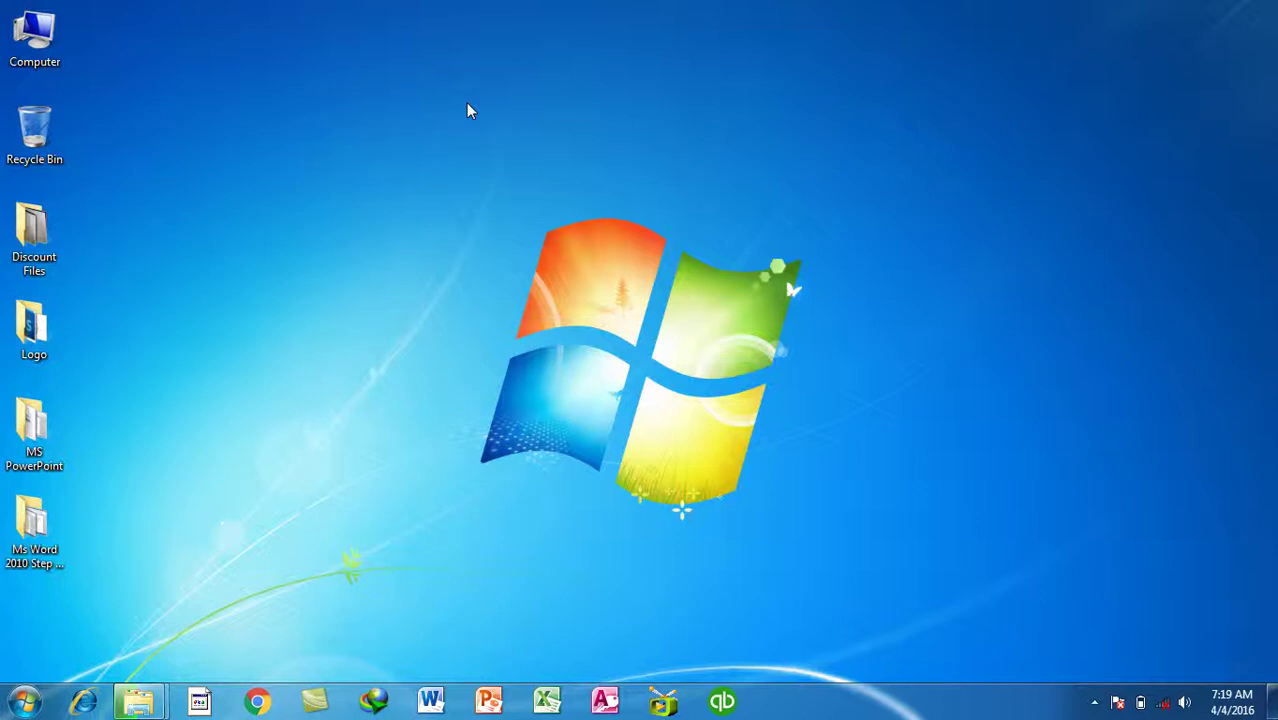
- Launch Word with winword from the Run prompt and close the Navigation pane
click(540, 154)
key(super+r)
text(winword)
key(Return)
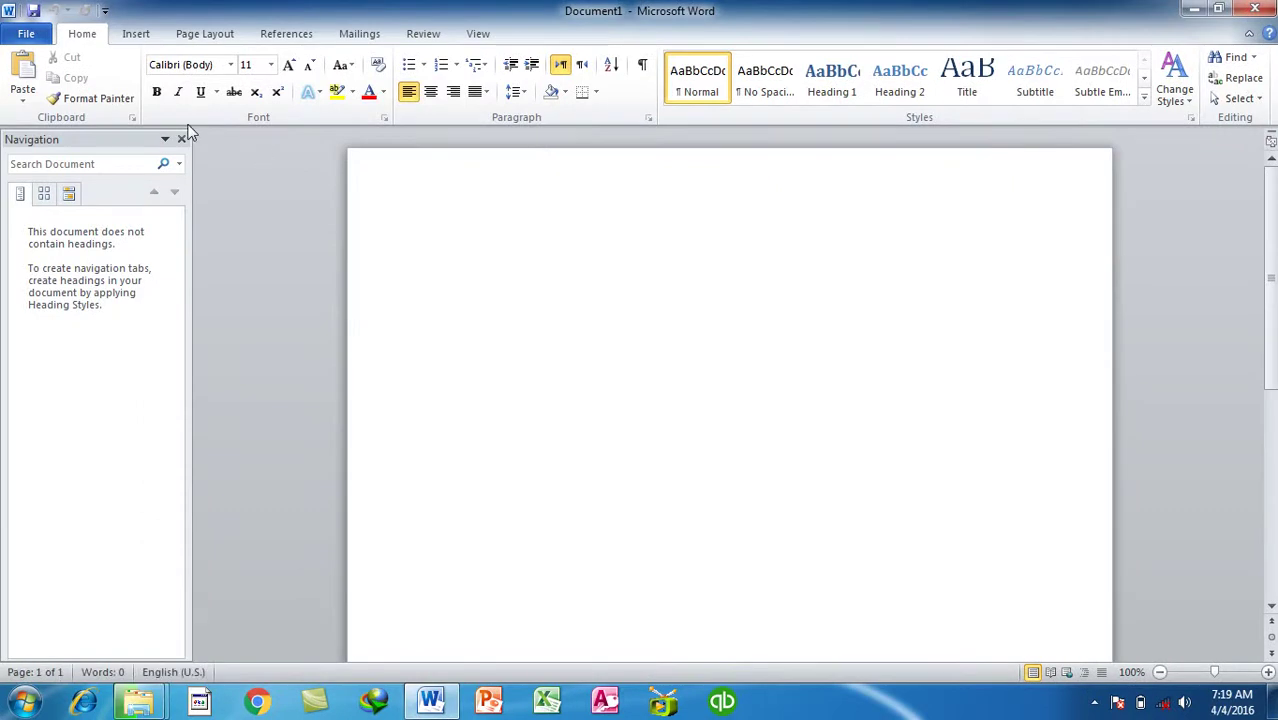
click(181, 139)
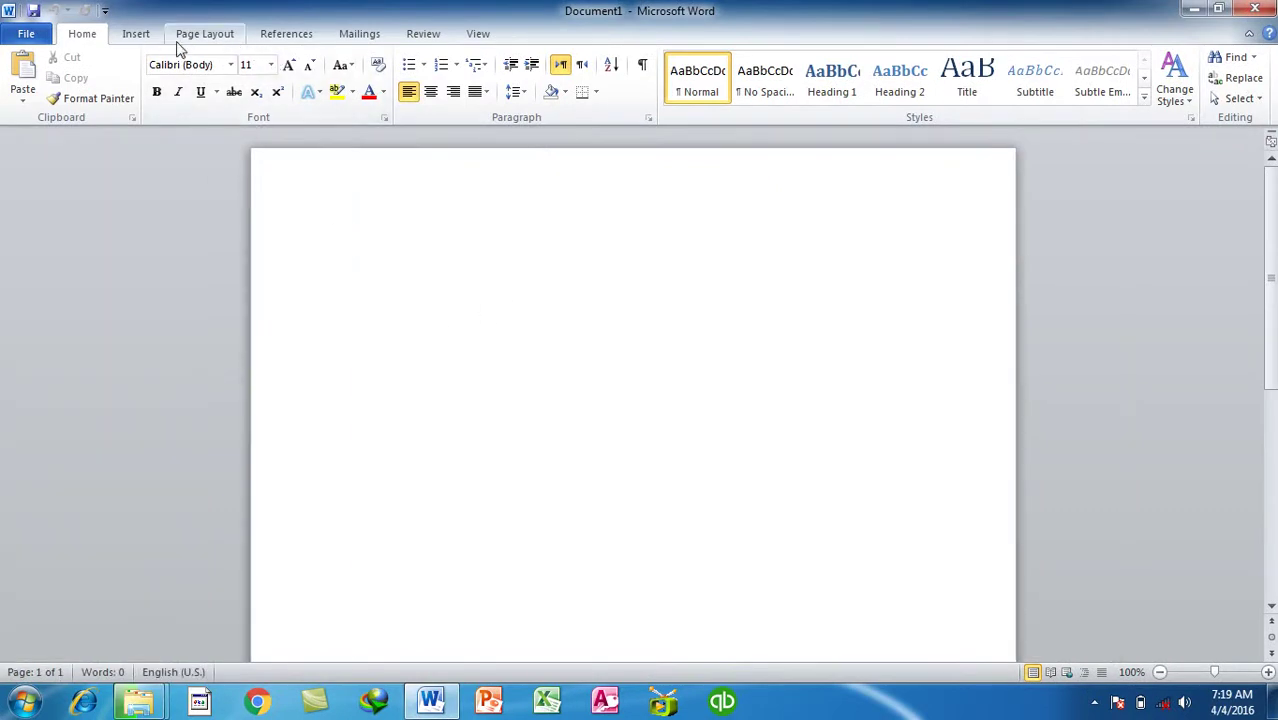
click(140, 34)
- Browse the Page Layout Themes gallery and dismiss it, keeping the Office theme
click(240, 33)
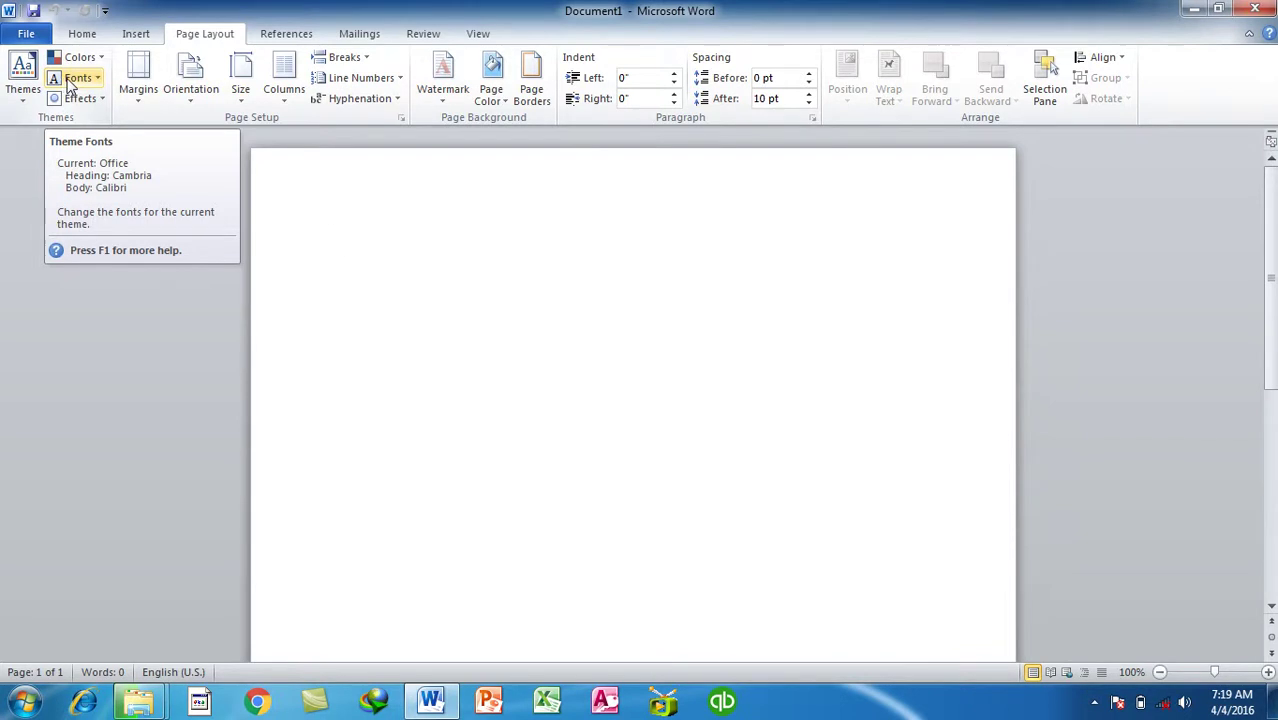
click(28, 100)
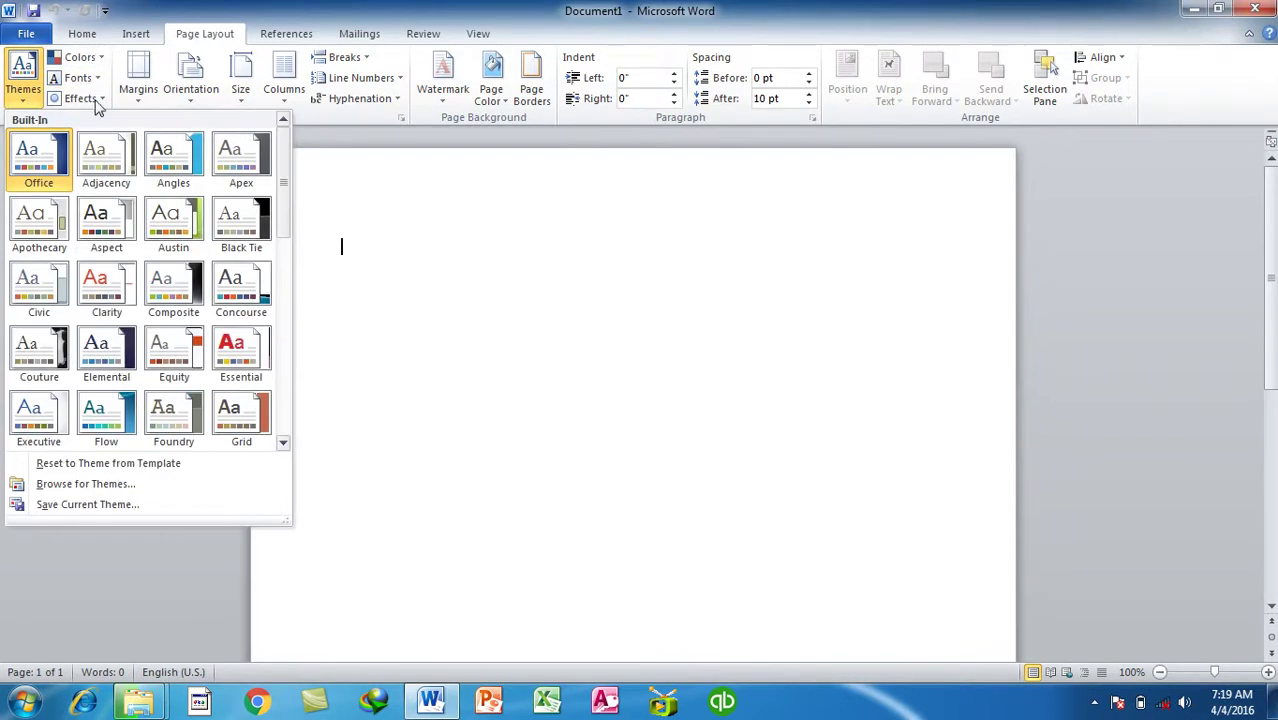
key(Escape)
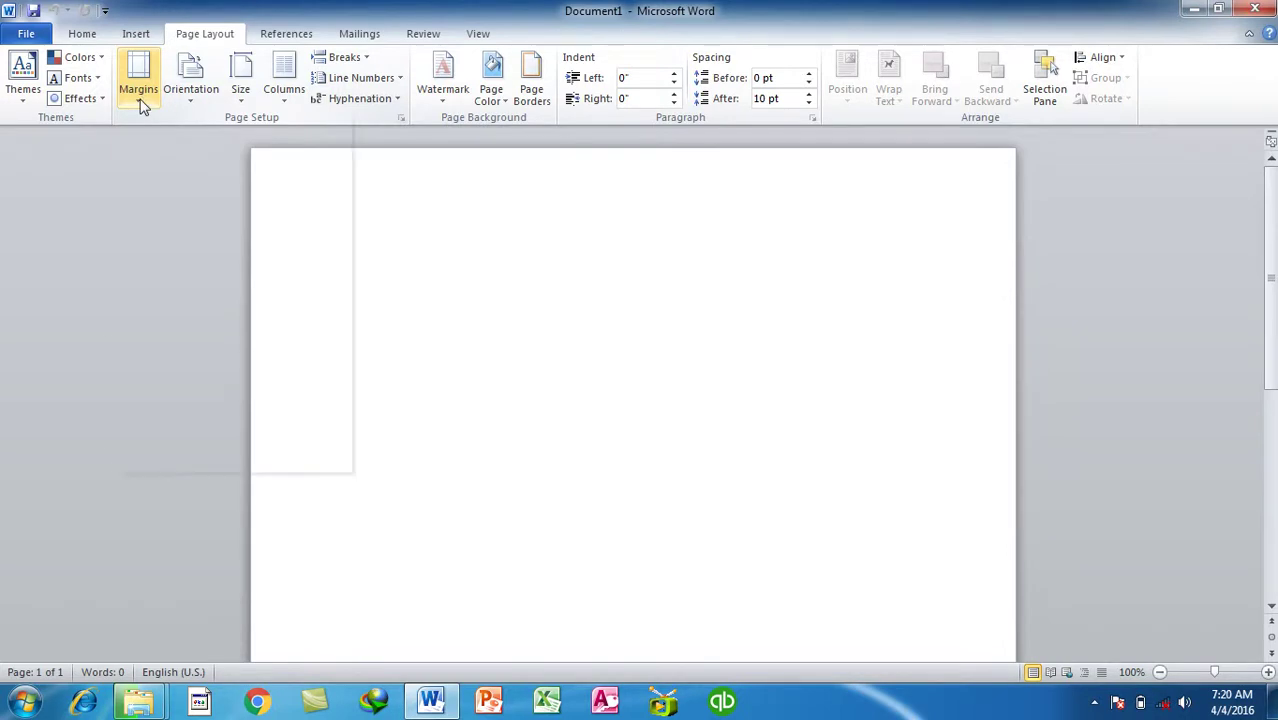
- Insert three =rand() sample paragraphs, select them all, and show the margin presets
click(142, 106)
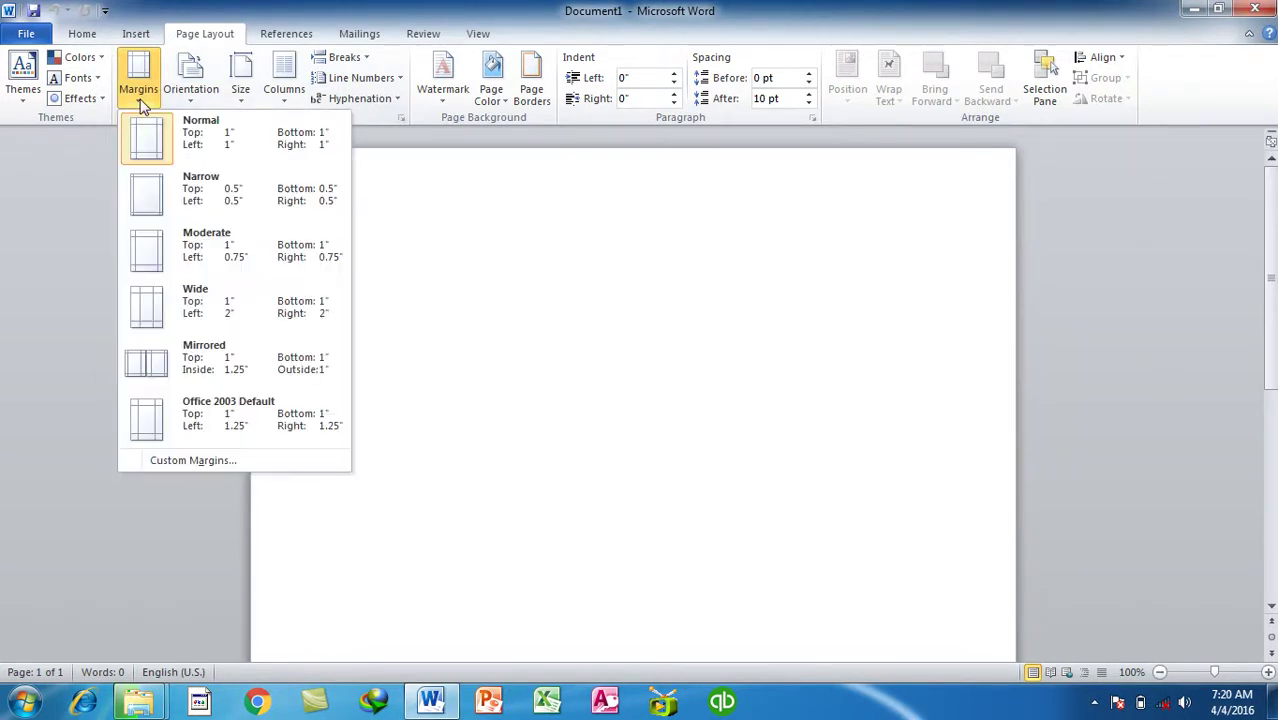
click(803, 372)
text(rand()
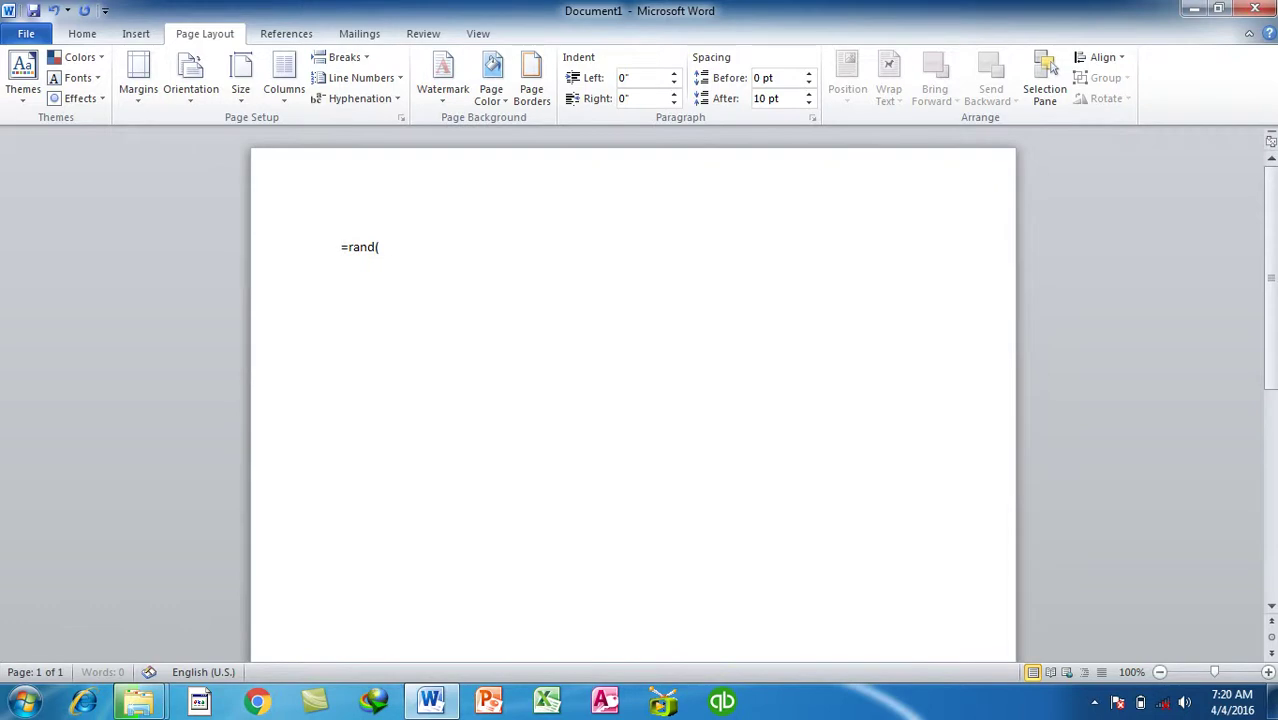
text())
key(Return)
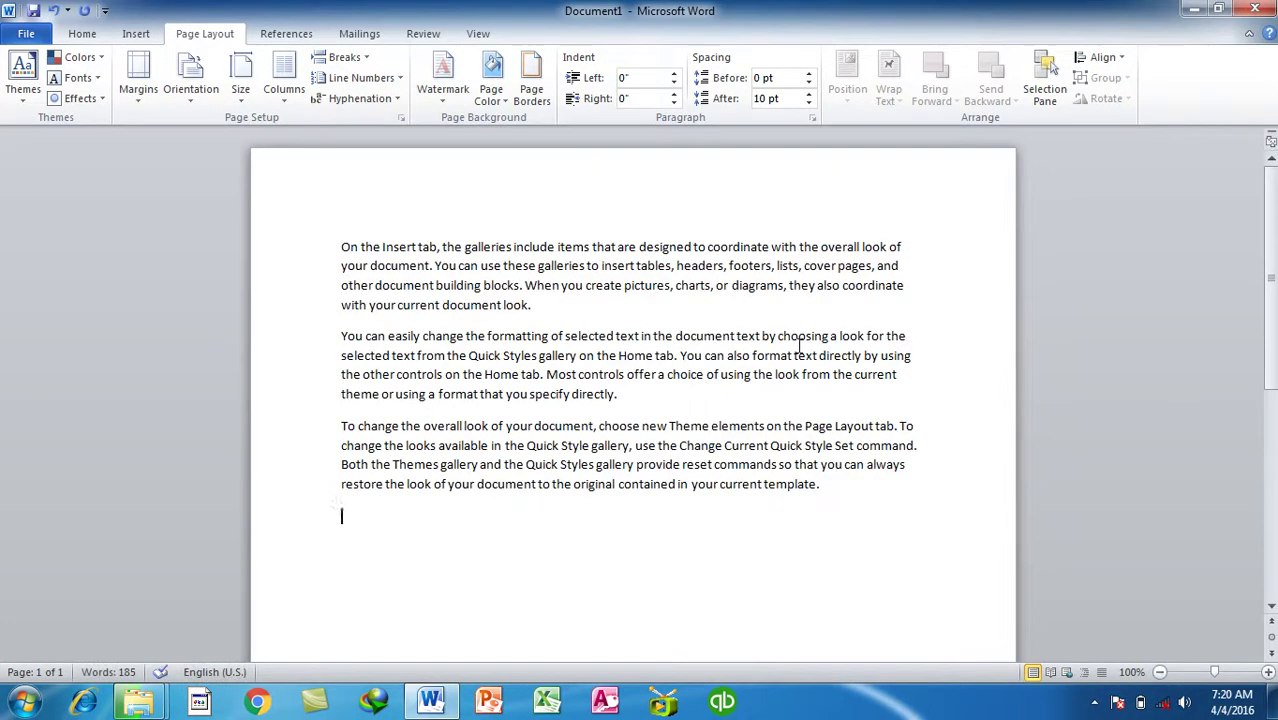
key(ctrl+a)
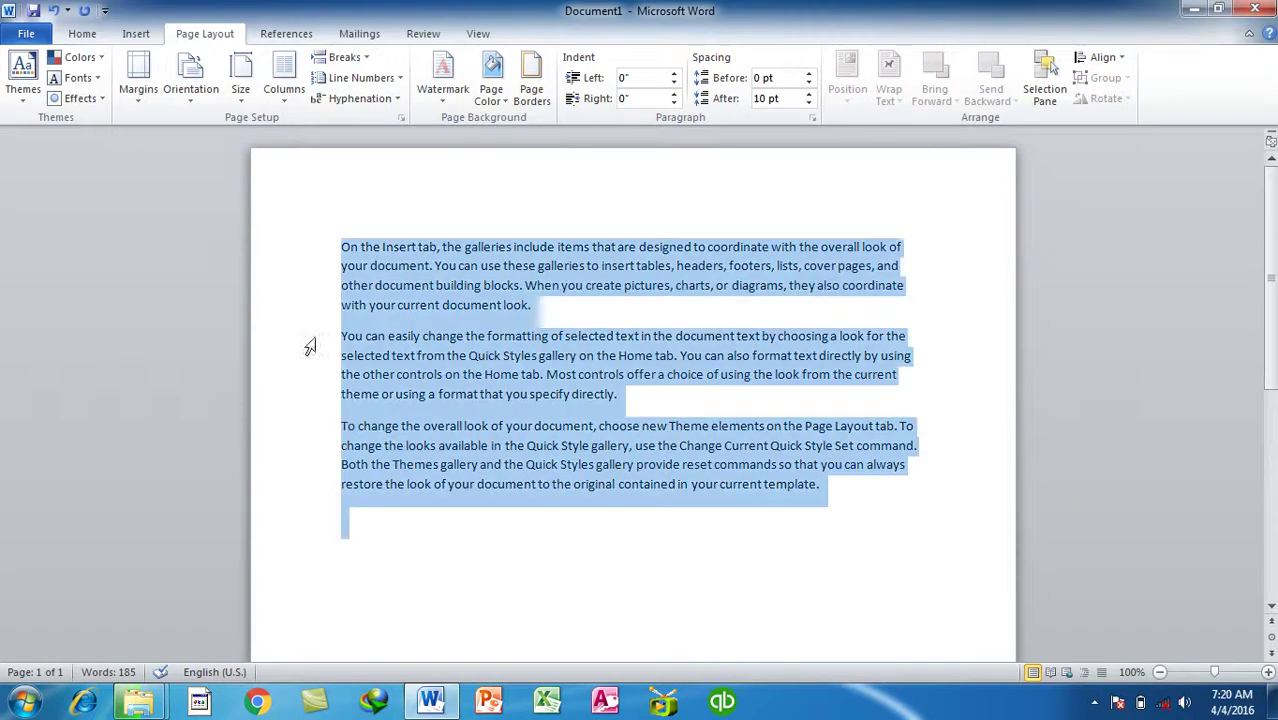
click(138, 70)
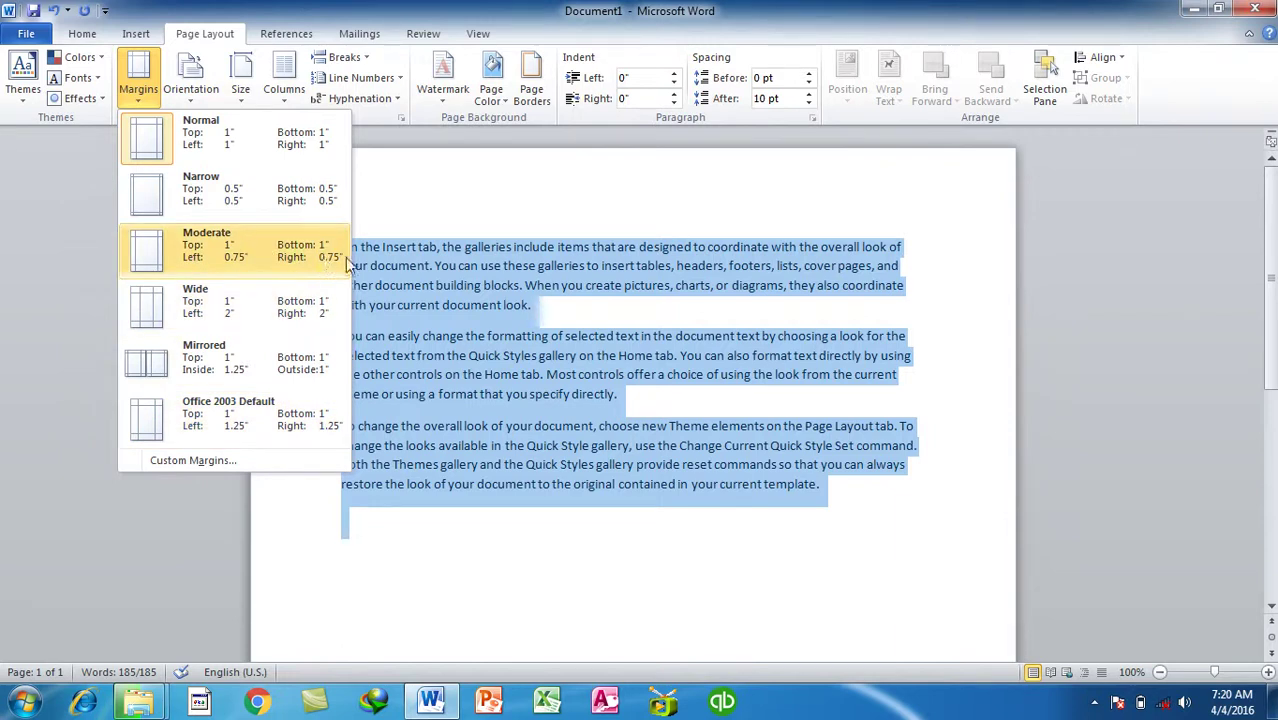
click(190, 75)
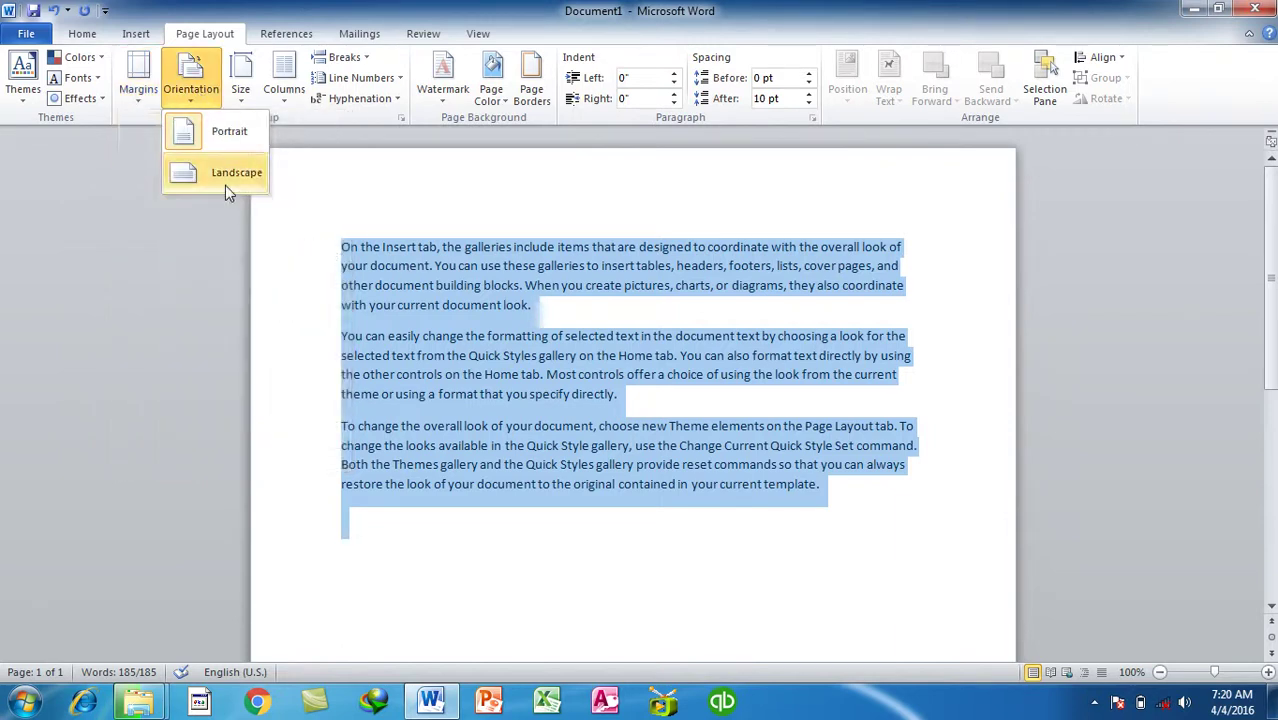
click(225, 185)
click(190, 80)
click(218, 129)
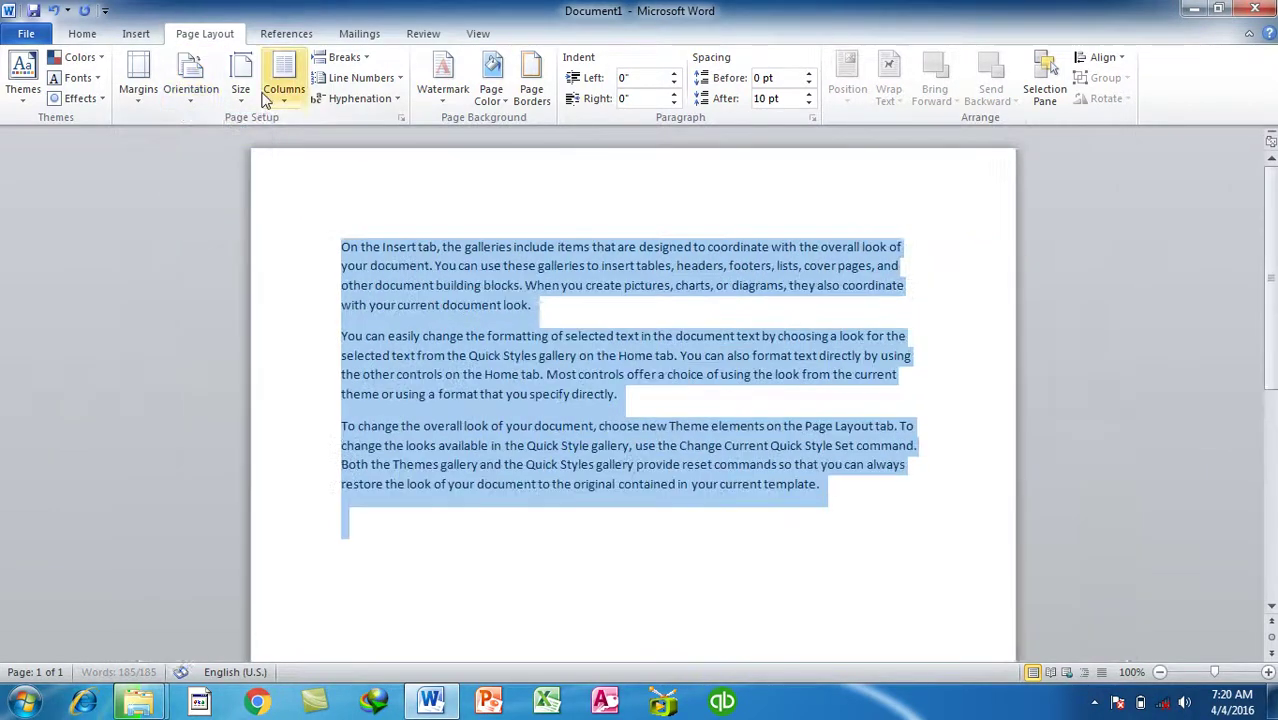
click(241, 80)
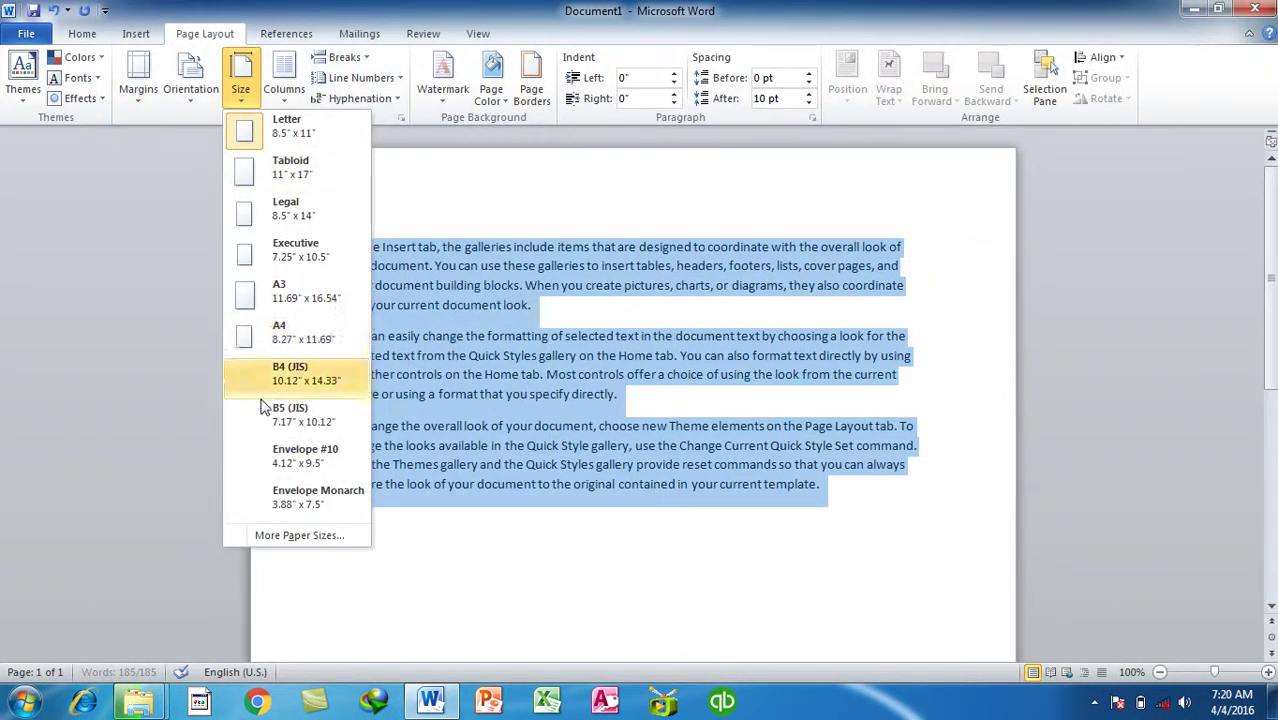
click(277, 8)
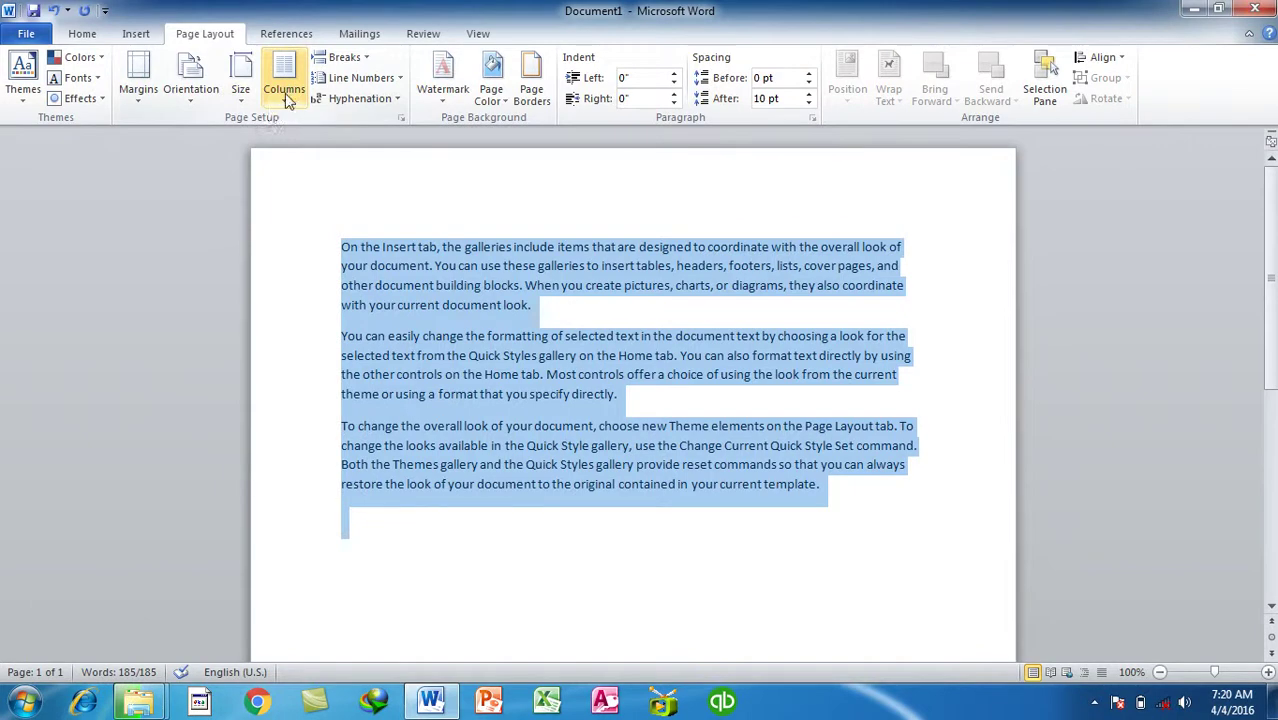
click(241, 80)
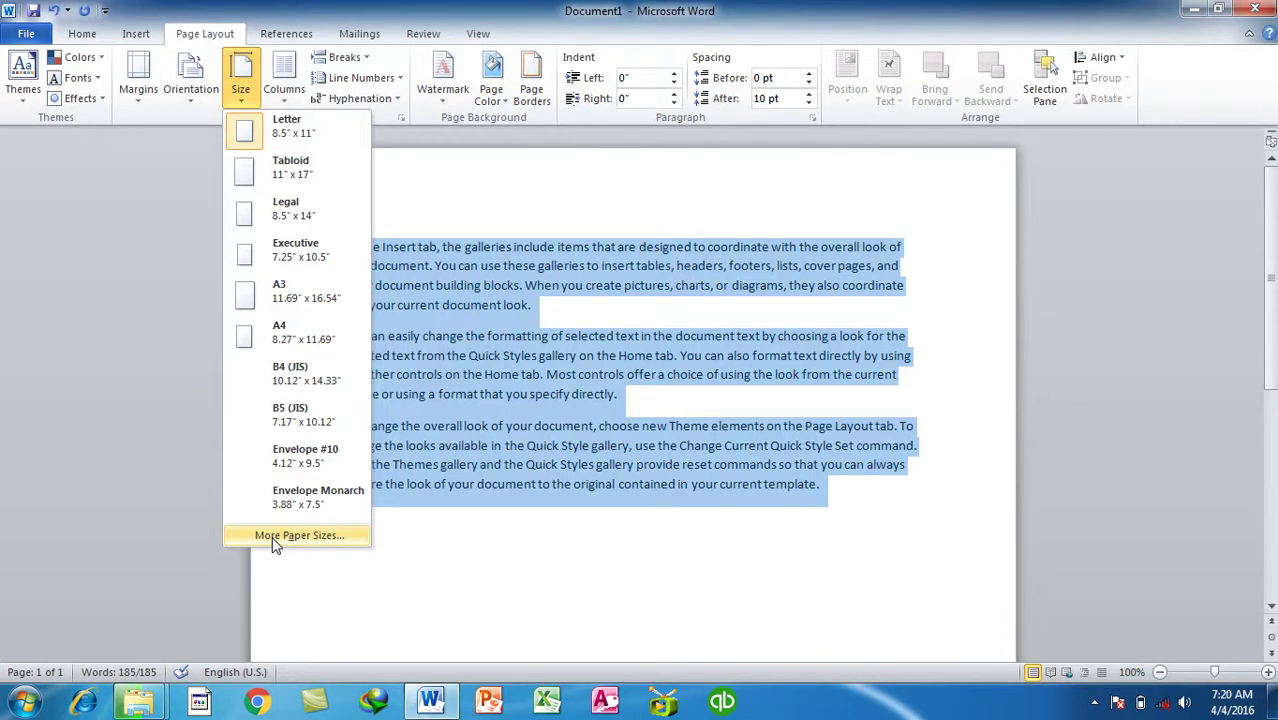
click(347, 10)
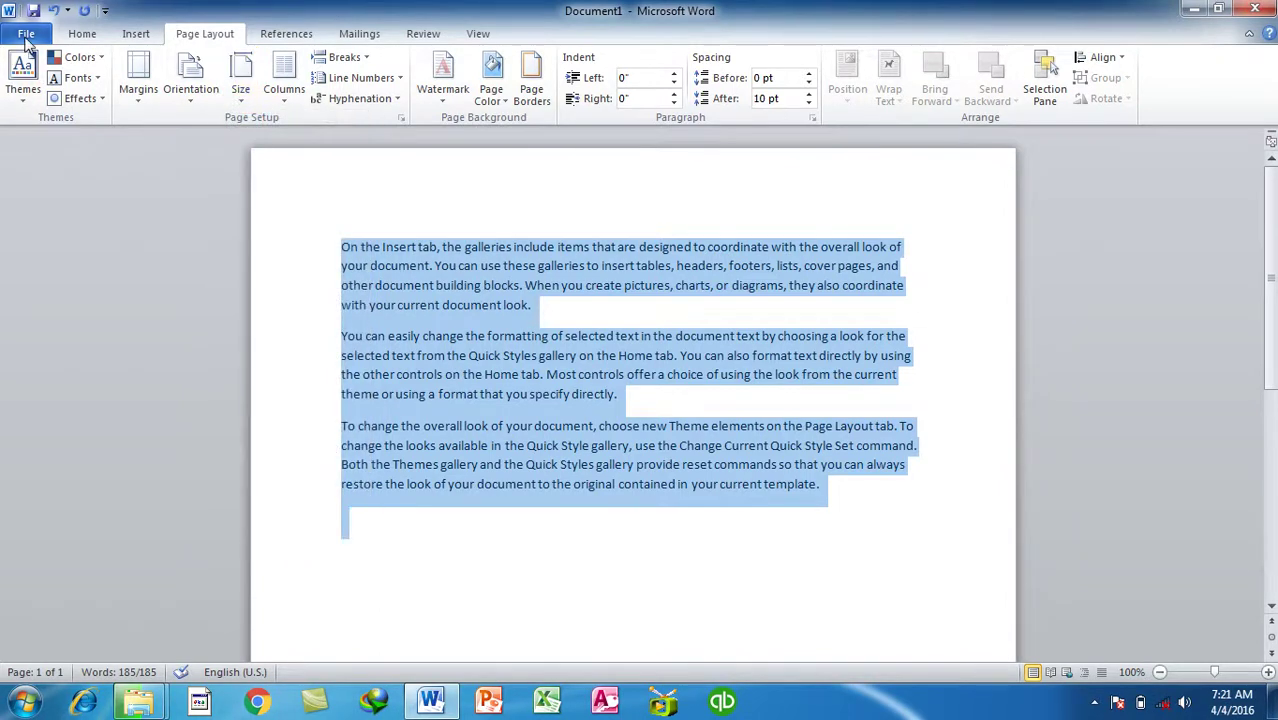
- Check Page Setup from File > Print, then delete all the selected sample text
key(alt+f)
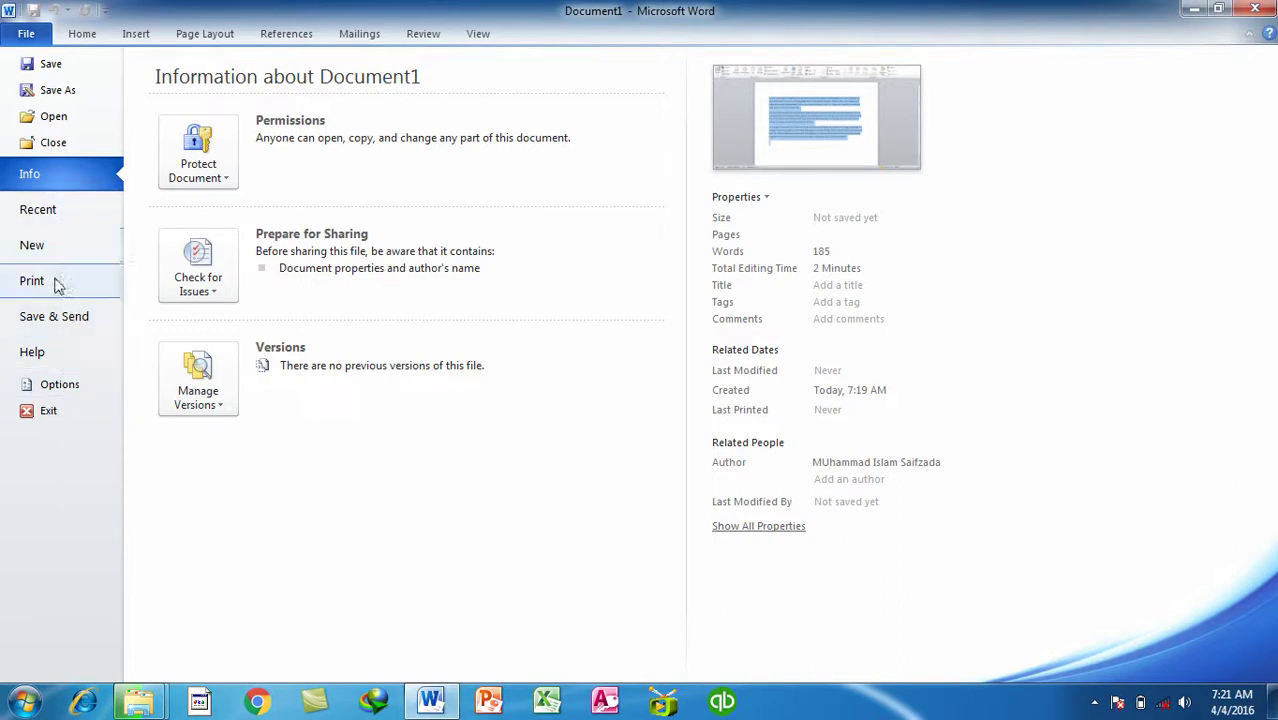
click(57, 281)
click(428, 604)
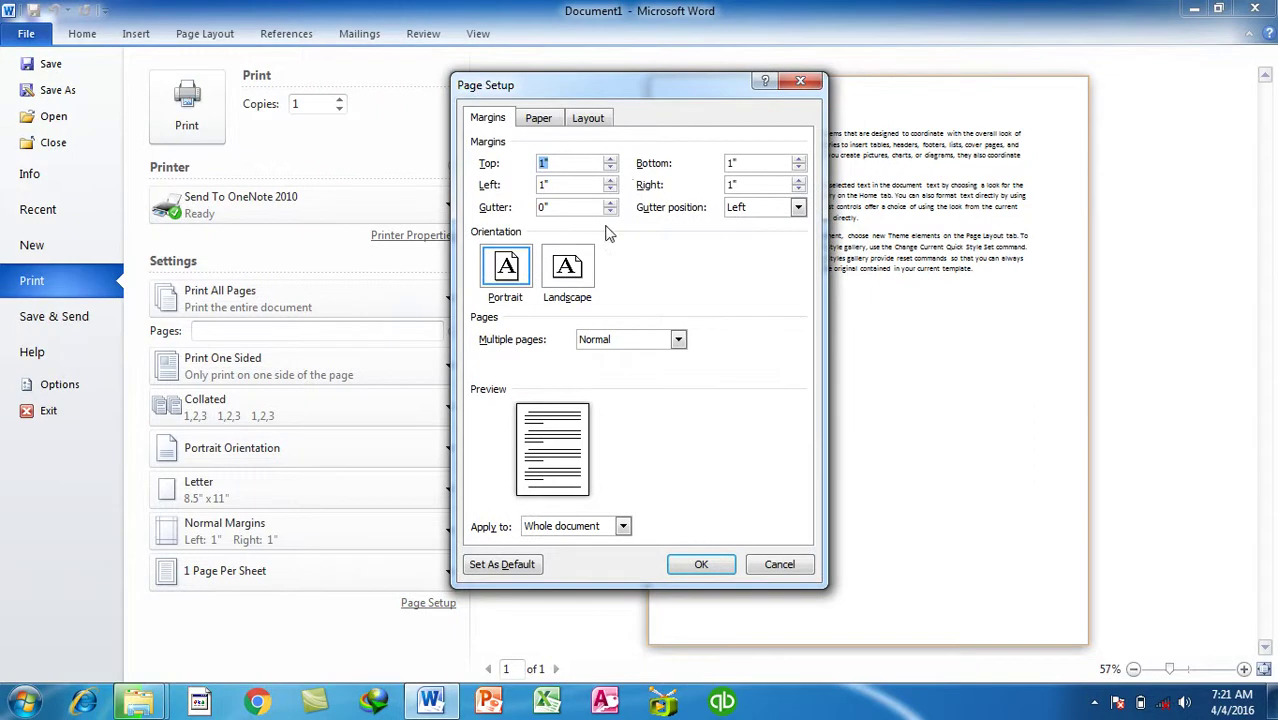
key(Escape)
key(Escape)
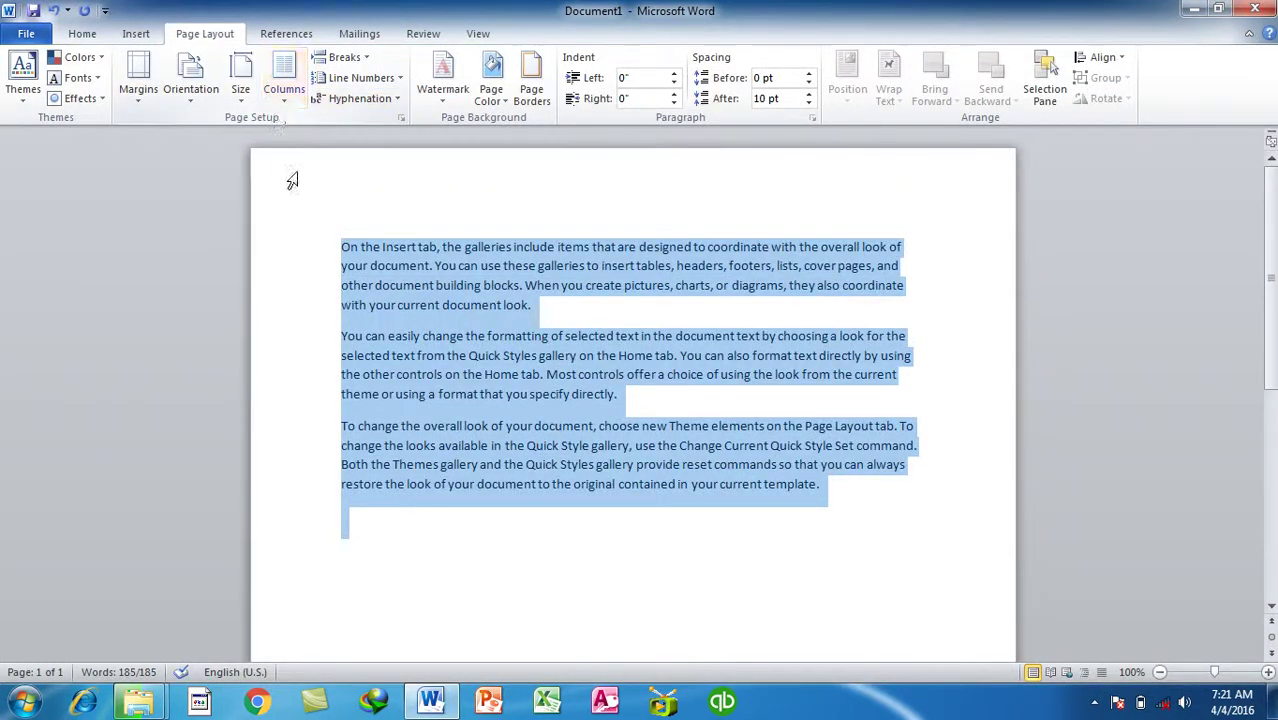
key(Delete)
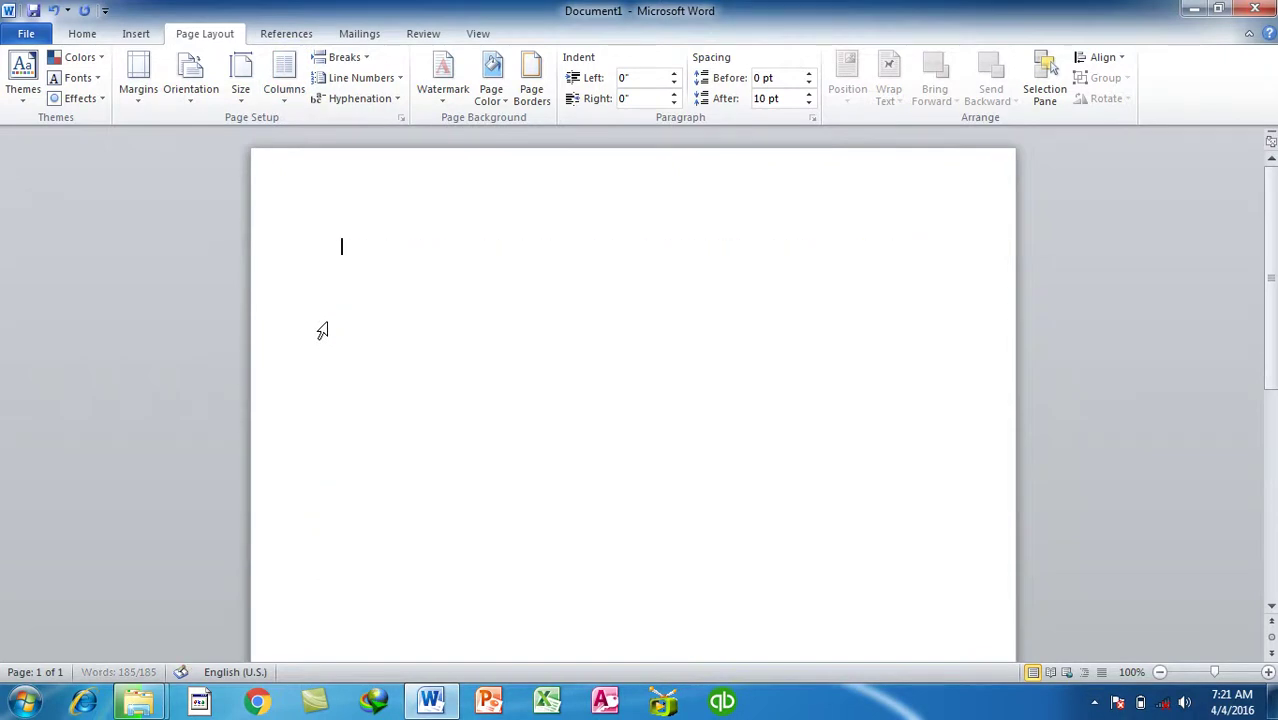
- Insert =rand() sample paragraphs and delete them again
text(=rand())
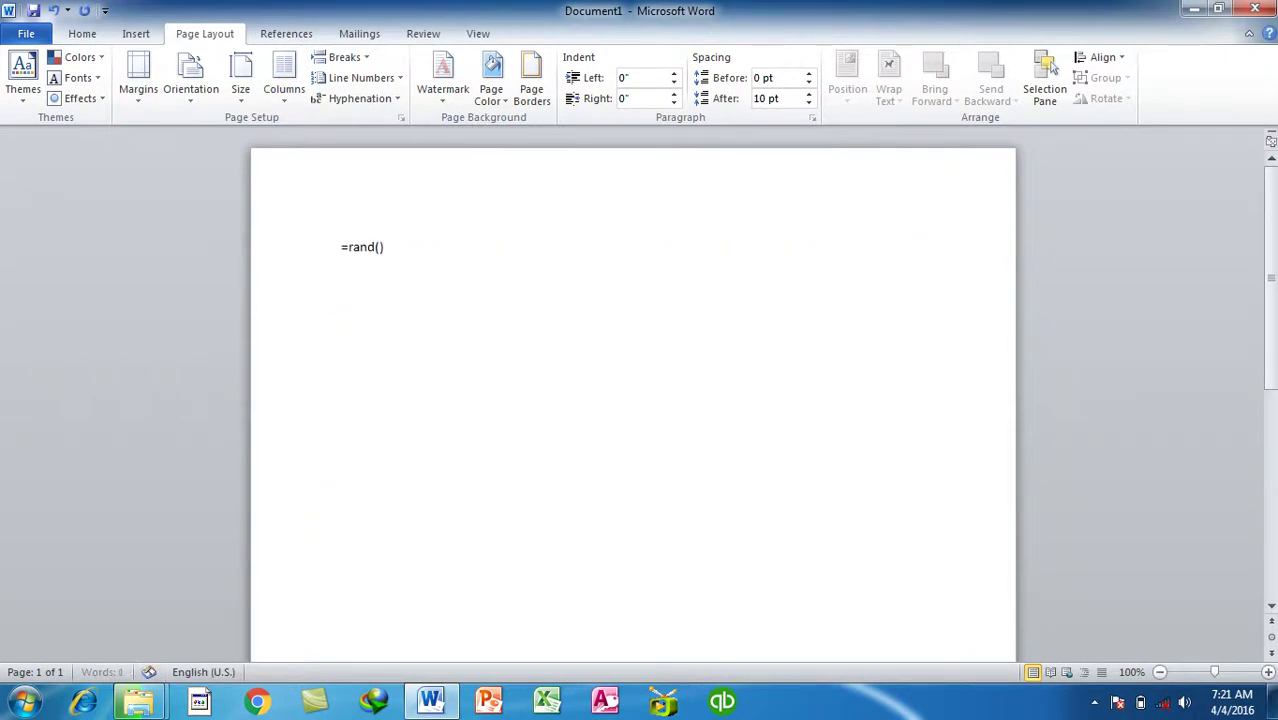
key(Return)
triple_click(322, 331)
key(Delete)
- Switch the page to landscape orientation and bring up the column layouts
click(189, 96)
click(214, 175)
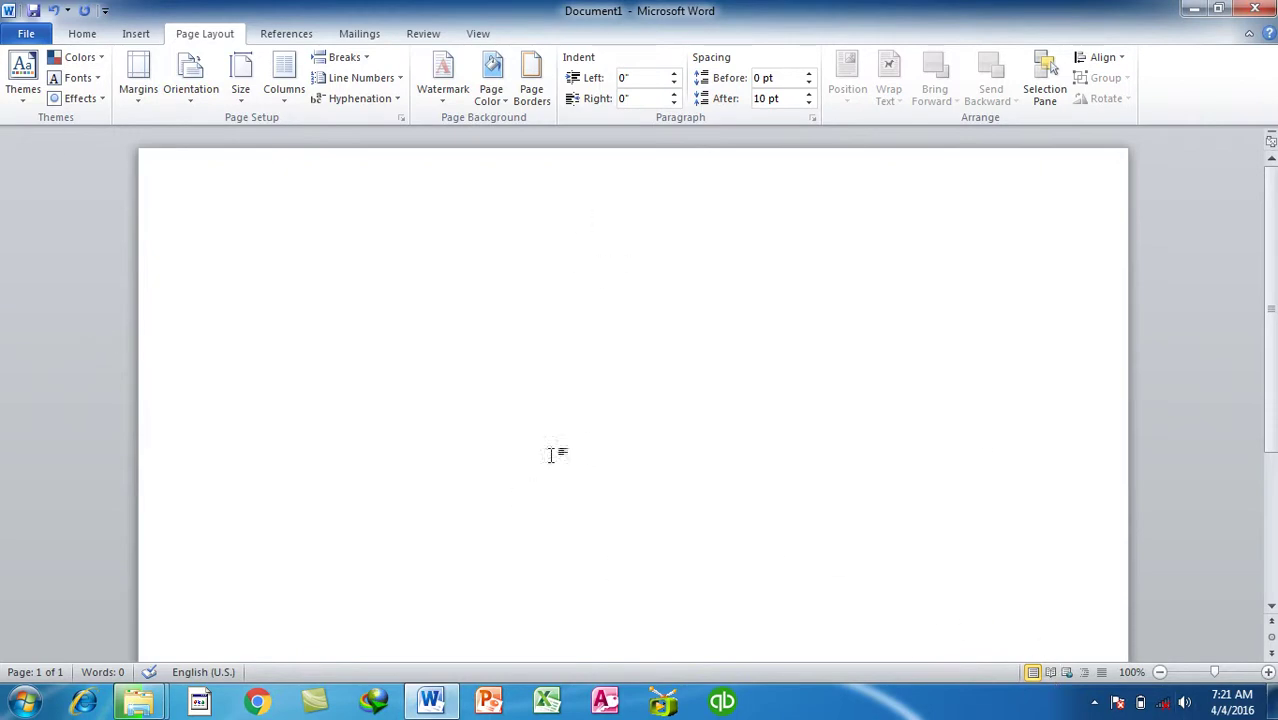
click(296, 90)
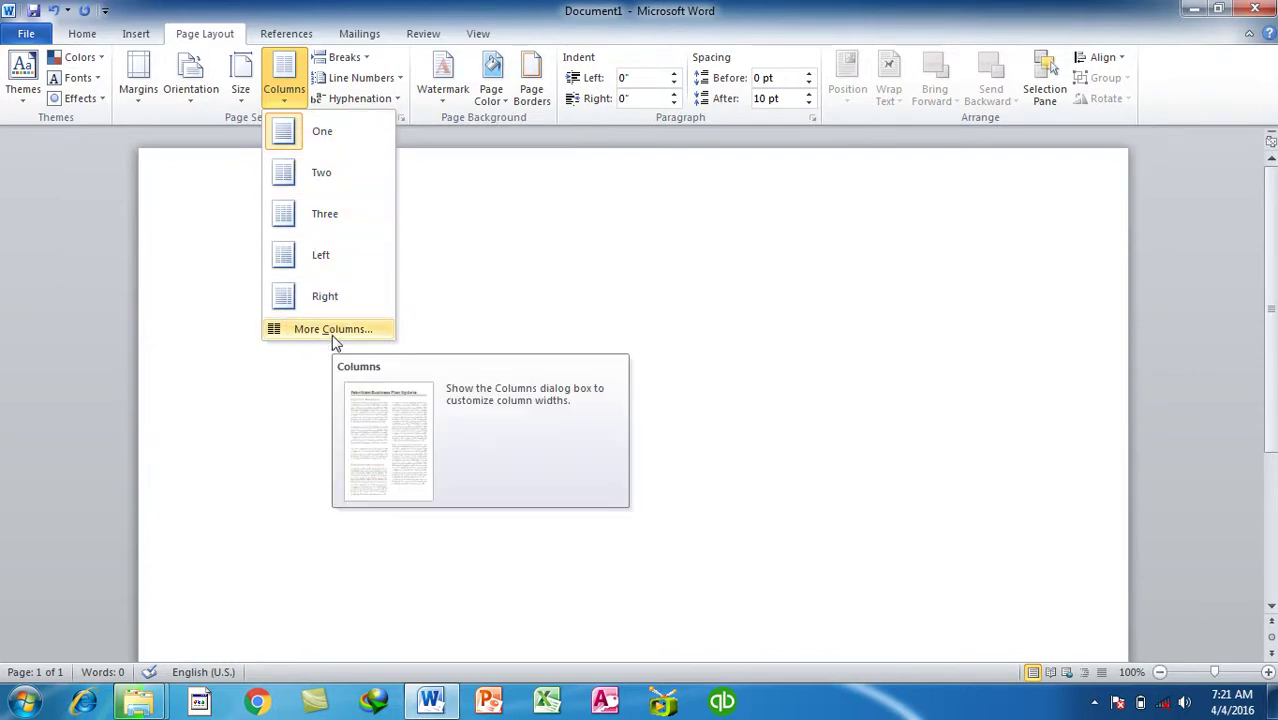
- Split the page into two columns and fill it with repeated =rand() sample text
click(328, 181)
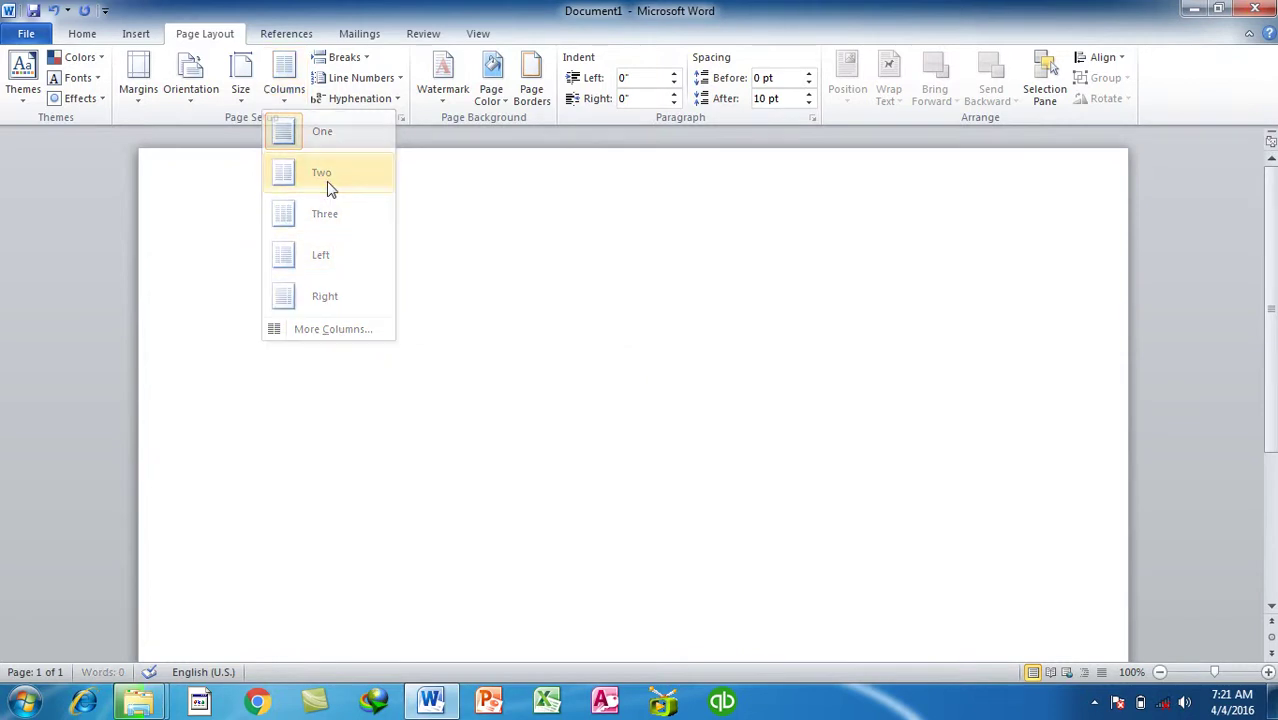
text(=rand()
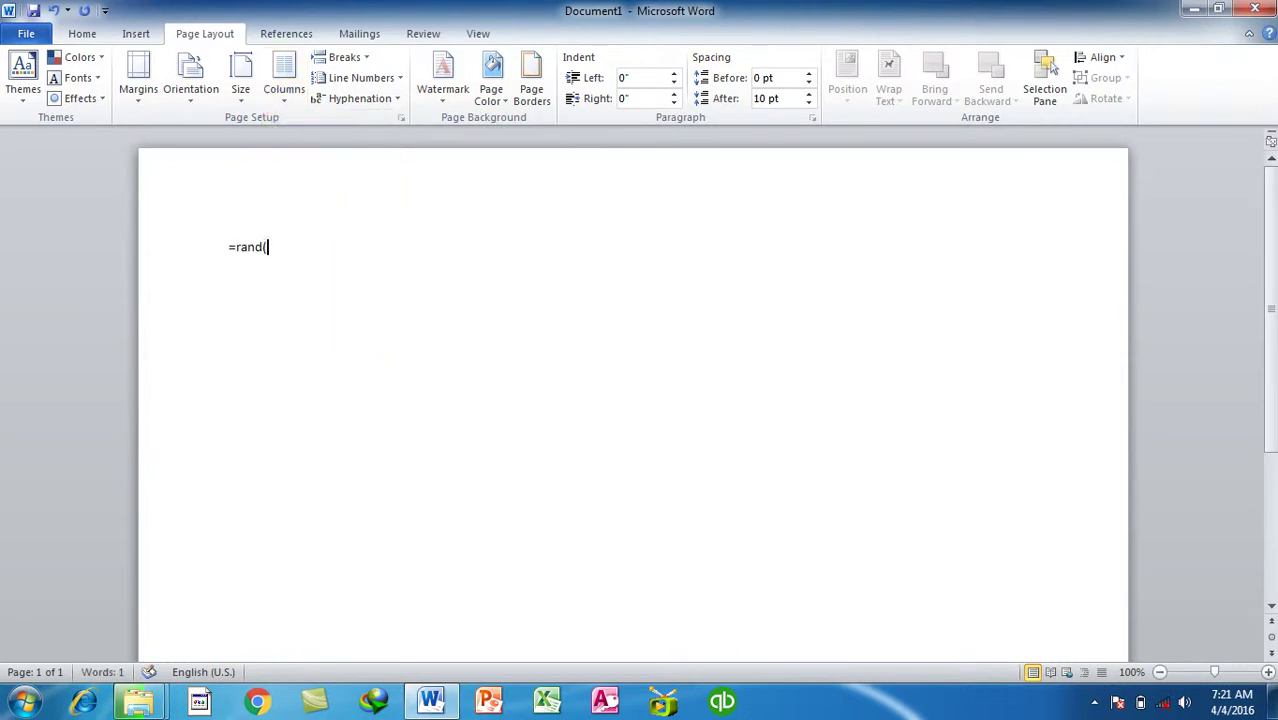
text())
key(Return)
text(=r)
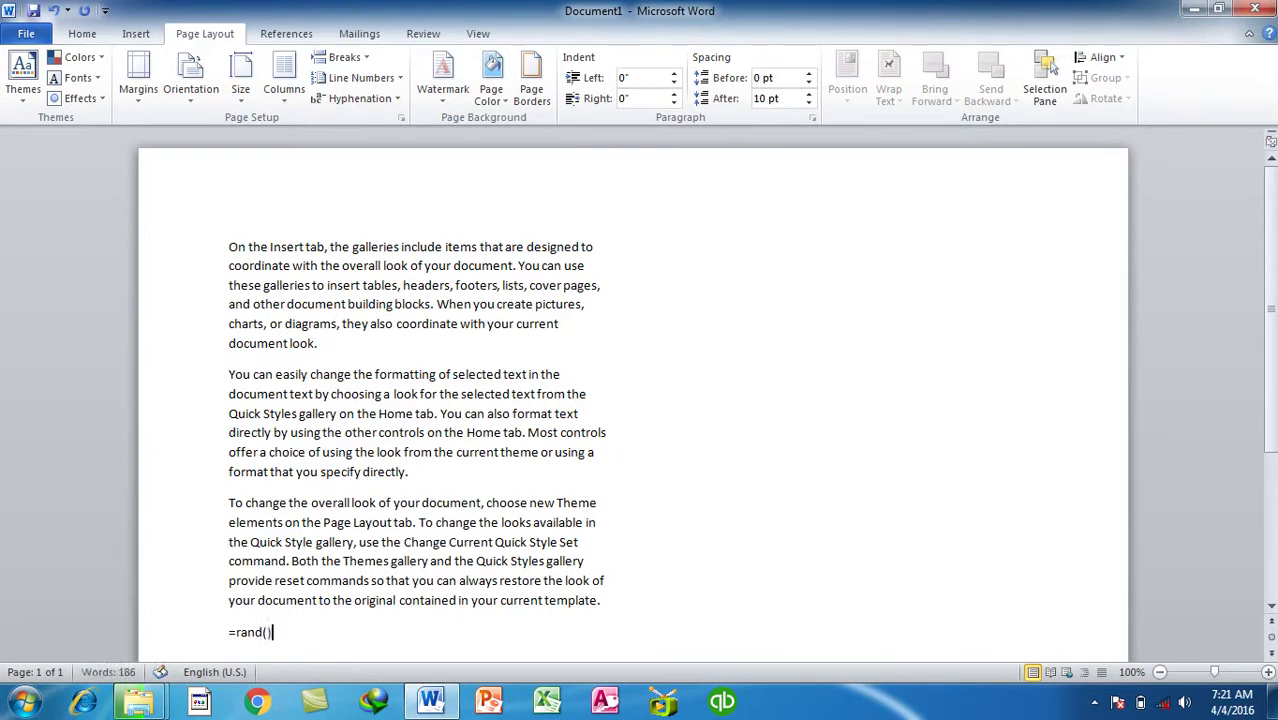
key(Return)
text(=r)
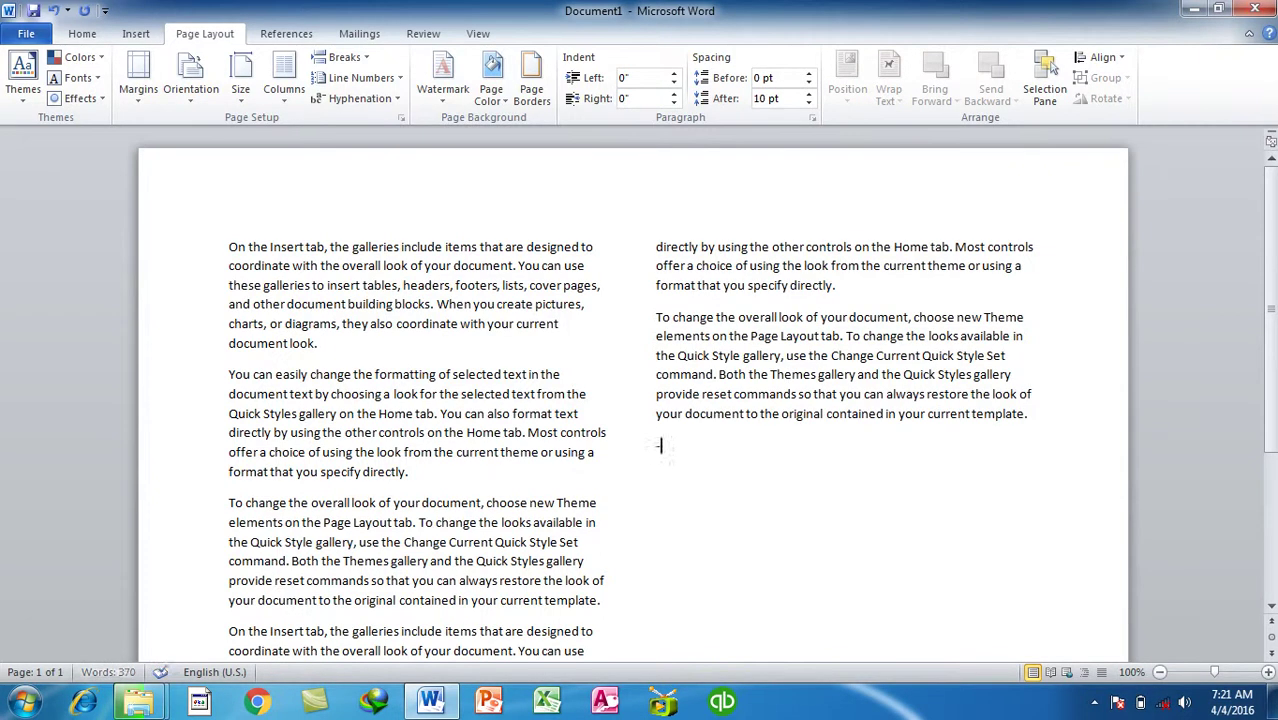
text(())
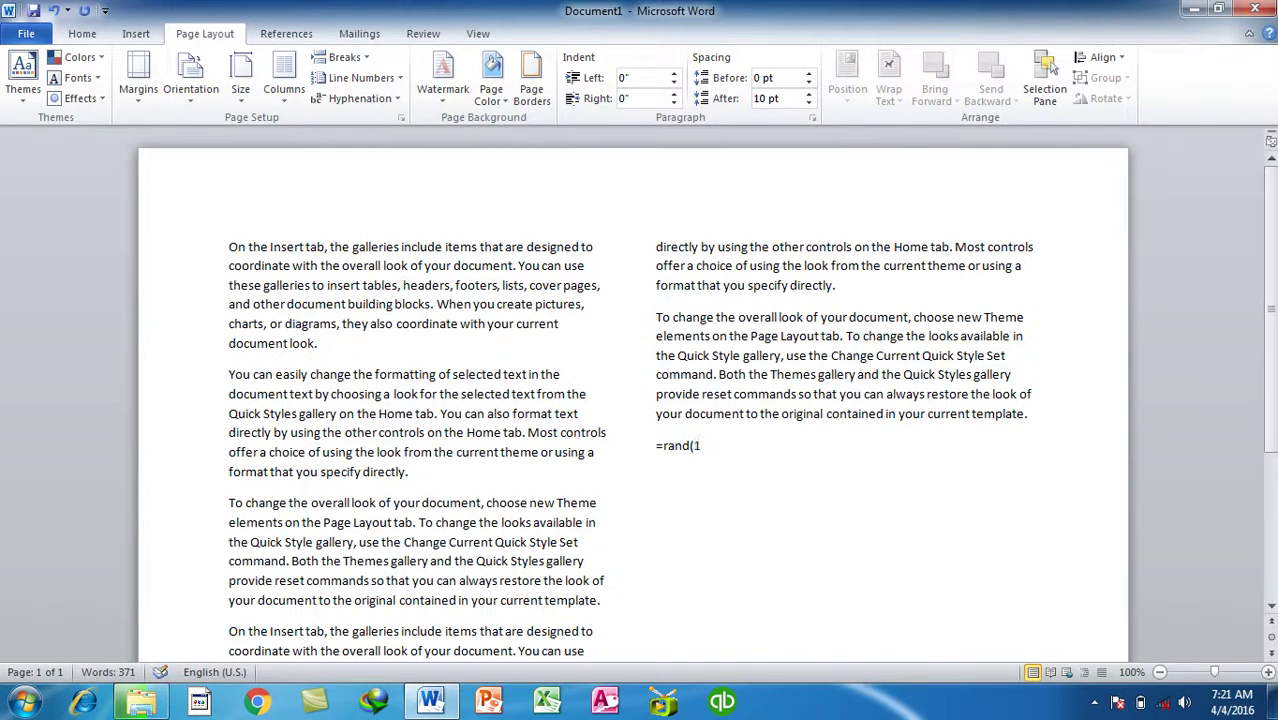
key(Return)
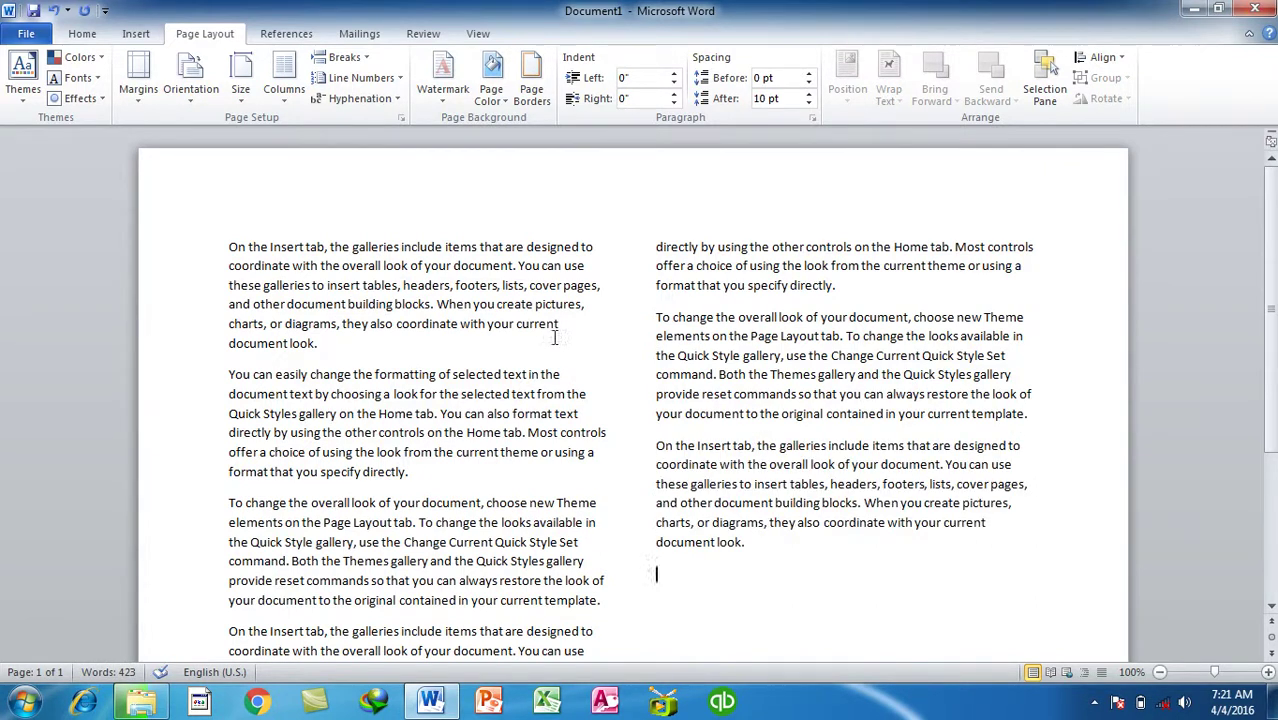
- Close Document1 with Don't Save and start a new blank document
key(alt+F4)
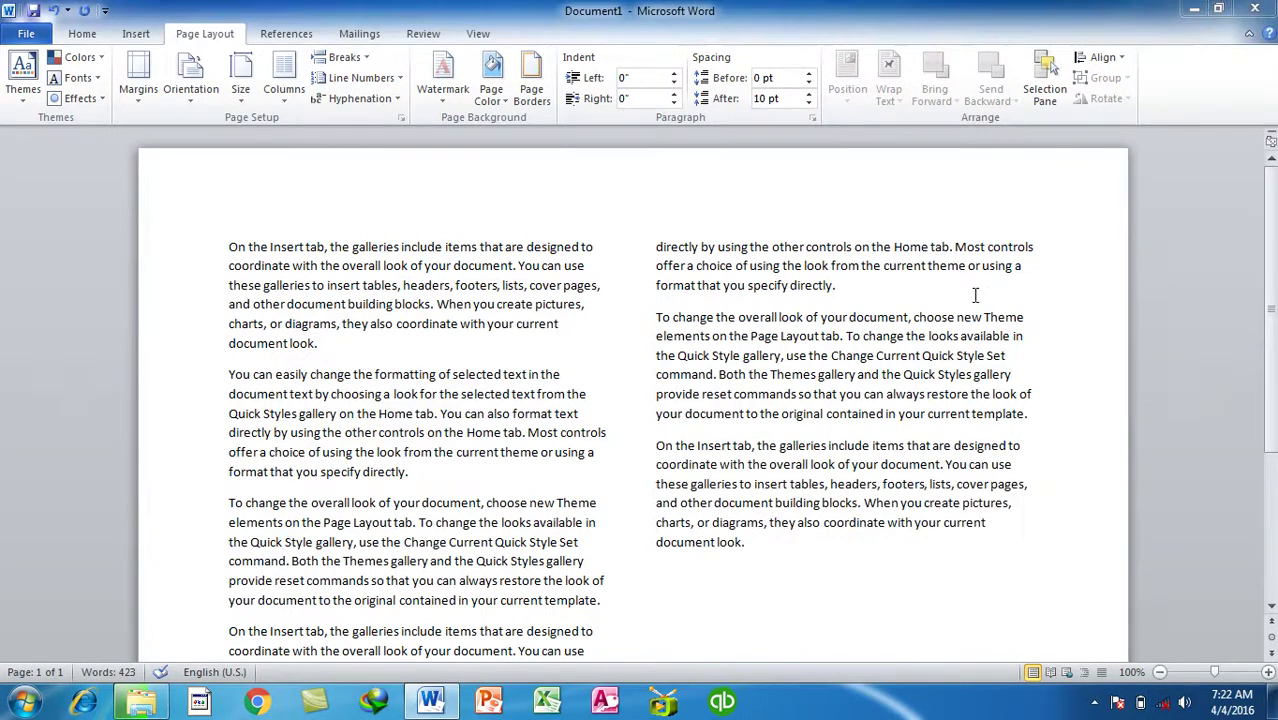
key(Tab)
key(Return)
key(ctrl+n)
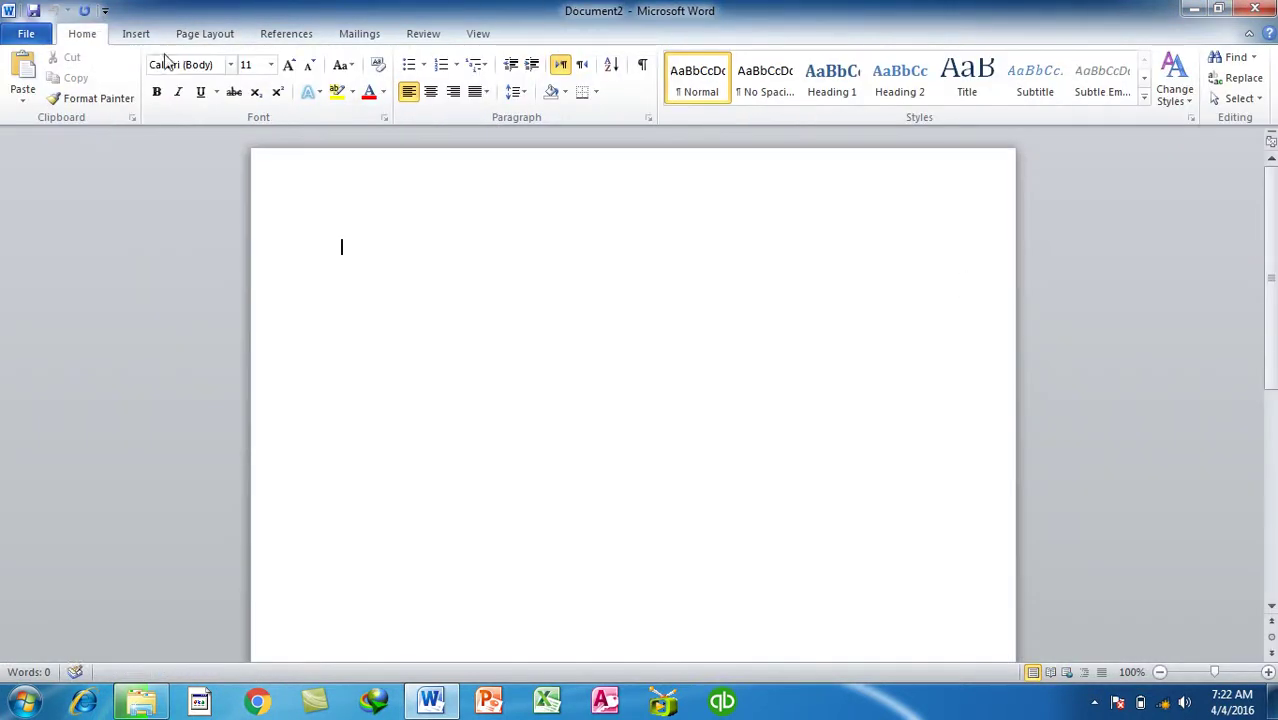
click(207, 33)
click(288, 104)
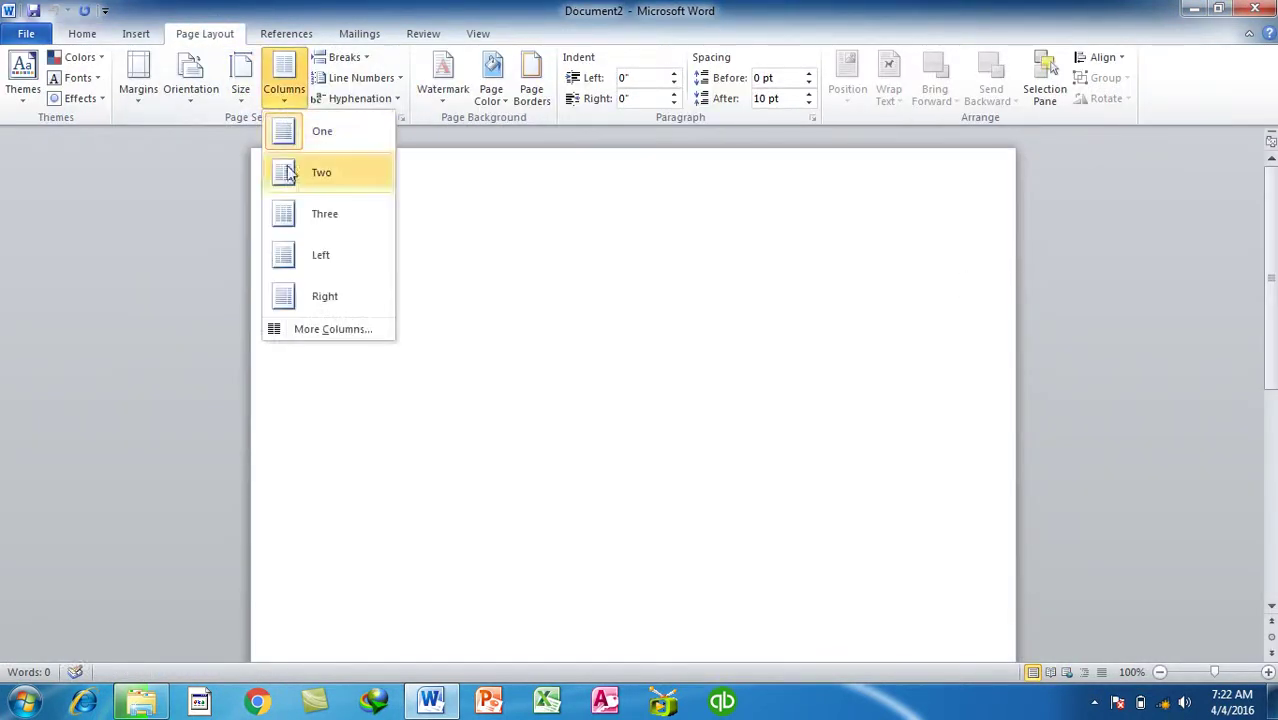
click(323, 333)
text(4)
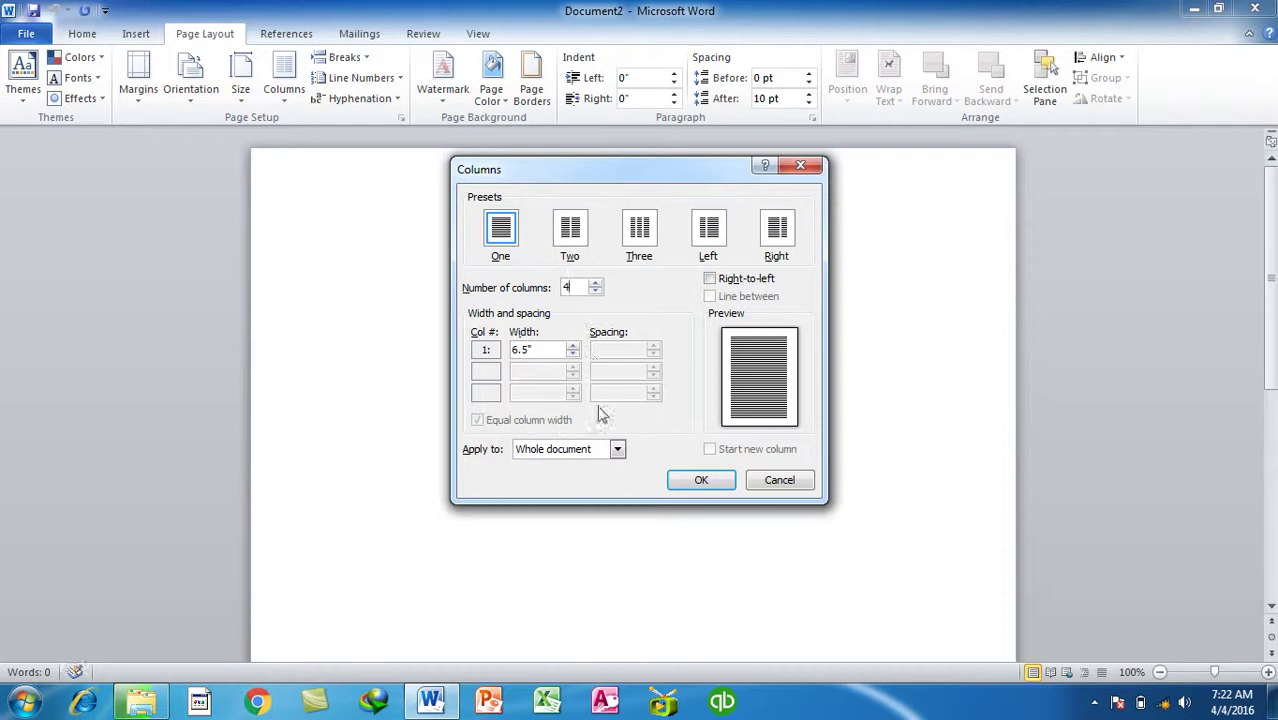
drag(576, 287, 487, 287)
click(595, 292)
- Insert three =r() sample paragraphs, select them all, and make the page landscape
key(Return)
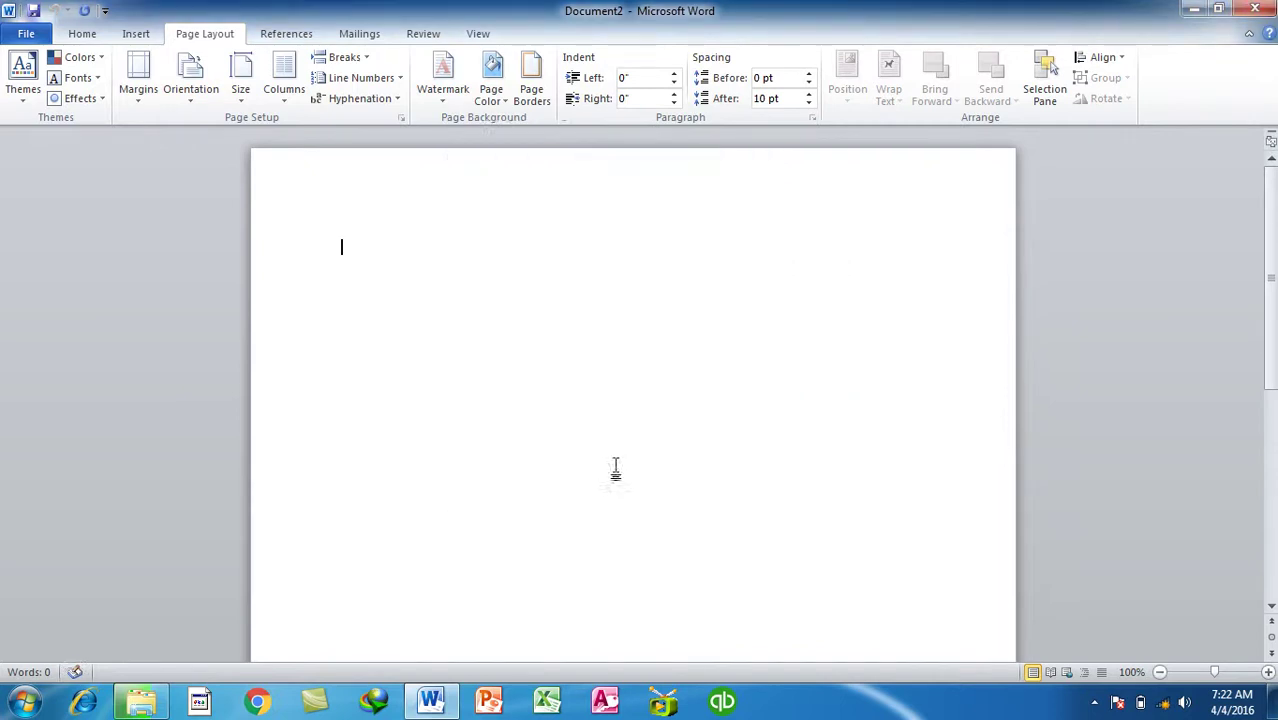
text(=r)
text(())
key(Return)
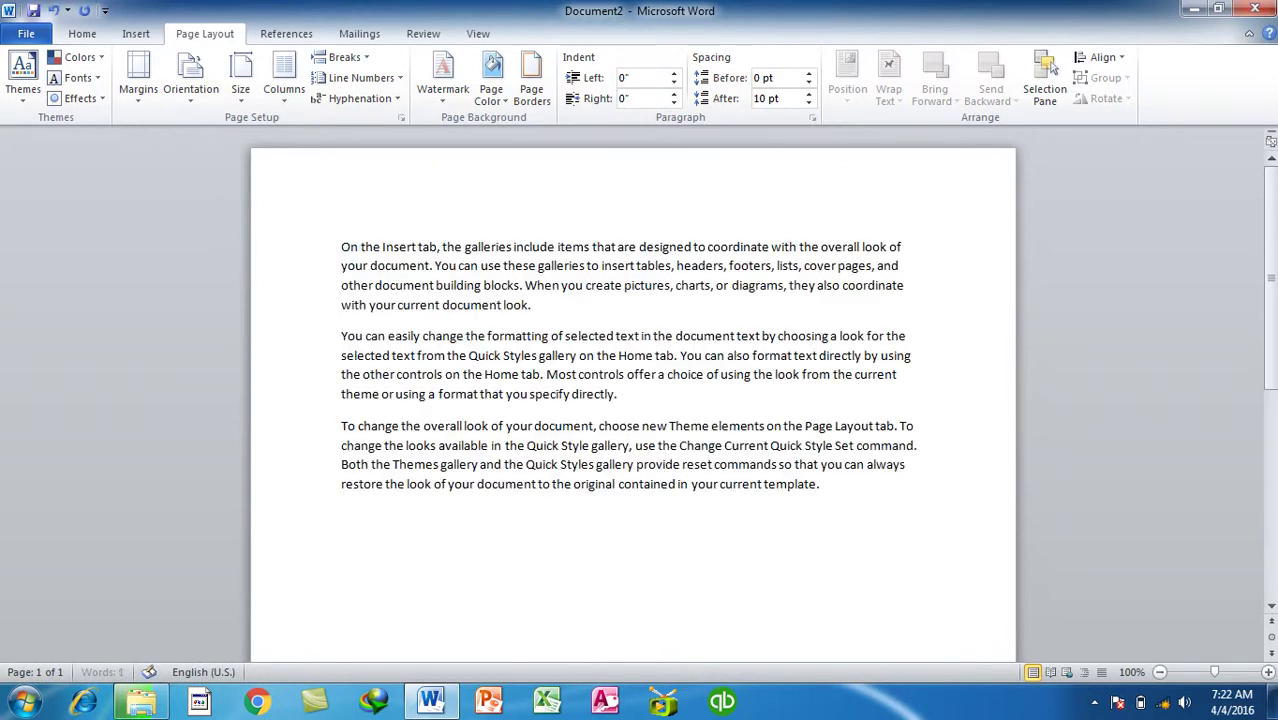
key(ctrl+a)
click(192, 92)
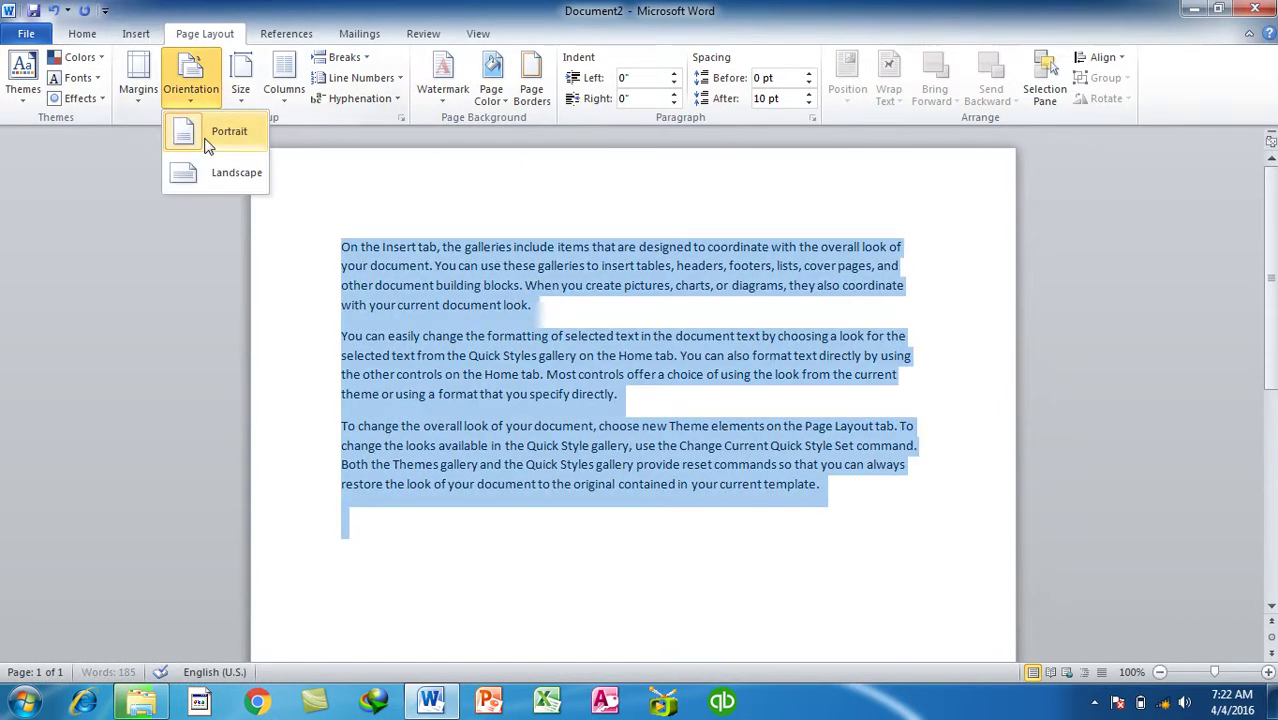
click(226, 175)
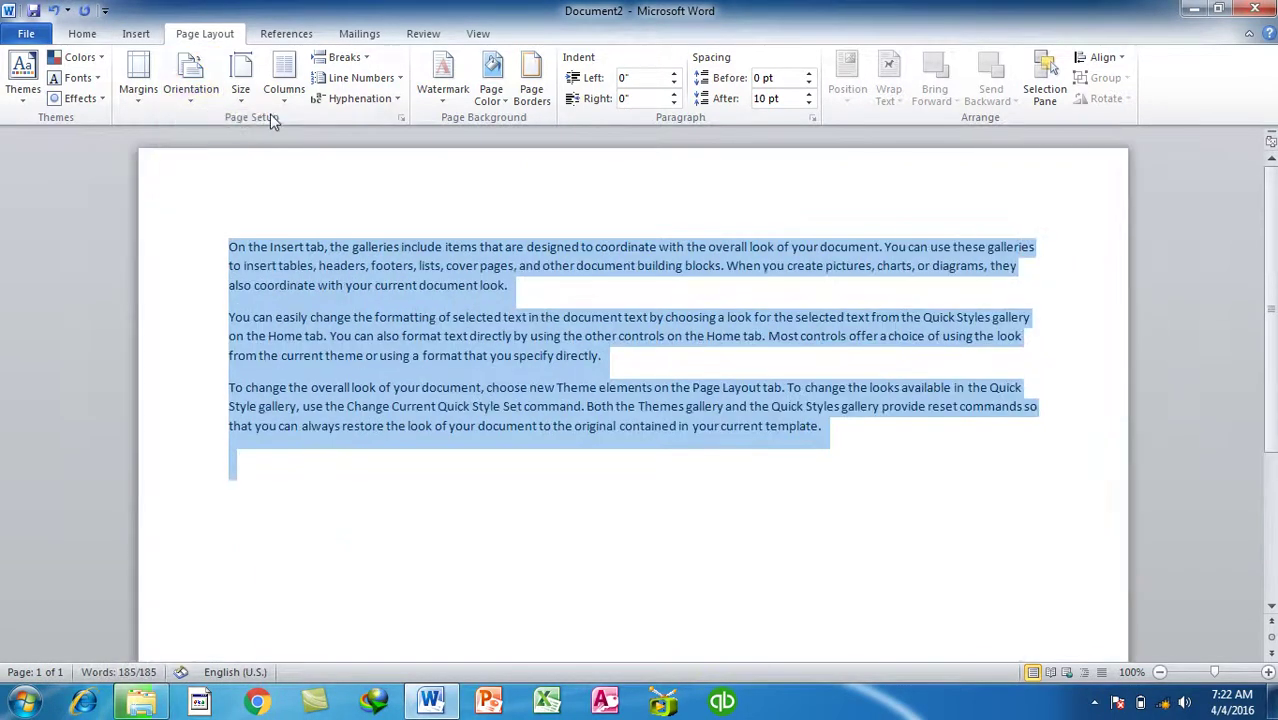
- Configure four 2.2" columns in the Columns dialog, then cancel it
click(284, 80)
click(370, 333)
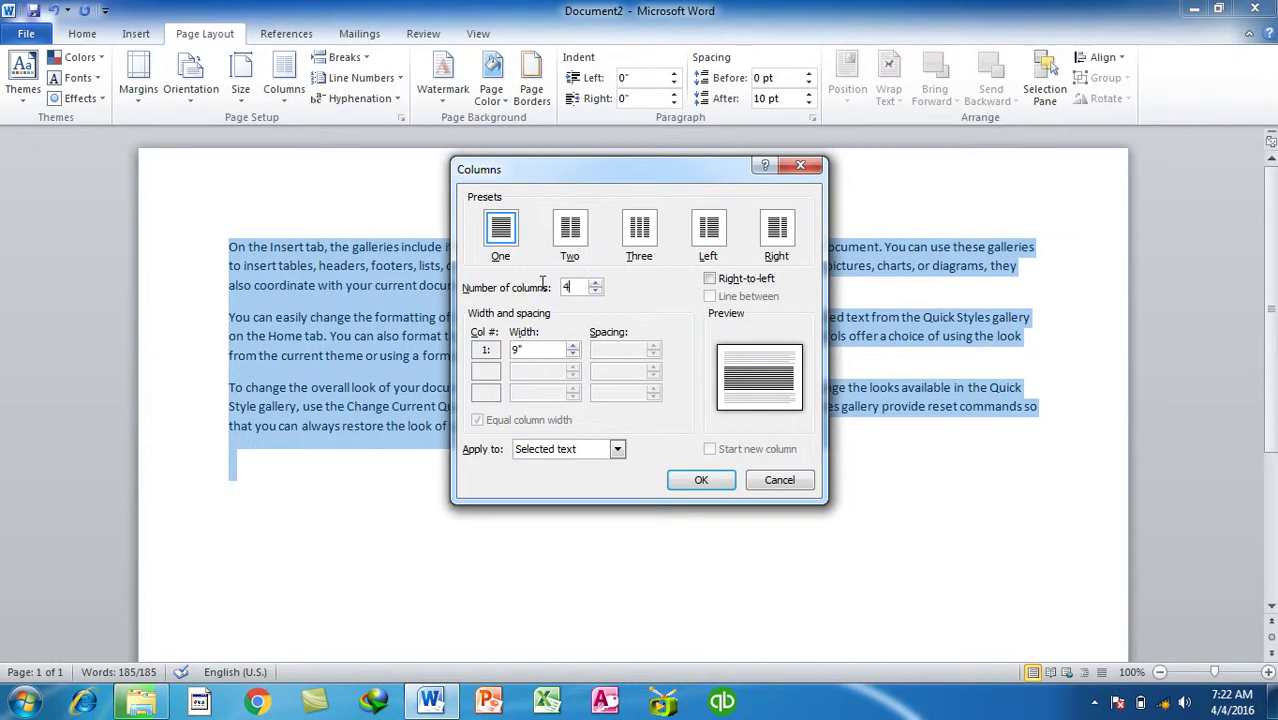
click(573, 349)
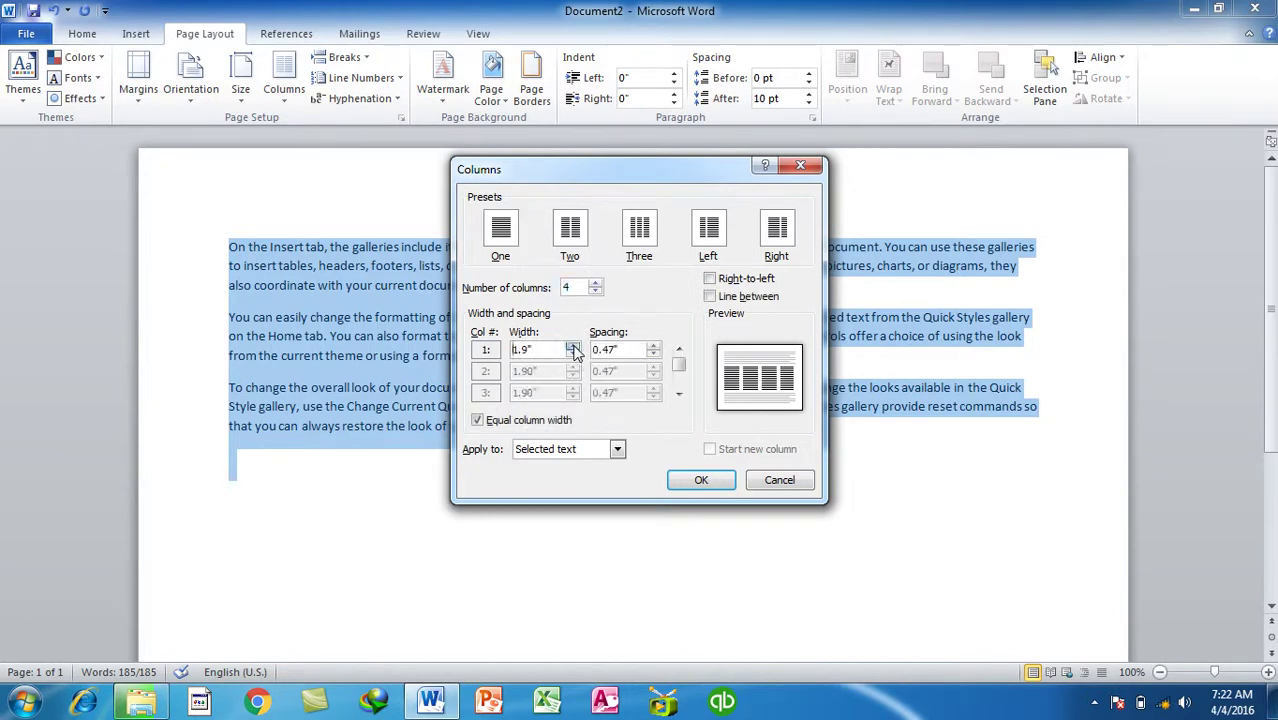
click(573, 346)
click(573, 346)
click(573, 346)
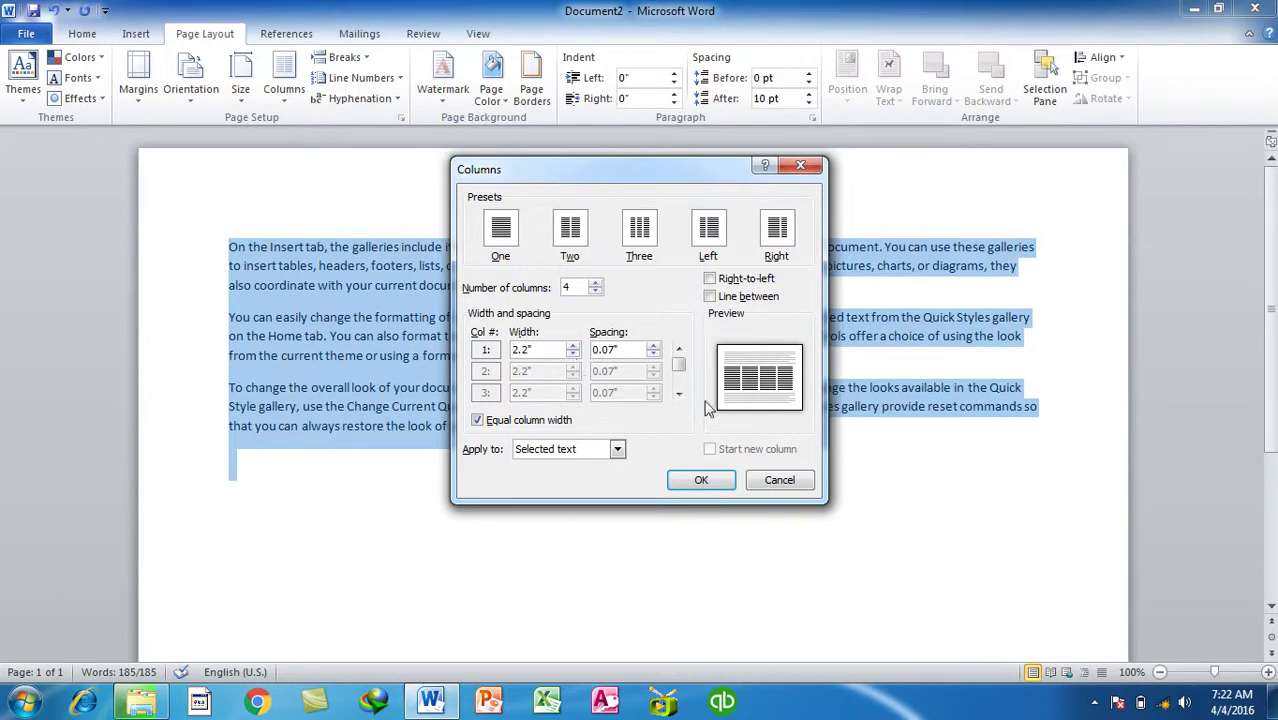
click(779, 480)
- Discard Document2, open a new document, and set it to 3 columns
key(ctrl+w)
key(Return)
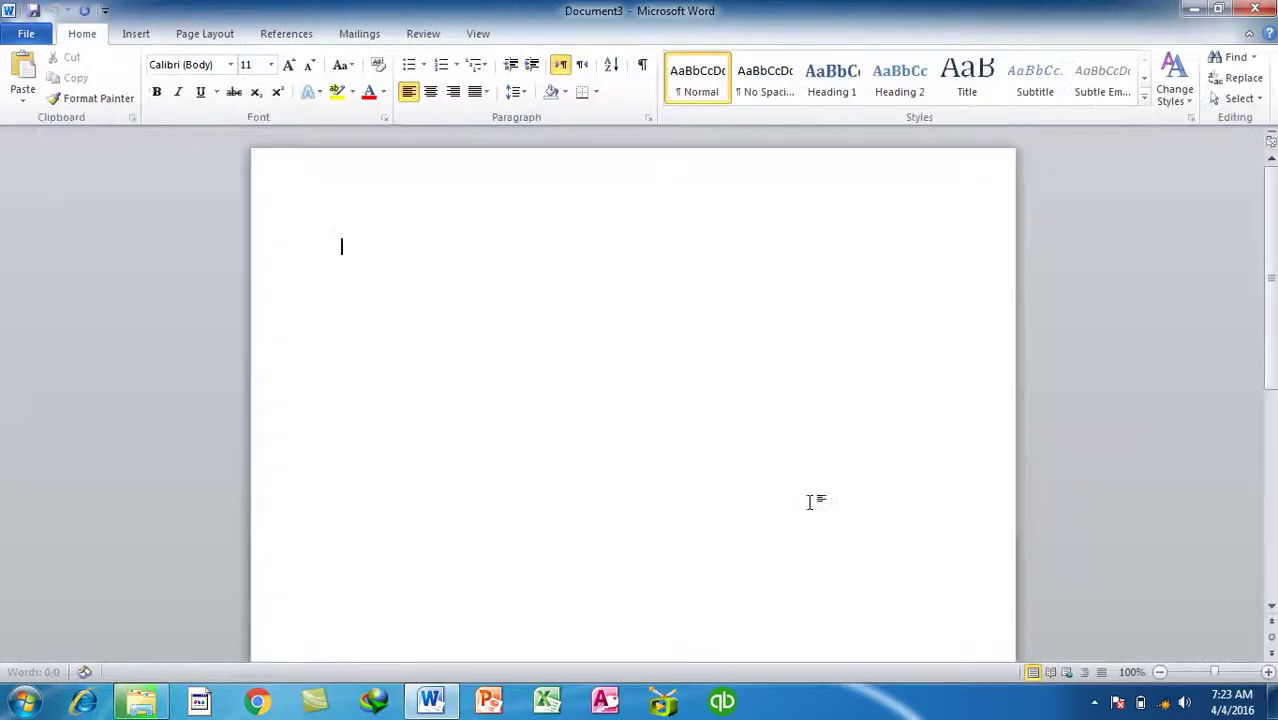
key(ctrl+n)
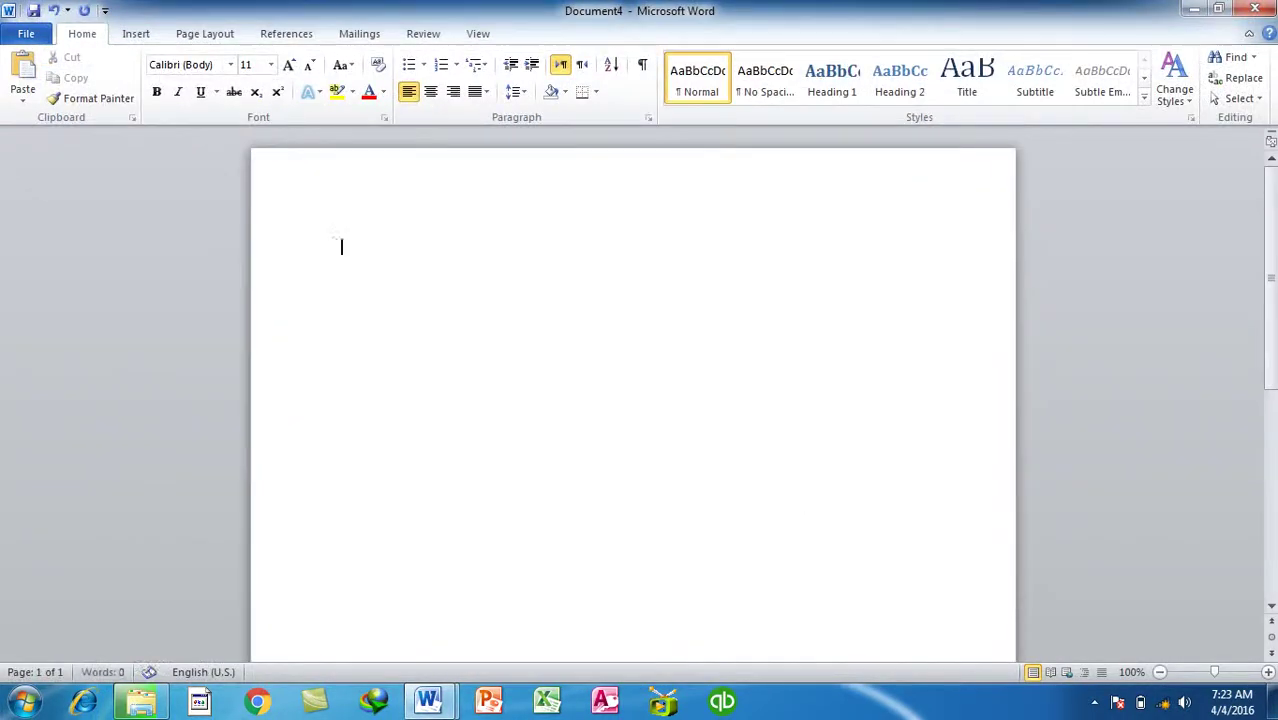
click(204, 33)
click(284, 90)
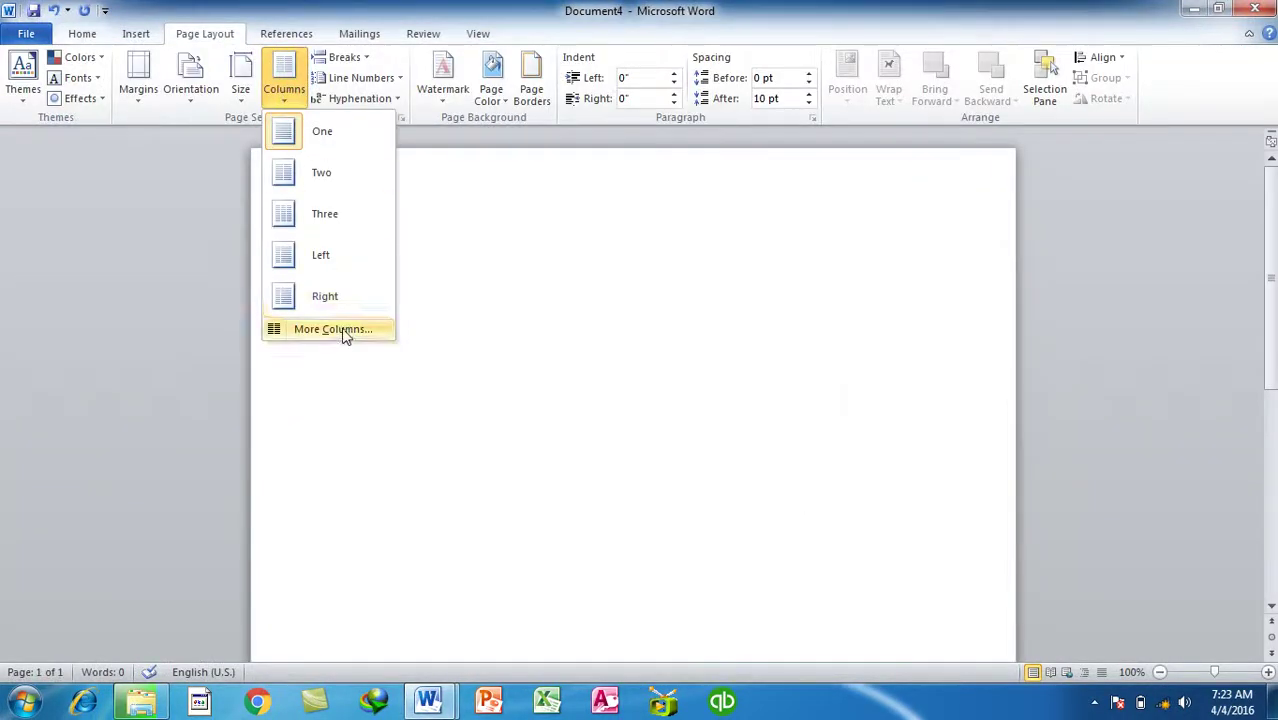
click(340, 330)
text(3)
click(701, 480)
- Fill all three columns with repeated =rand() sample text and select it all
text(=ra)
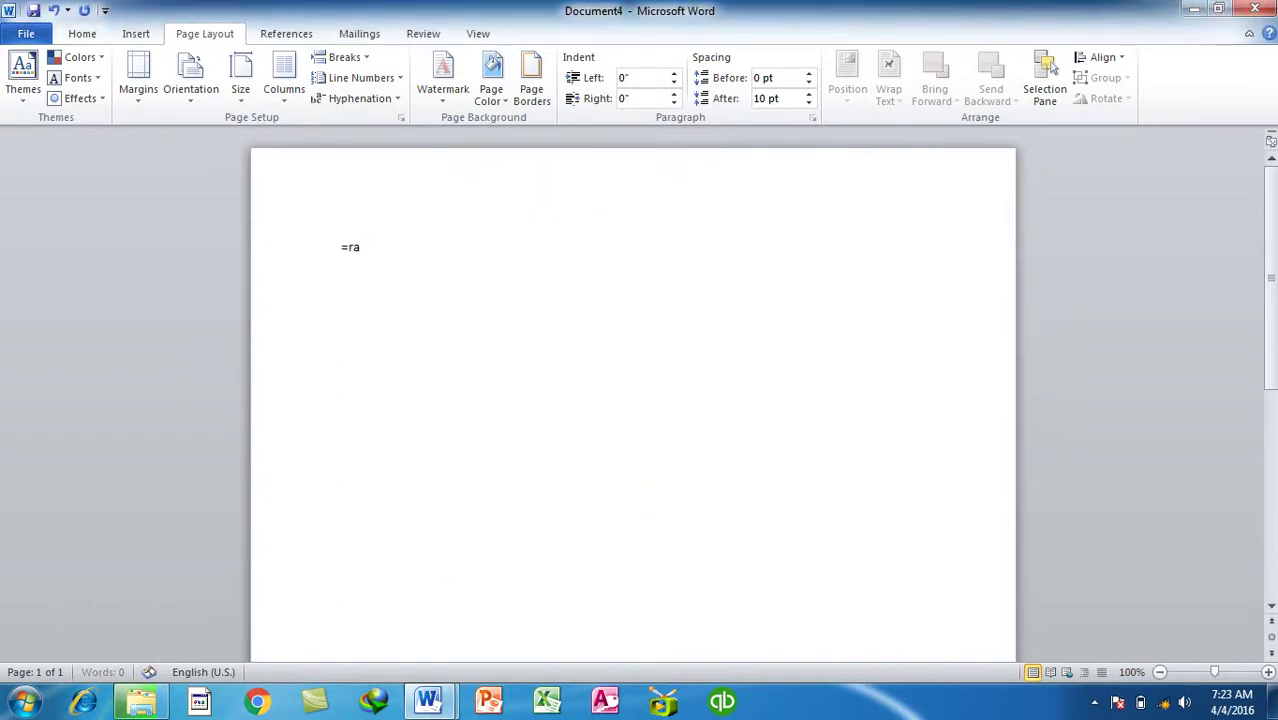
text())
key(Return)
text(=ramnd)
key(BackSpace)
key(BackSpace)
key(BackSpace)
text(nd())
key(Return)
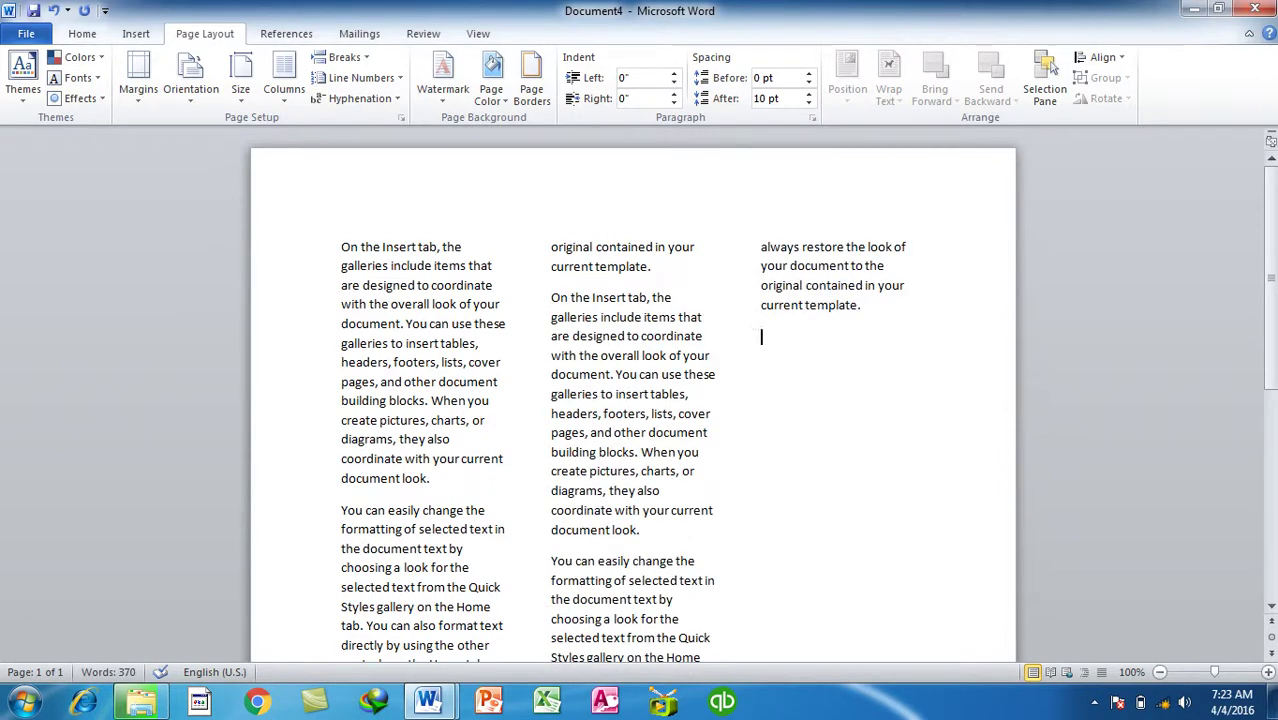
text(=rand())
key(Return)
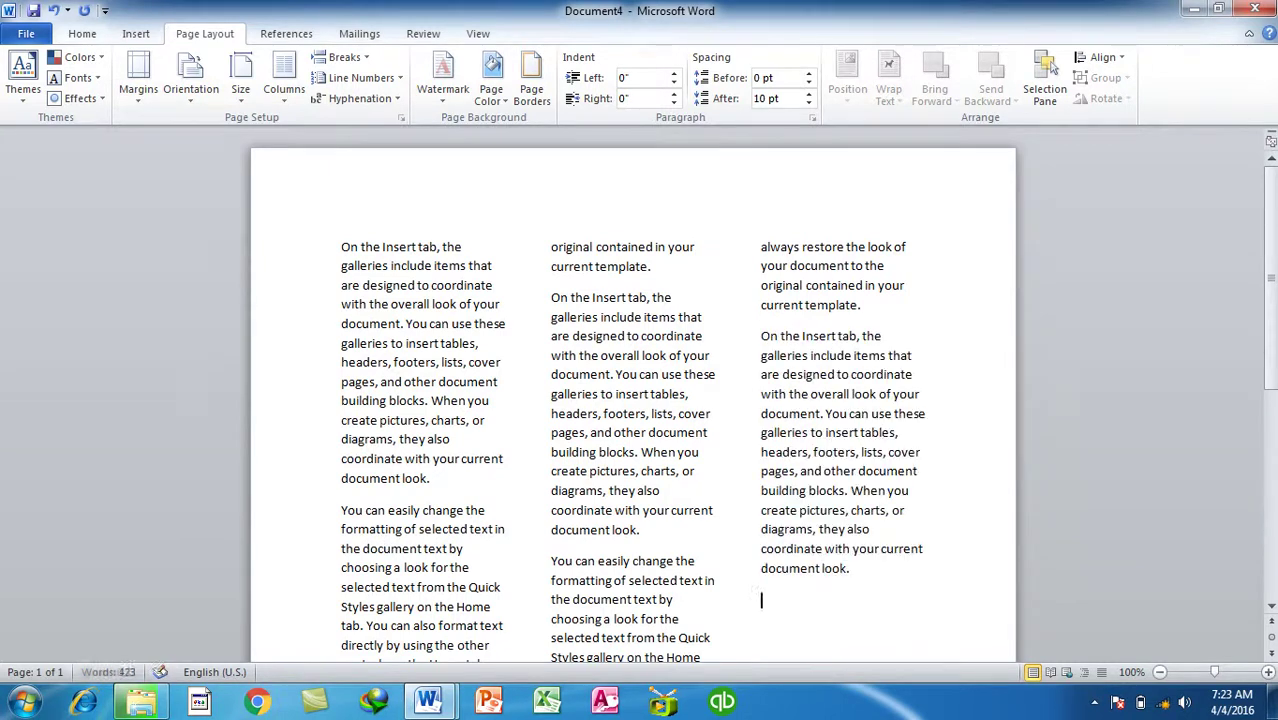
key(ctrl+a)
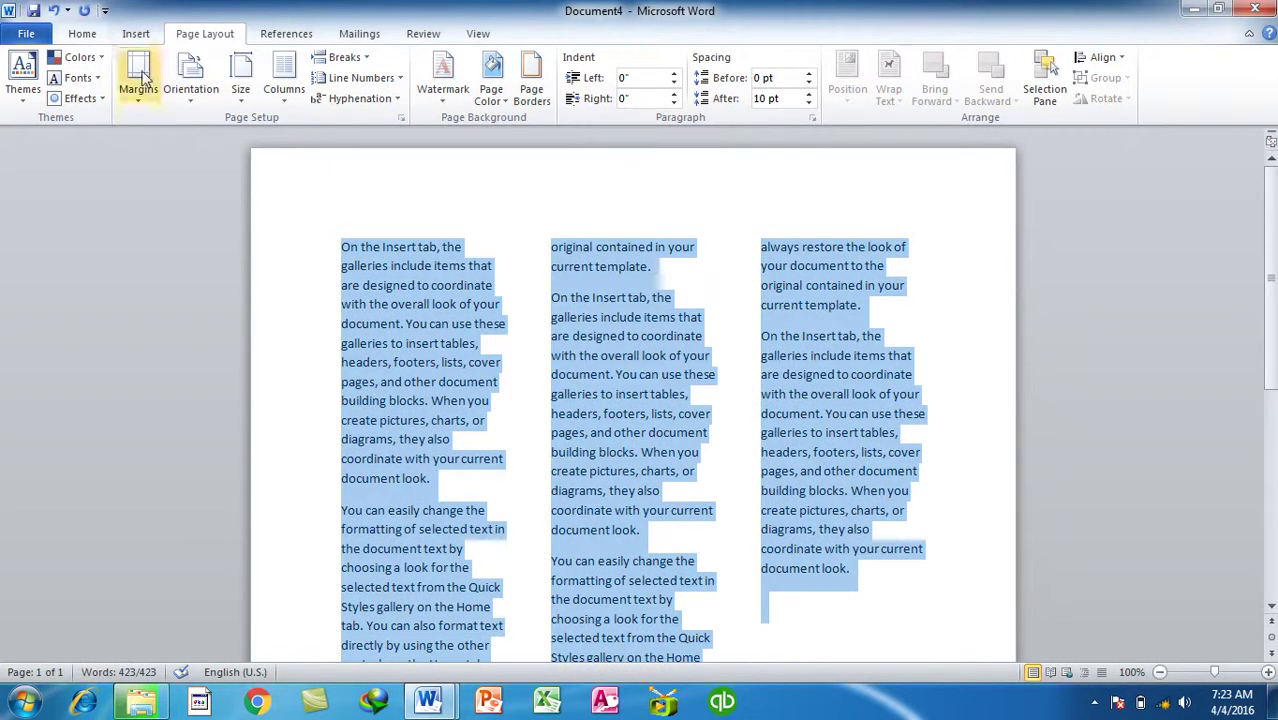
click(284, 78)
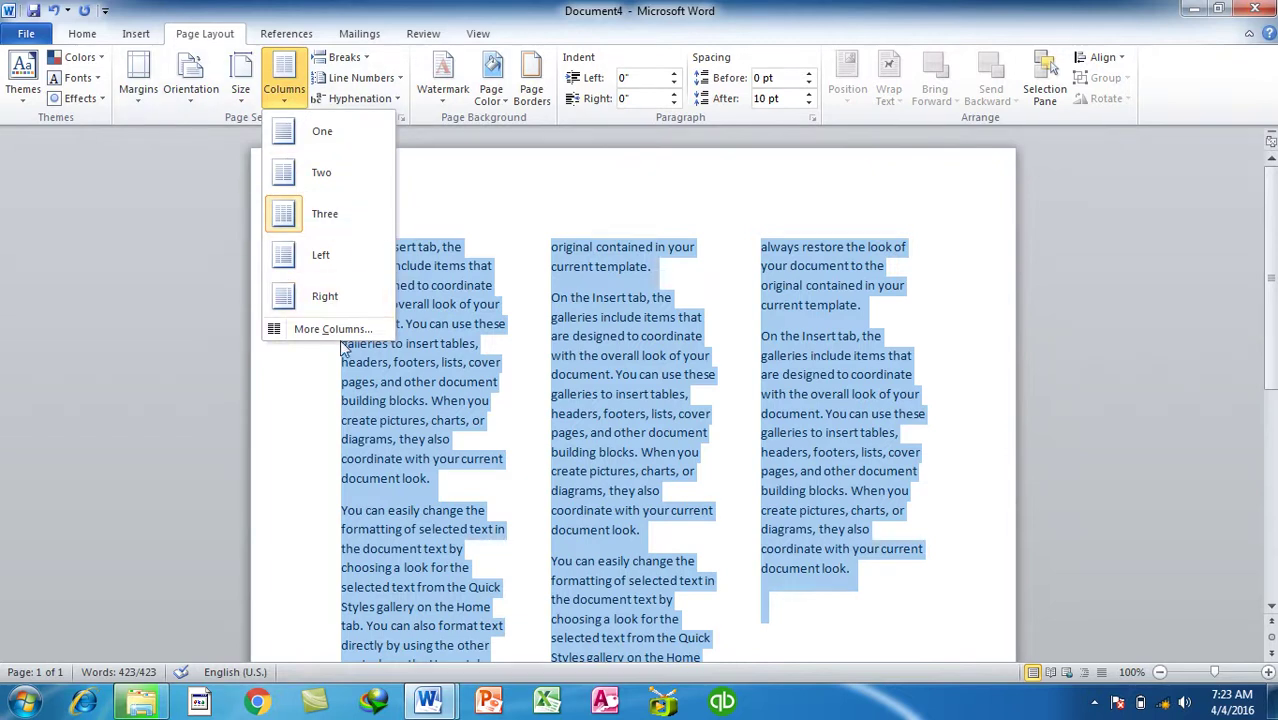
- Turn off Equal column width and set column 1 to 2", leaving the others 1.75"
click(333, 329)
drag(581, 188, 810, 188)
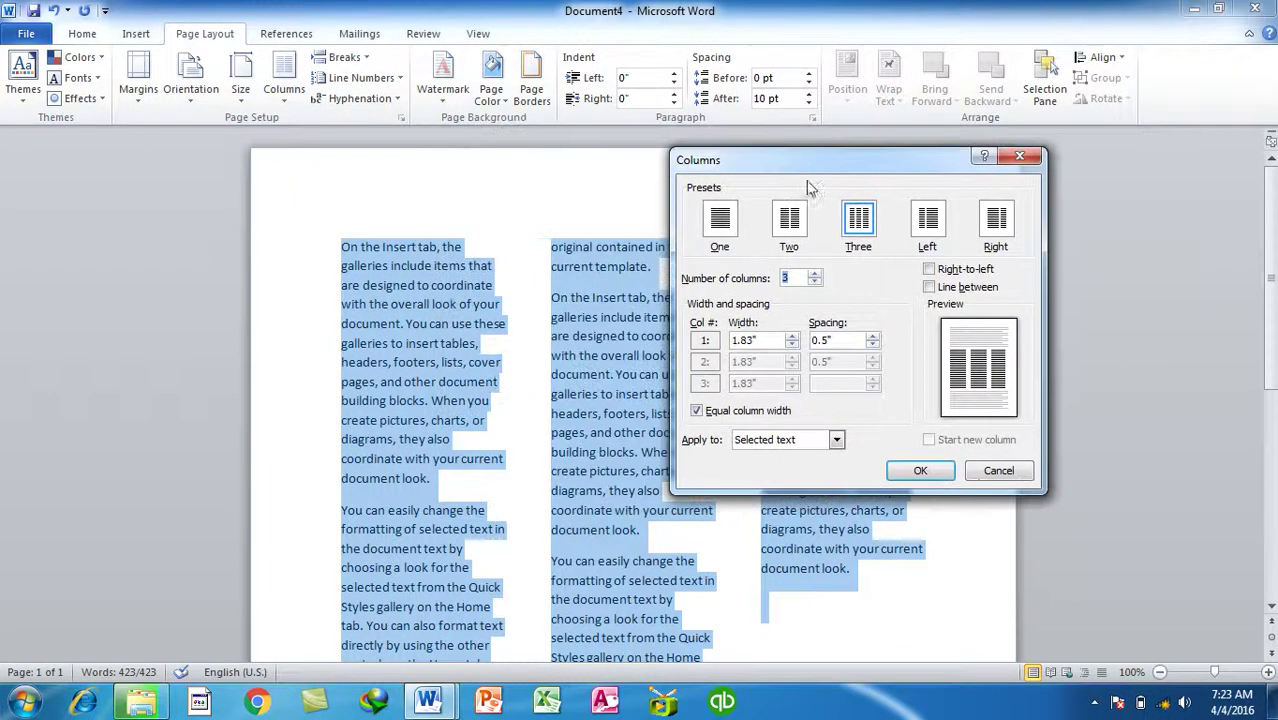
click(745, 412)
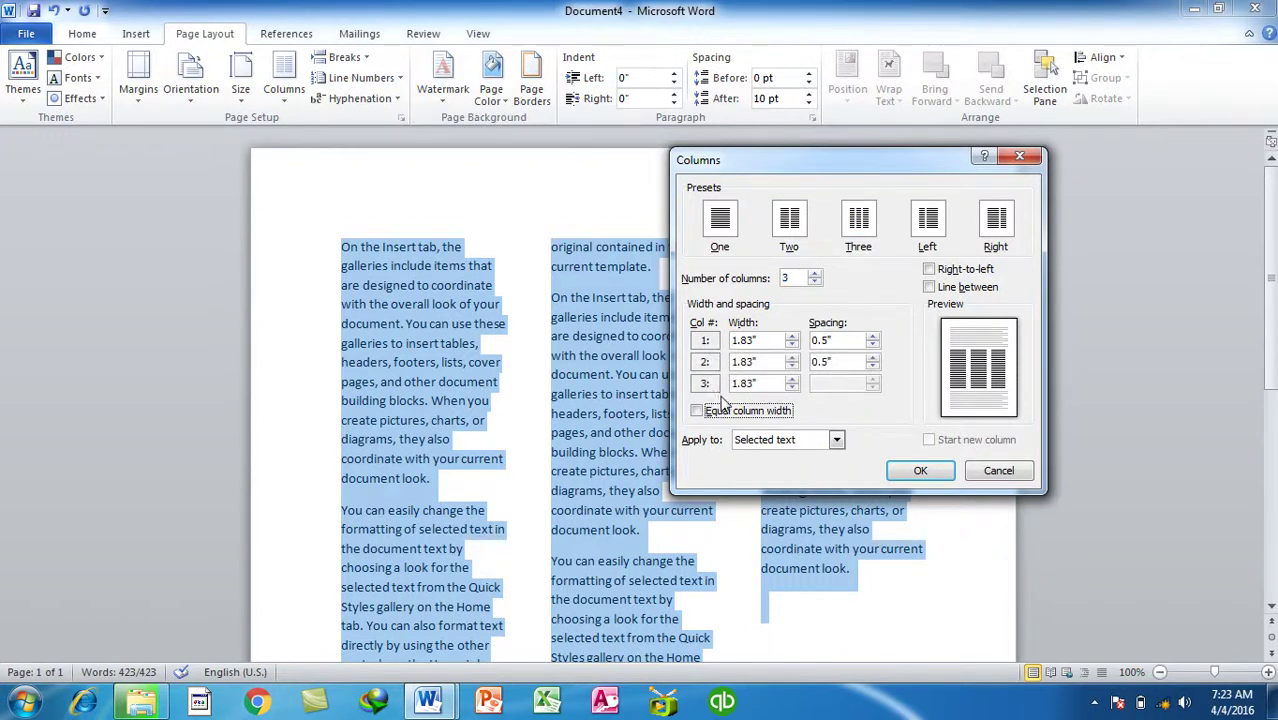
click(793, 337)
click(793, 337)
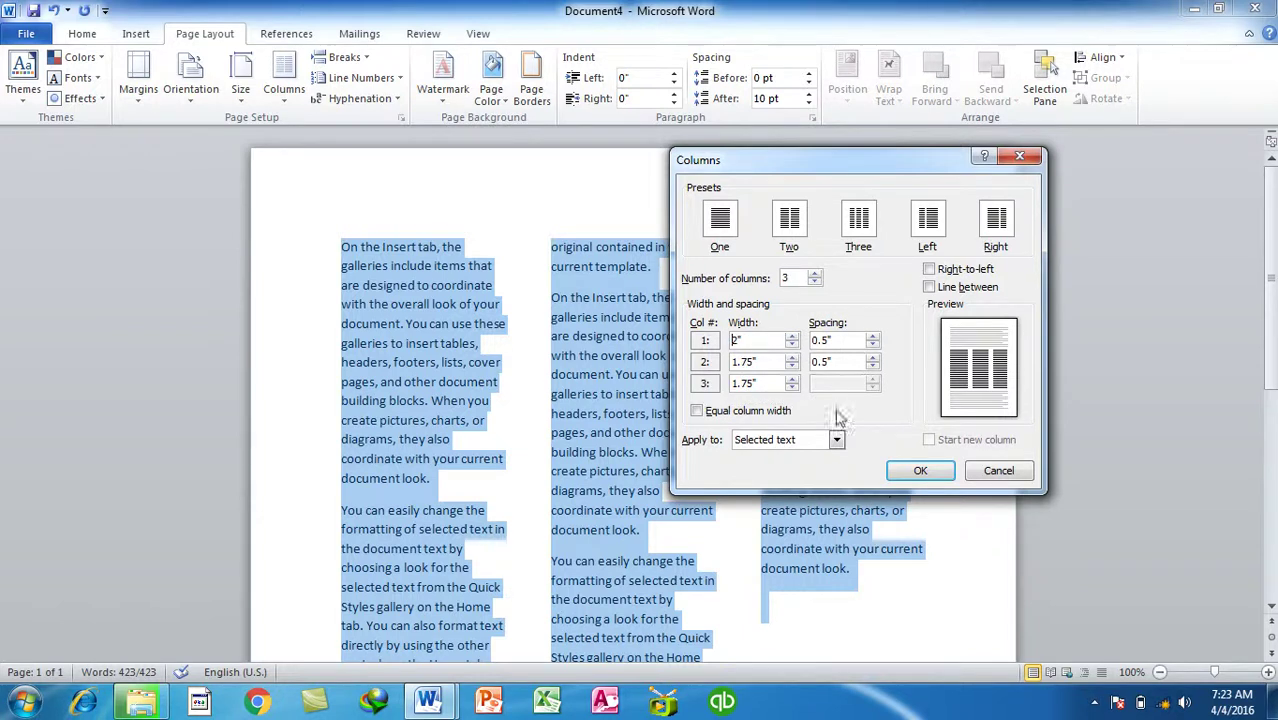
click(918, 471)
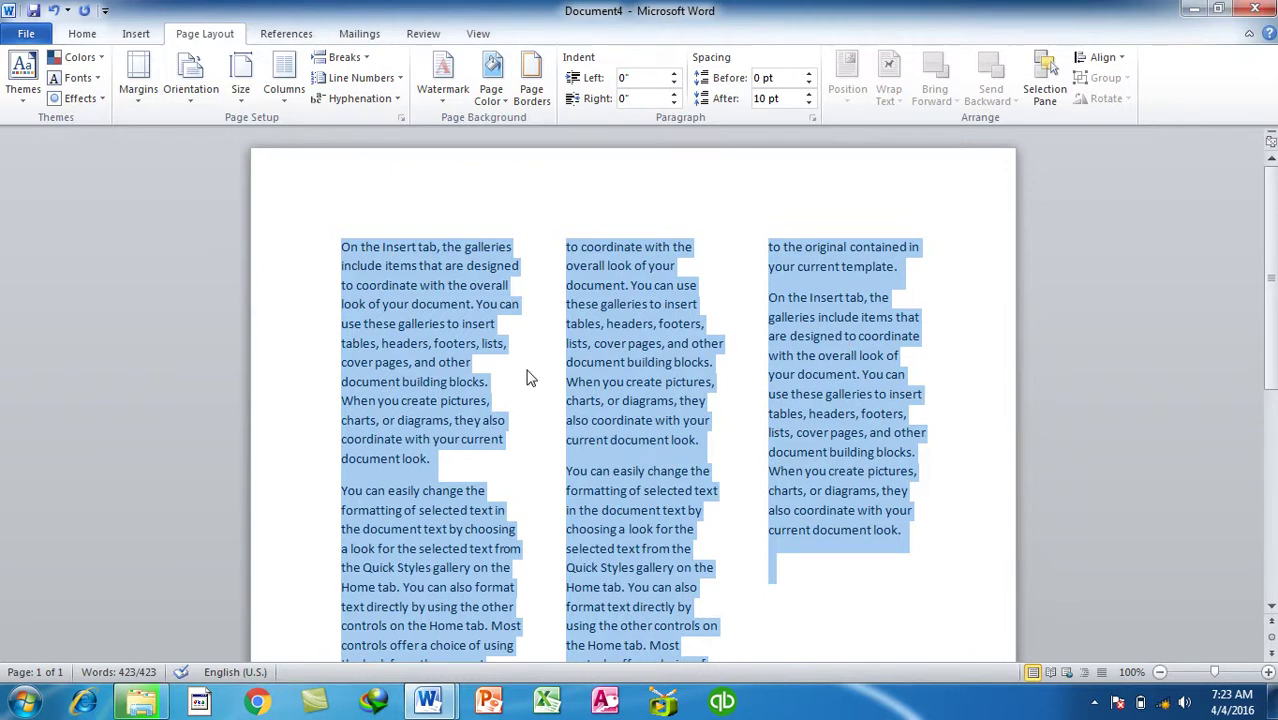
- Apply Justify alignment to all the selected three-column text from the Home tab
click(74, 36)
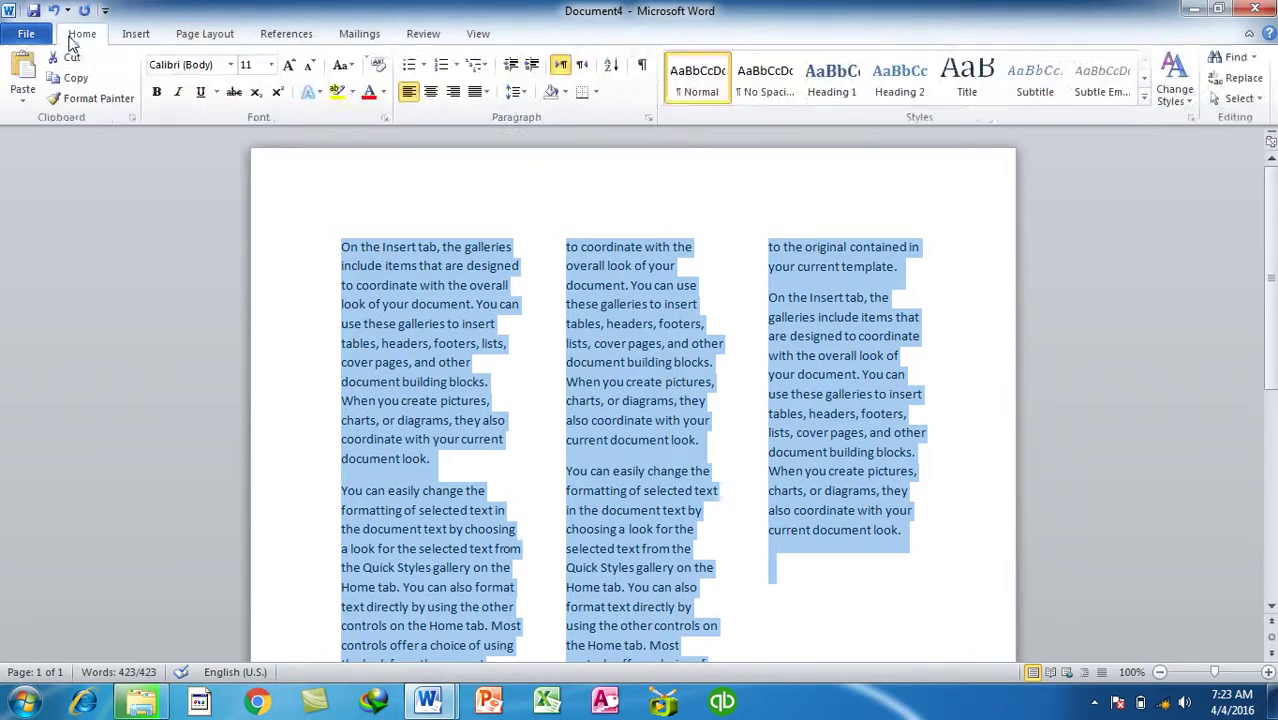
click(486, 93)
click(486, 93)
click(486, 93)
click(491, 117)
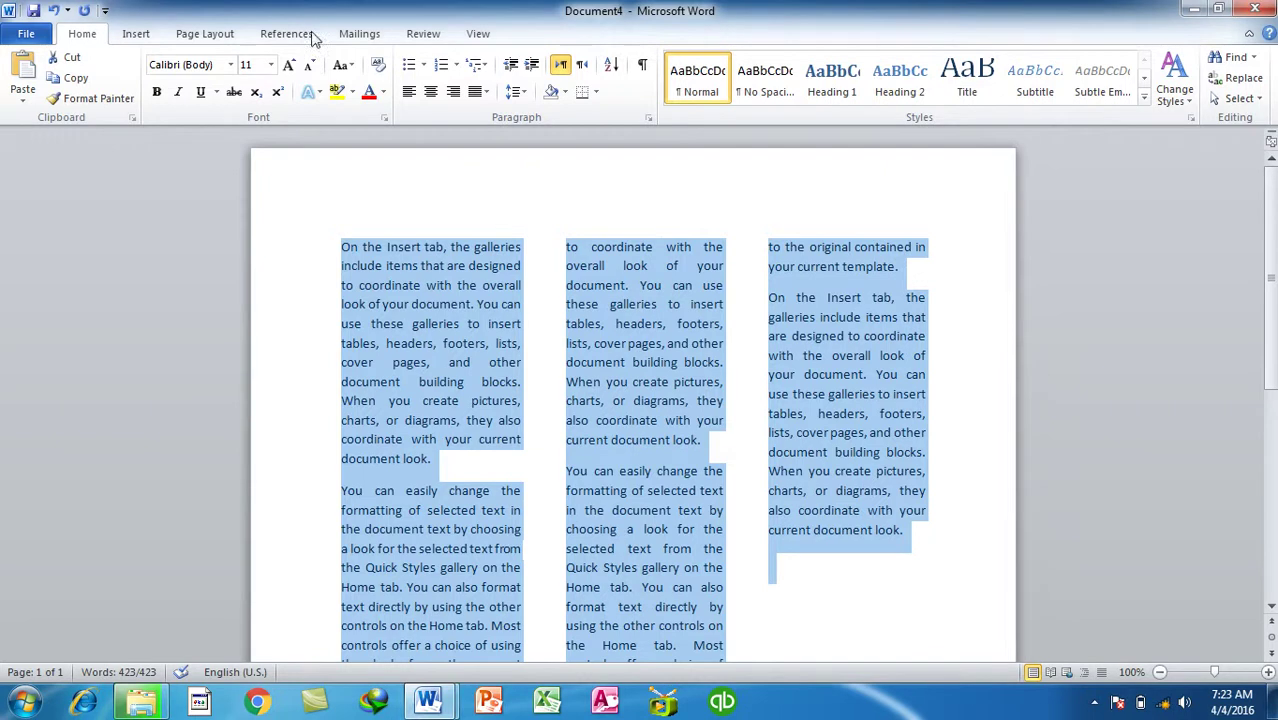
click(236, 32)
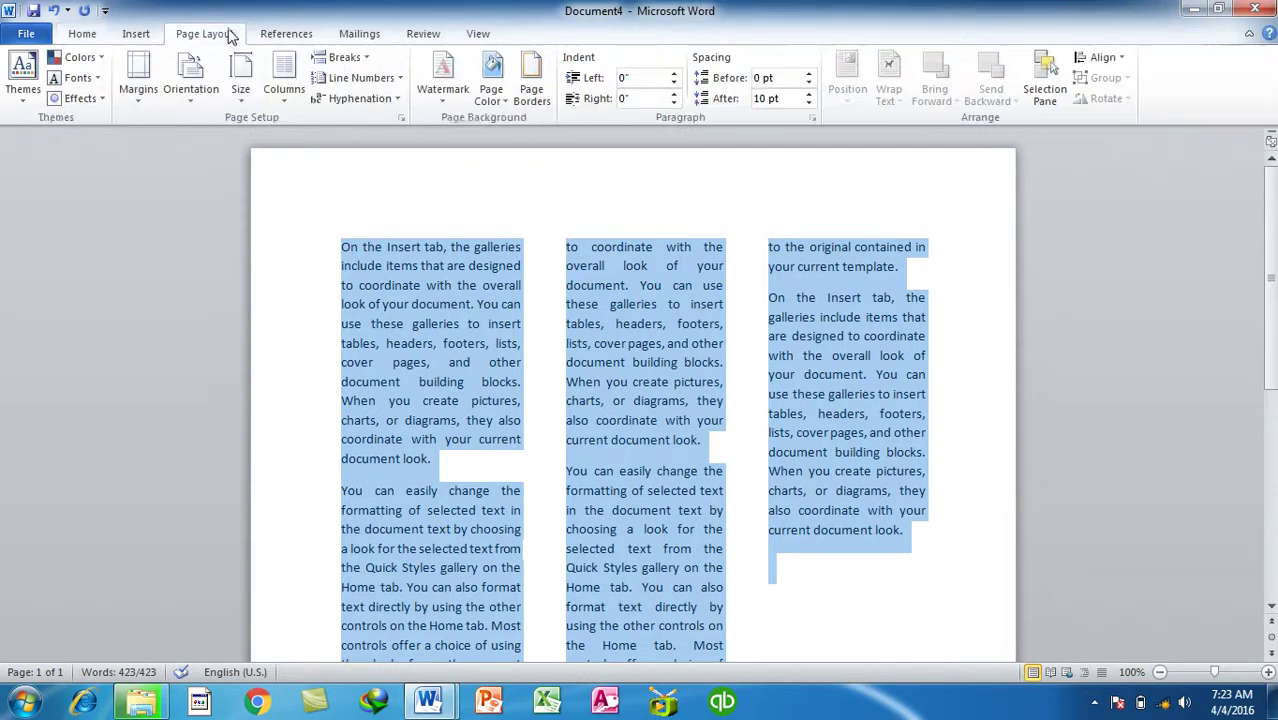
click(284, 88)
- Add dividing lines between the three columns
click(336, 328)
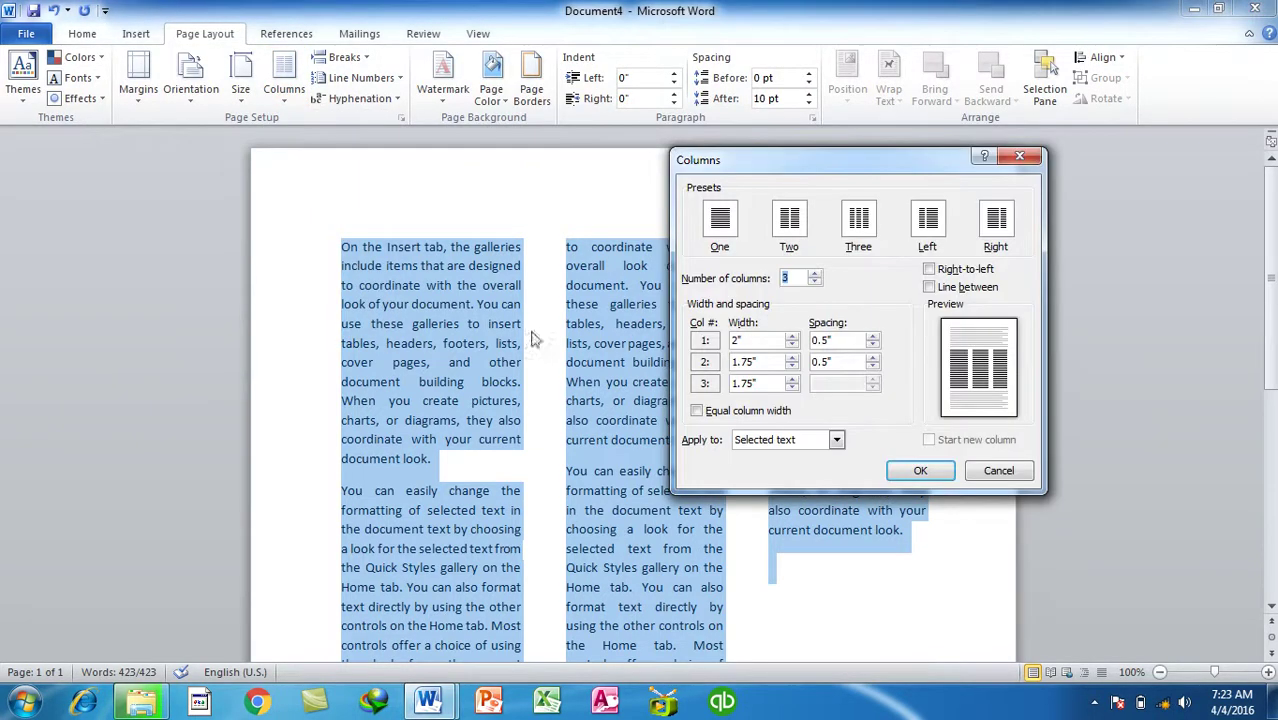
click(960, 288)
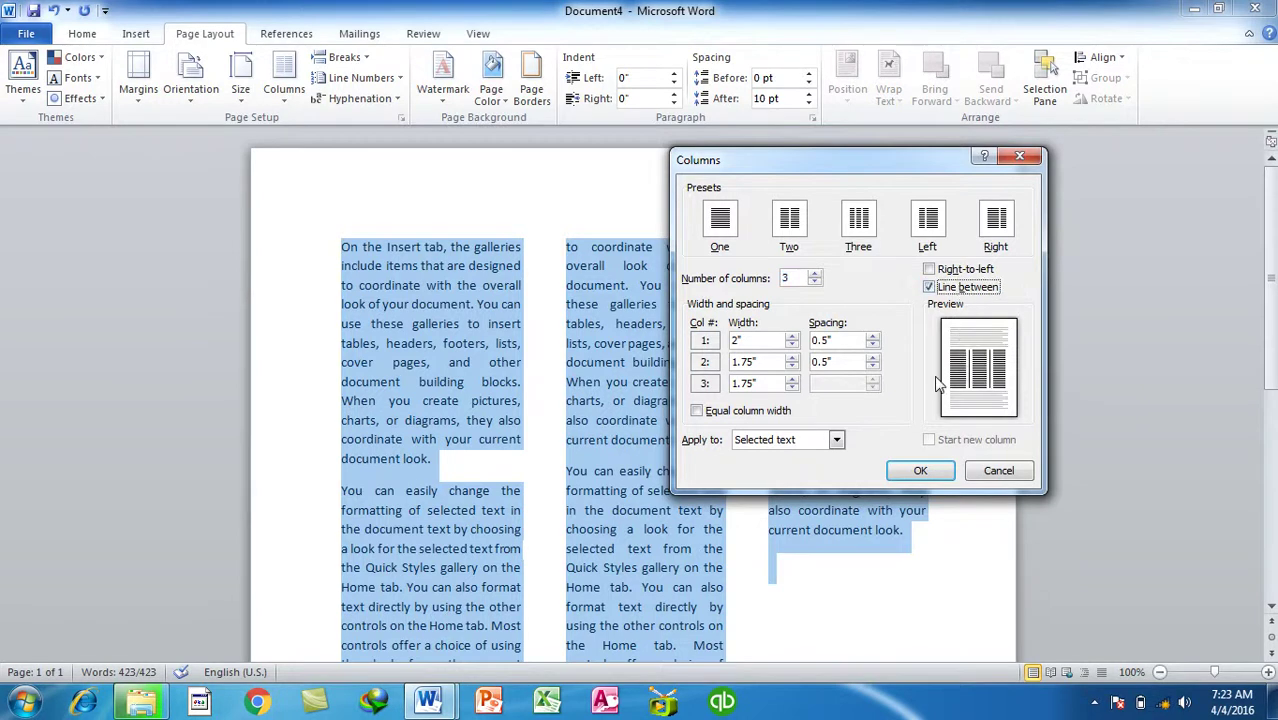
click(920, 470)
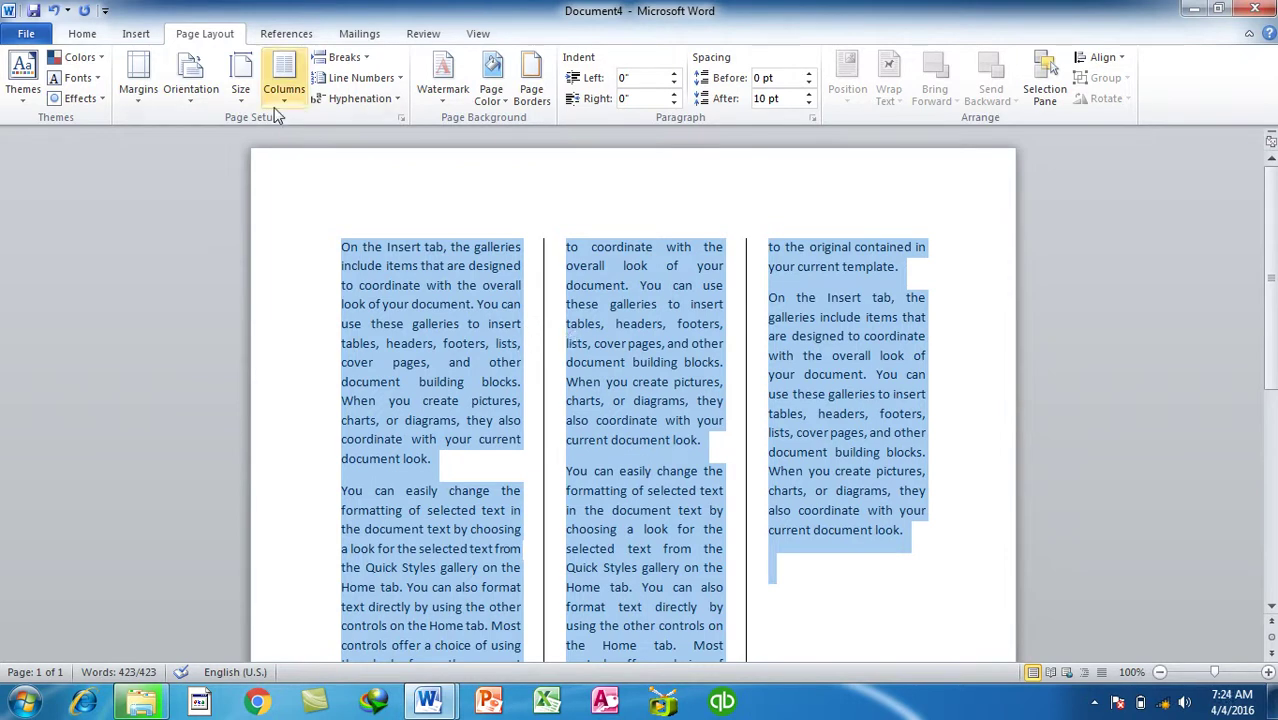
- Narrow the spacing between the columns in More Columns
click(284, 72)
click(361, 333)
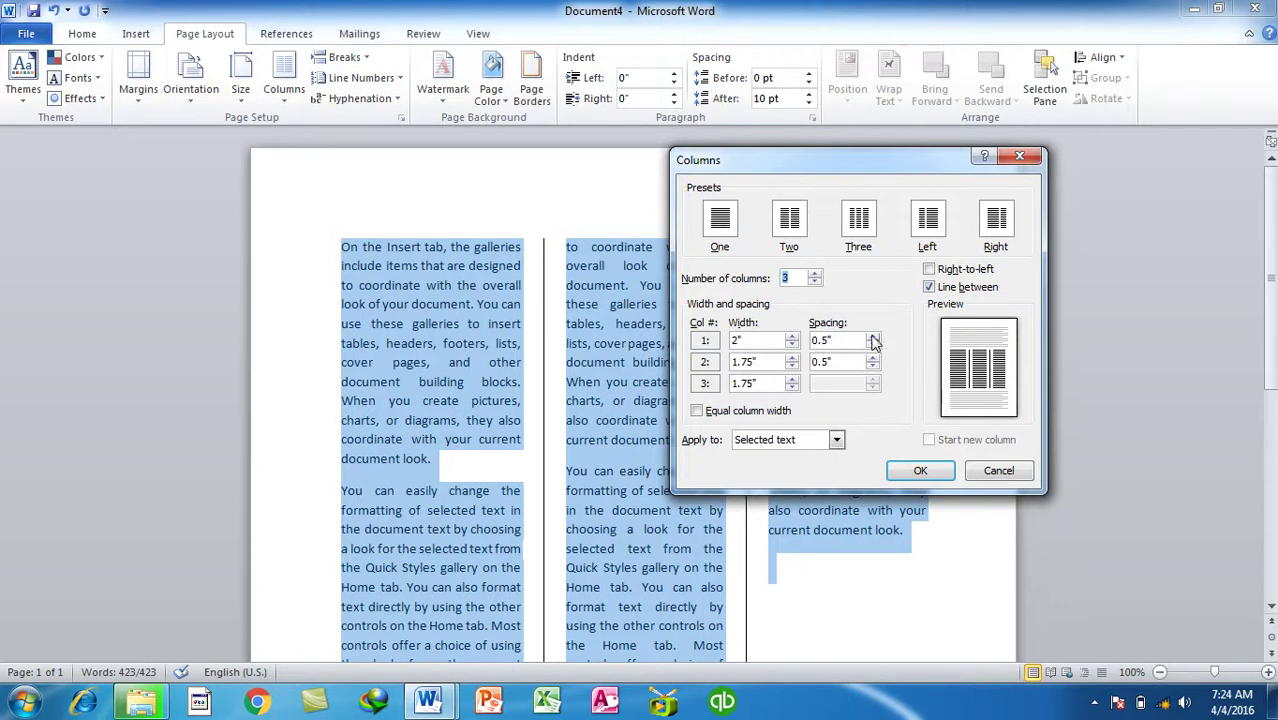
click(873, 366)
click(873, 366)
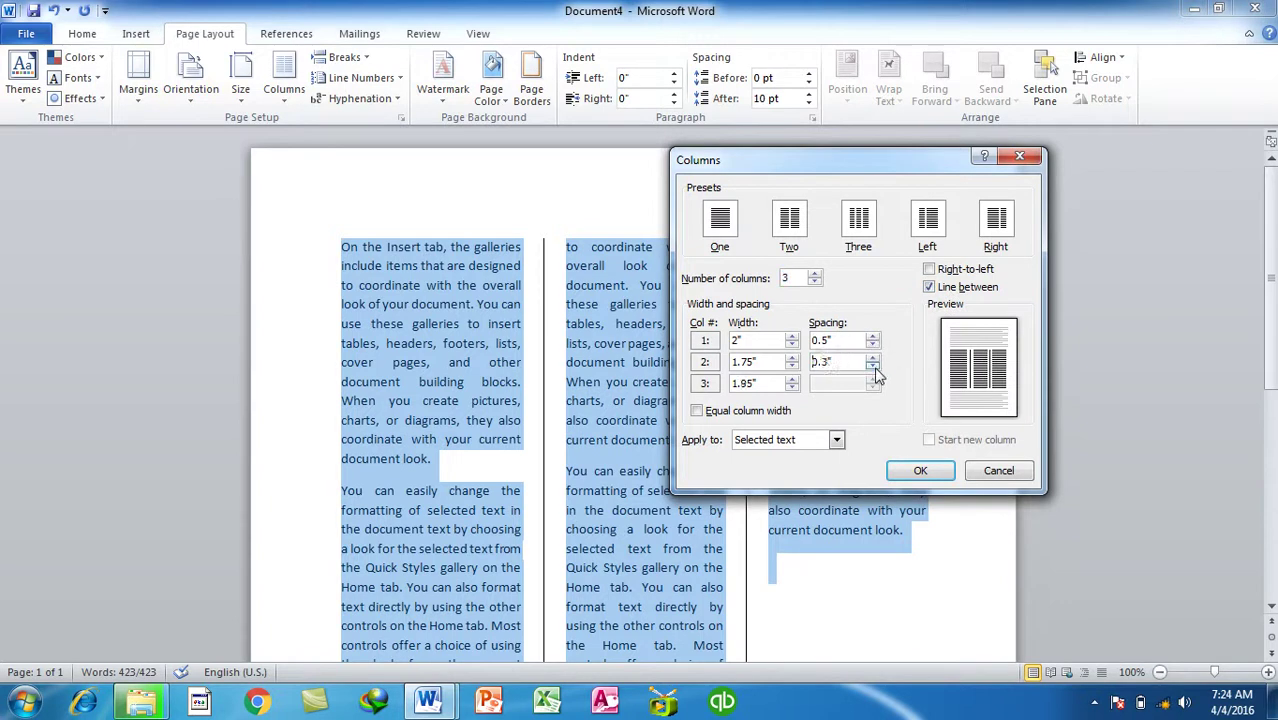
click(873, 366)
click(873, 346)
click(873, 346)
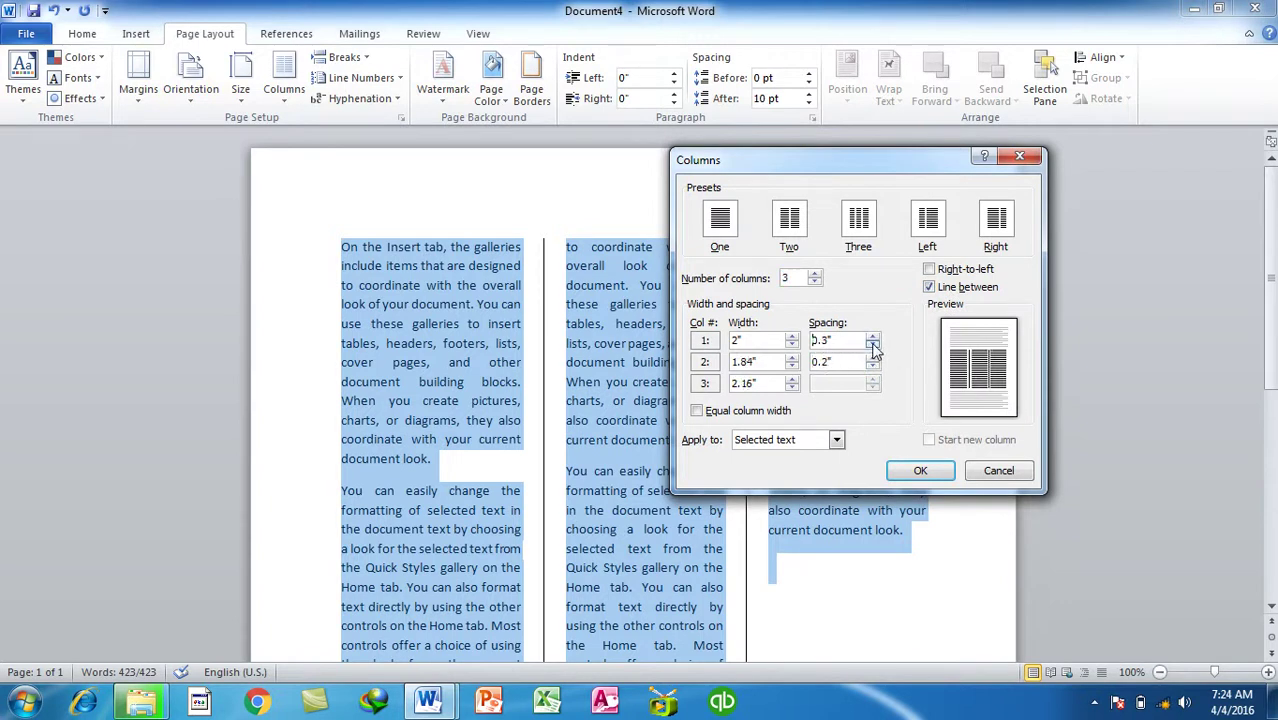
click(905, 477)
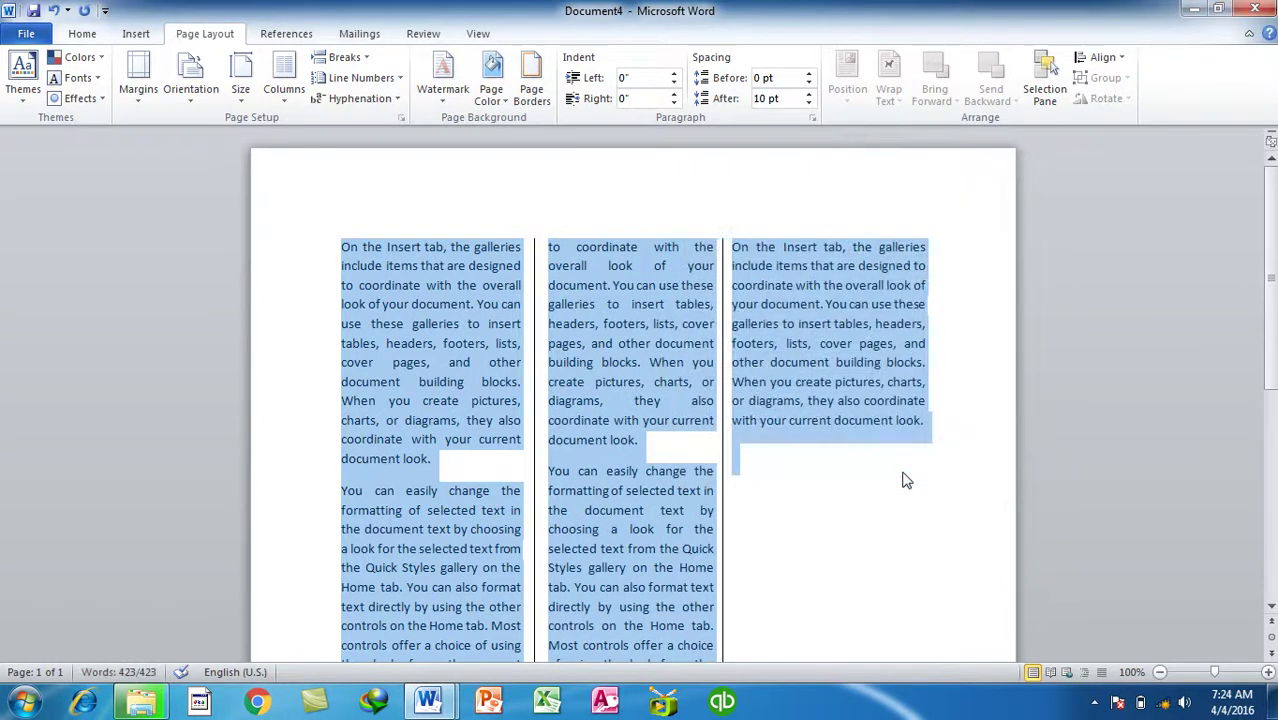
- Bring the column gaps down to 0.1 inch and place the cursor at the text's end
click(284, 78)
click(335, 328)
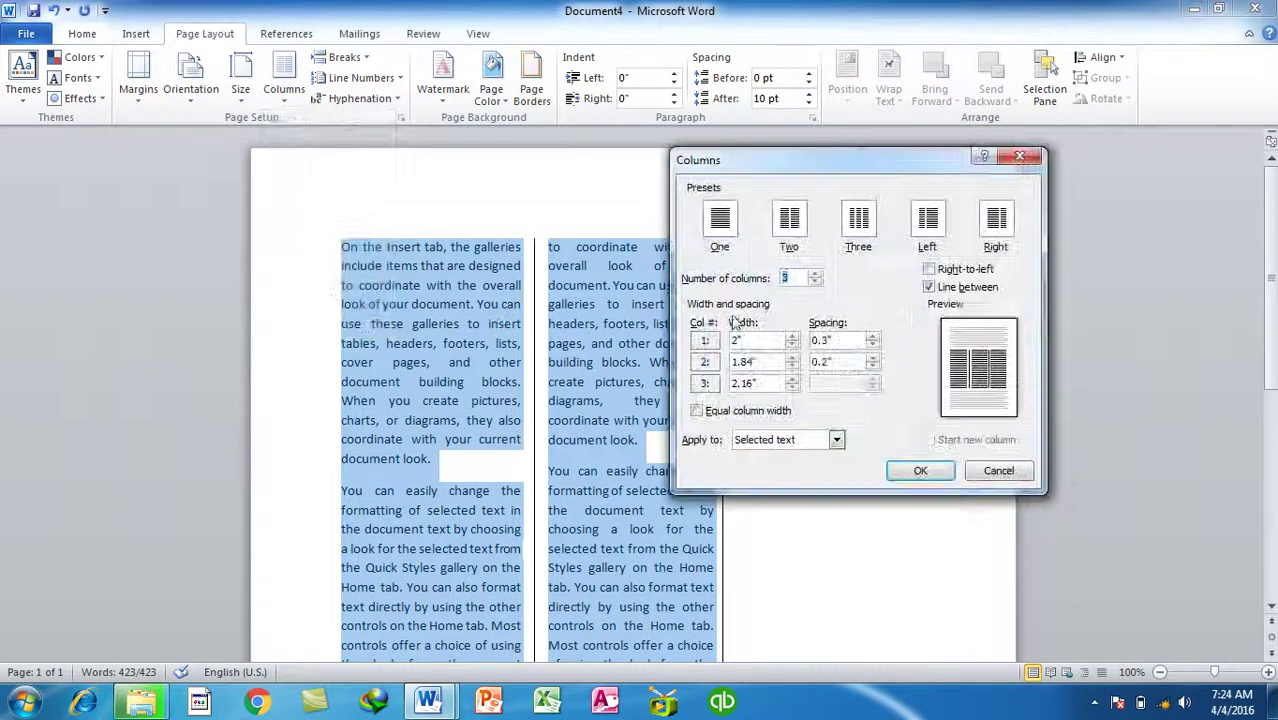
click(873, 367)
click(873, 345)
click(920, 470)
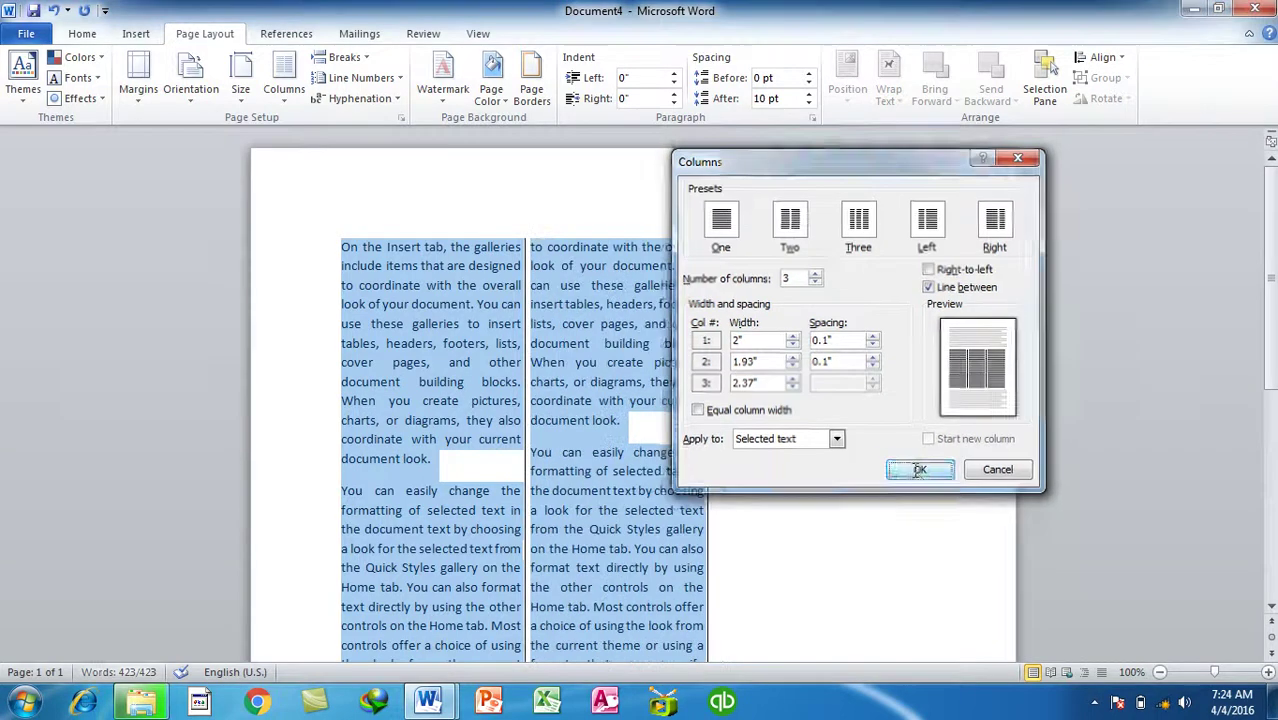
click(775, 471)
key(BackSpace)
text(=rand(1)
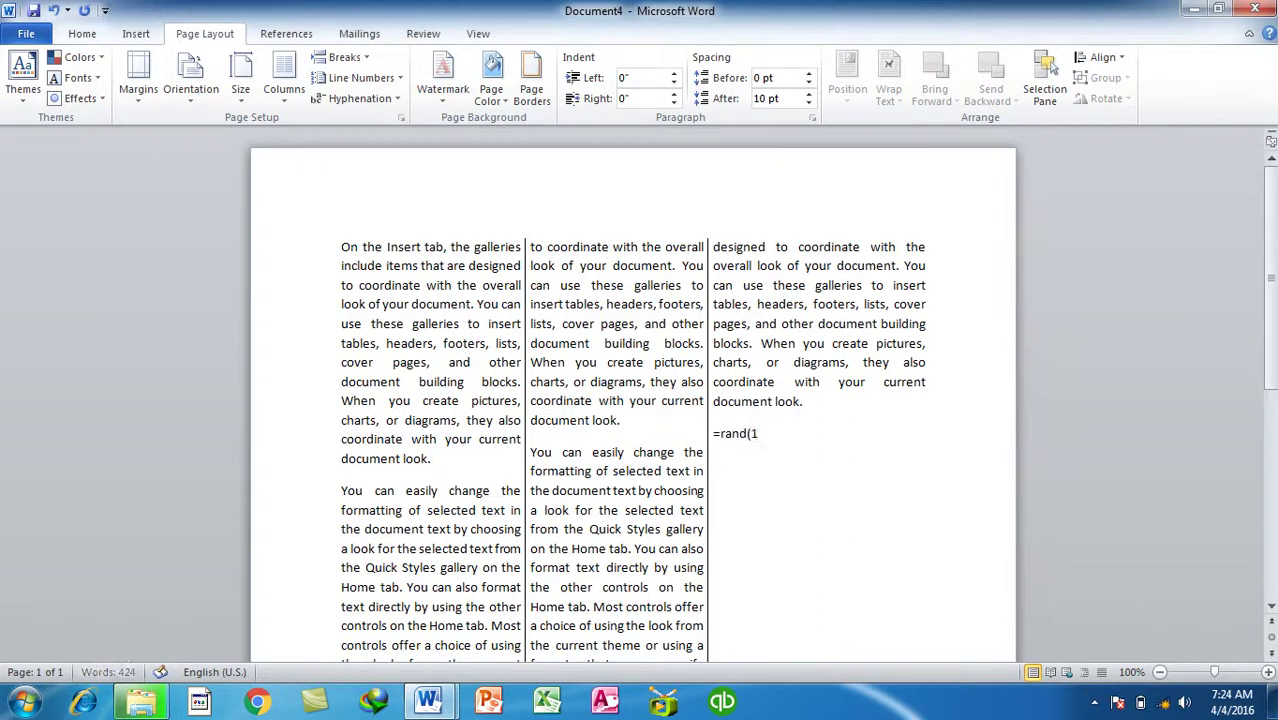
- Generate =rand(1) sample paragraphs at the end of the third column, reaching 529 words
text())
key(Return)
text(=rand()
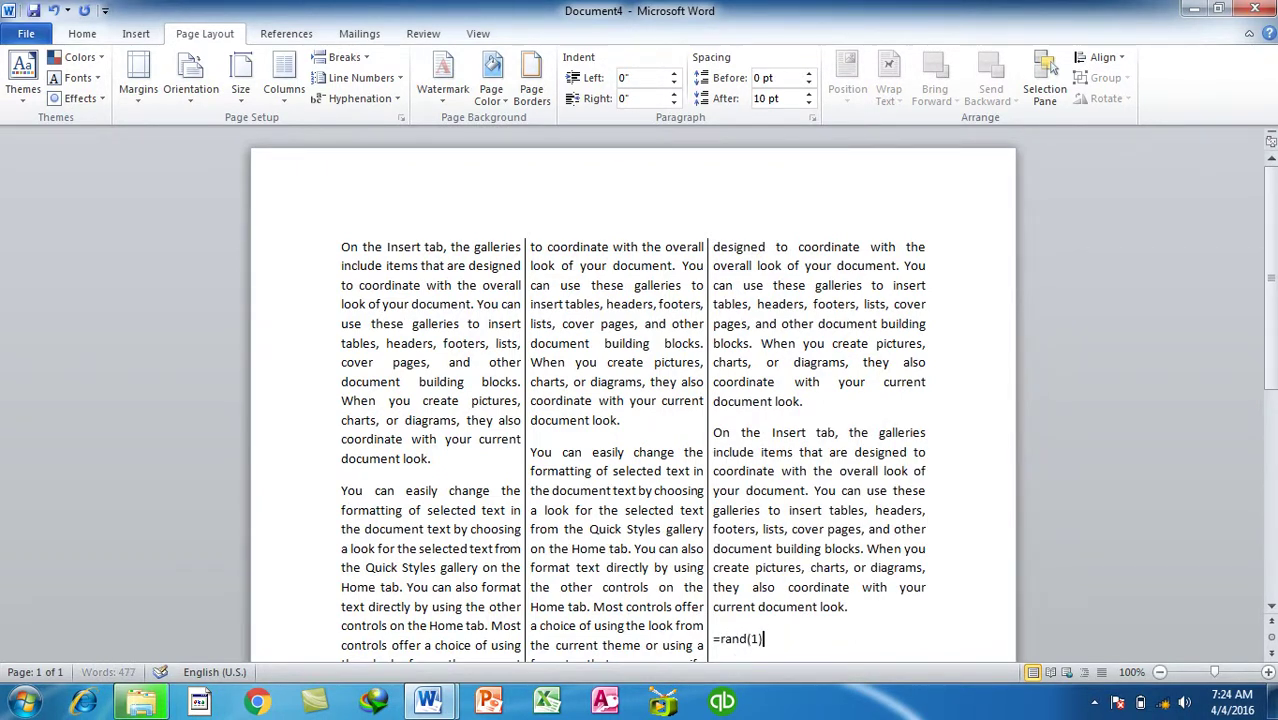
key(Return)
scroll(831, 408, up, 4)
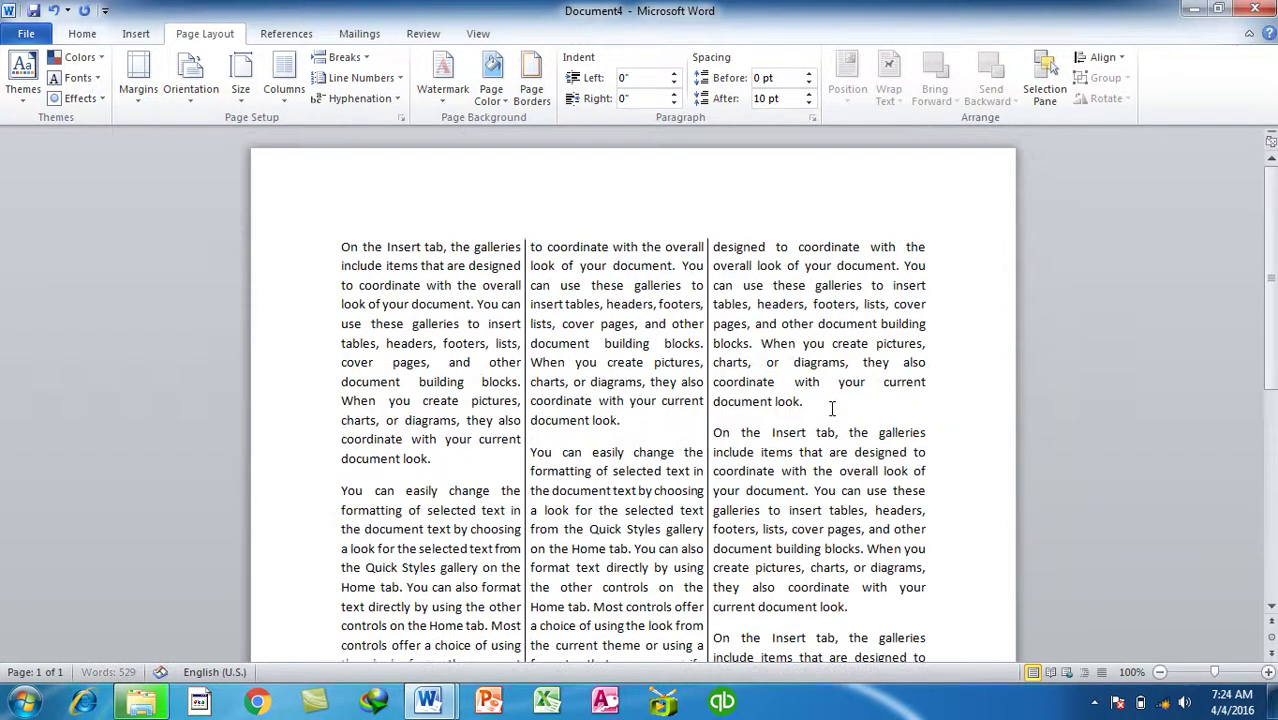
- Select all text and turn on Equal column width so each column is 2.1 inches
key(ctrl+a)
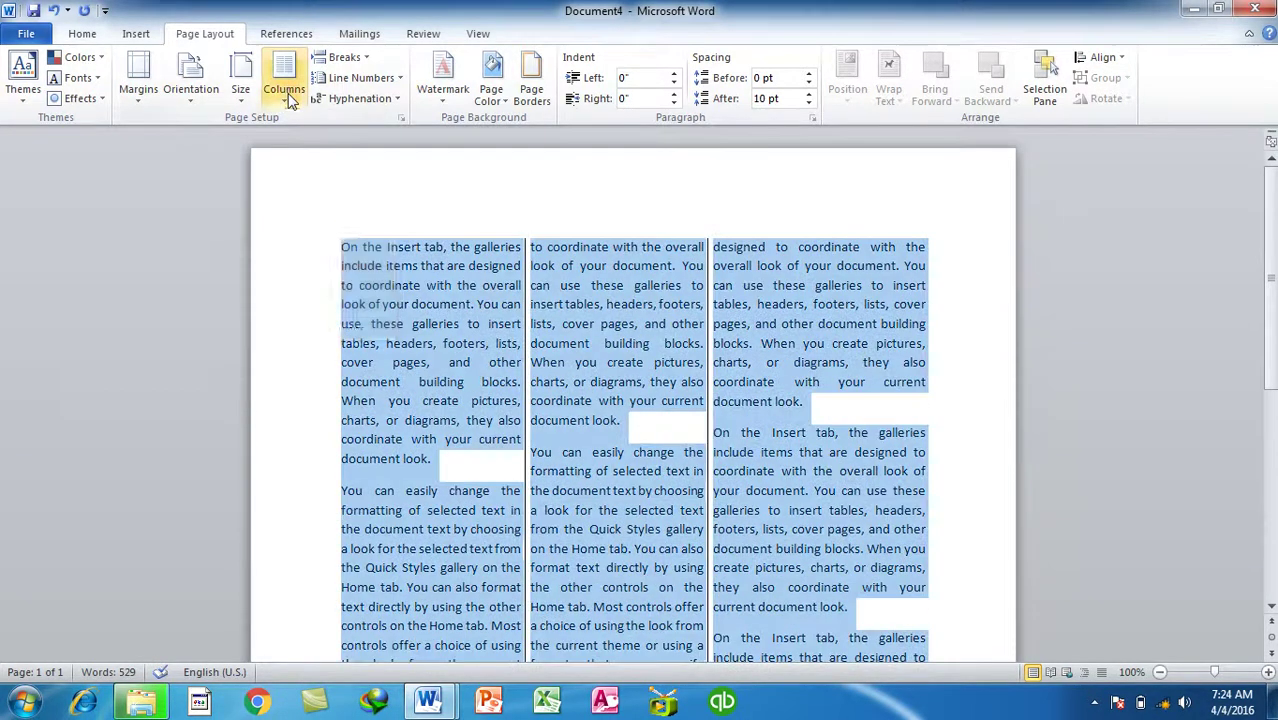
click(284, 80)
click(322, 329)
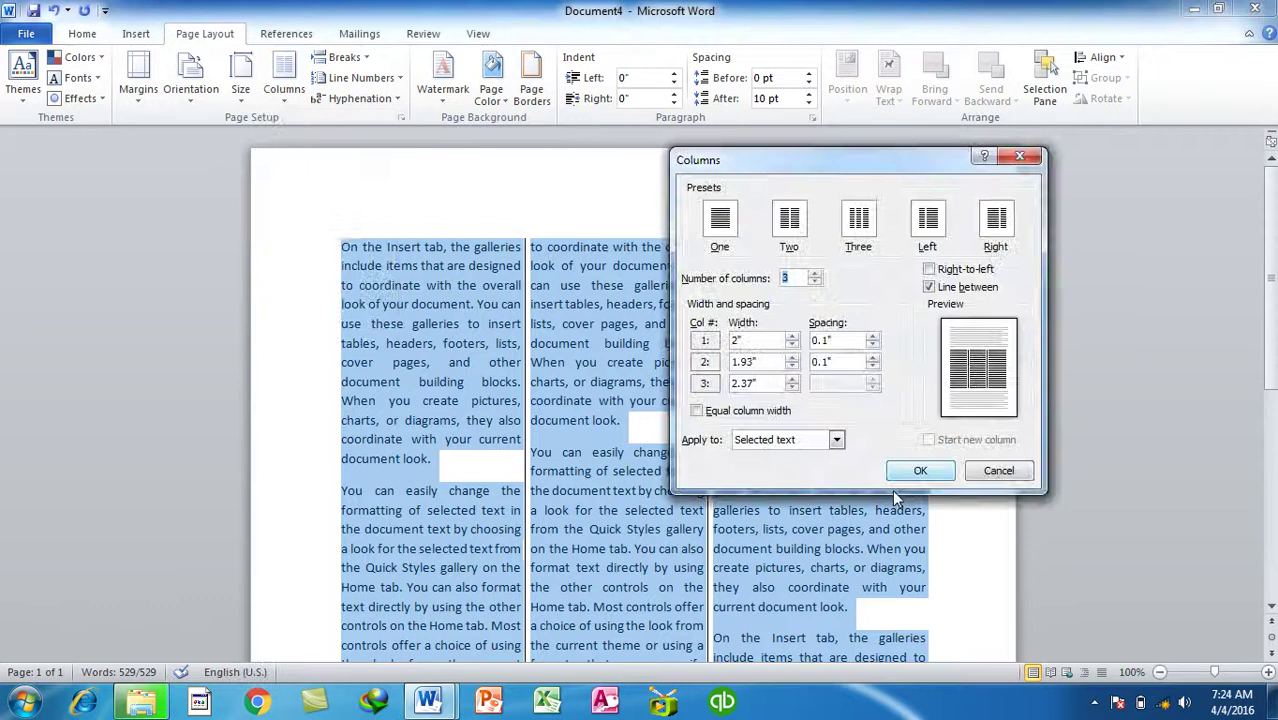
click(712, 412)
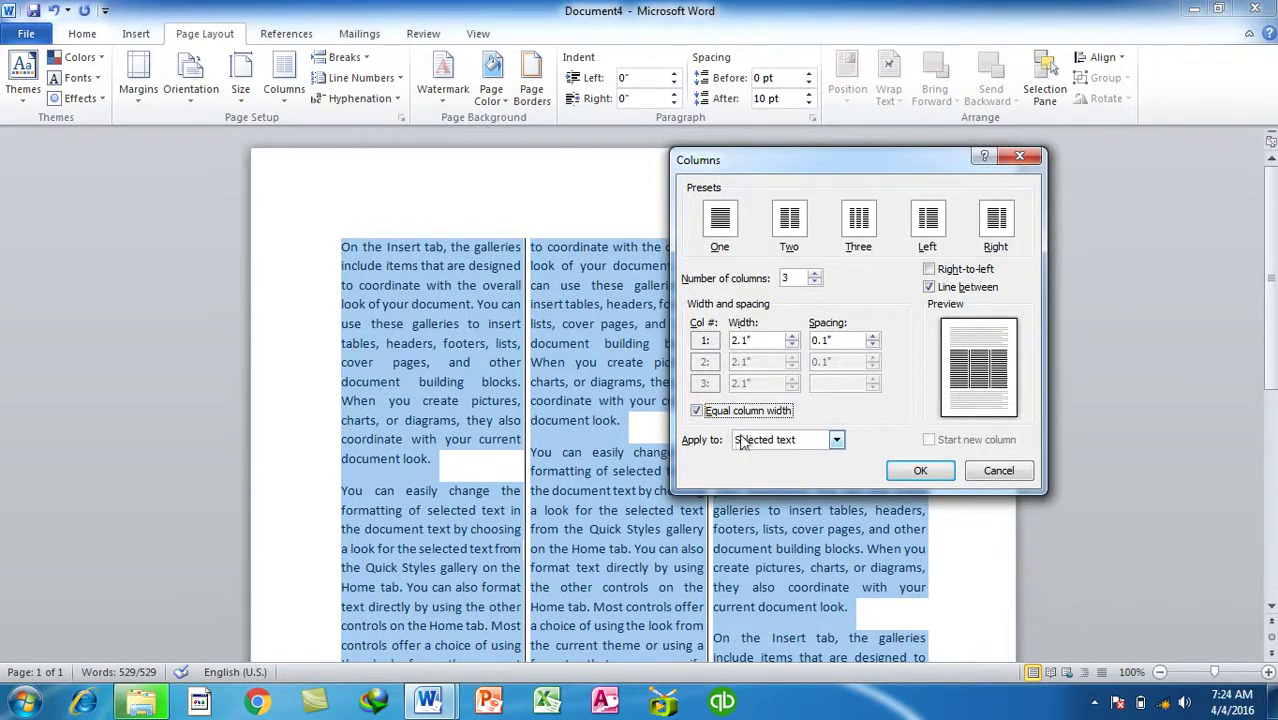
click(920, 471)
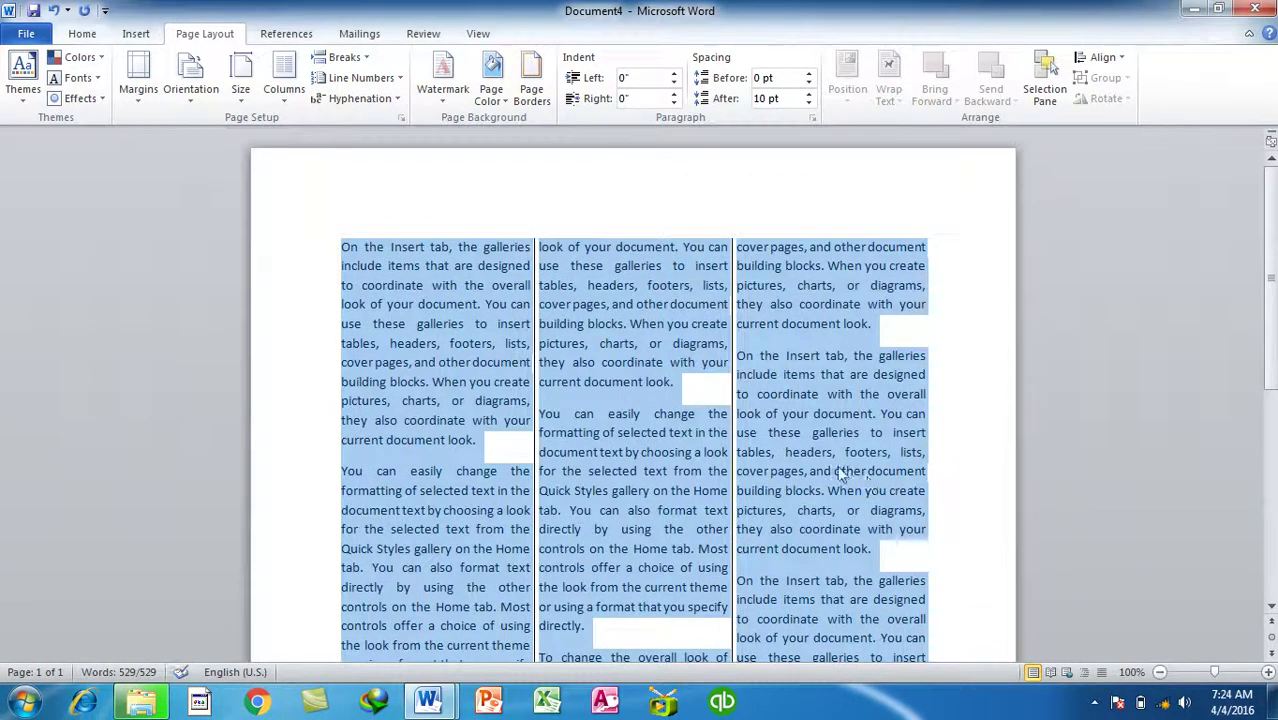
click(831, 433)
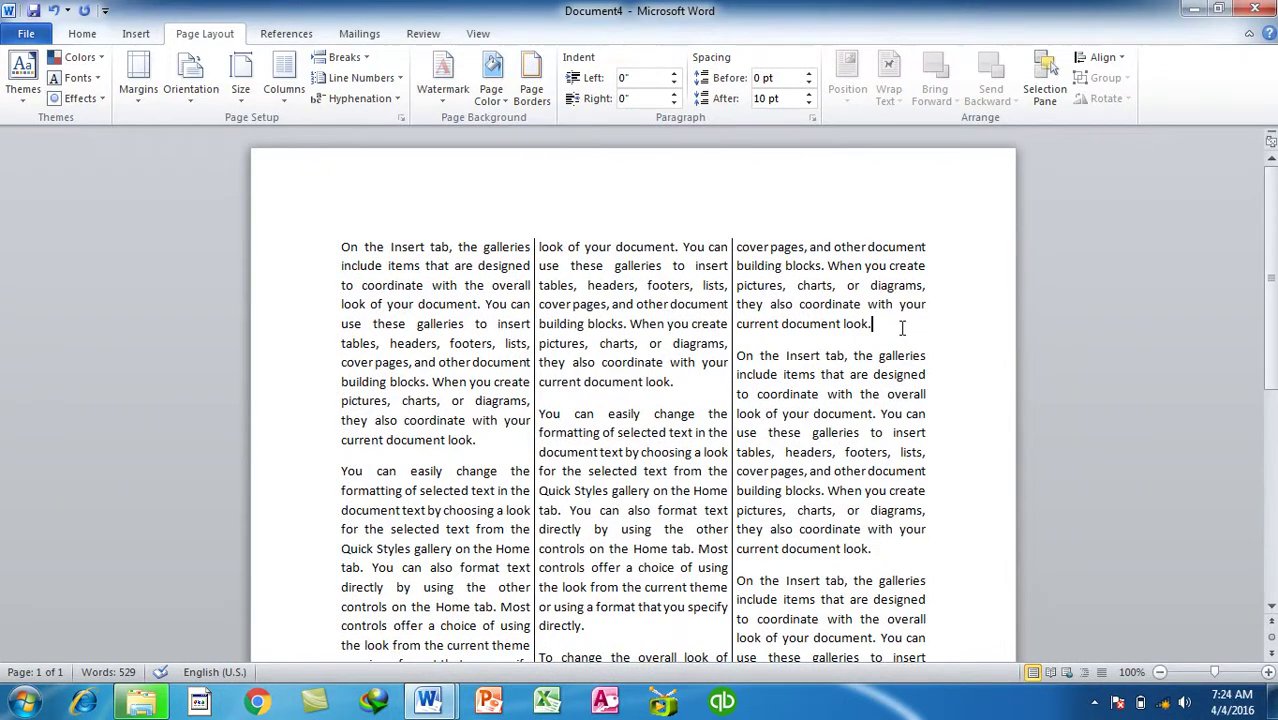
- Type # after 'current document look.' and select passages across the columns
text(#)
drag(350, 266, 475, 440)
drag(587, 285, 652, 529)
mouse_move(816, 326)
mouse_down()
mouse_move(820, 566)
mouse_move(766, 574)
mouse_up()
drag(342, 247, 390, 529)
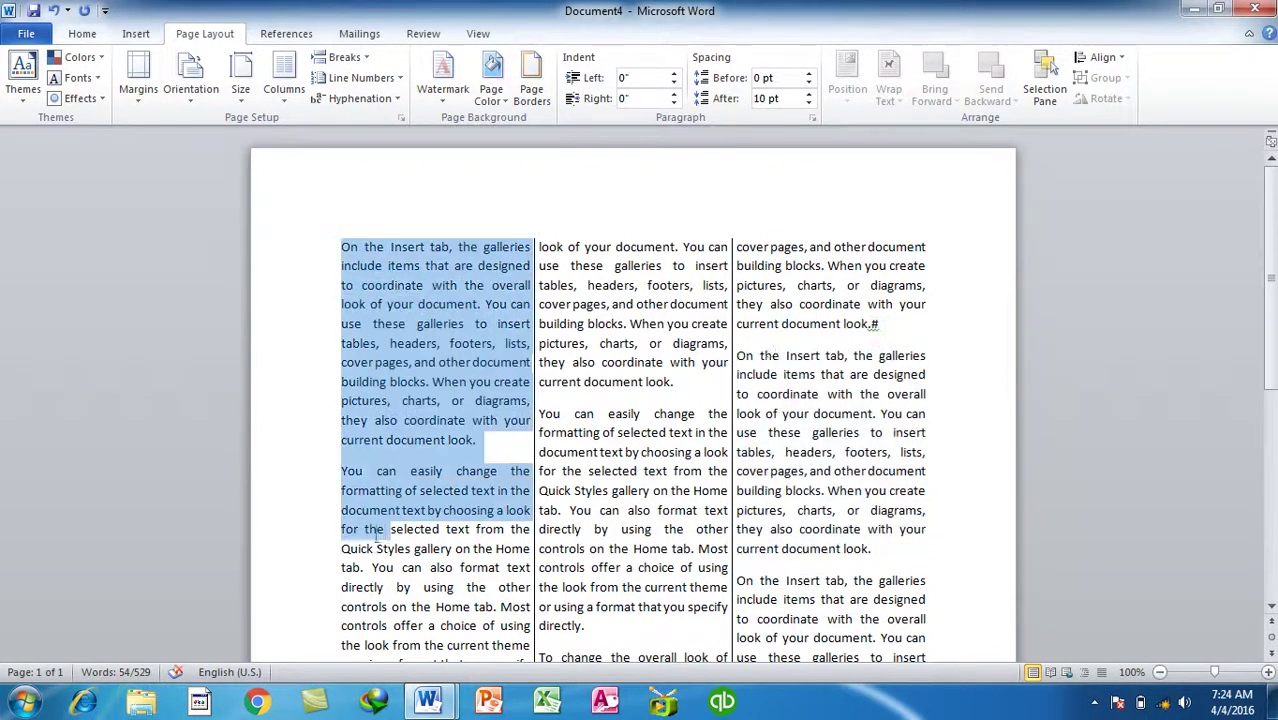
drag(830, 285, 880, 568)
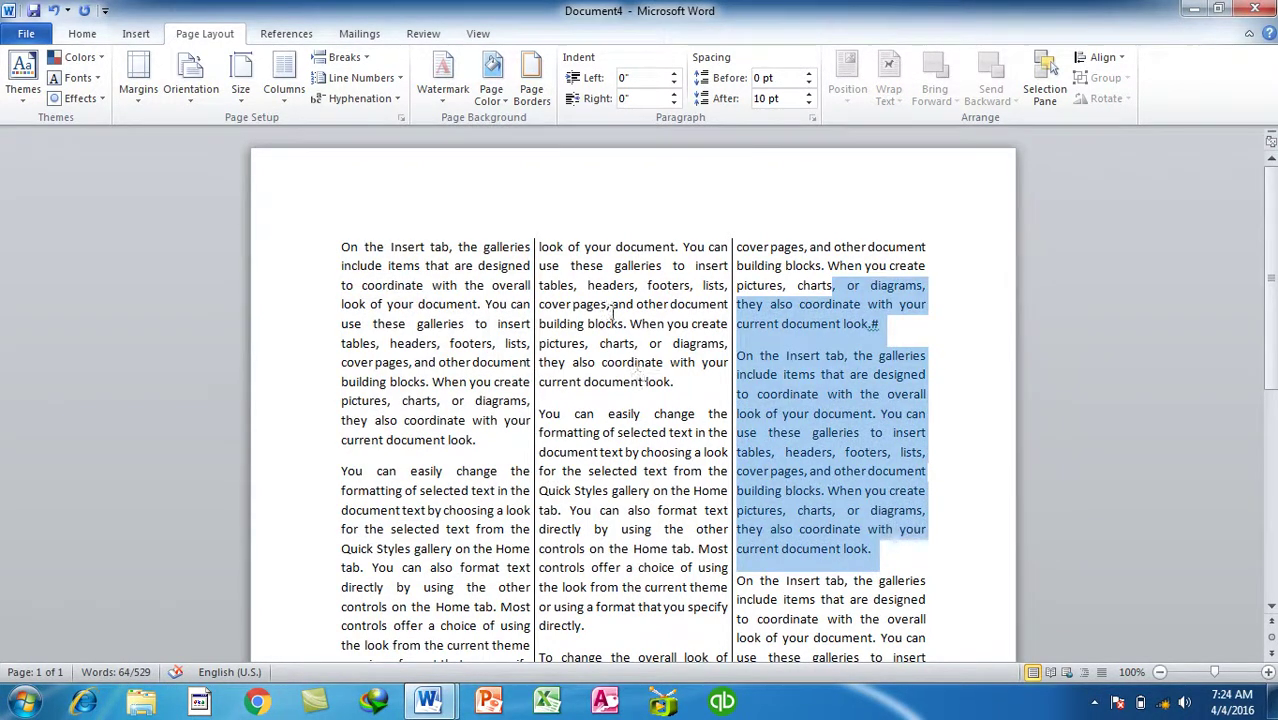
- Select more passages in the first and second columns, then clear the selection
drag(607, 305, 612, 492)
drag(778, 305, 800, 505)
drag(286, 288, 315, 398)
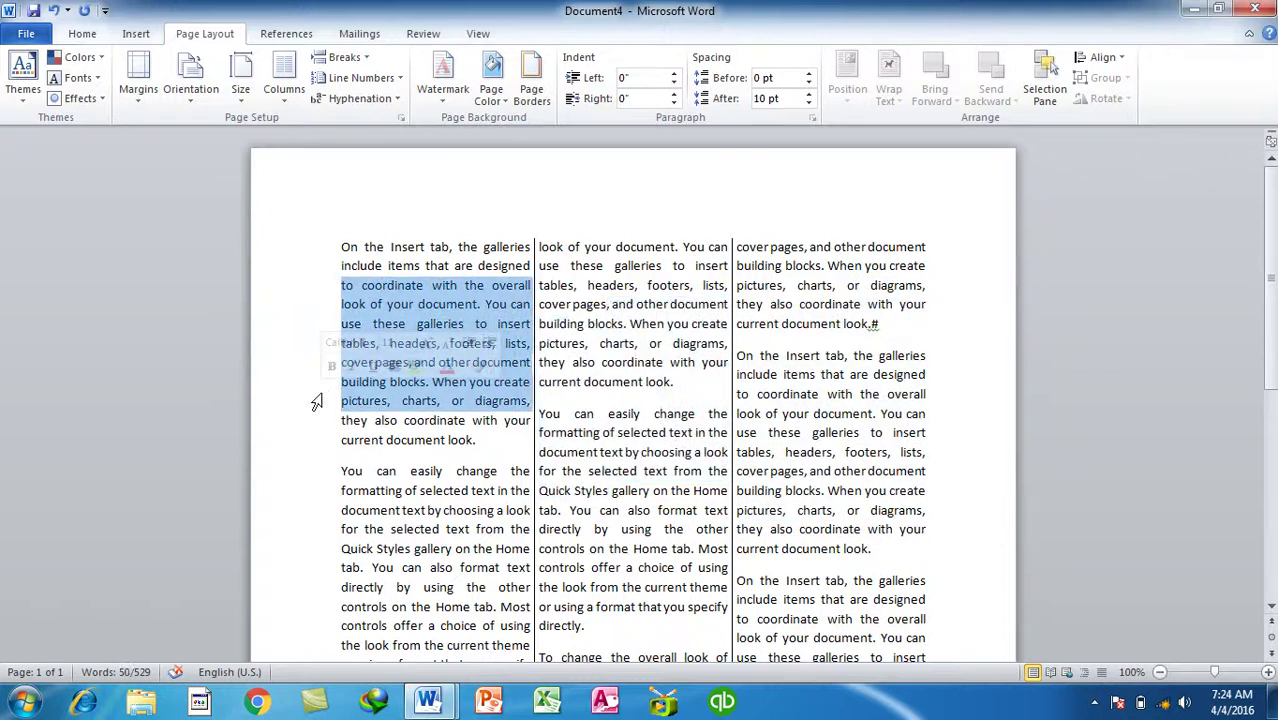
click(896, 326)
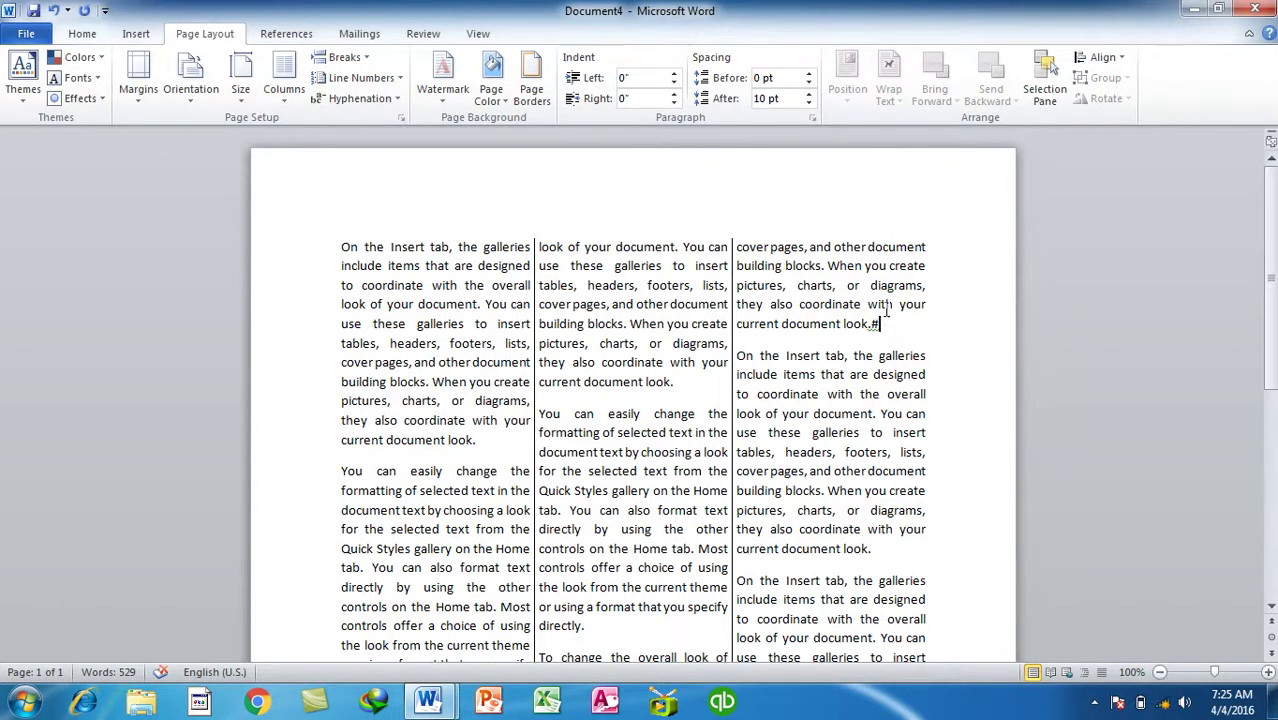
drag(884, 285, 876, 465)
drag(372, 305, 447, 442)
click(876, 323)
- Make the columns flow right-to-left and check where the text now starts
click(284, 88)
click(310, 328)
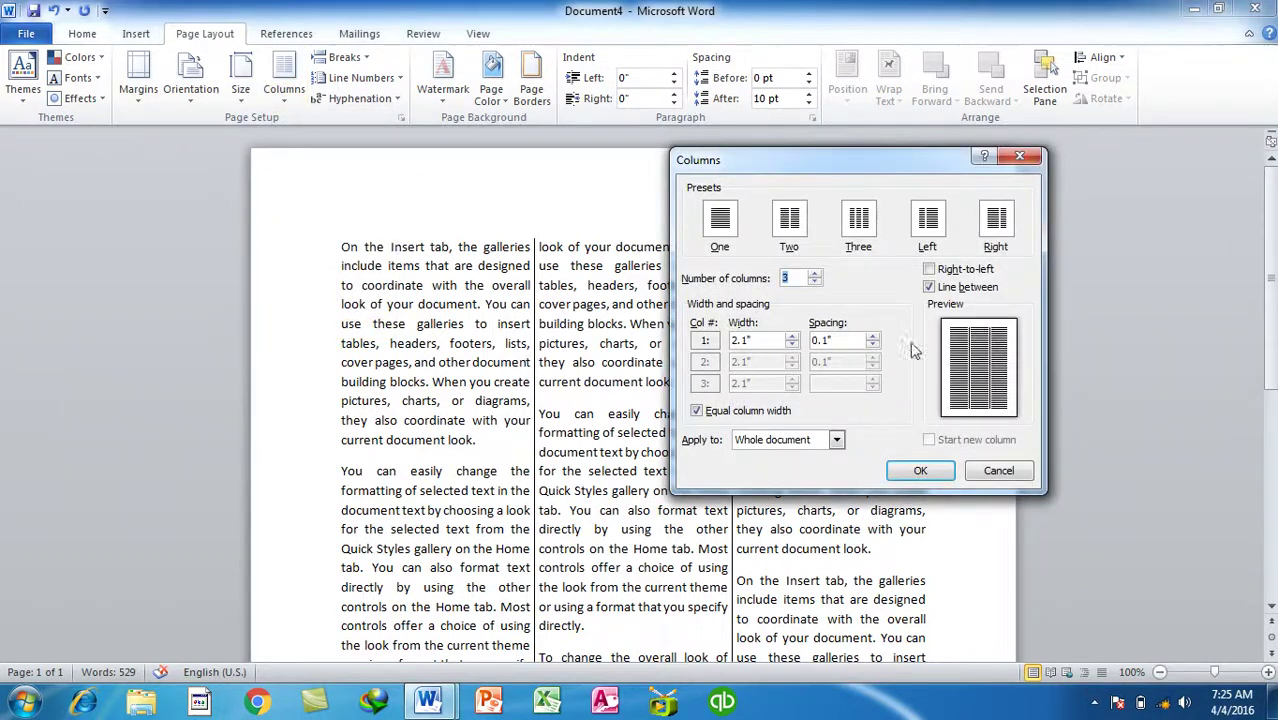
click(950, 274)
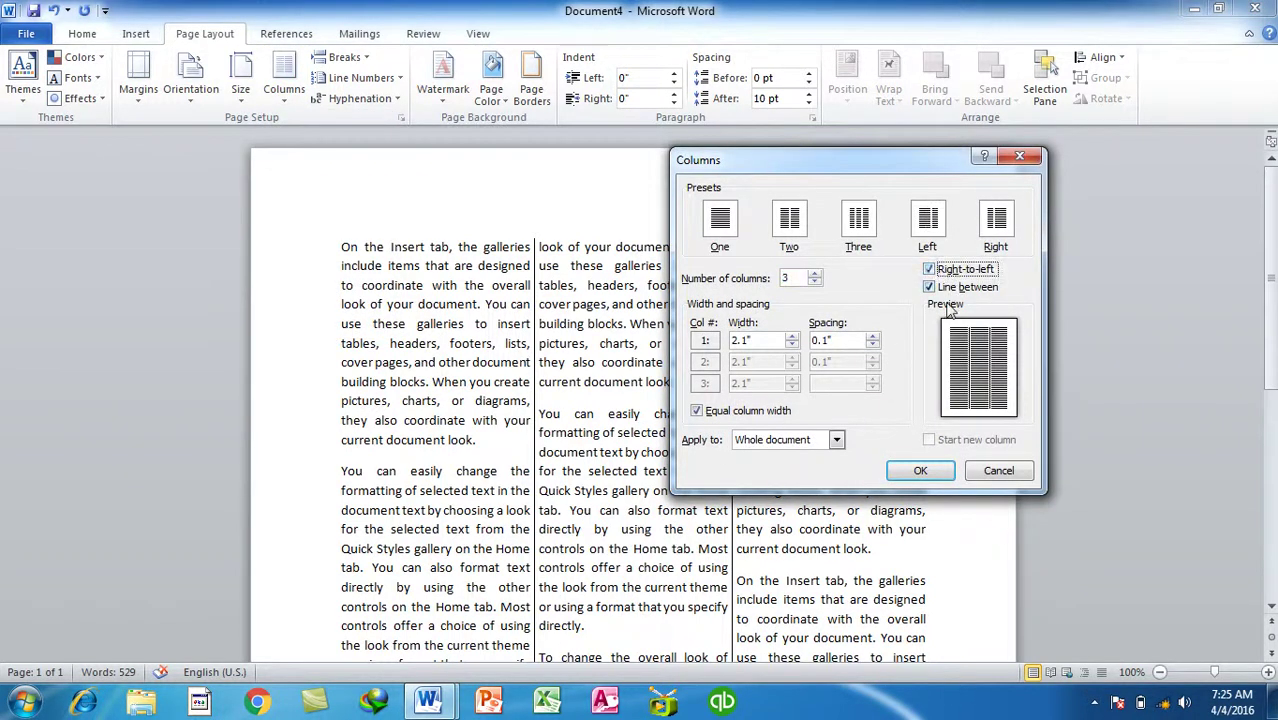
click(912, 474)
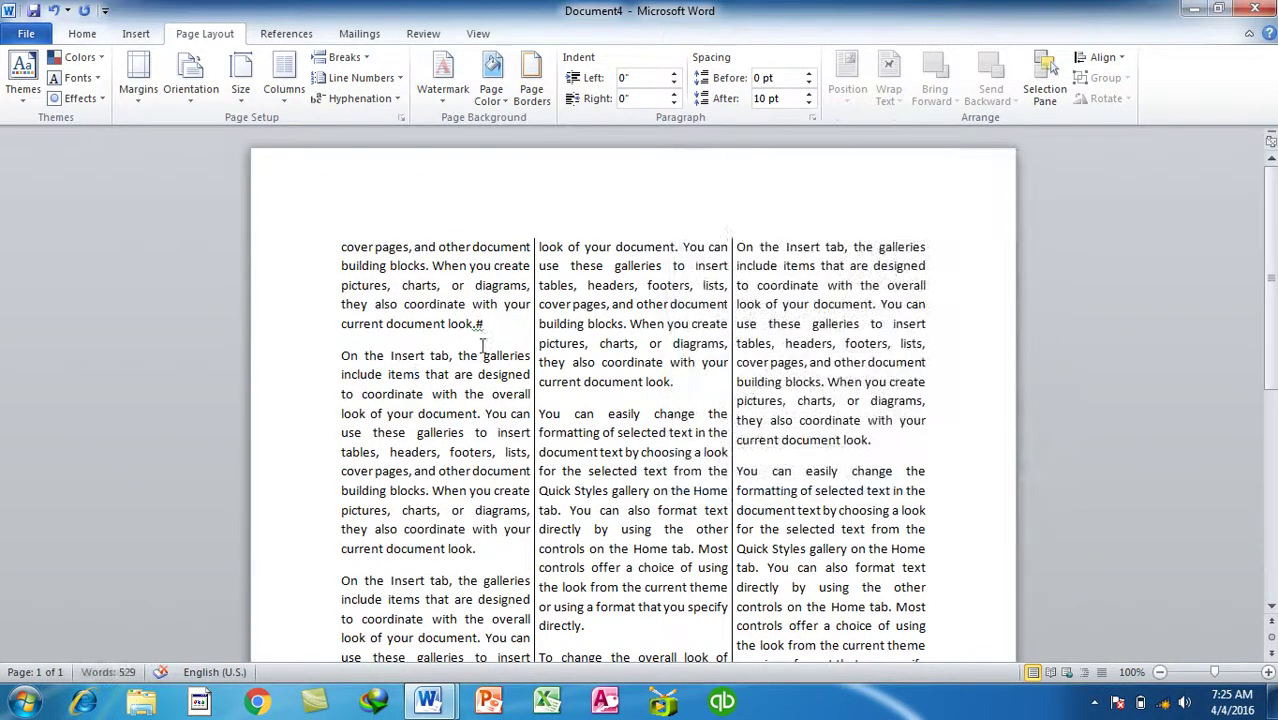
double_click(893, 305)
click(478, 325)
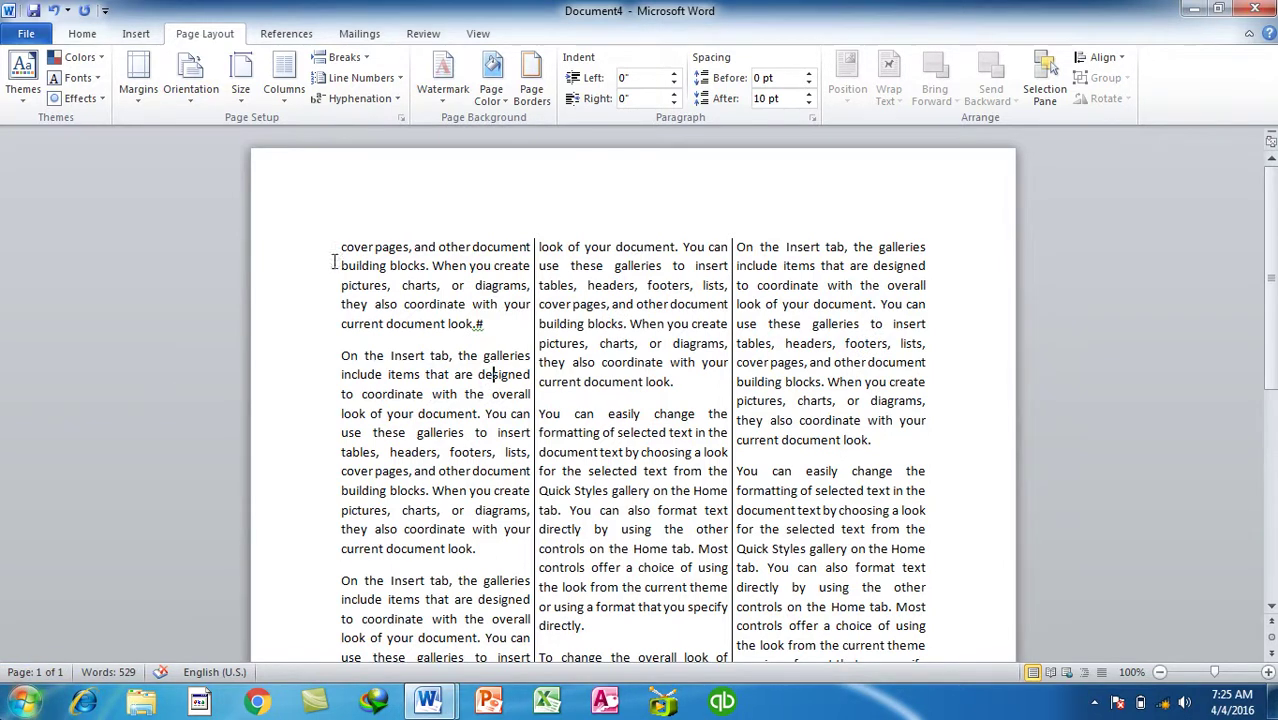
- Restore the normal left-to-right column order
click(284, 80)
click(333, 329)
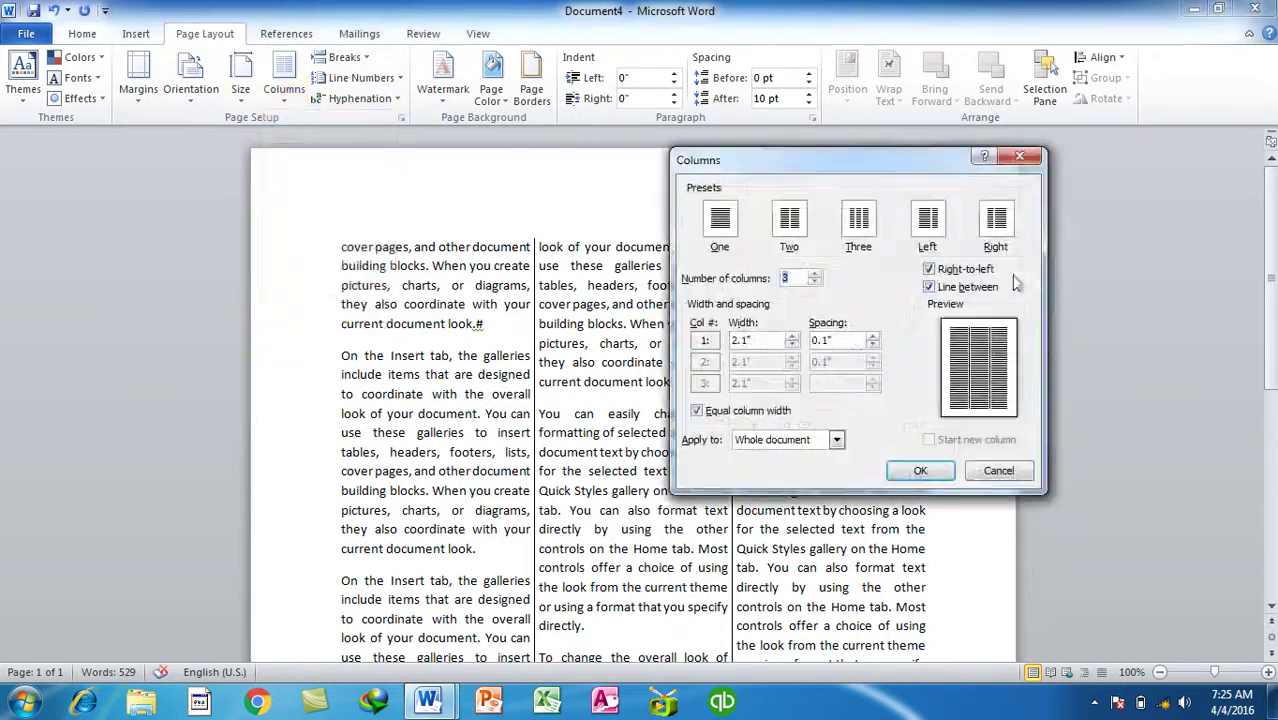
click(918, 472)
- Apply the columns to the whole document and close Document4 without saving
click(284, 80)
click(333, 329)
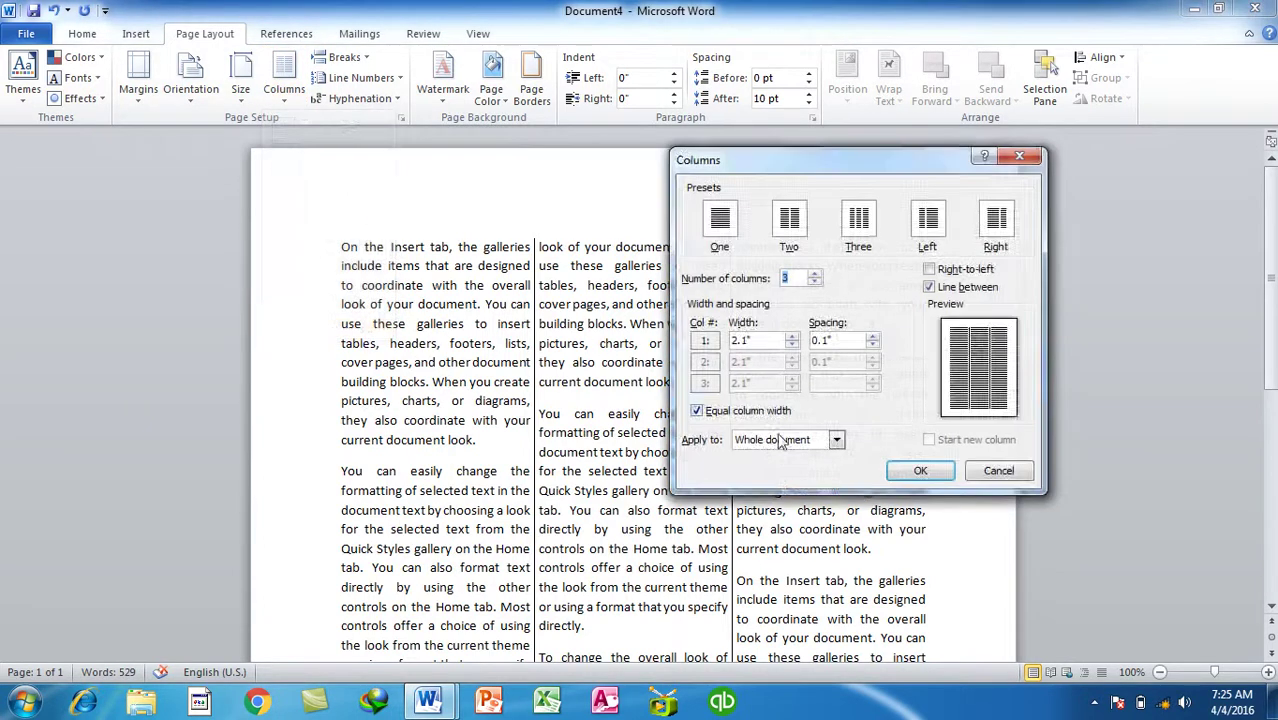
click(786, 444)
click(786, 456)
key(Return)
key(ctrl+w)
- Discard the open documents and create a new blank Document6, erasing a partly typed formula
key(n)
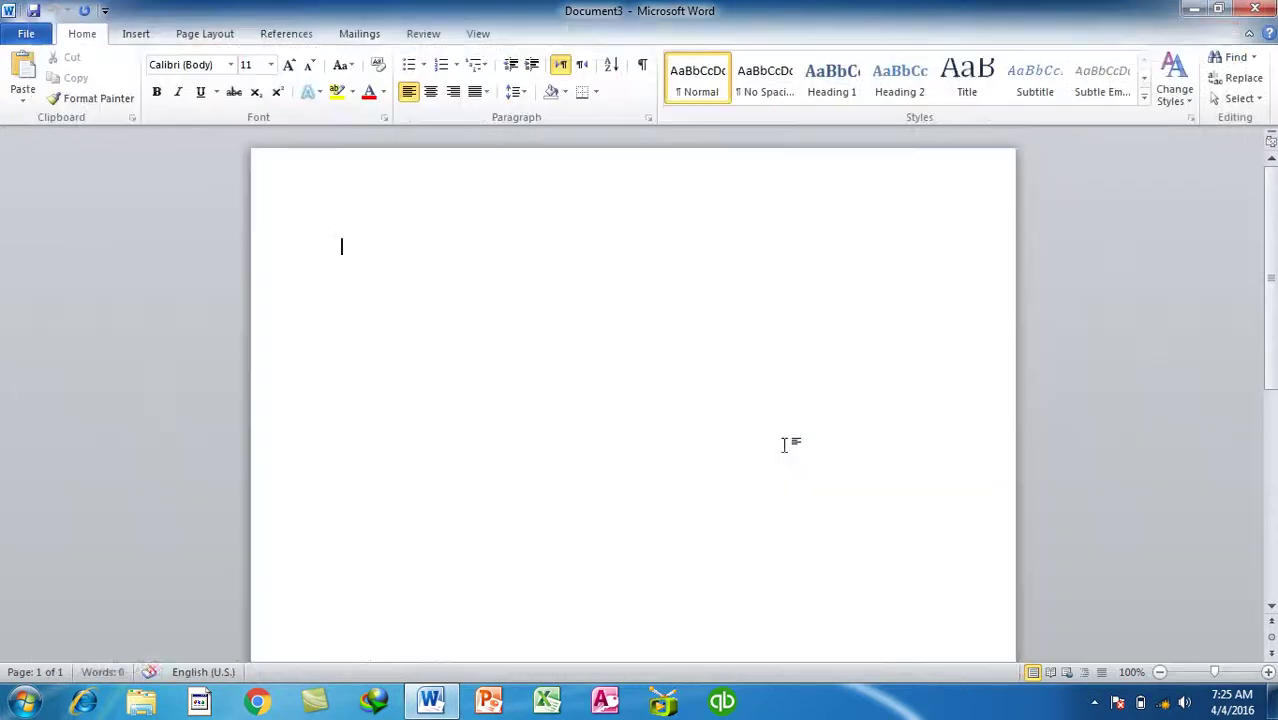
key(ctrl+w)
key(ctrl+w)
key(ctrl+n)
text(=ra)
key(BackSpace)
key(BackSpace)
key(BackSpace)
scroll(1135, 397, down, 3)
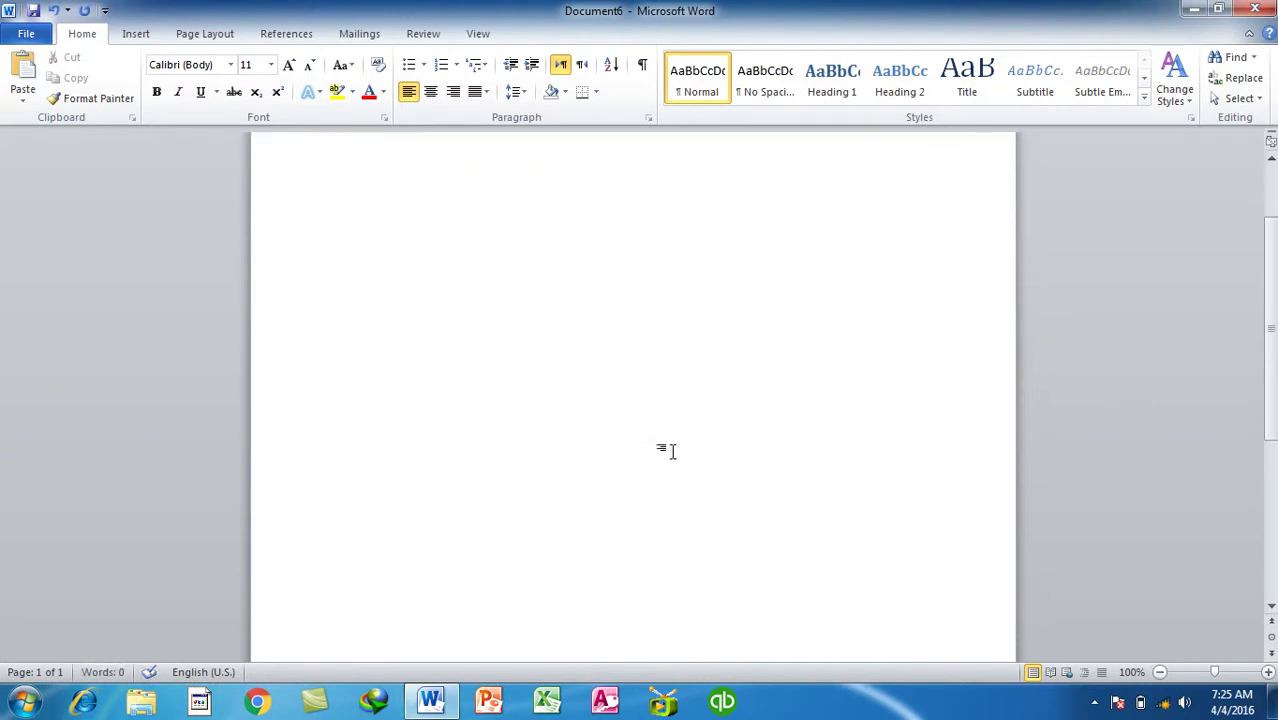
scroll(364, 457, up, 2)
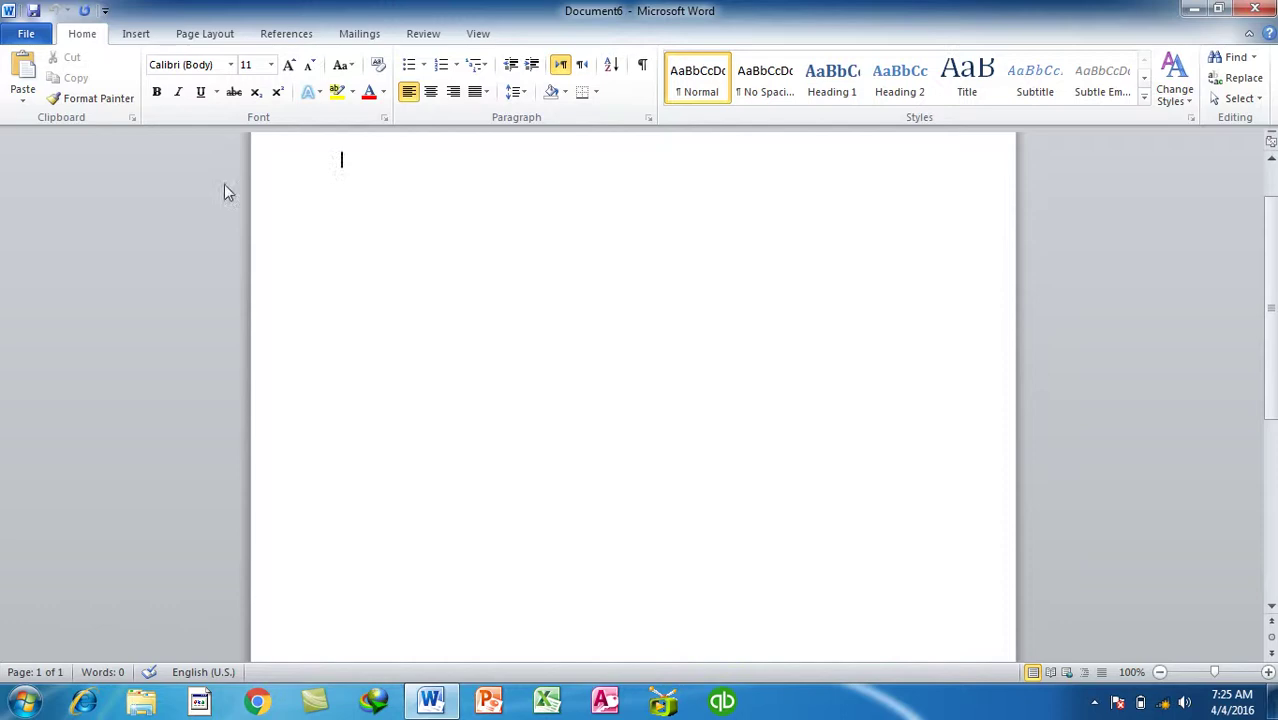
- Set the blank document to three columns
click(204, 34)
click(284, 80)
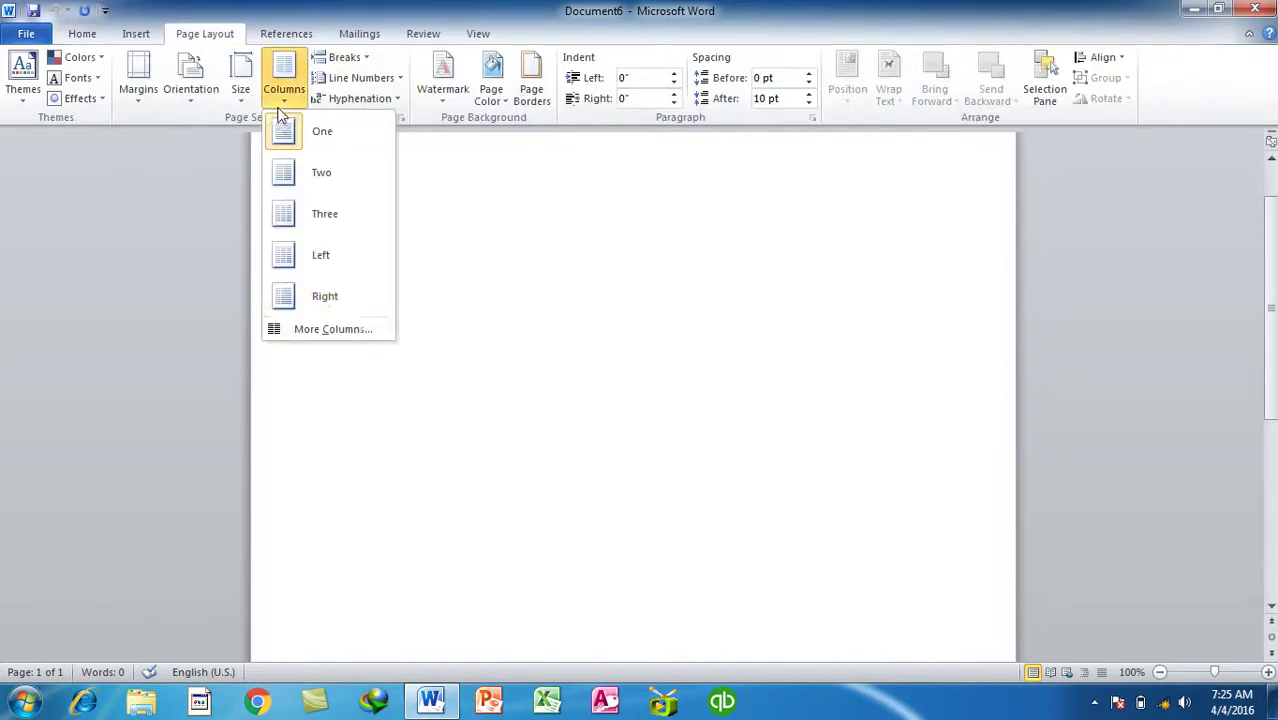
click(377, 328)
text(3)
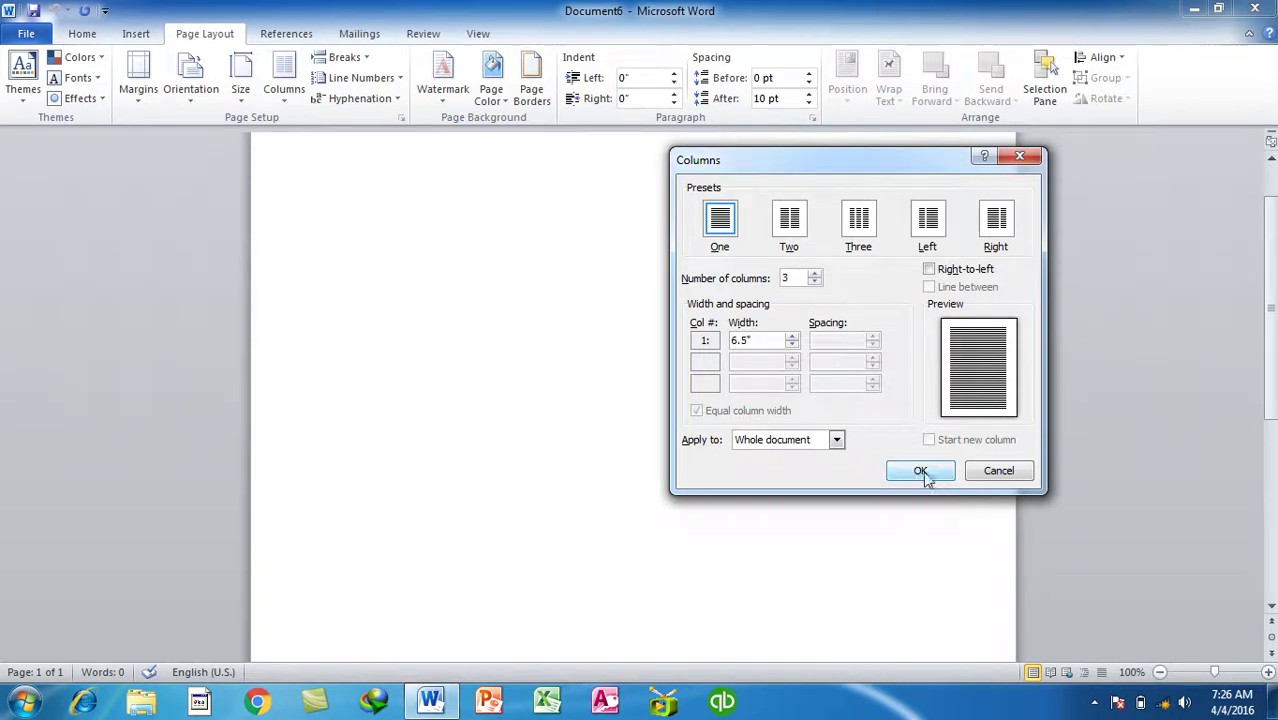
click(924, 477)
- Generate =rand() sample text, then undo it so only the formula remains
text(=ran))
key(Return)
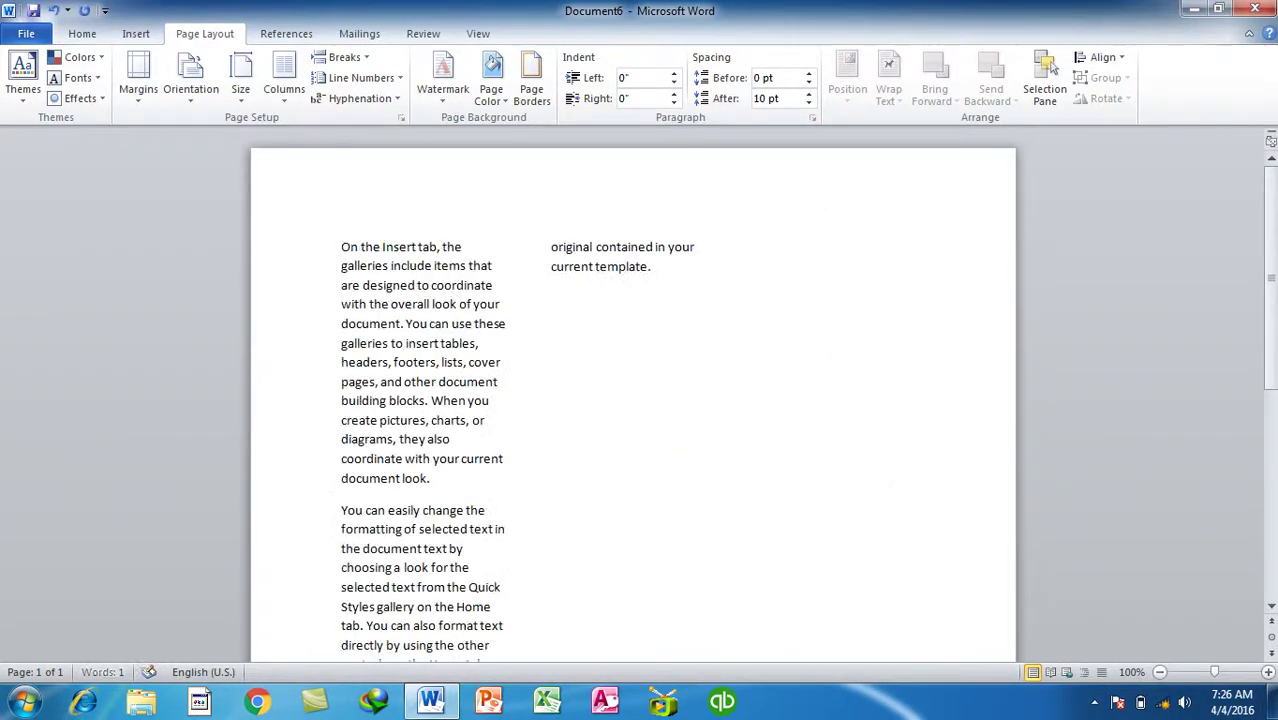
scroll(570, 655, down, 6)
scroll(570, 655, down, 3)
scroll(573, 621, up, 5)
scroll(573, 621, up, 2)
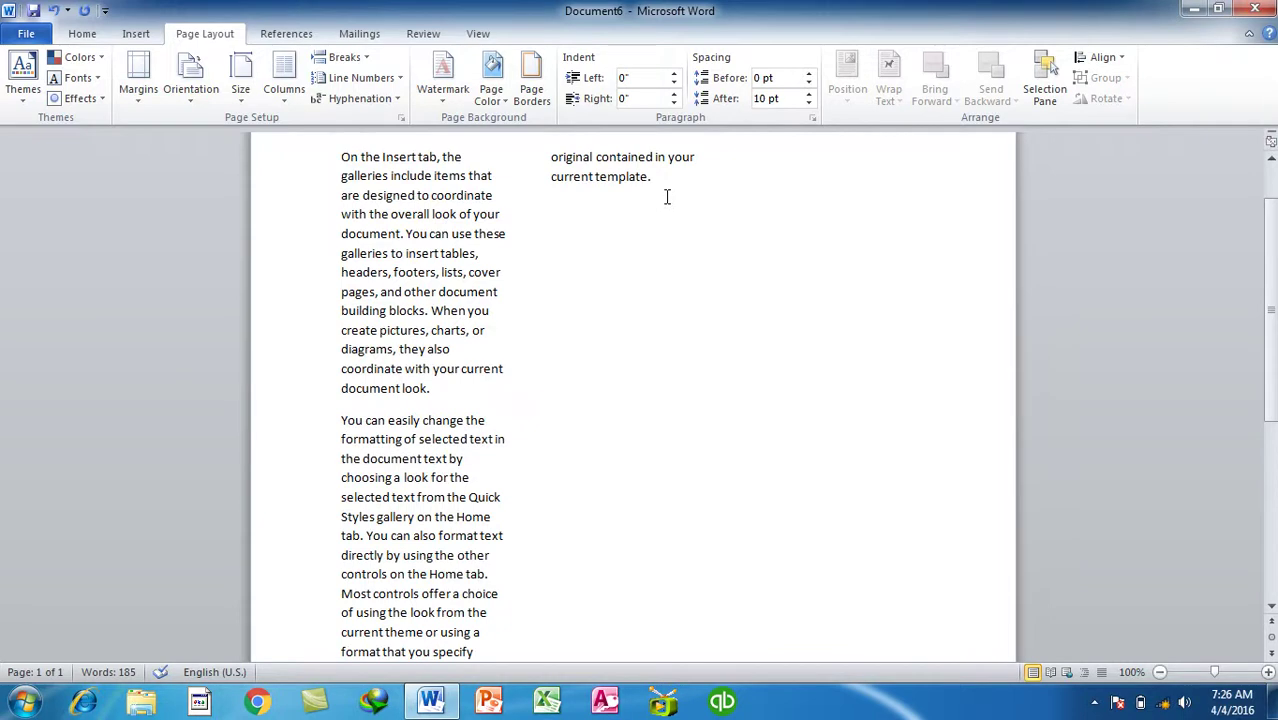
key(ctrl+z)
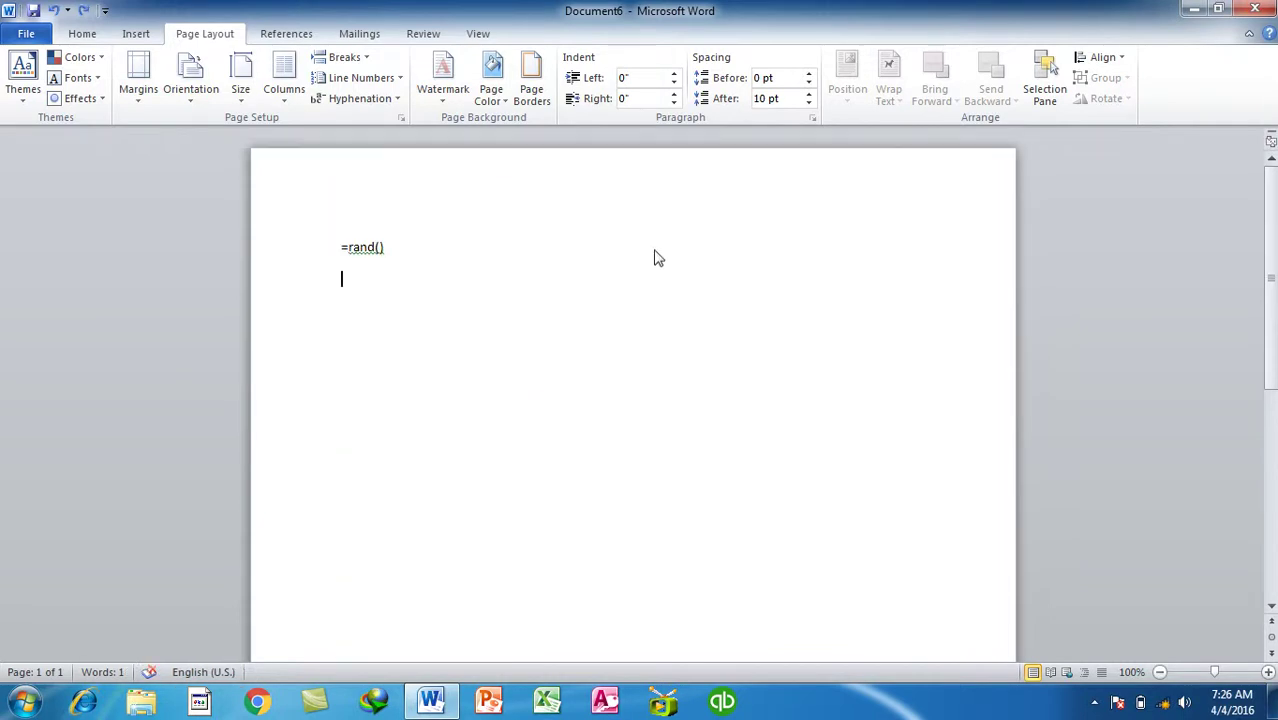
- Generate one =rand(1) sample paragraph each in the first and second columns
key(BackSpace)
key(BackSpace)
text(())
key(Return)
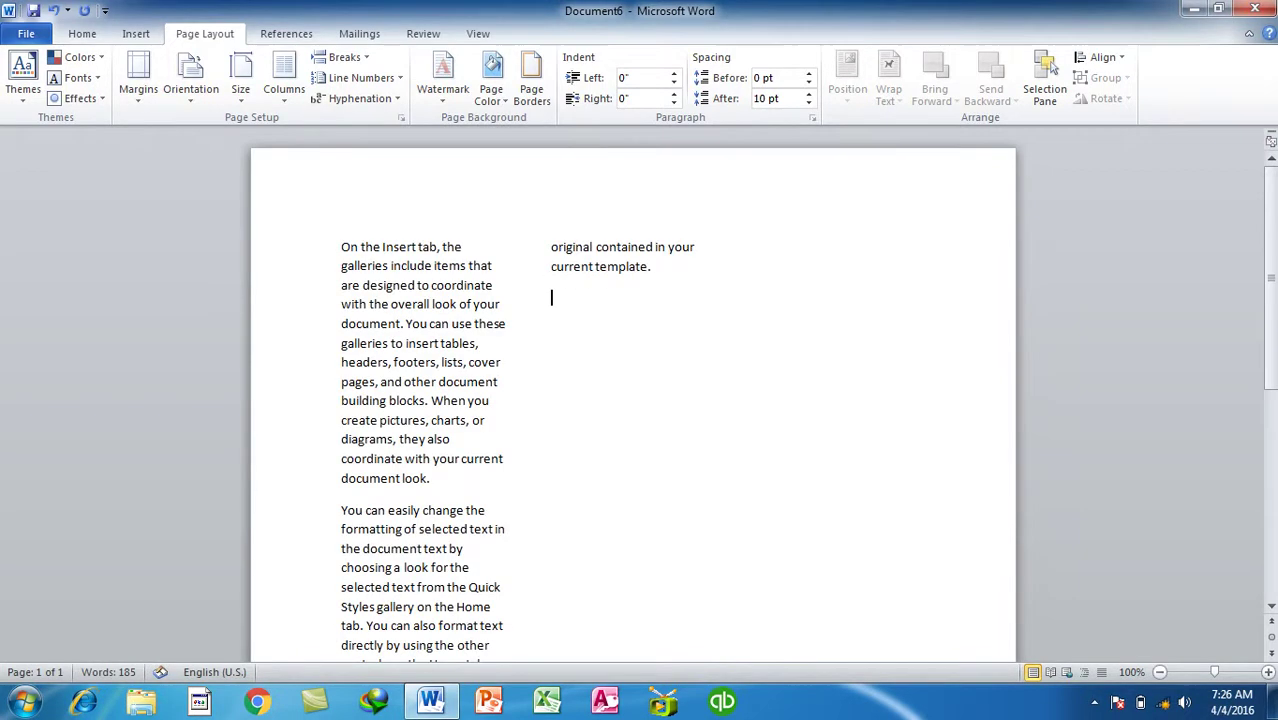
key(ctrl+z)
key(BackSpace)
text(1)
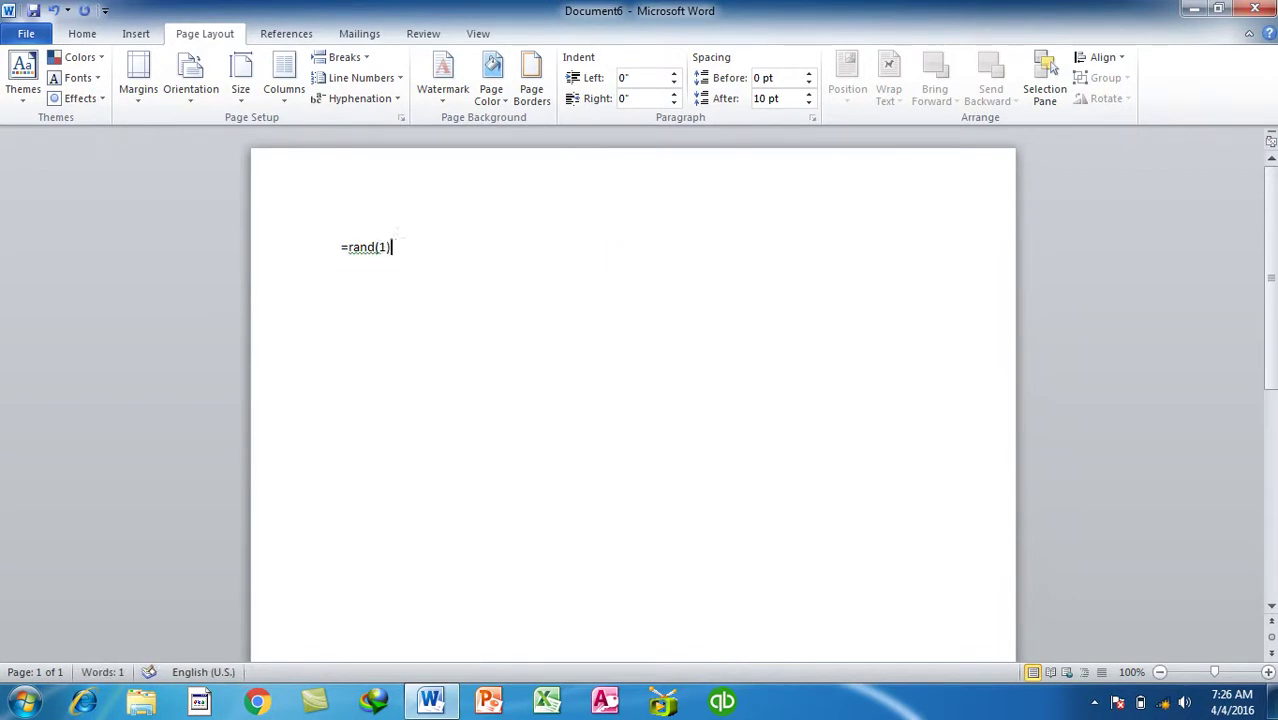
key(Return)
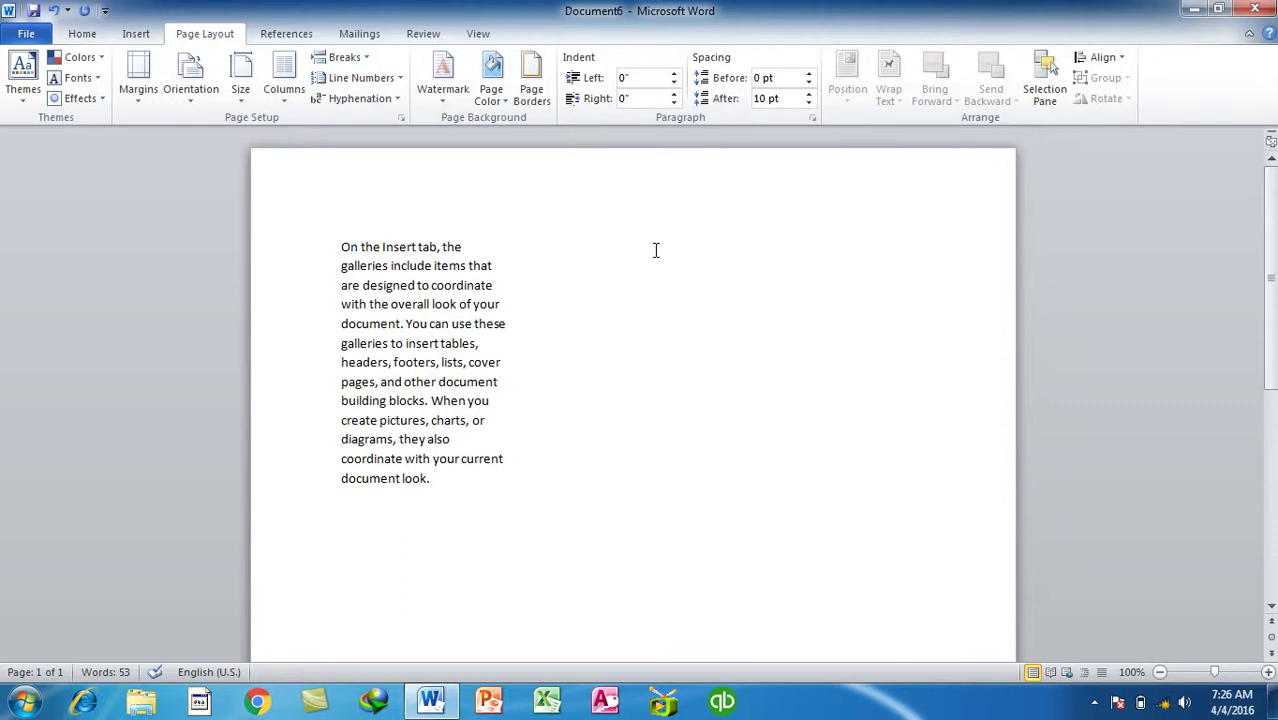
text(=rand(1))
key(Return)
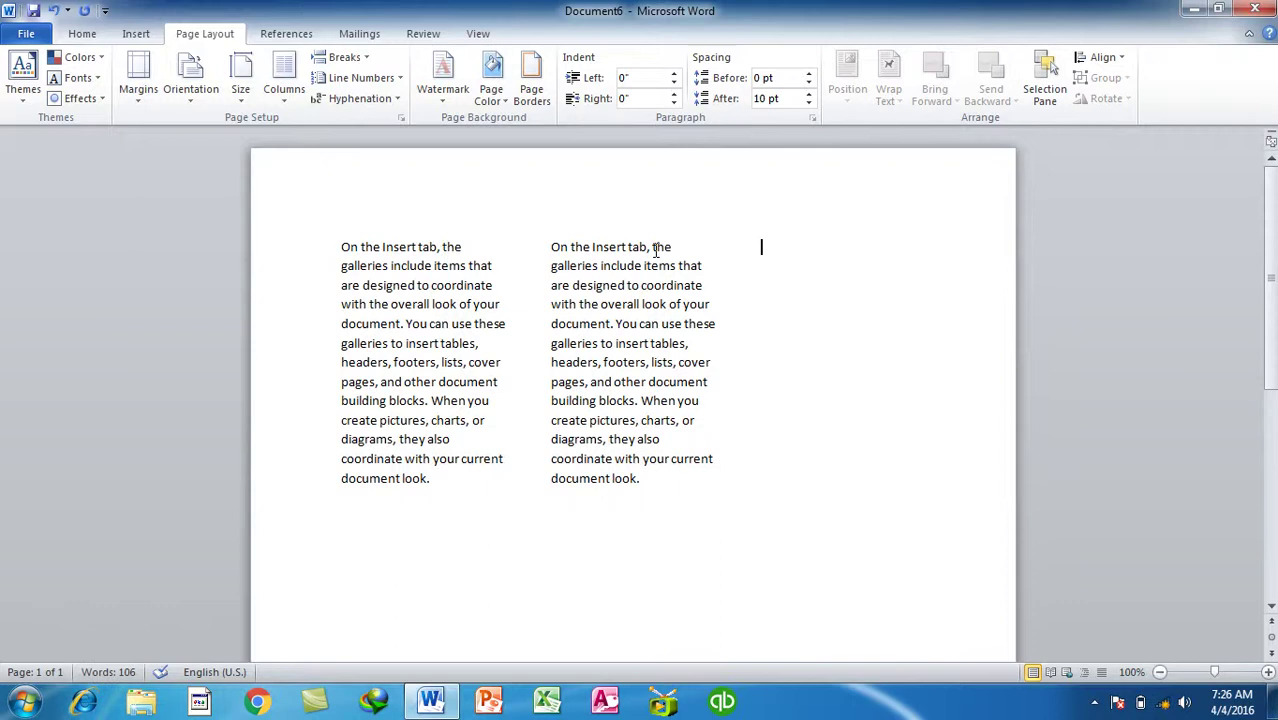
- Generate a =rand(1) sample paragraph in the third column
text(=rand(1))
key(Return)
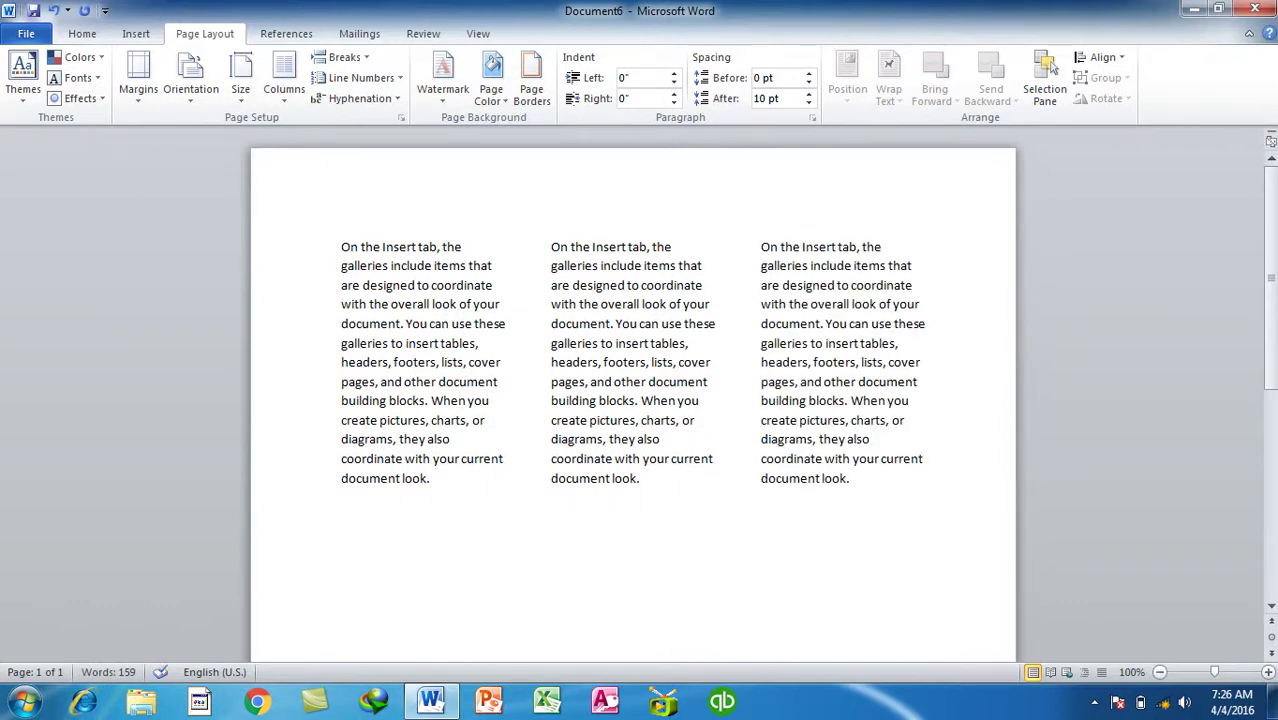
scroll(665, 257, down, 5)
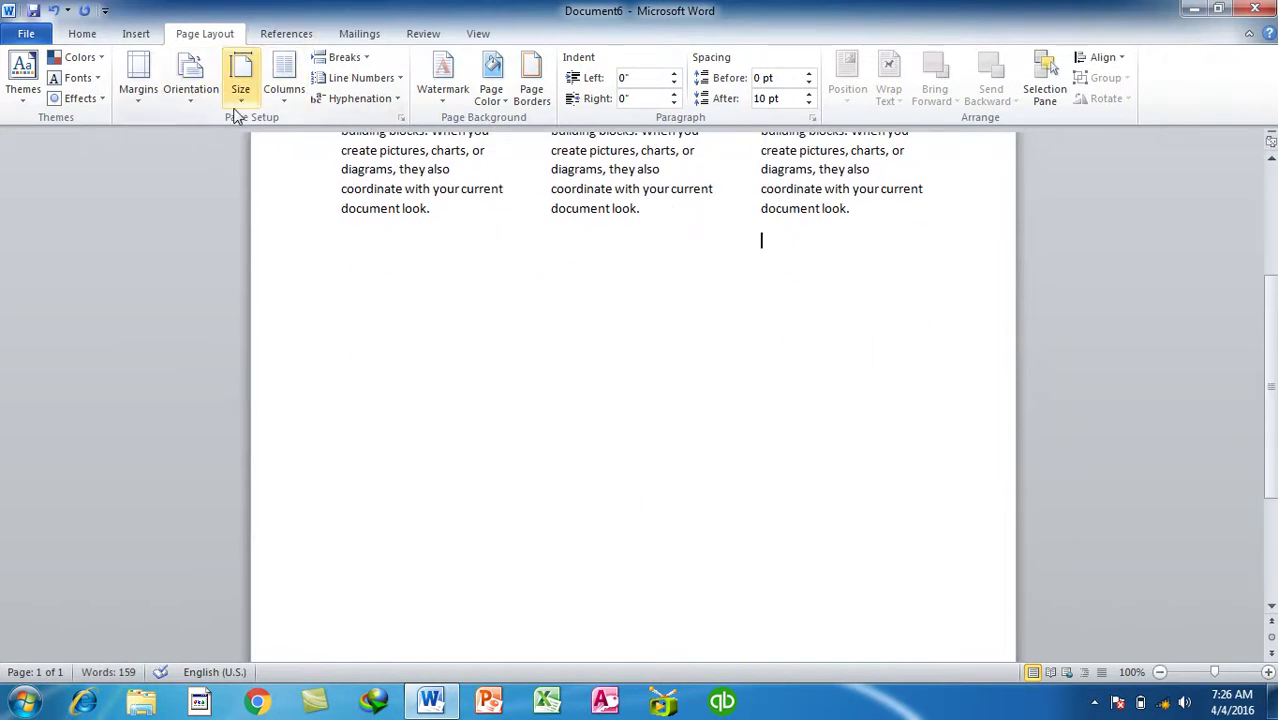
- Add dividing lines between the three columns
click(284, 90)
click(343, 330)
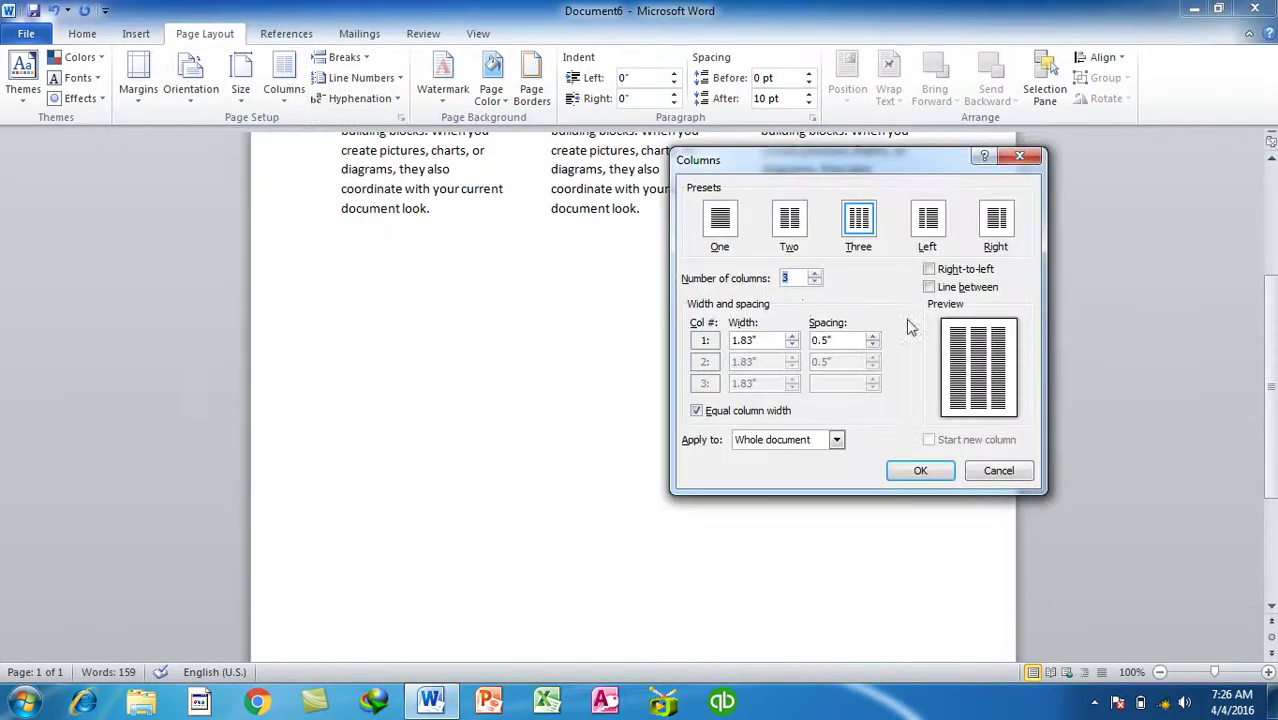
click(960, 288)
click(922, 471)
scroll(751, 326, up, 3)
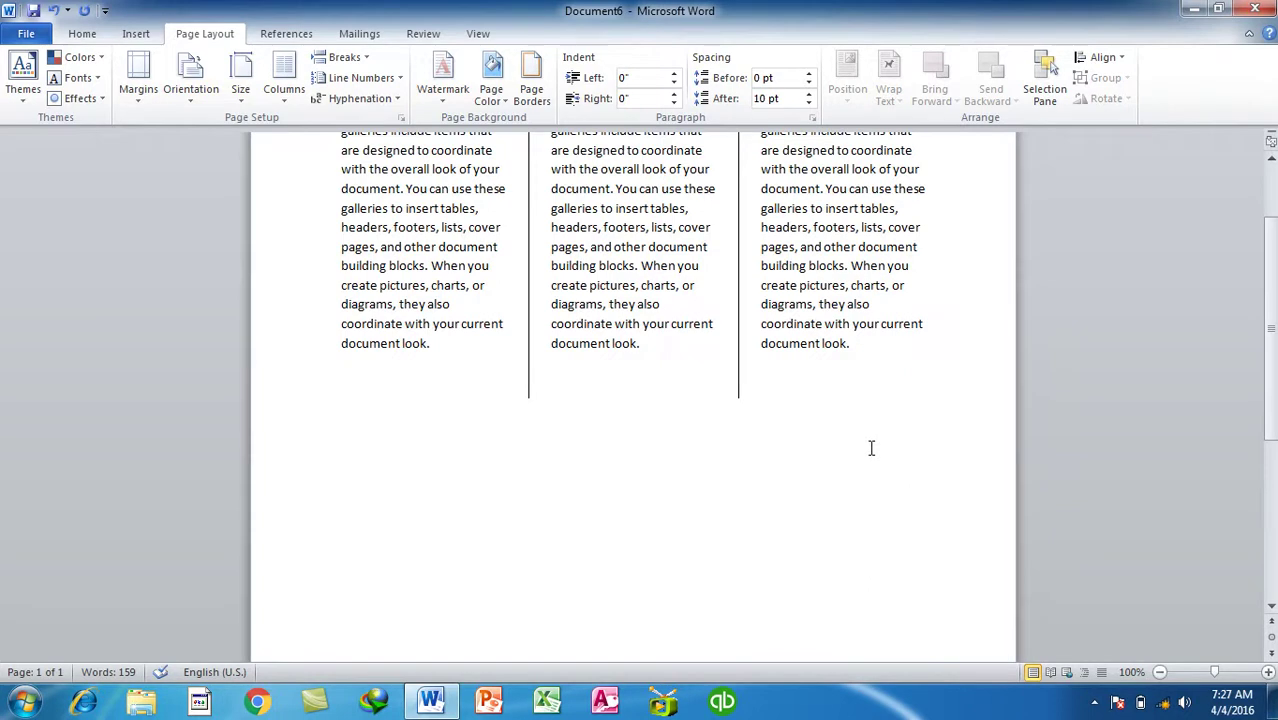
- Switch the layout to a single column, then undo that change
click(292, 100)
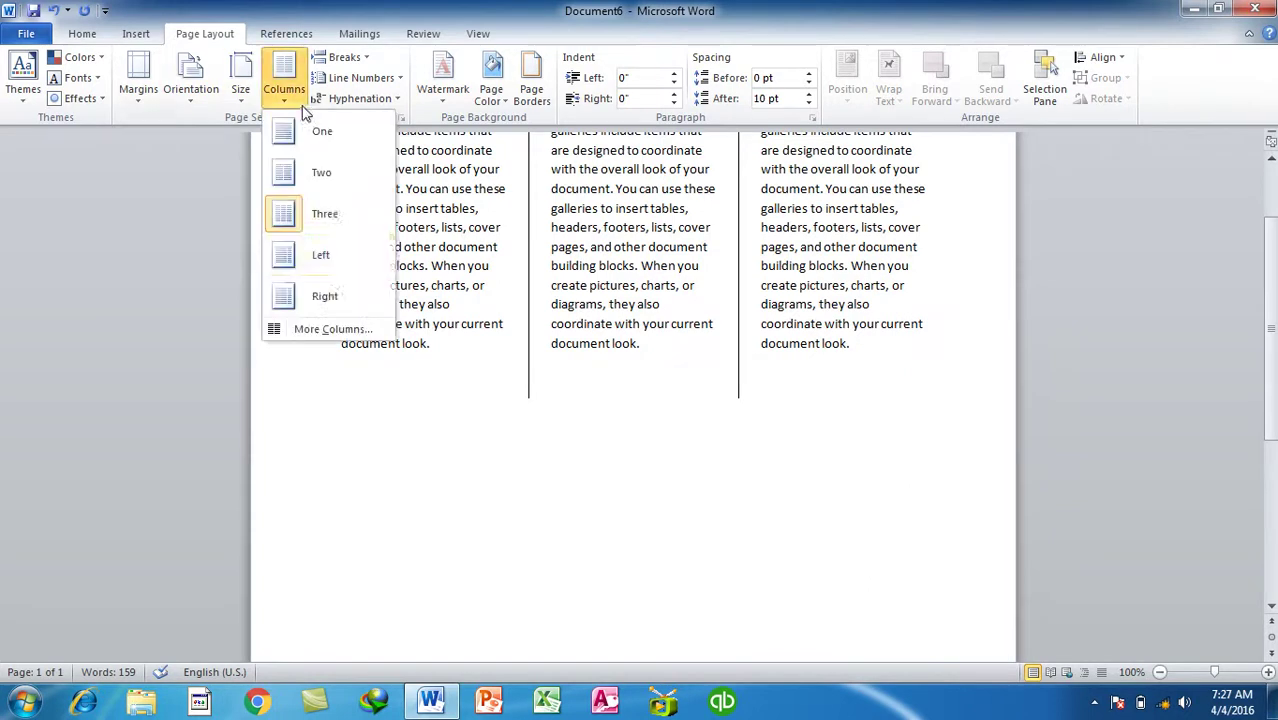
click(333, 329)
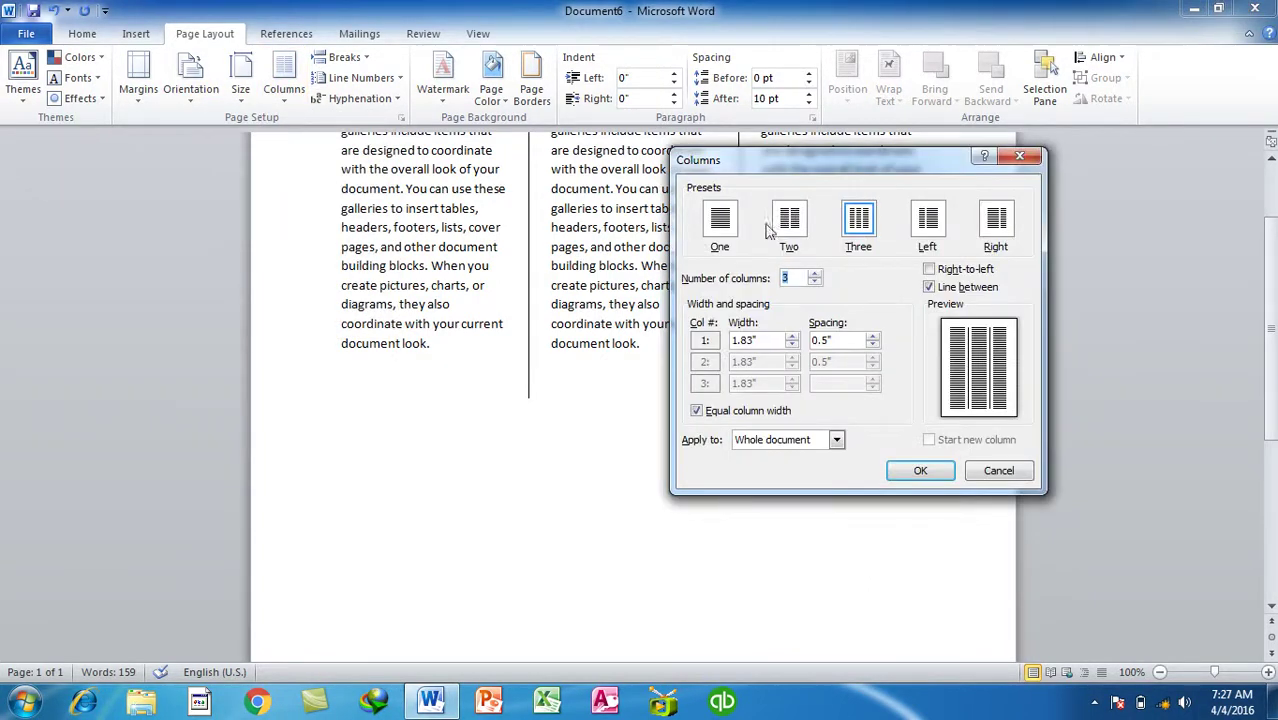
click(722, 224)
click(921, 470)
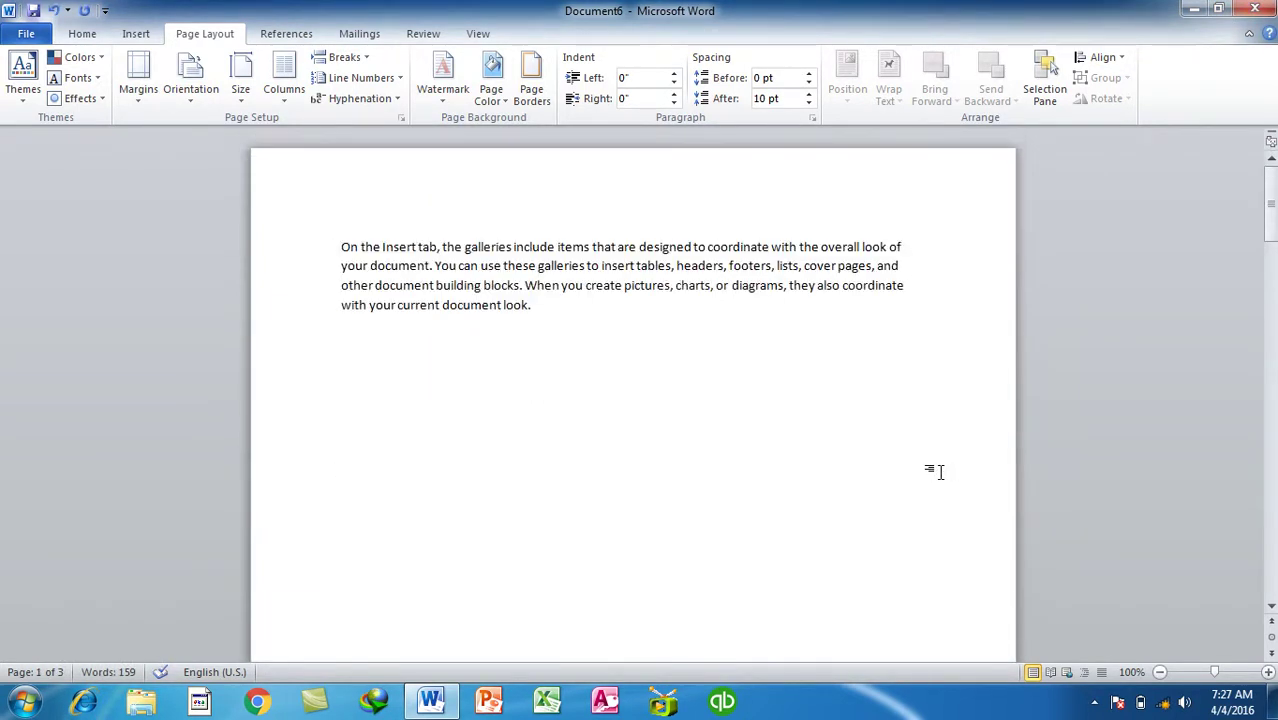
key(ctrl+z)
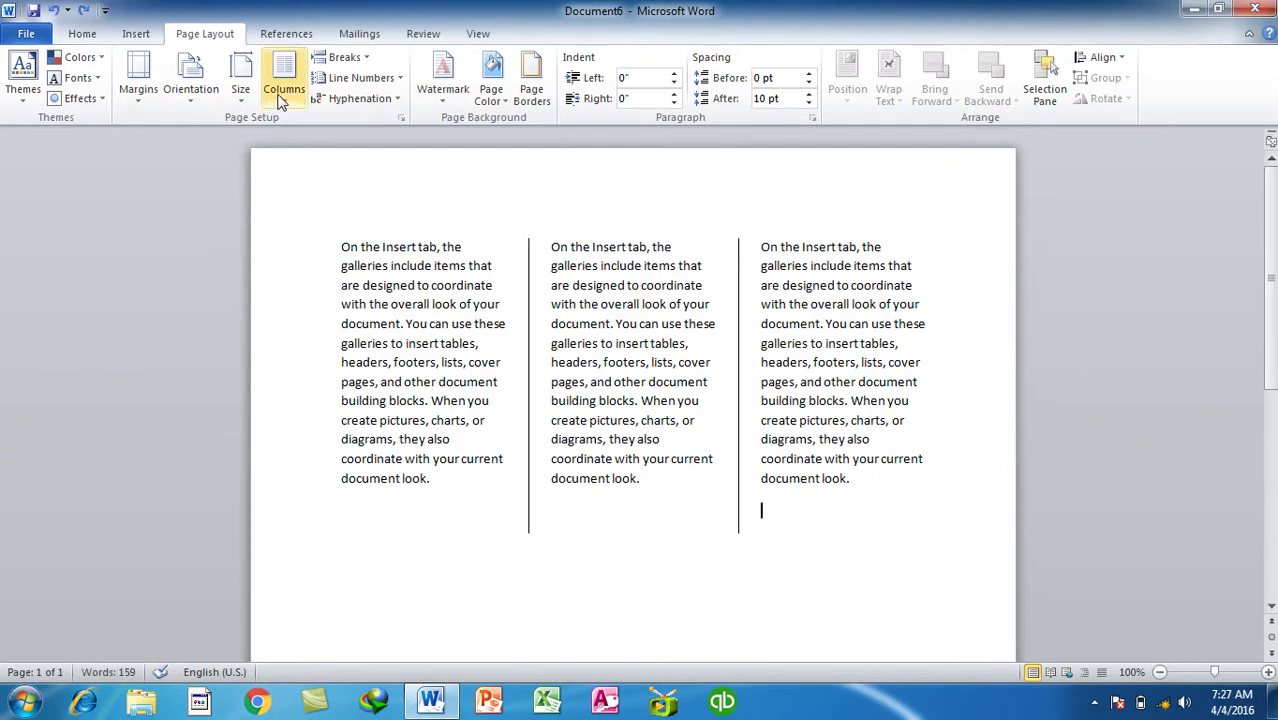
- Start a single-column section from this point forward
click(272, 96)
click(310, 408)
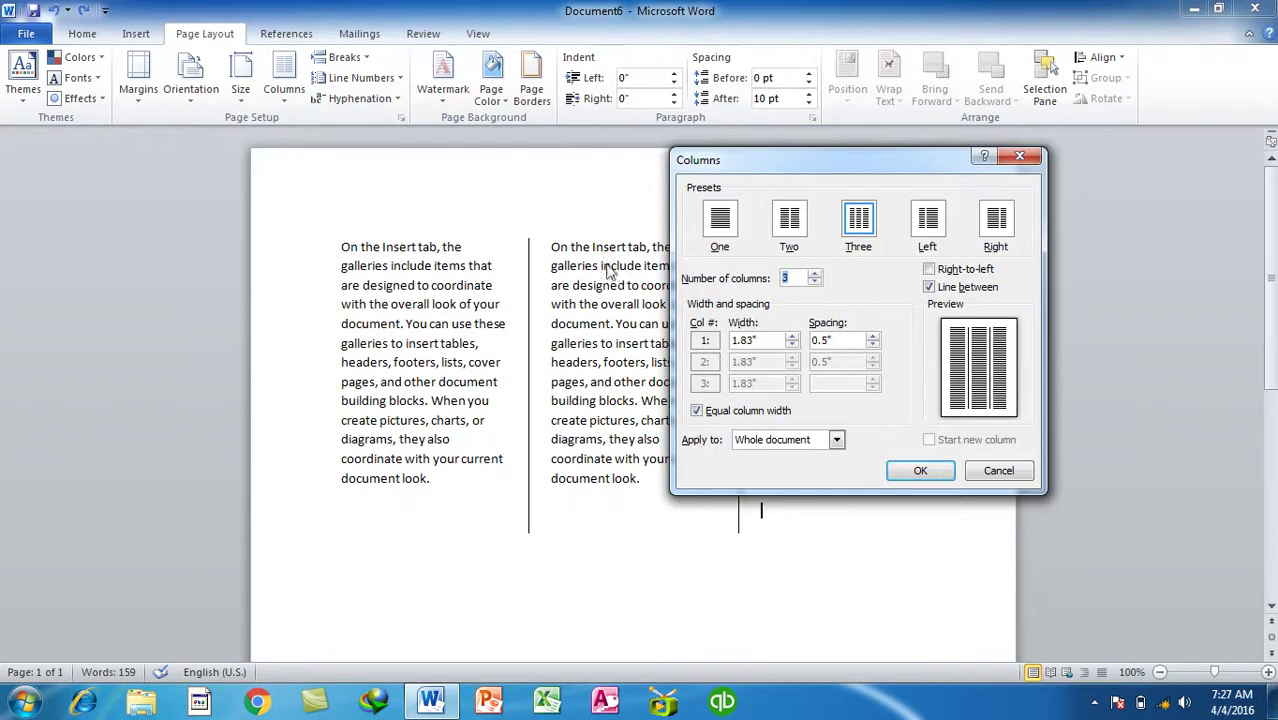
click(710, 232)
click(785, 440)
click(760, 466)
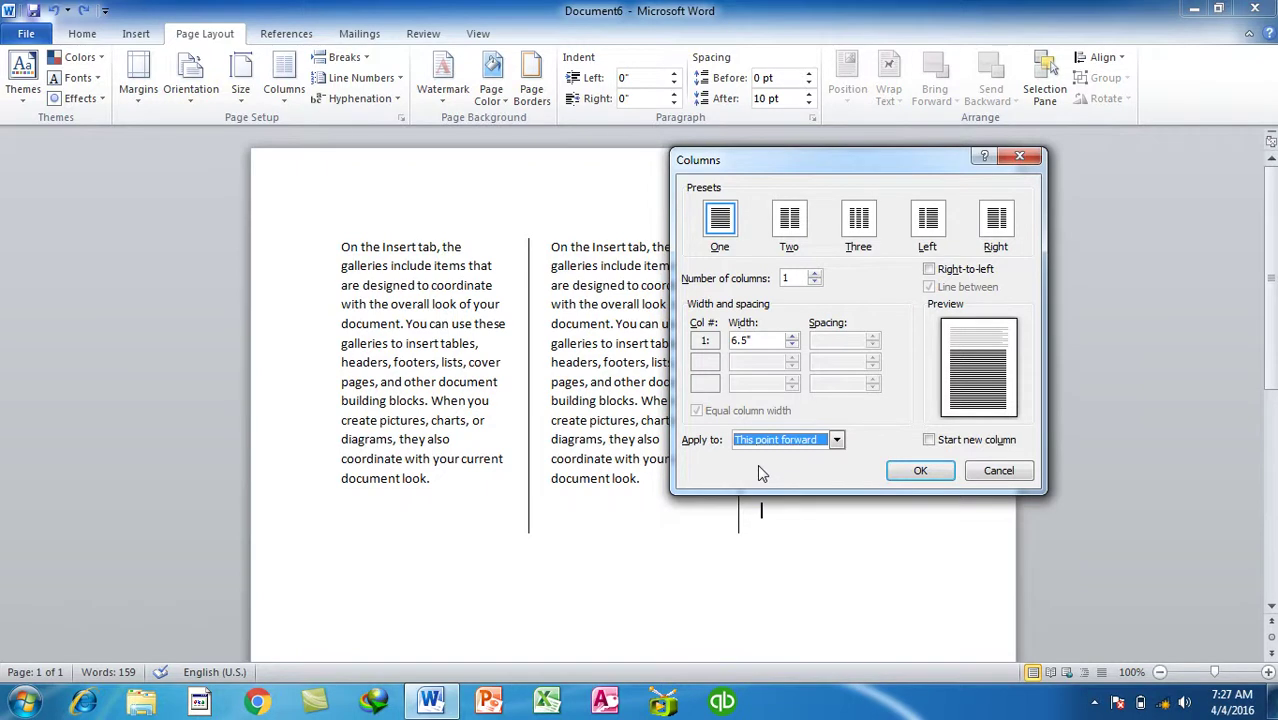
click(920, 471)
- Insert three =rand() sample paragraphs topped by a ==== double horizontal rule
text(rand)
key(Return)
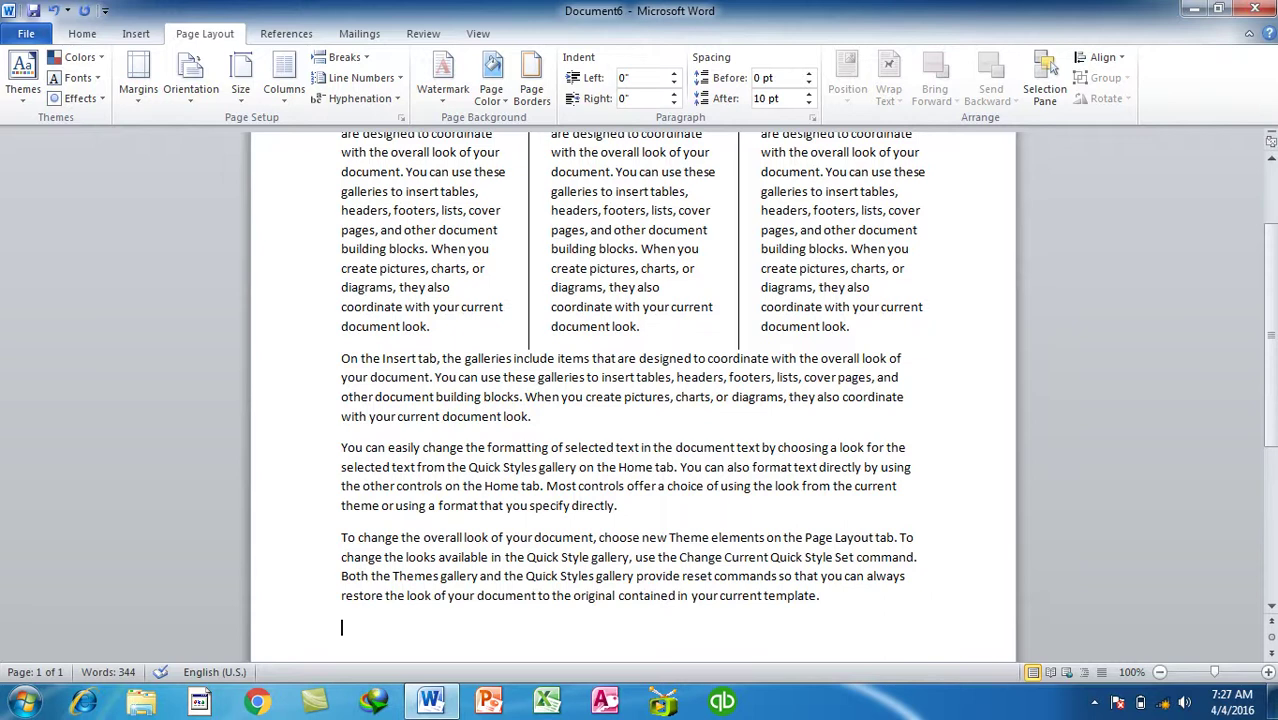
key(Up)
key(Up)
key(Up)
key(Up)
key(Up)
key(Up)
key(Return)
key(Up)
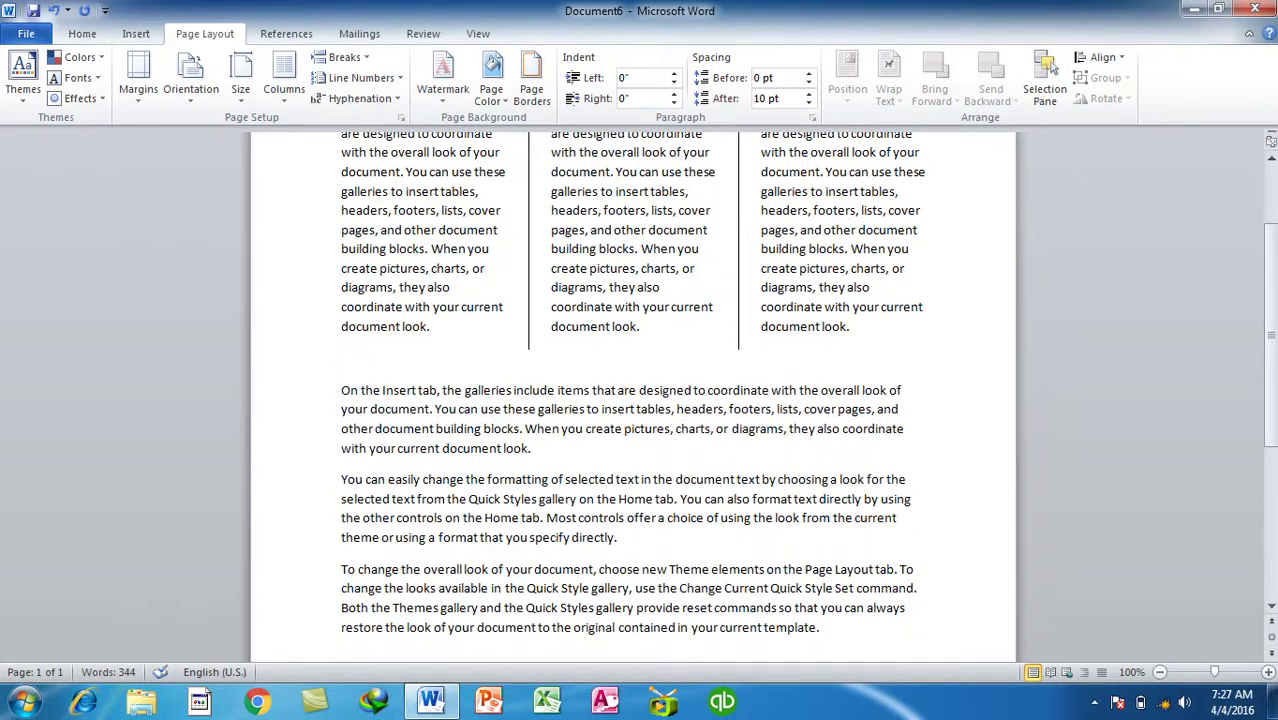
text(==)
text(==)
key(Return)
key(Delete)
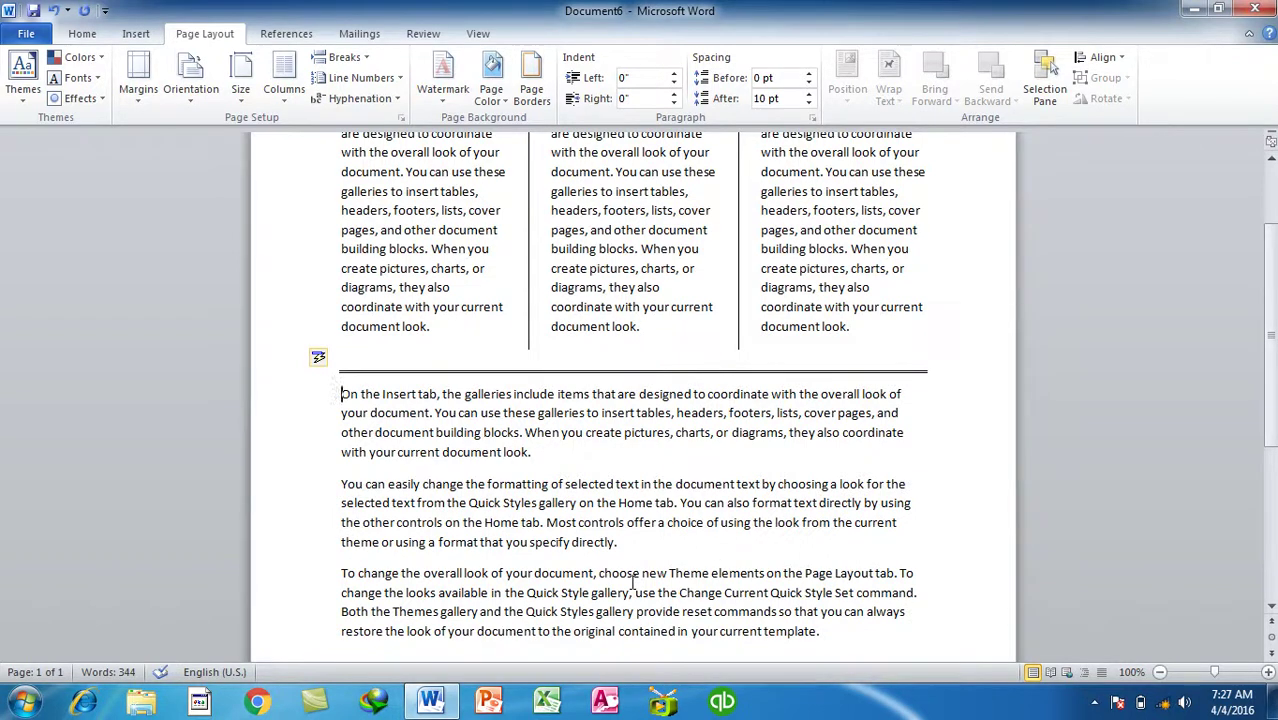
- Select the last two sample paragraphs and delete them
scroll(576, 608, up, 1)
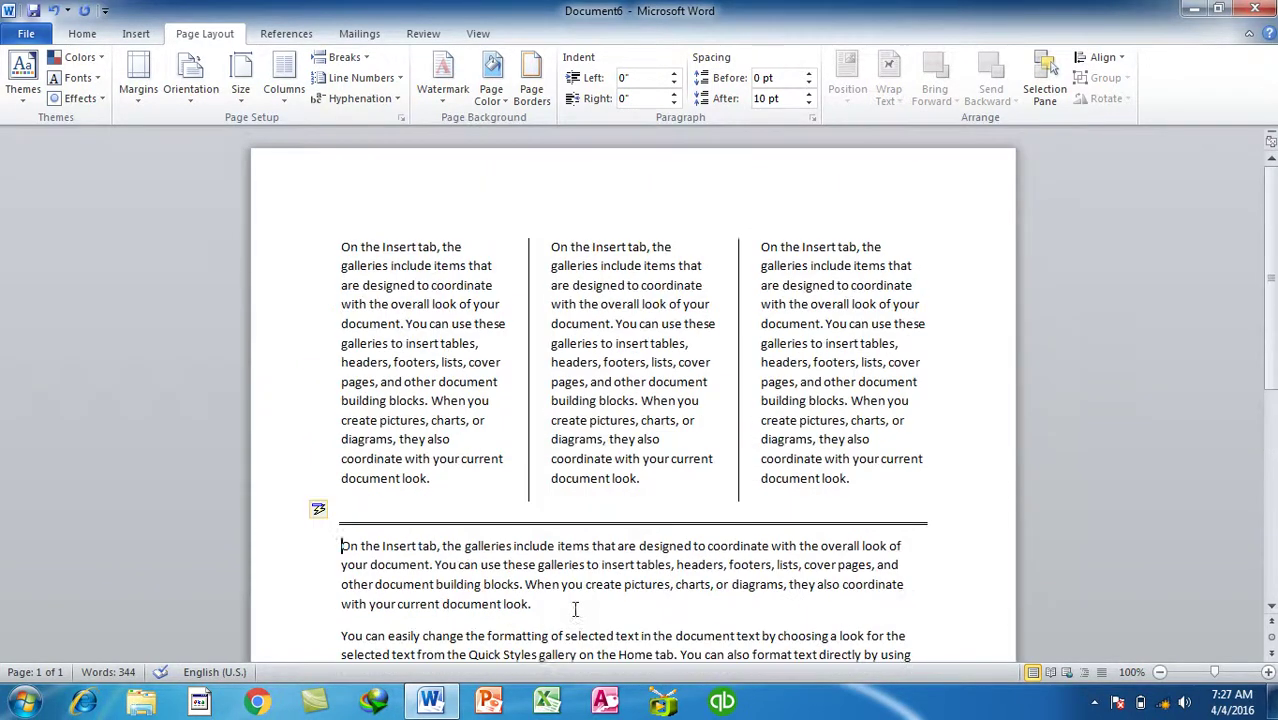
scroll(990, 210, down, 3)
drag(606, 541, 258, 374)
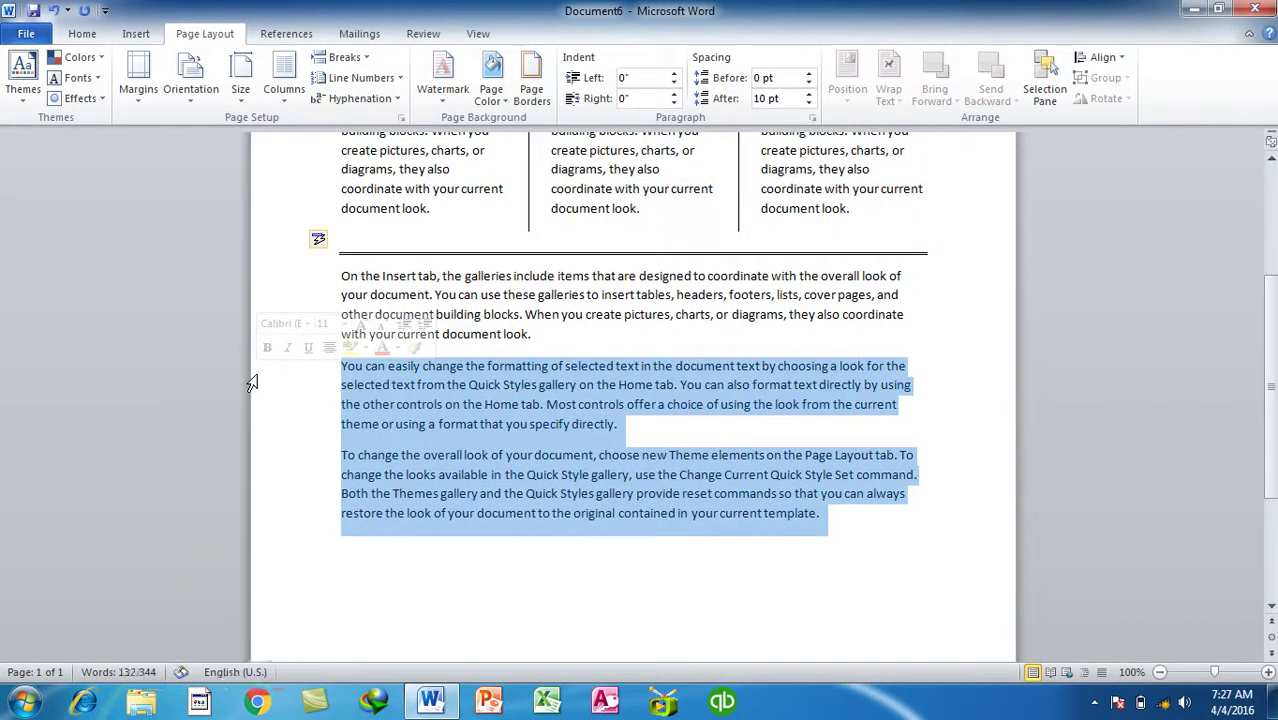
key(Delete)
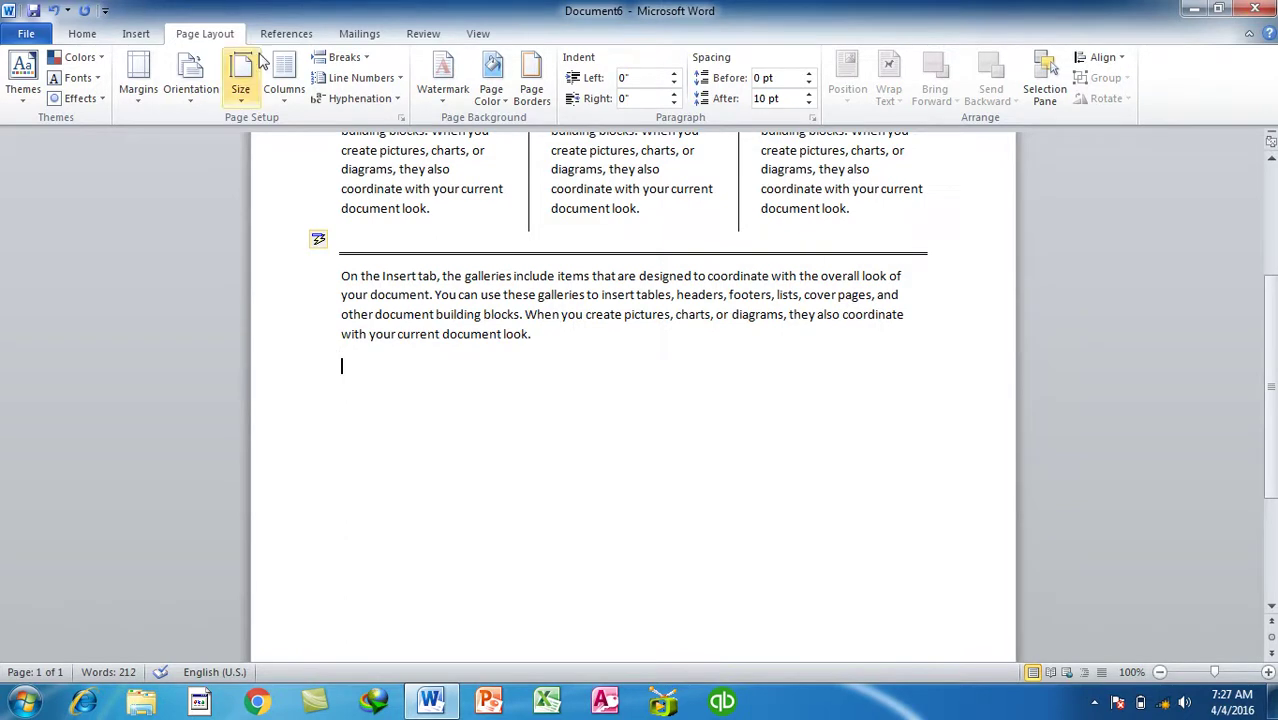
- Try a three-column layout through More Columns, then undo it
click(284, 88)
click(350, 329)
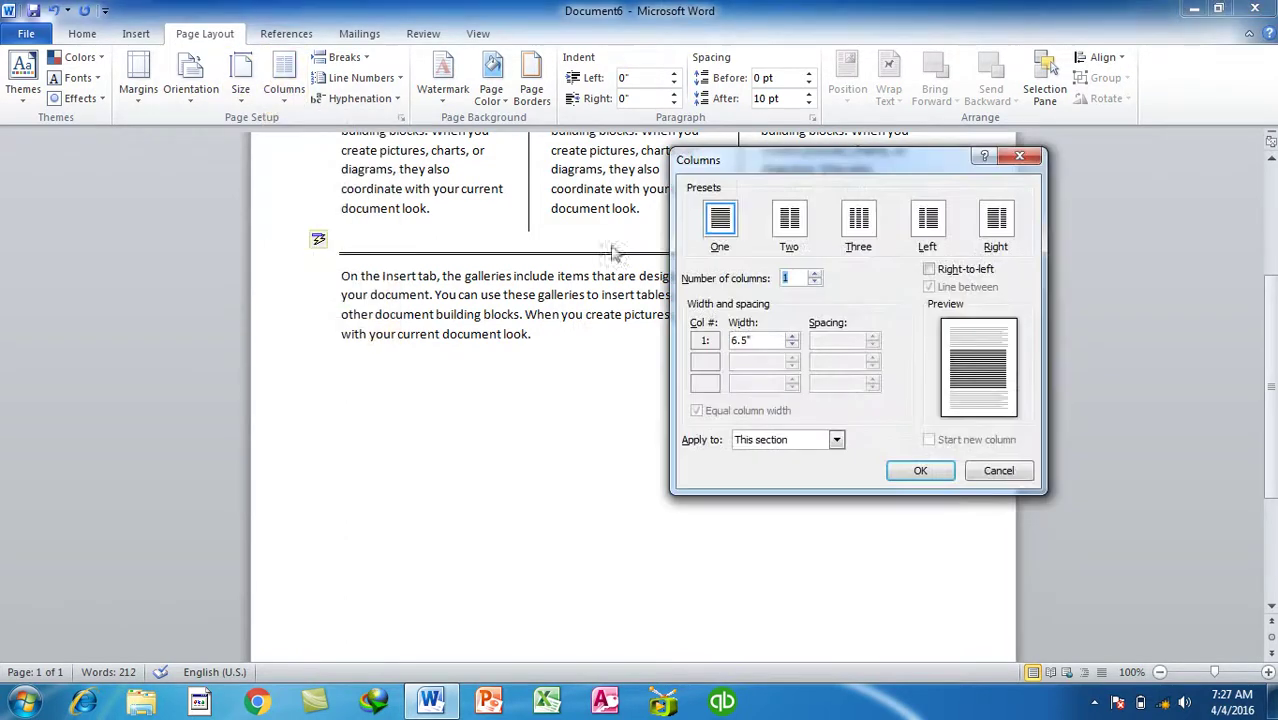
click(816, 273)
click(816, 273)
click(913, 476)
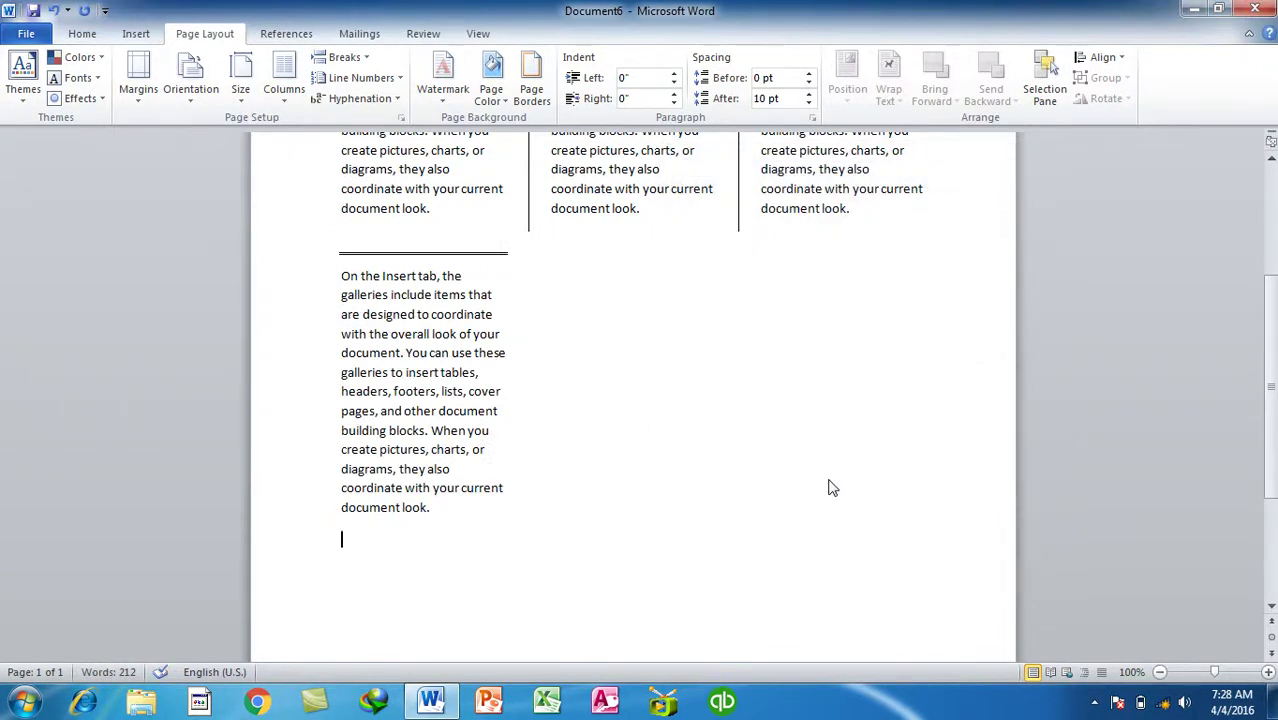
key(ctrl+z)
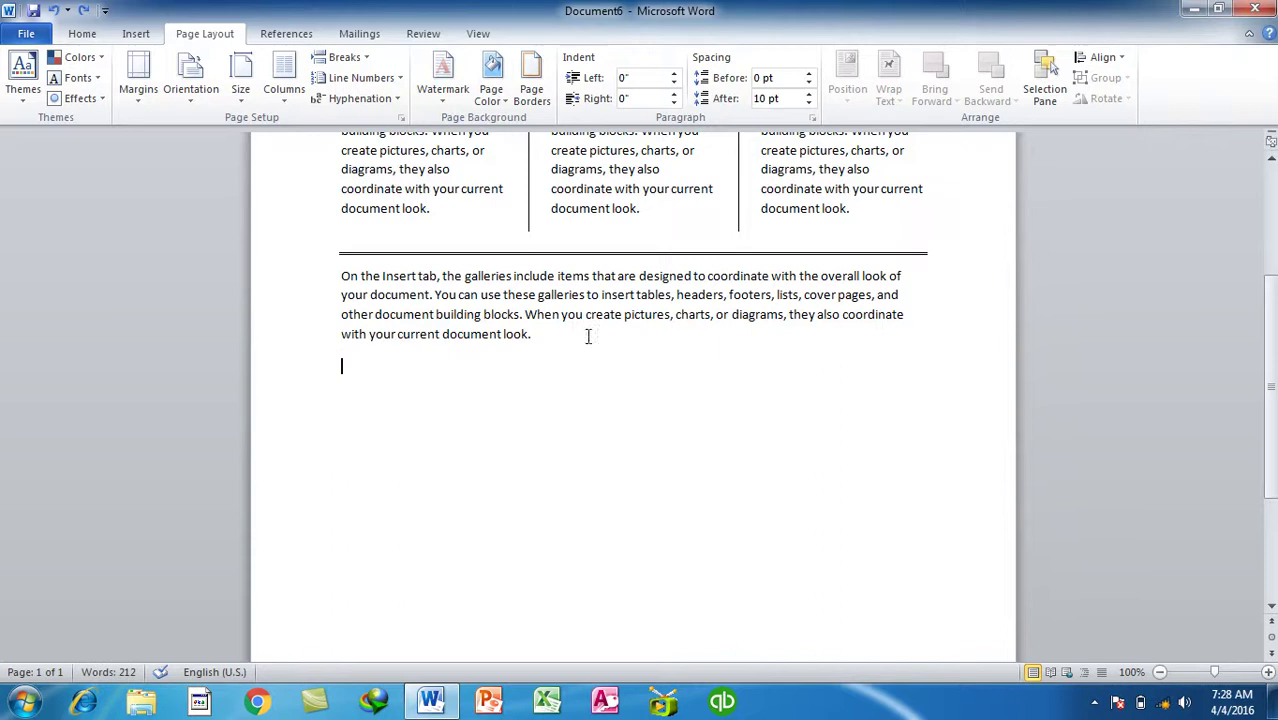
- Set three columns applied from this point forward
click(278, 90)
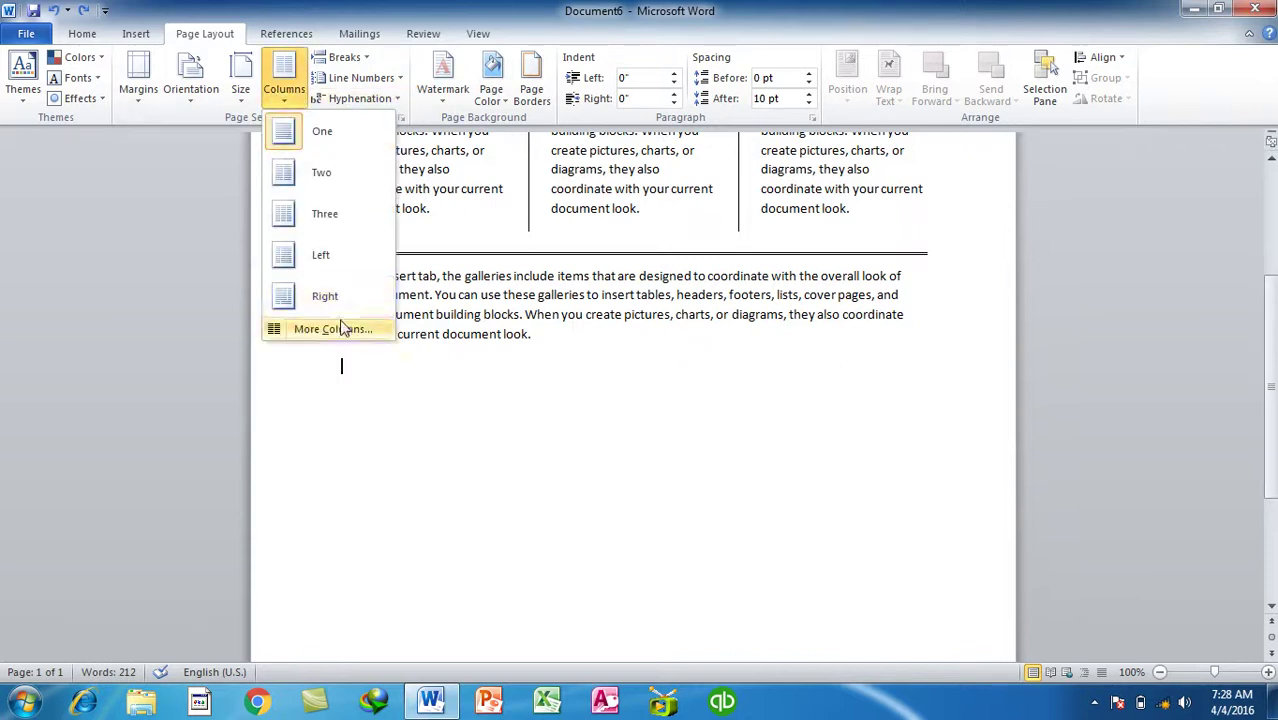
click(333, 329)
text(3)
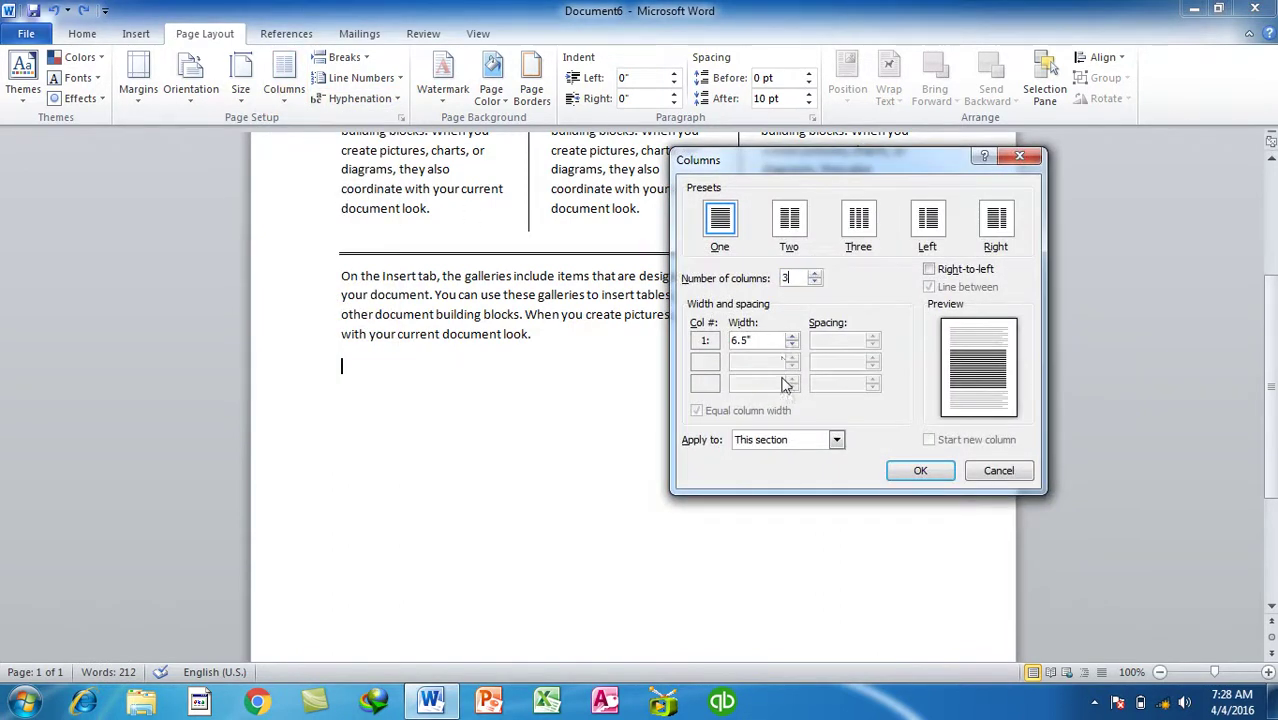
click(765, 440)
click(773, 469)
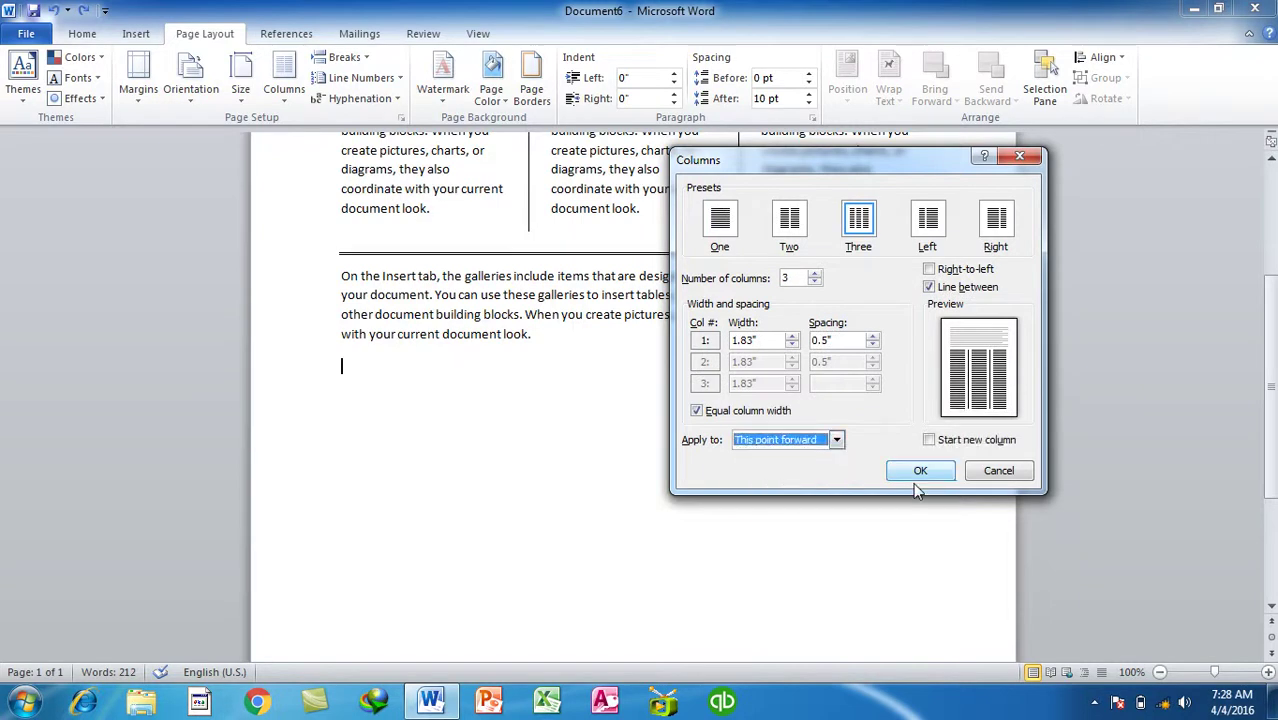
click(912, 478)
- Add a =rand(1) paragraph and push the text after "charts, or" into the next column
text(=rand(1))
key(Return)
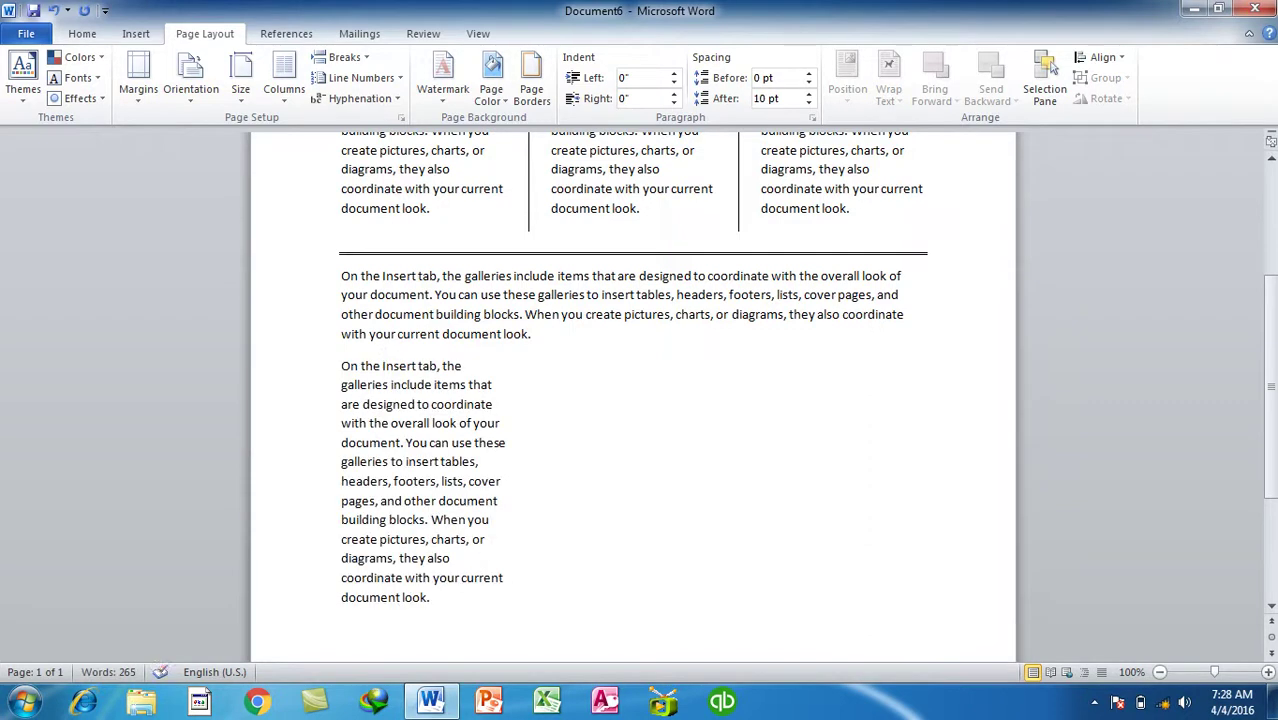
click(489, 540)
key(Return)
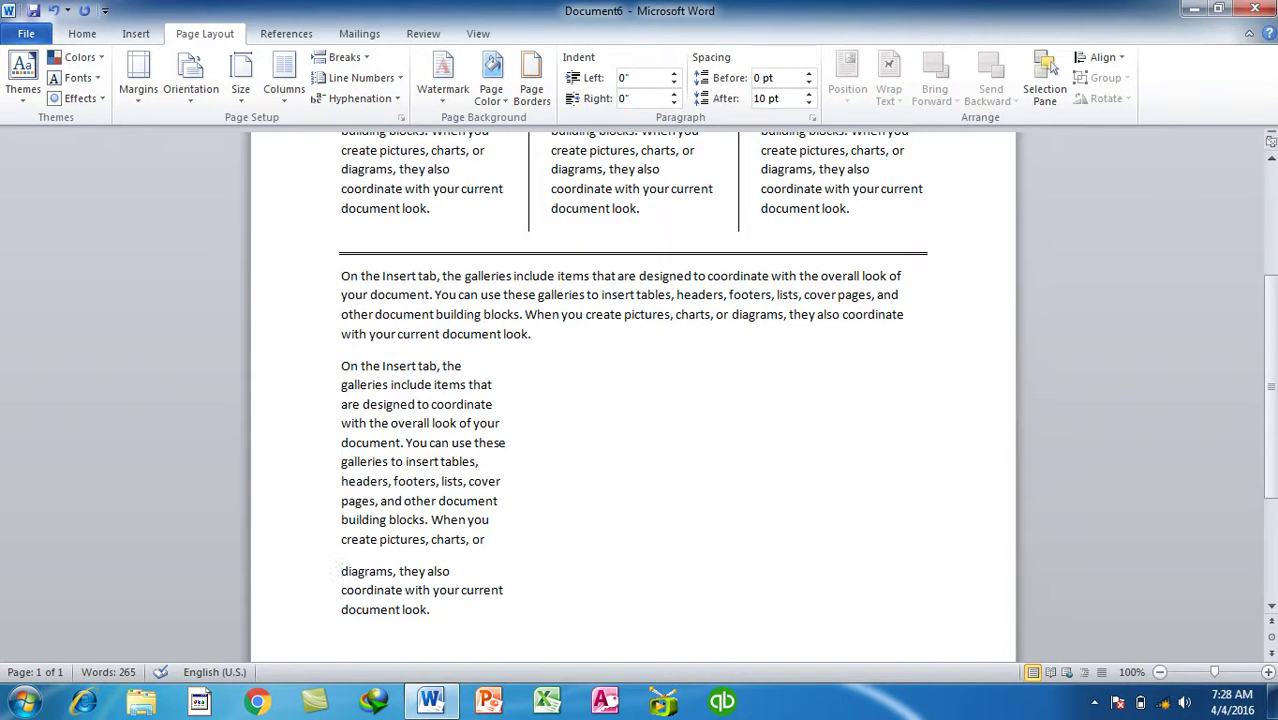
key(ctrl+shift+Return)
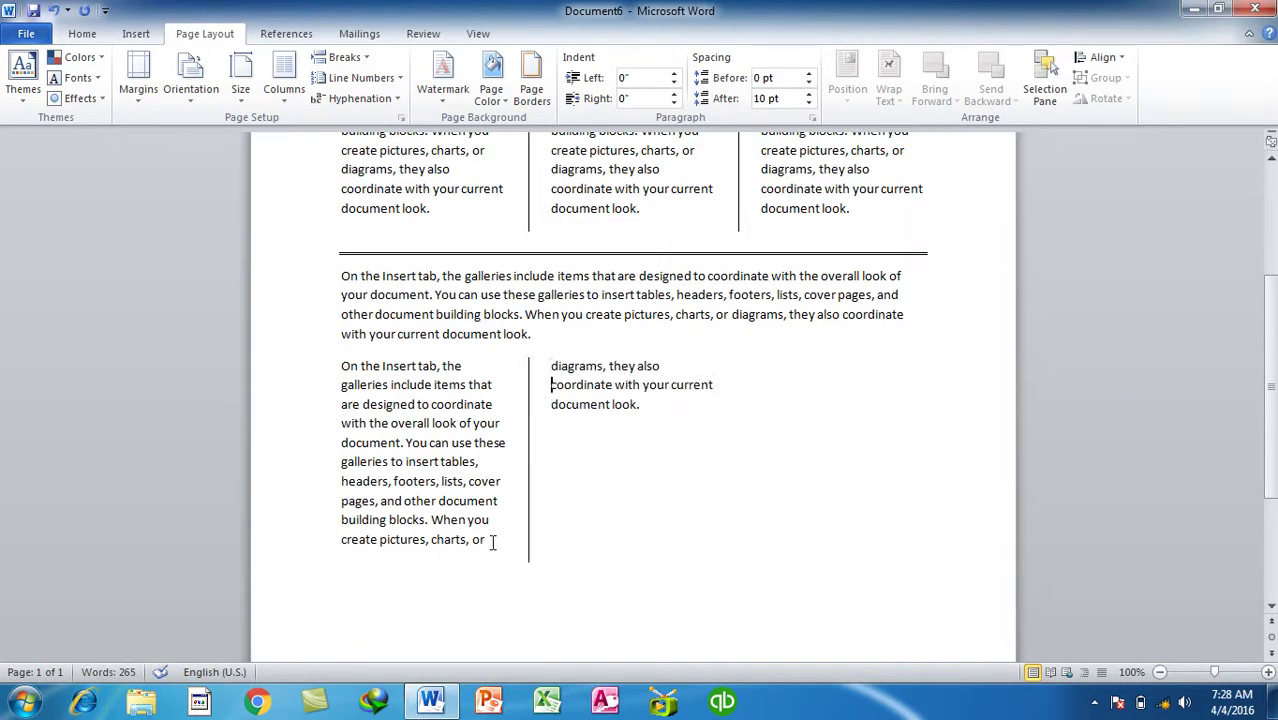
- Add another =rand(1) paragraph and insert a column break after "tables," in column two
text(=rand(2))
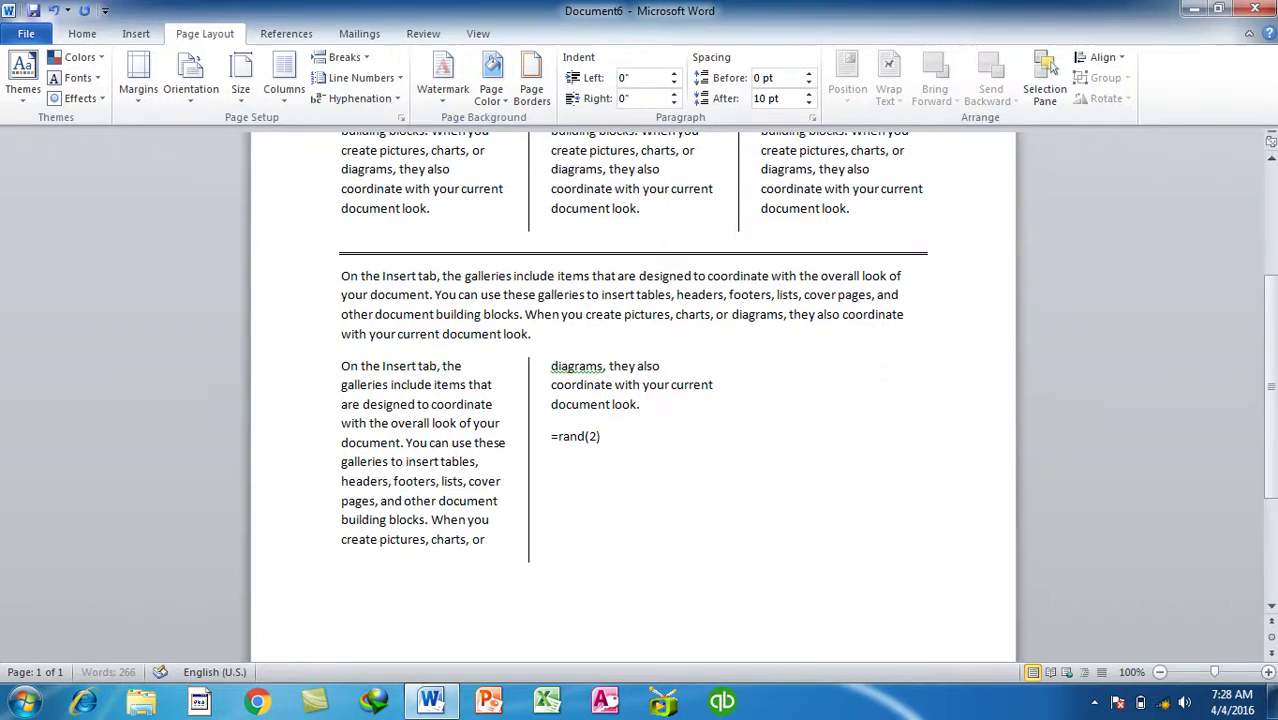
key(Return)
key(ctrl+z)
key(BackSpace)
text(1))
key(Return)
click(716, 462)
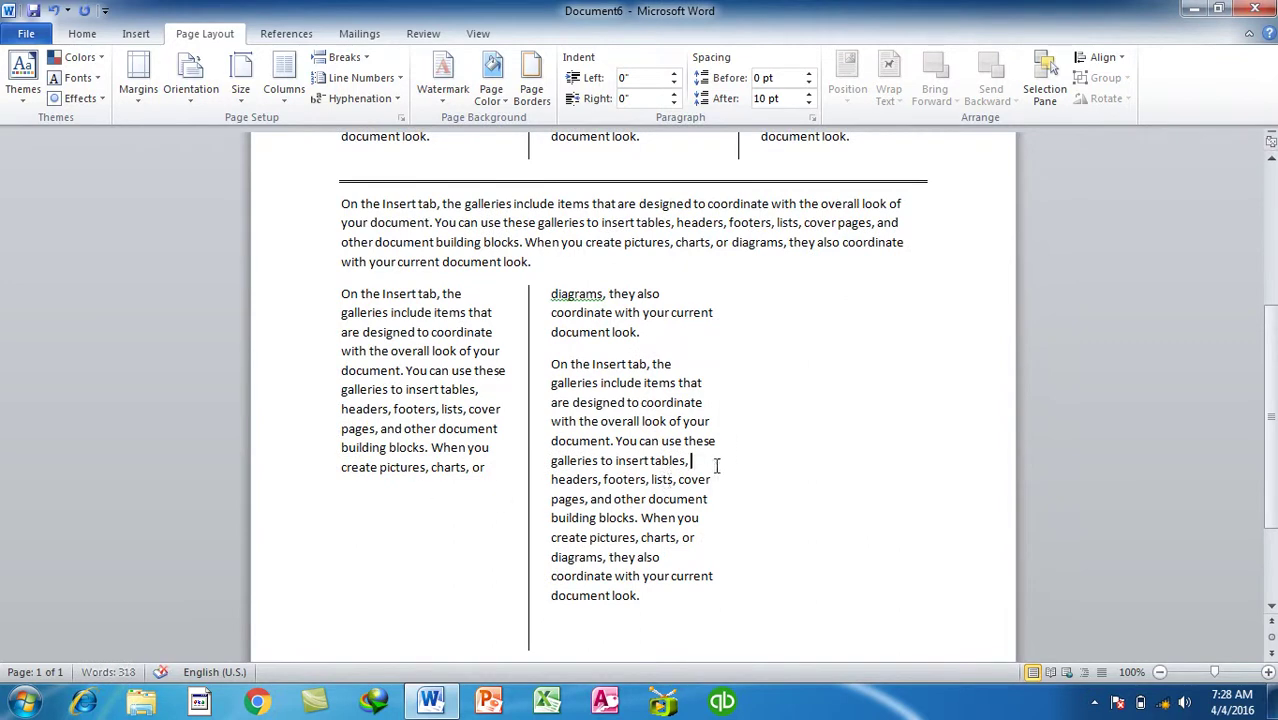
key(ctrl+shift+Return)
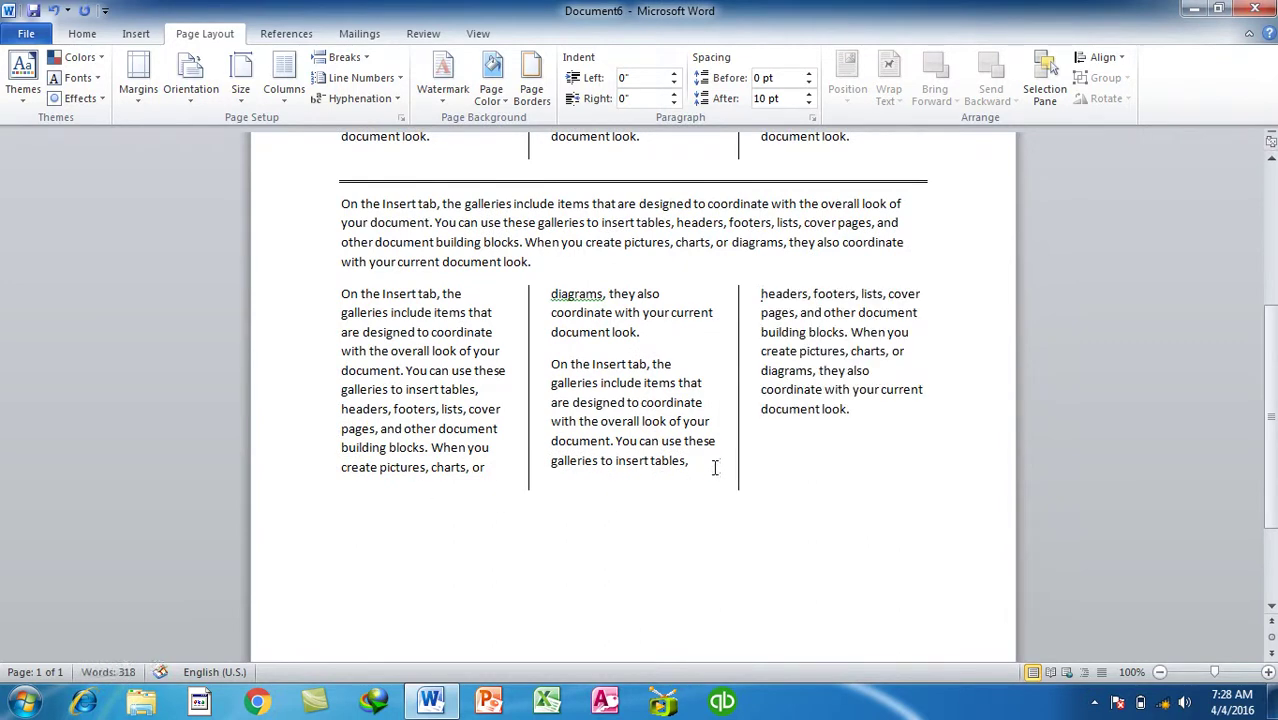
- After column three's text, switch to one column applied from this point forward
click(844, 498)
key(Return)
key(Return)
key(Return)
key(BackSpace)
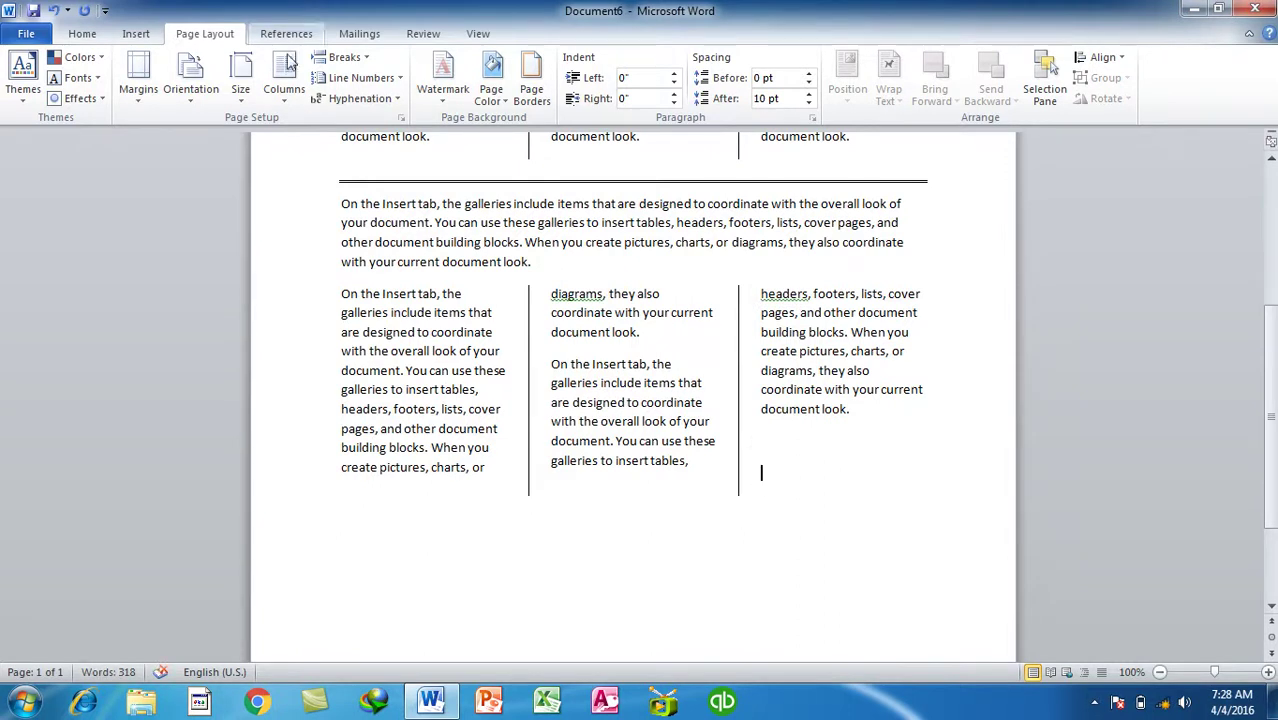
click(284, 80)
click(315, 329)
click(716, 224)
click(780, 440)
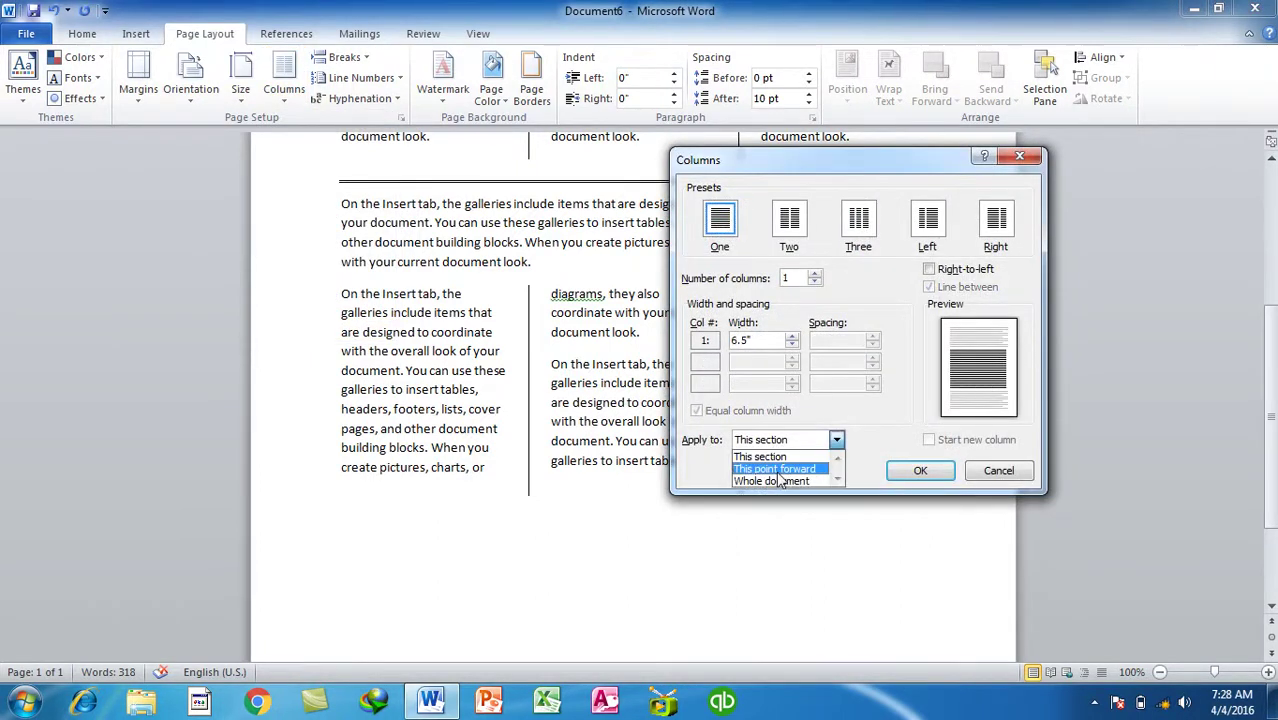
click(780, 468)
click(945, 476)
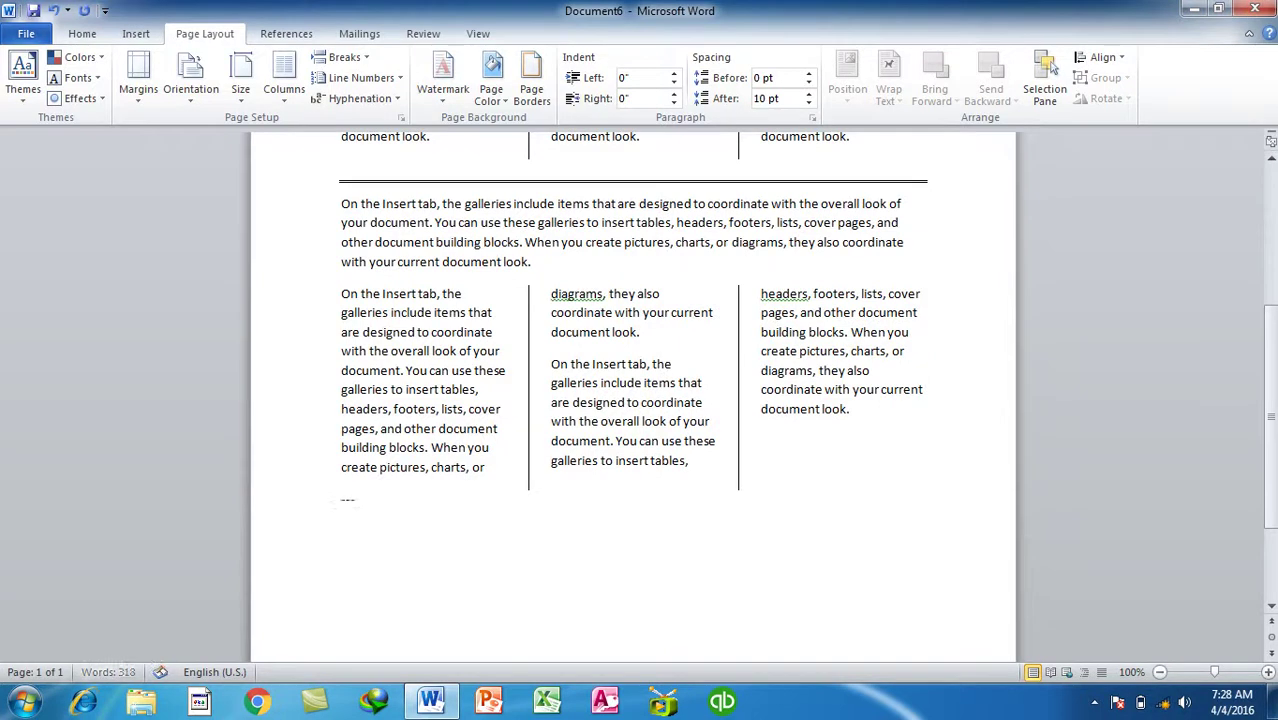
- Add a double border line and a full-width =rand sample paragraph below it
text(====)
key(Return)
text(=rand)
text())
key(Return)
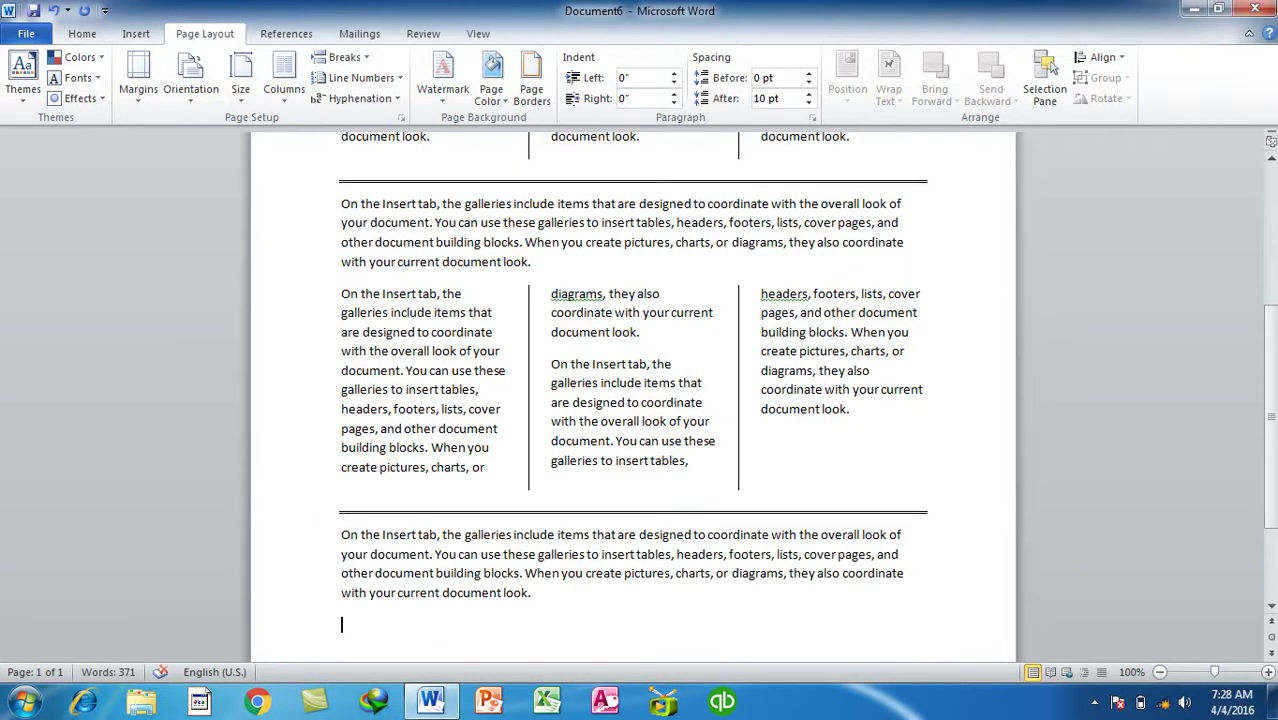
- Review the column layout and place the insertion point in the first column
scroll(950, 455, up, 4)
drag(915, 310, 343, 303)
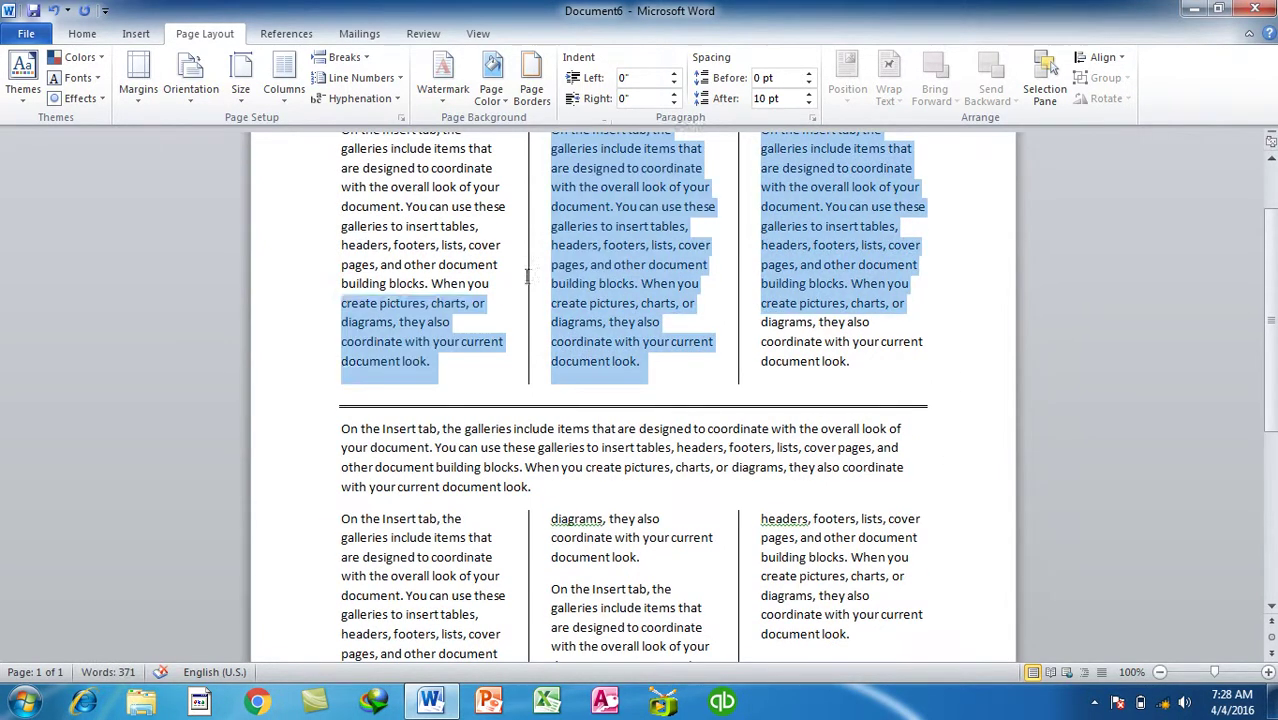
click(608, 440)
scroll(610, 440, down, 3)
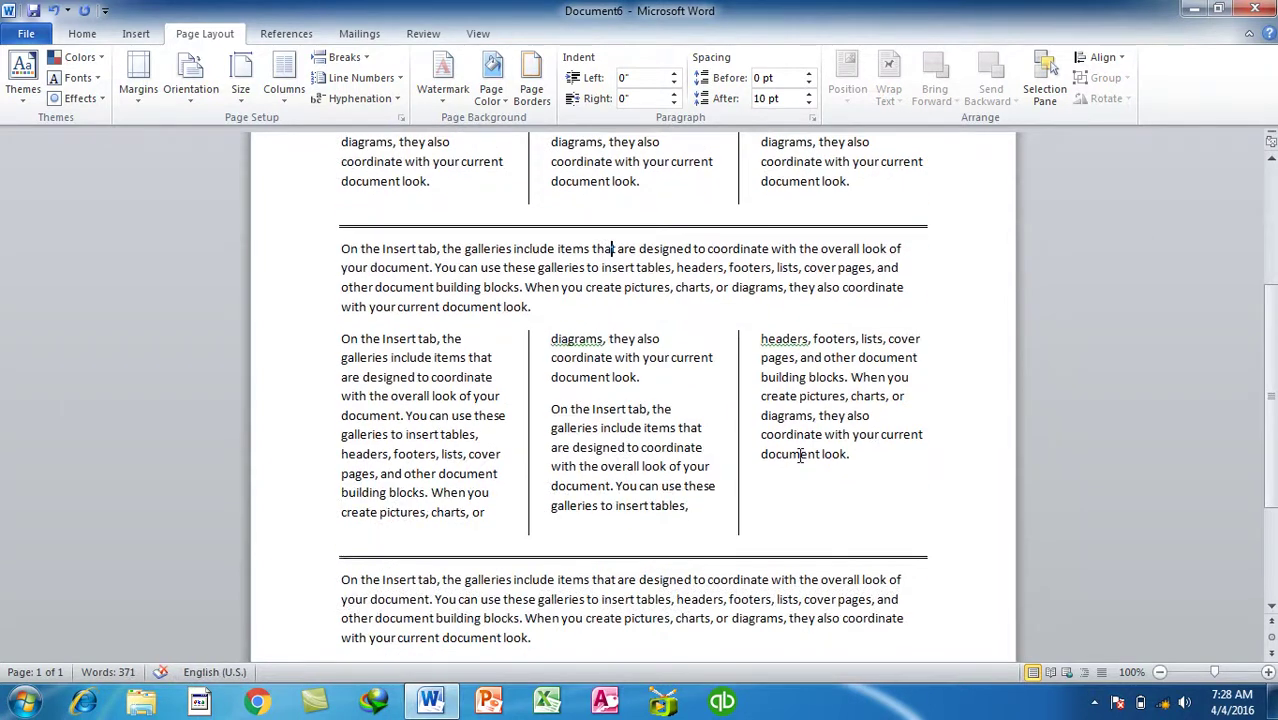
scroll(784, 597, up, 2)
scroll(784, 597, up, 3)
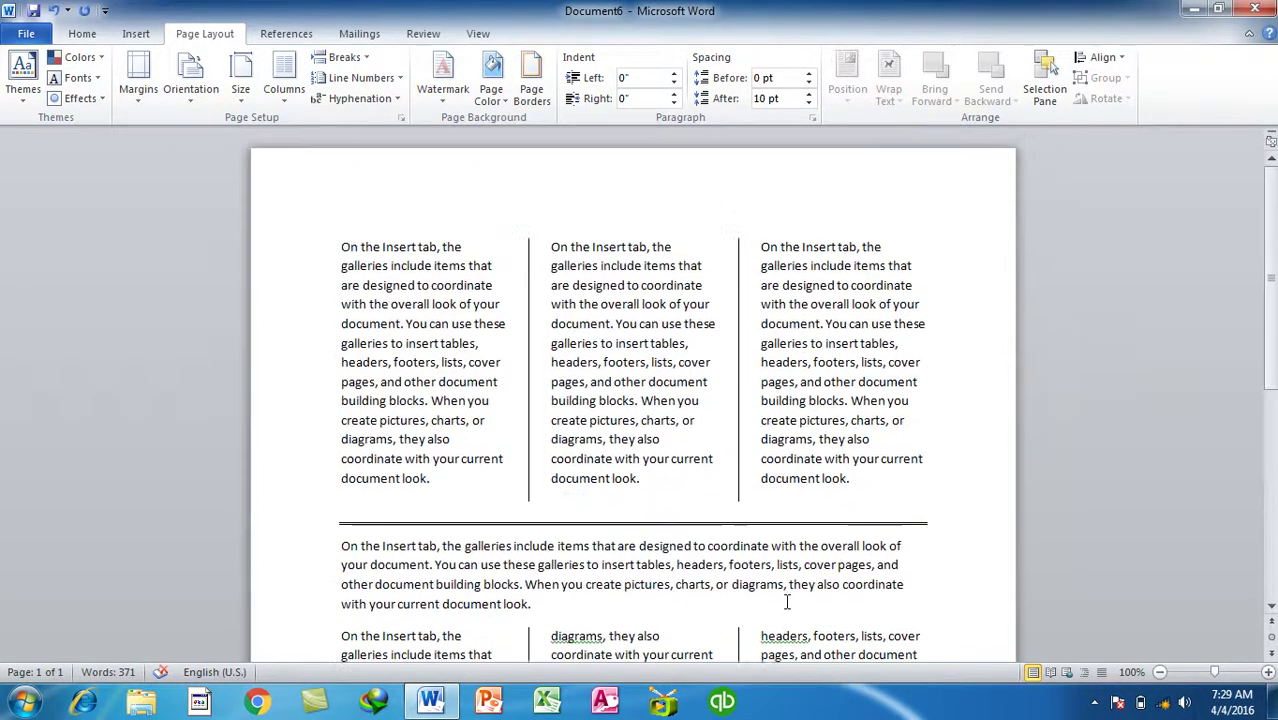
scroll(773, 643, down, 4)
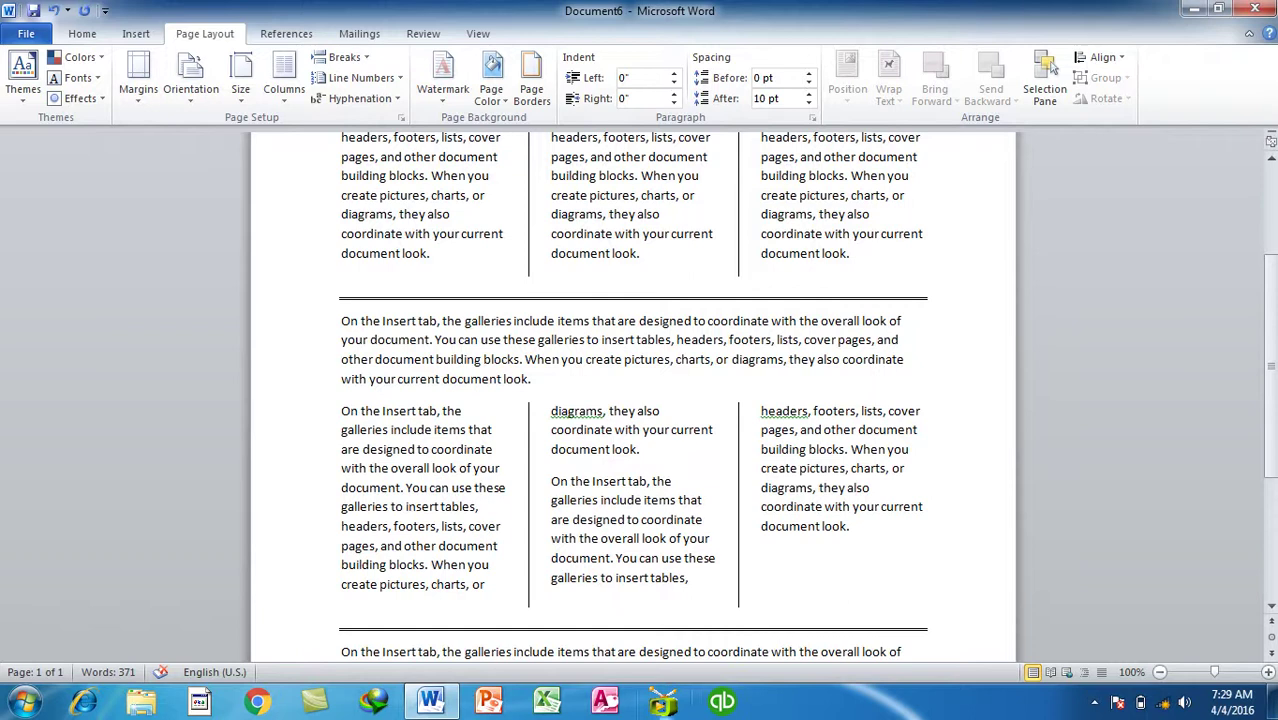
click(484, 510)
scroll(515, 522, down, 2)
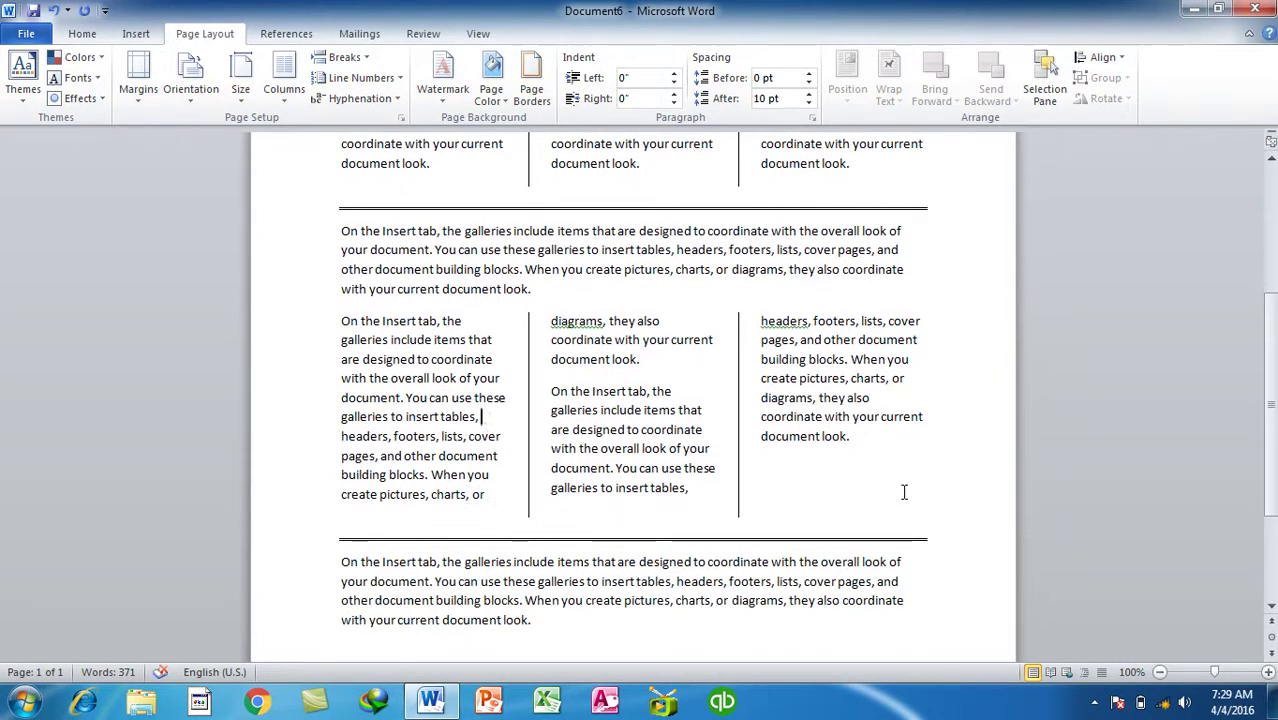
scroll(903, 492, up, 6)
scroll(868, 448, down, 3)
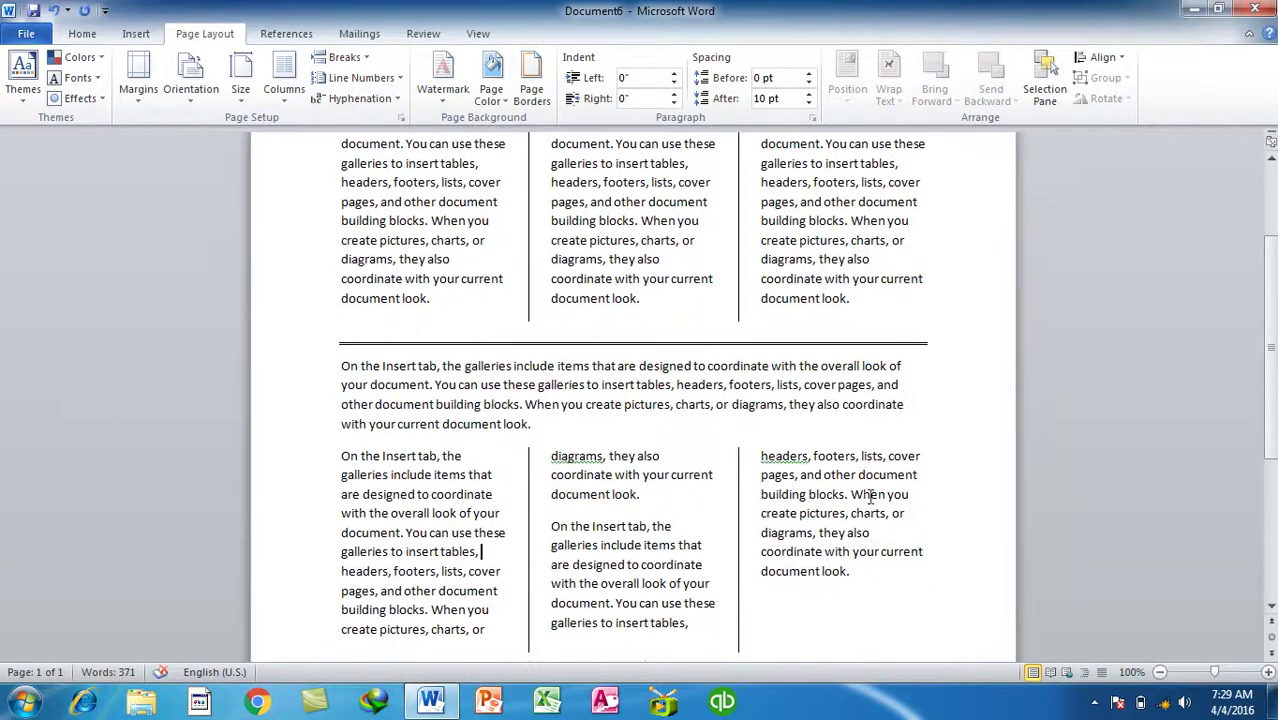
- Select all the document text and apply Justify alignment
key(ctrl+a)
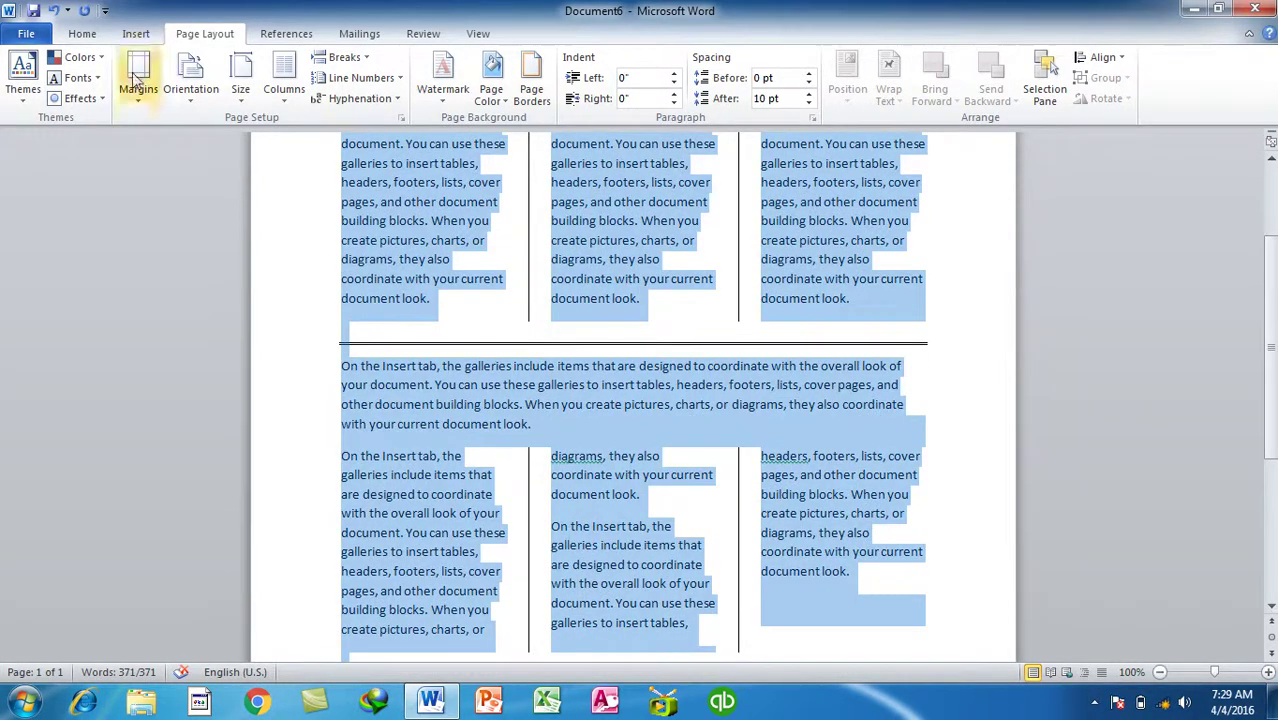
click(85, 34)
click(486, 91)
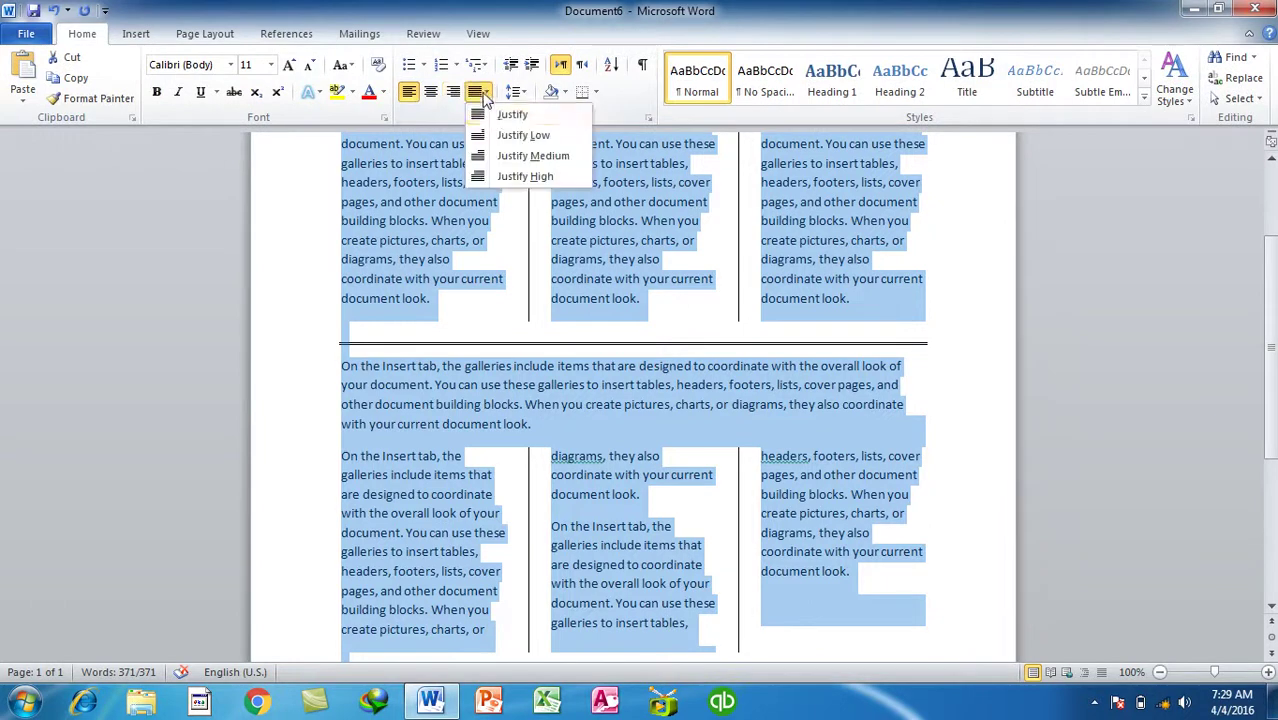
click(510, 115)
click(736, 277)
scroll(981, 339, up, 3)
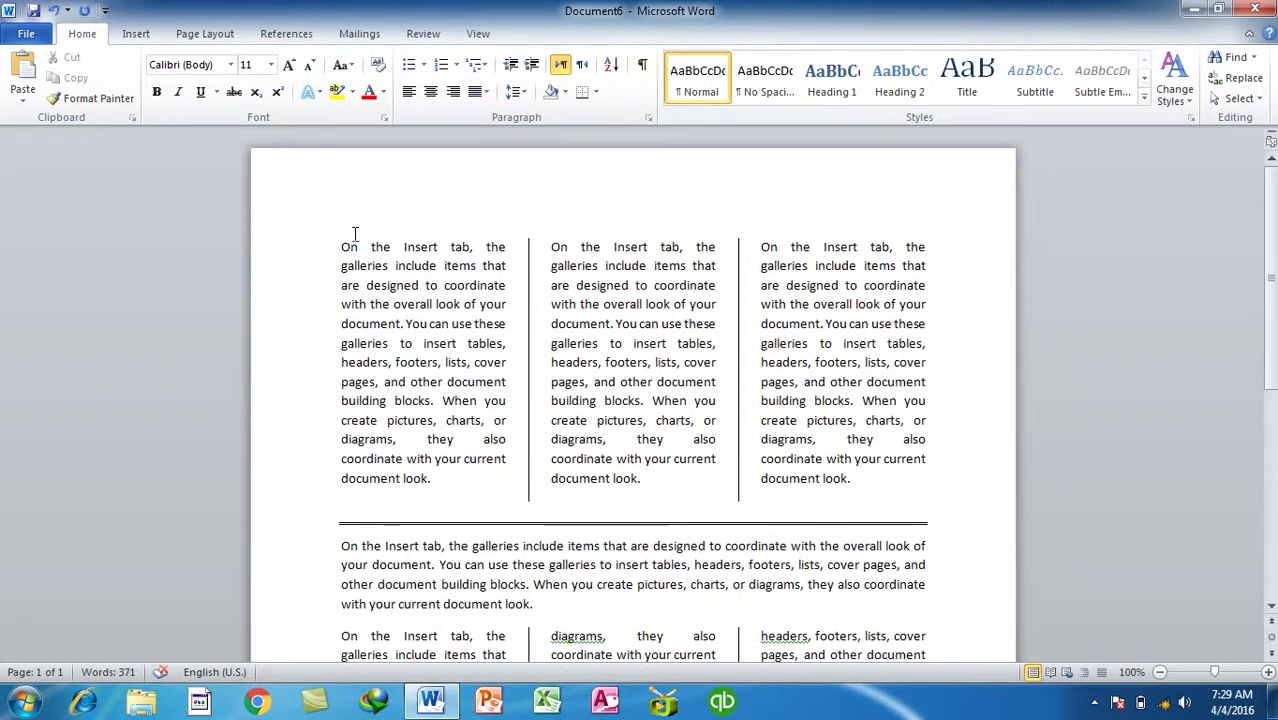
- Add an enlarged bold "Afghanistan" heading above the first column
key(Return)
key(Up)
text(Afghanistan)
key(shift+Left)
key(shift+Left)
key(shift+Left)
key(shift+Left)
key(shift+Left)
key(shift+Left)
key(shift+Left)
key(shift+Left)
key(shift+Left)
key(shift+Left)
key(shift+Left)
key(ctrl+b)
key(ctrl+bracketright)
key(ctrl+bracketright)
key(ctrl+bracketright)
key(ctrl+bracketright)
key(ctrl+bracketright)
key(ctrl+bracketright)
key(ctrl+bracketright)
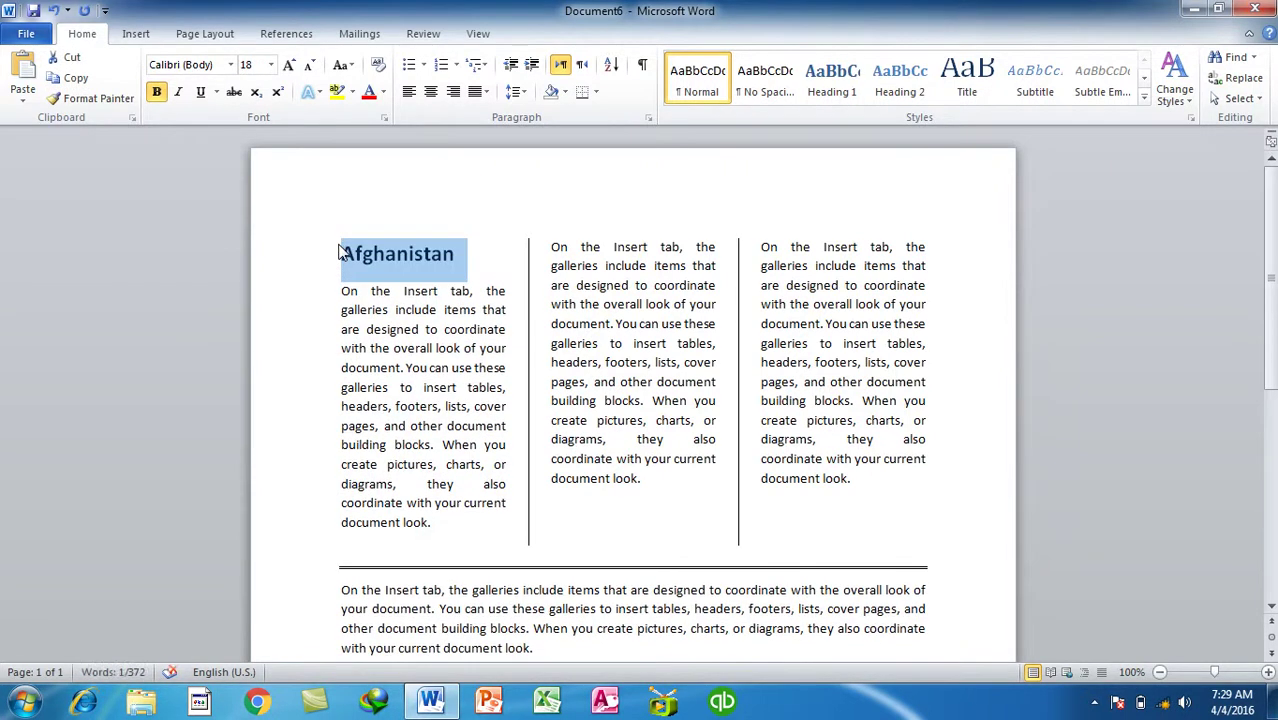
- Add an enlarged bold "UK" heading above the second column
click(552, 246)
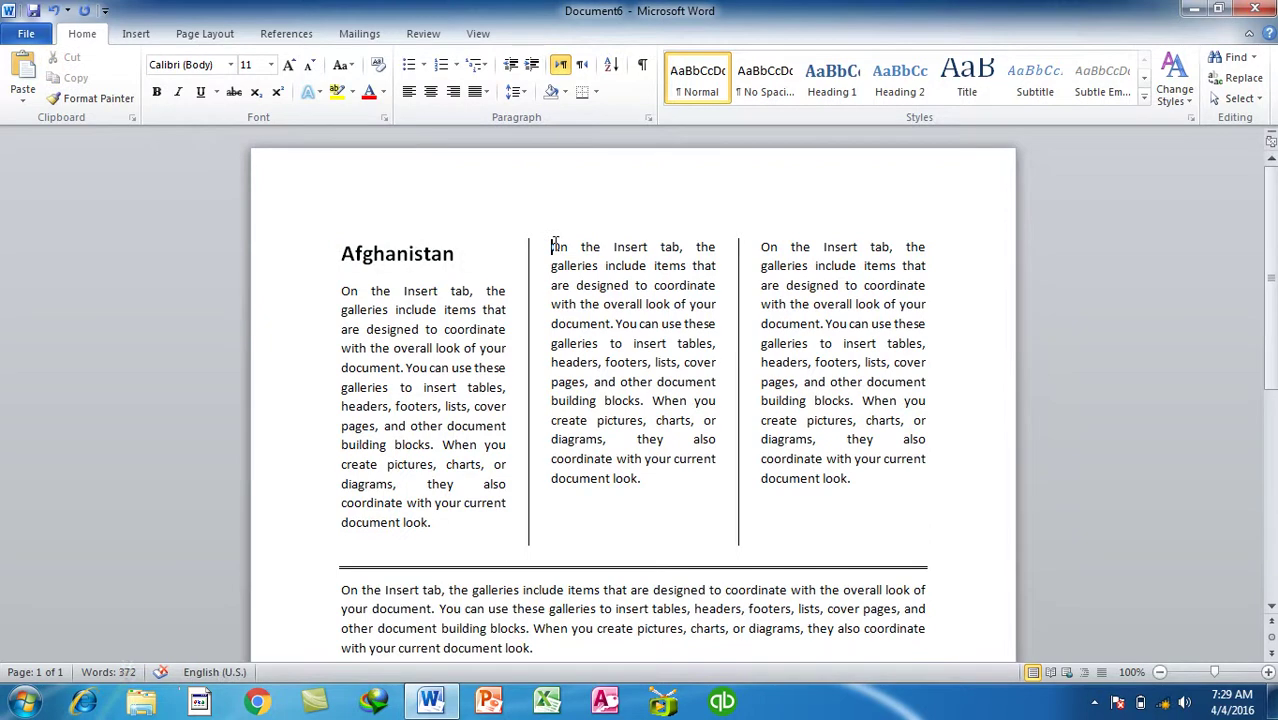
key(Return)
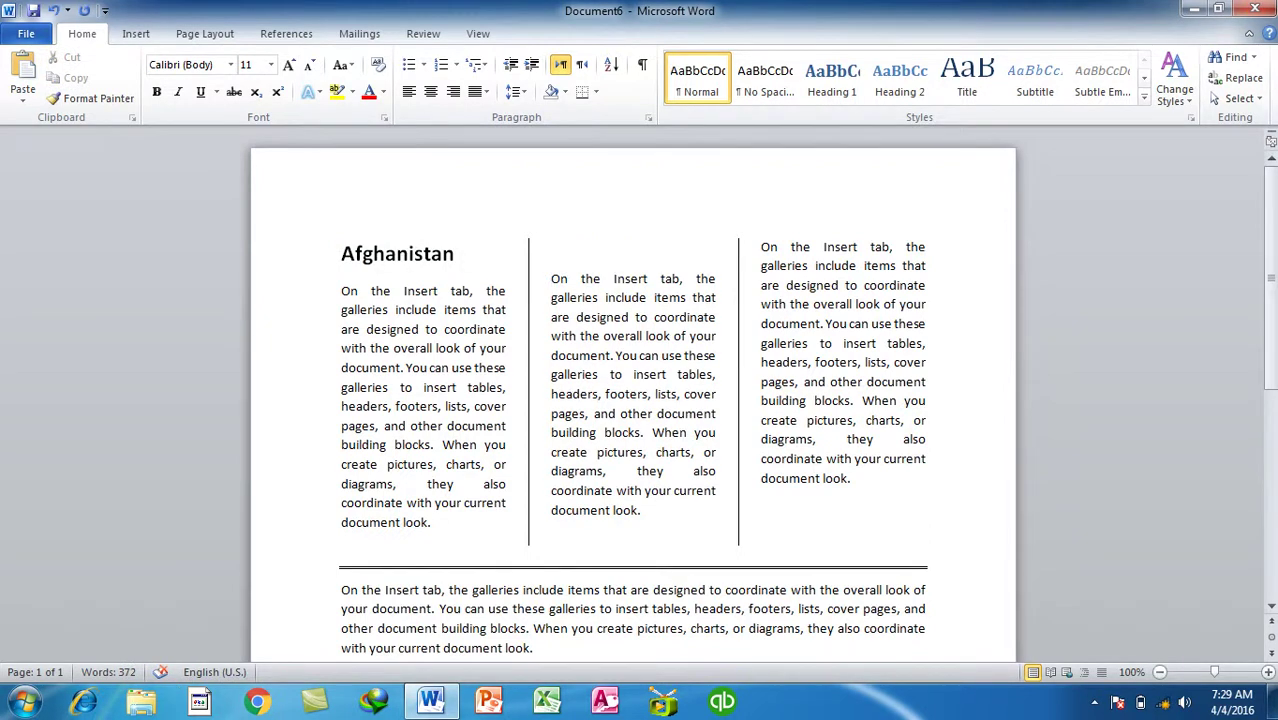
text(U)
key(ctrl+b)
key(ctrl+bracketright)
key(ctrl+bracketright)
key(ctrl+bracketright)
key(ctrl+bracketright)
key(ctrl+bracketright)
key(ctrl+bracketright)
key(ctrl+bracketright)
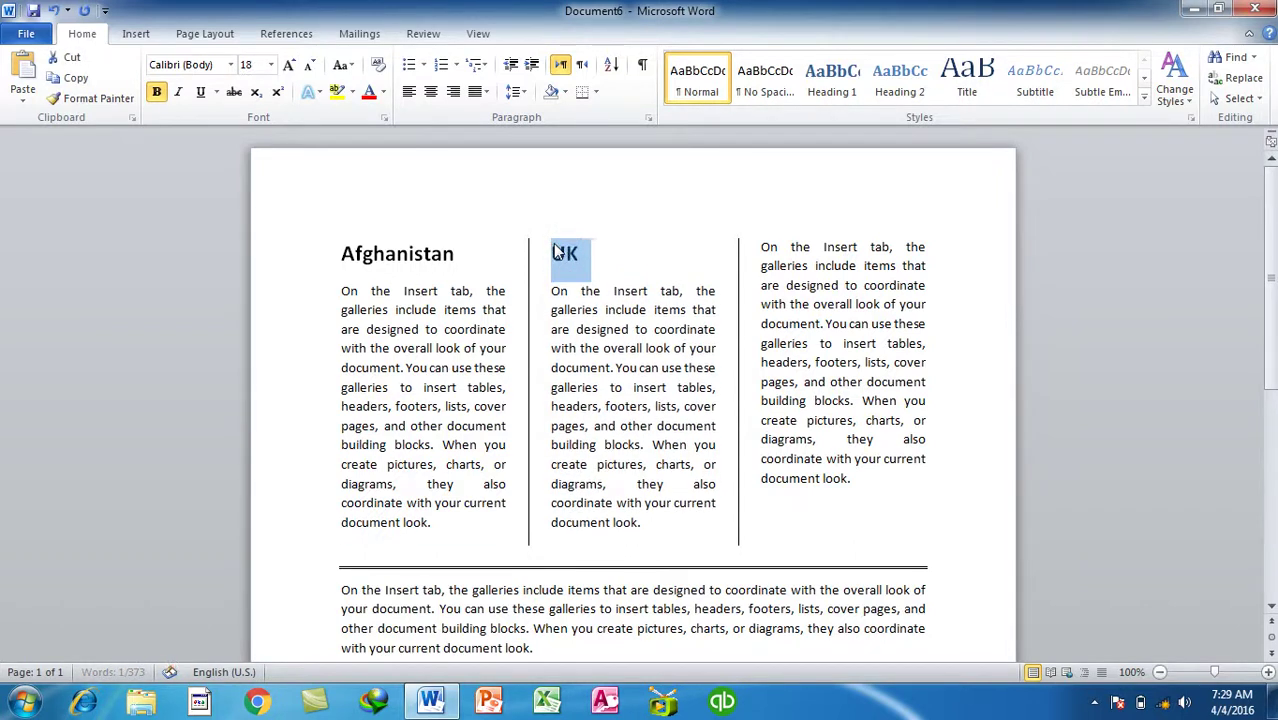
key(ctrl+bracketright)
key(ctrl+bracketright)
key(ctrl+bracketright)
- Add a bold 19 pt "Unite State" heading above the third column
click(766, 244)
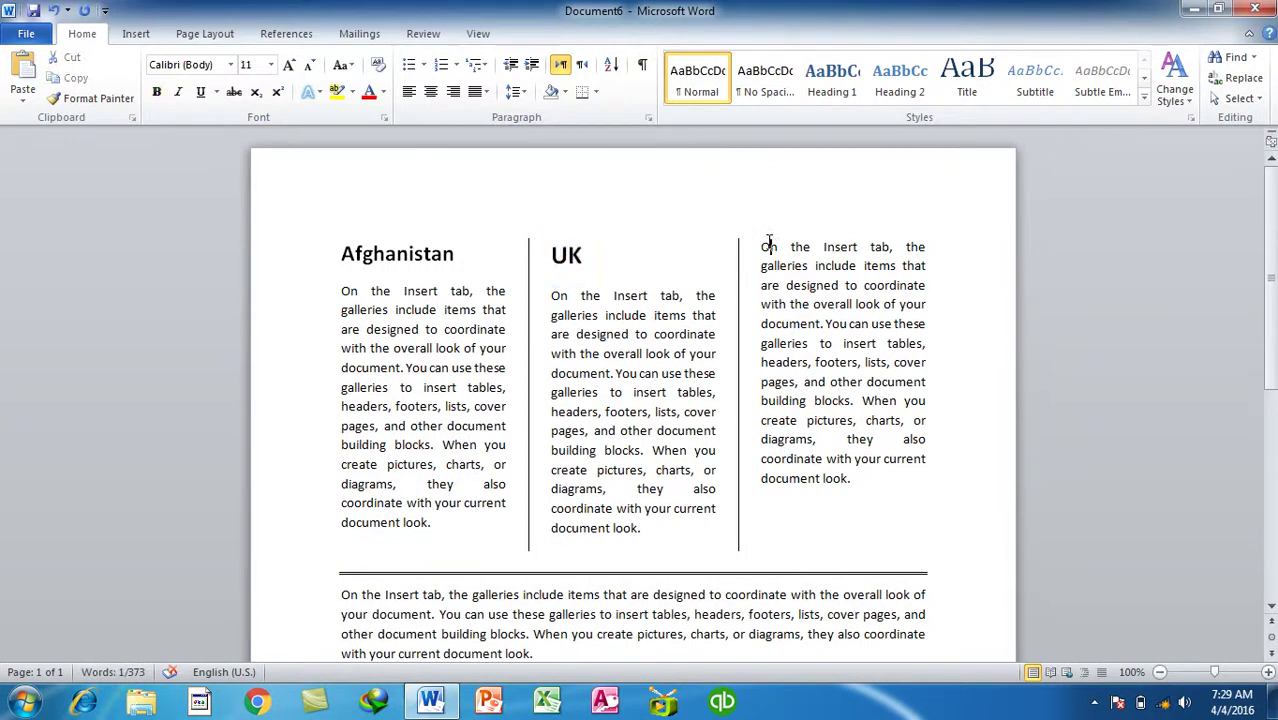
key(Return)
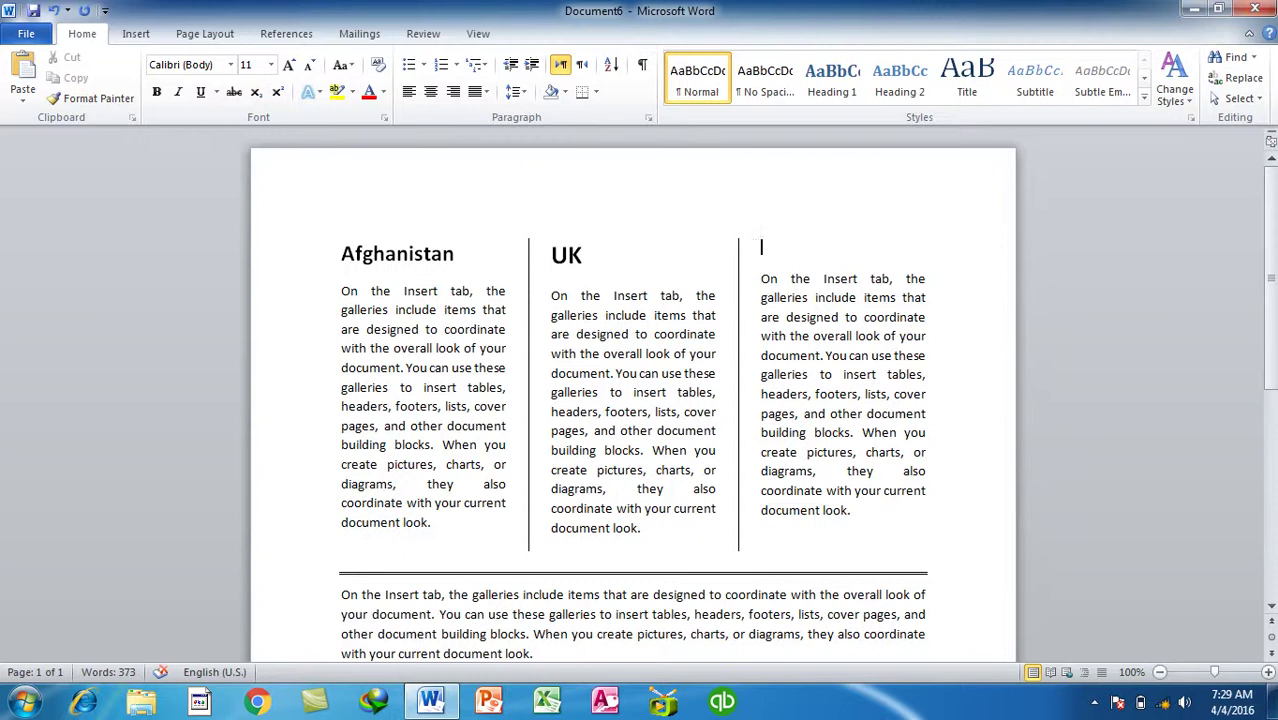
text(Unite St)
text(ate)
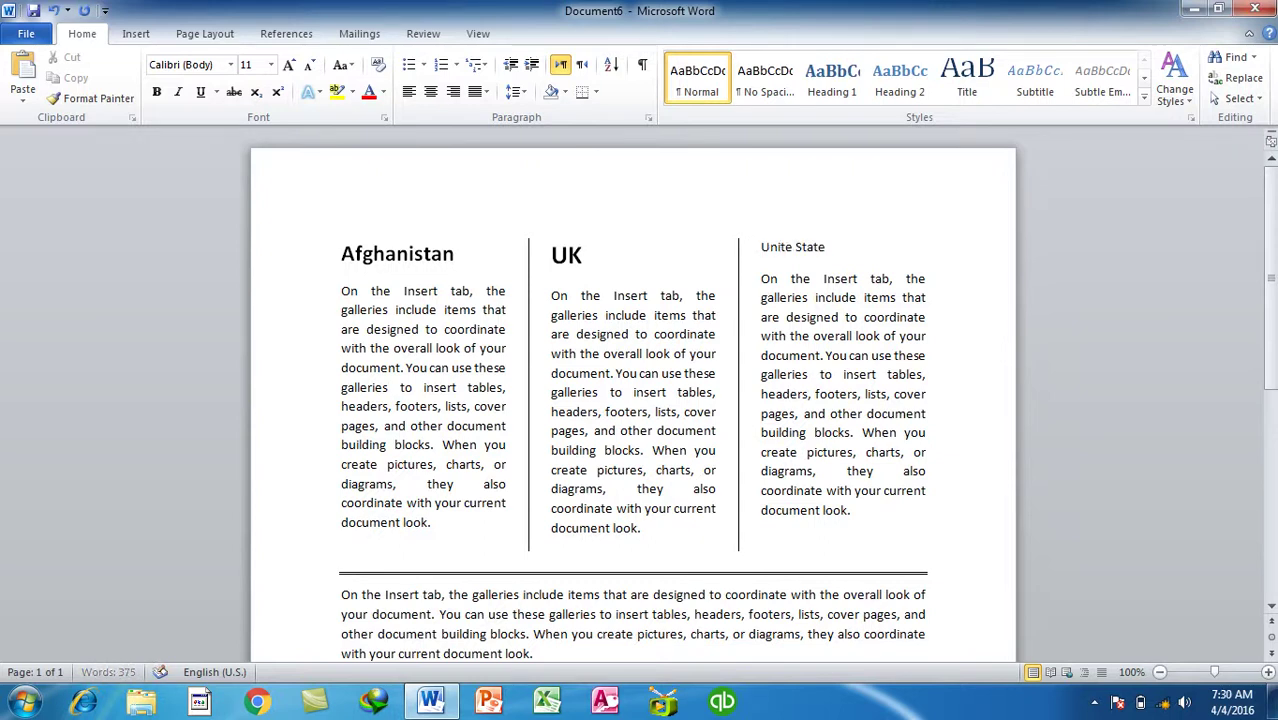
drag(826, 248, 761, 250)
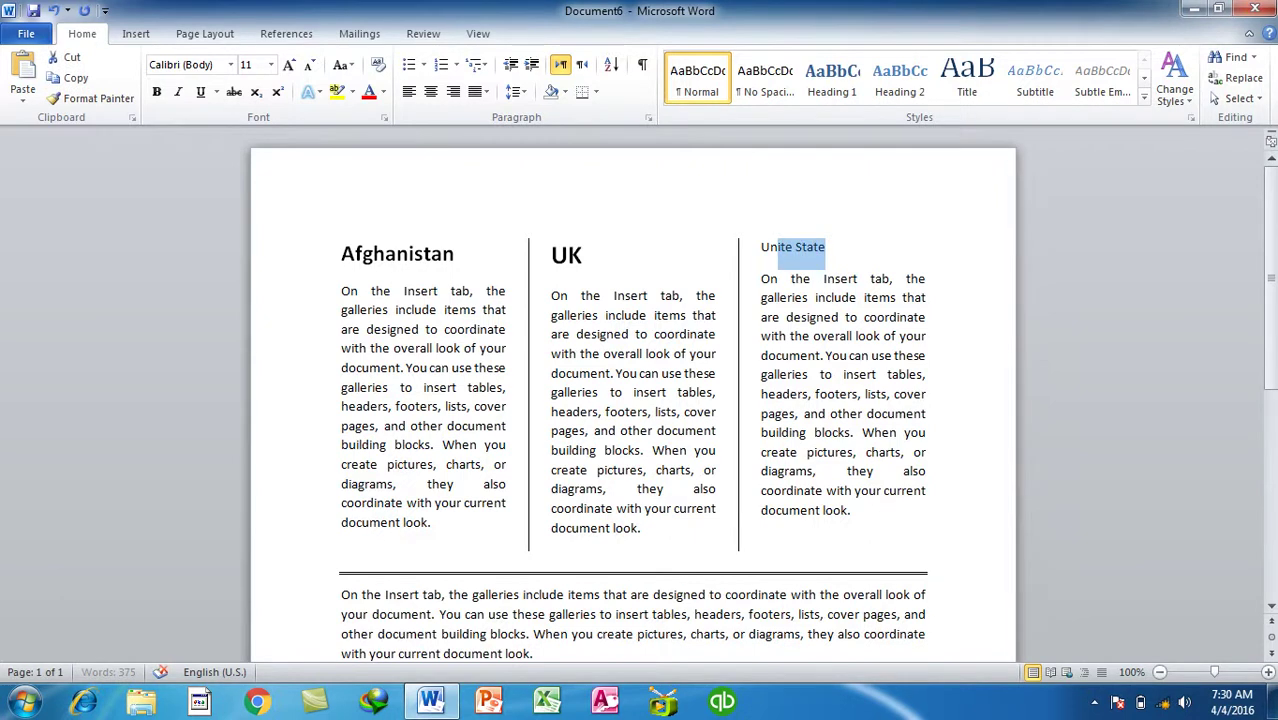
key(ctrl+b)
key(ctrl+bracketright)
key(ctrl+bracketright)
key(ctrl+bracketright)
key(ctrl+bracketright)
key(ctrl+bracketright)
key(ctrl+bracketright)
key(ctrl+bracketright)
key(ctrl+bracketright)
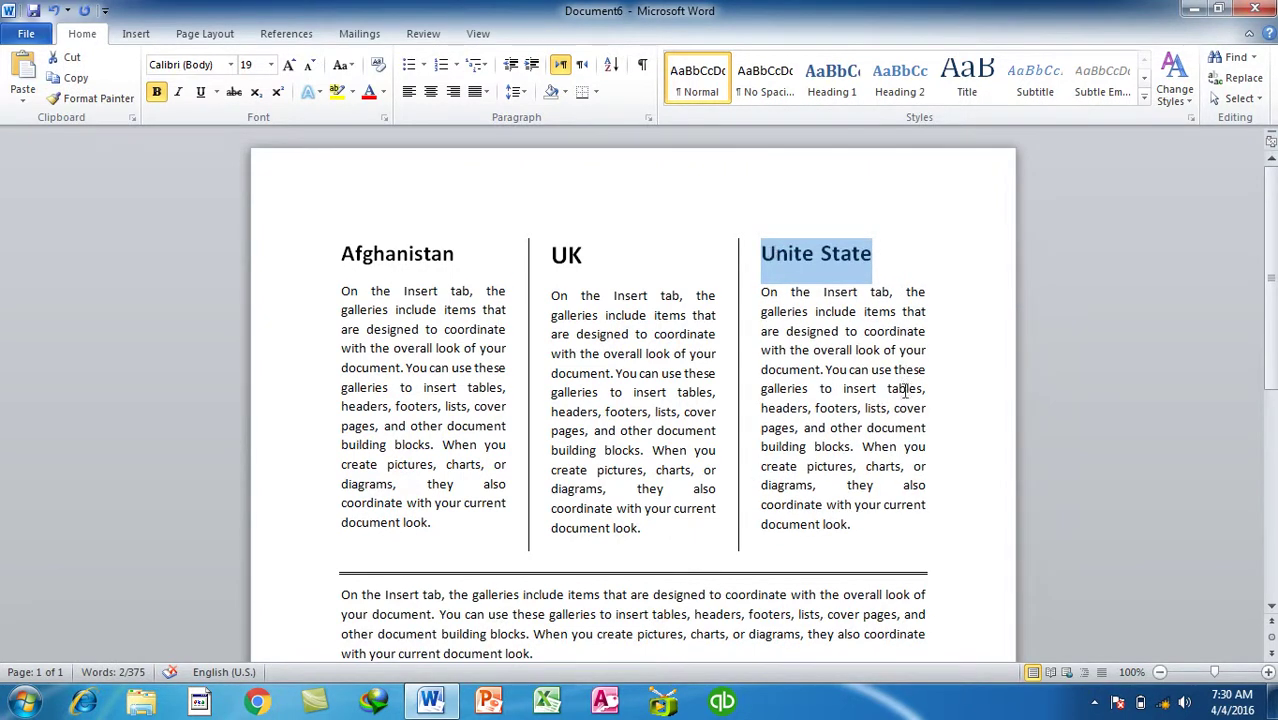
- Review the finished columns and close the document with Ctrl+W
click(903, 388)
scroll(891, 400, down, 2)
scroll(891, 400, down, 2)
scroll(891, 400, down, 4)
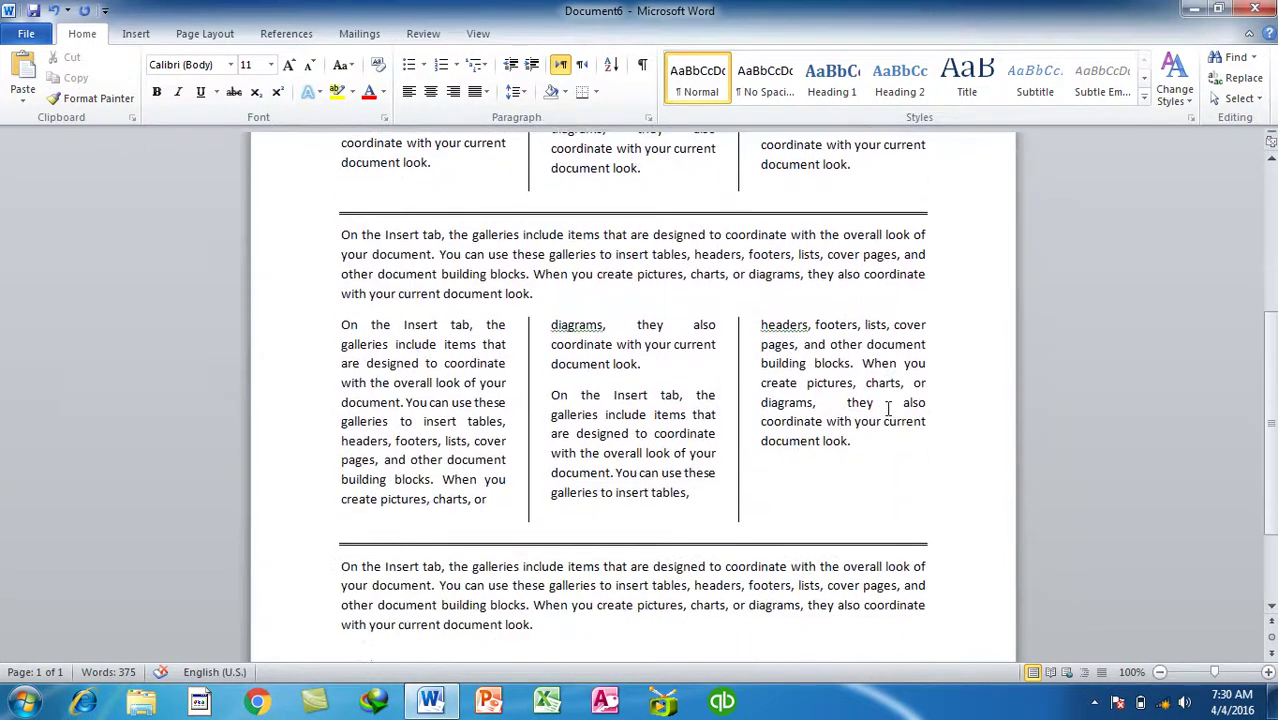
scroll(889, 405, up, 6)
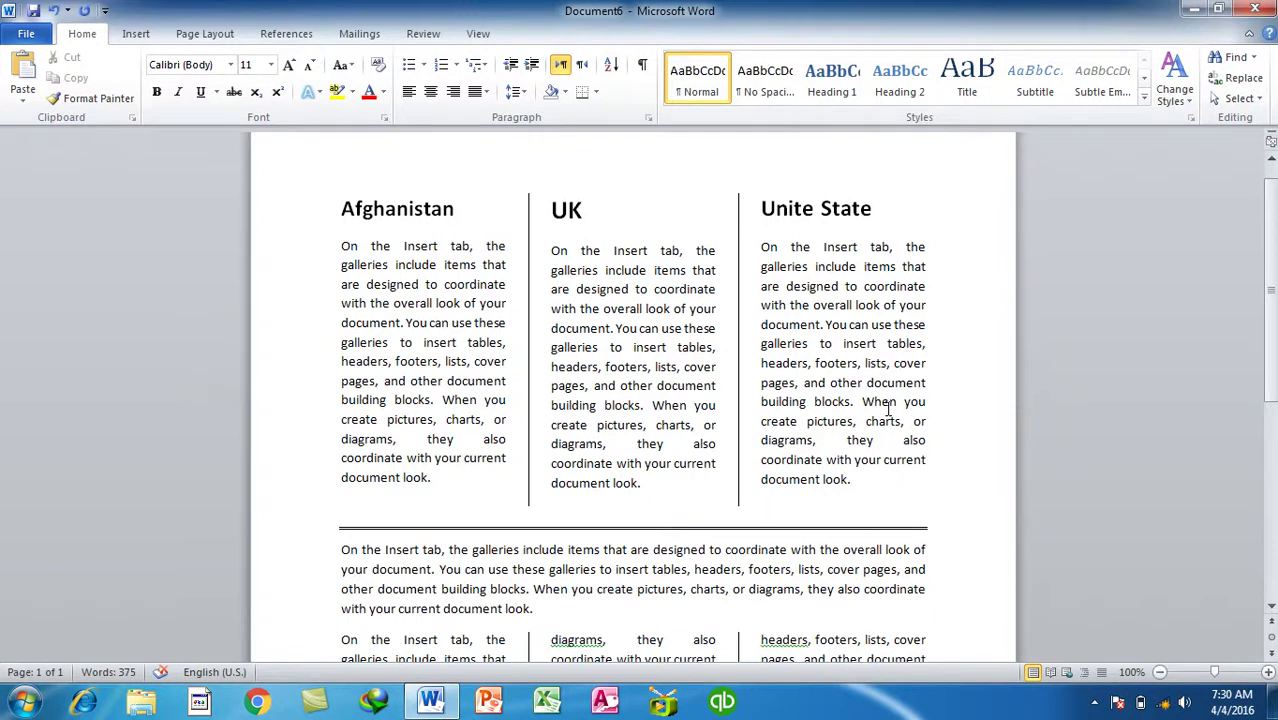
key(ctrl+w)
- Discard Document6's changes and start a new blank document
key(n)
key(ctrl+n)
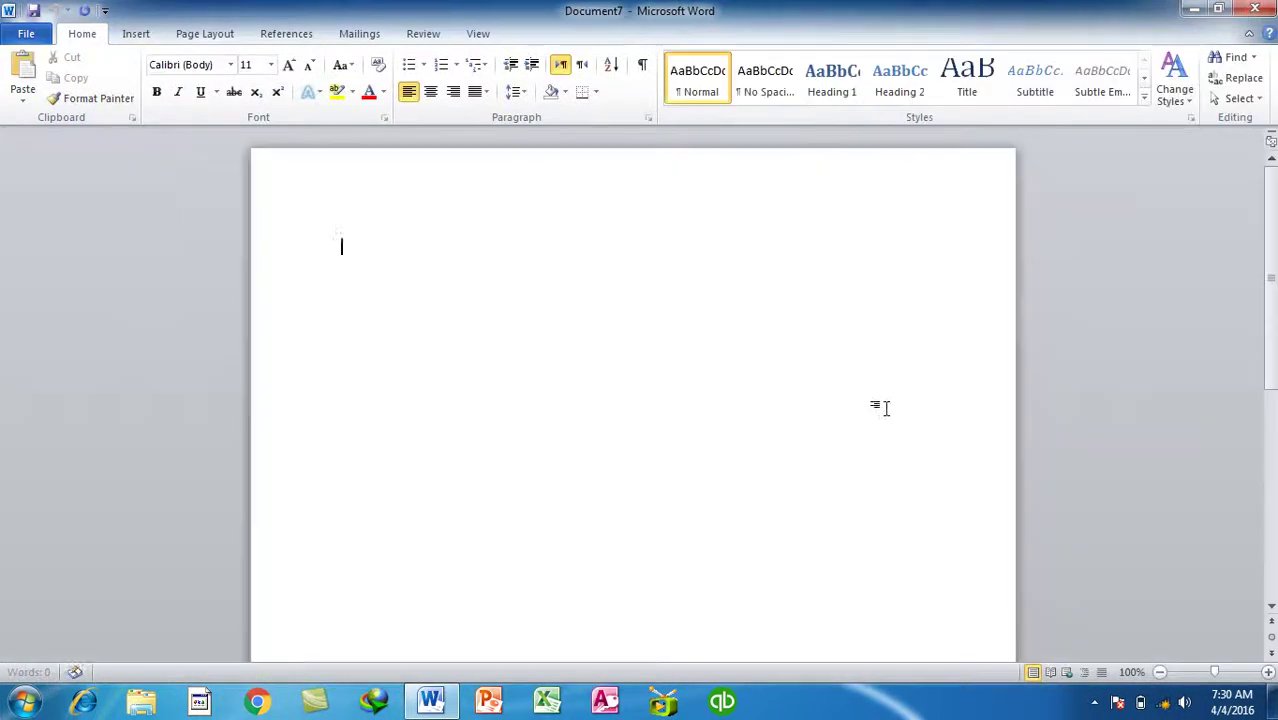
click(213, 33)
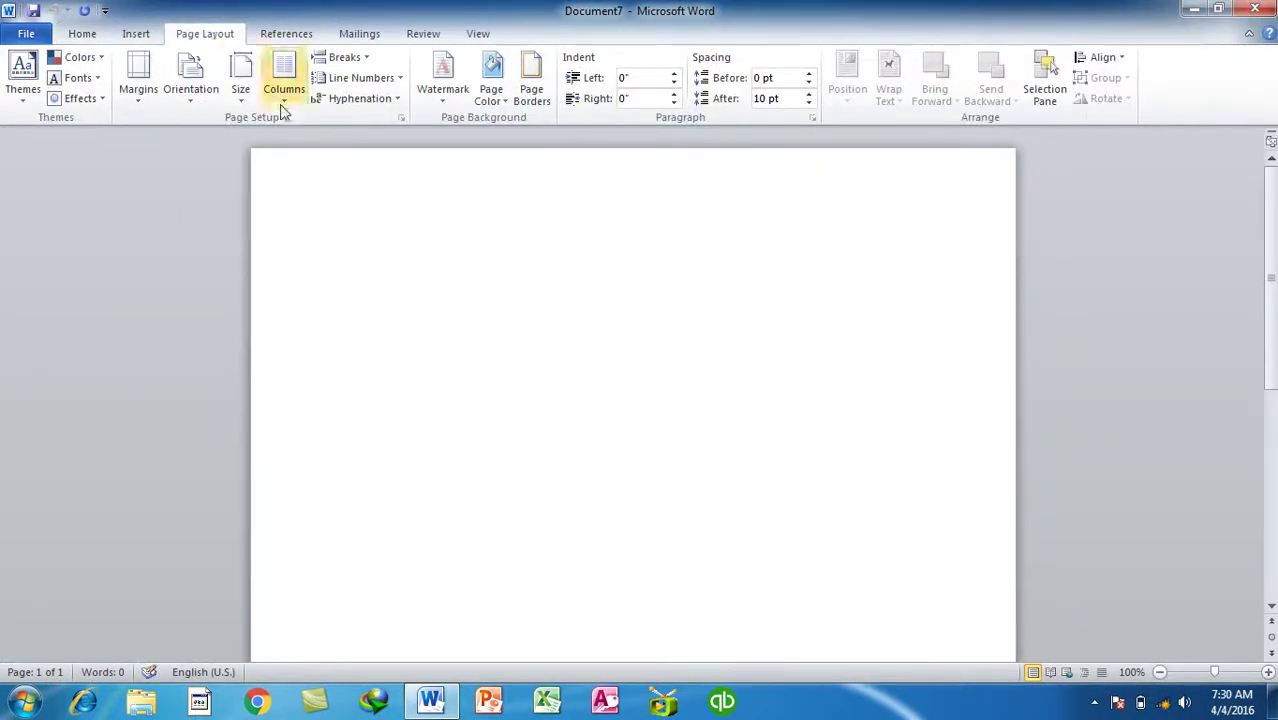
click(358, 58)
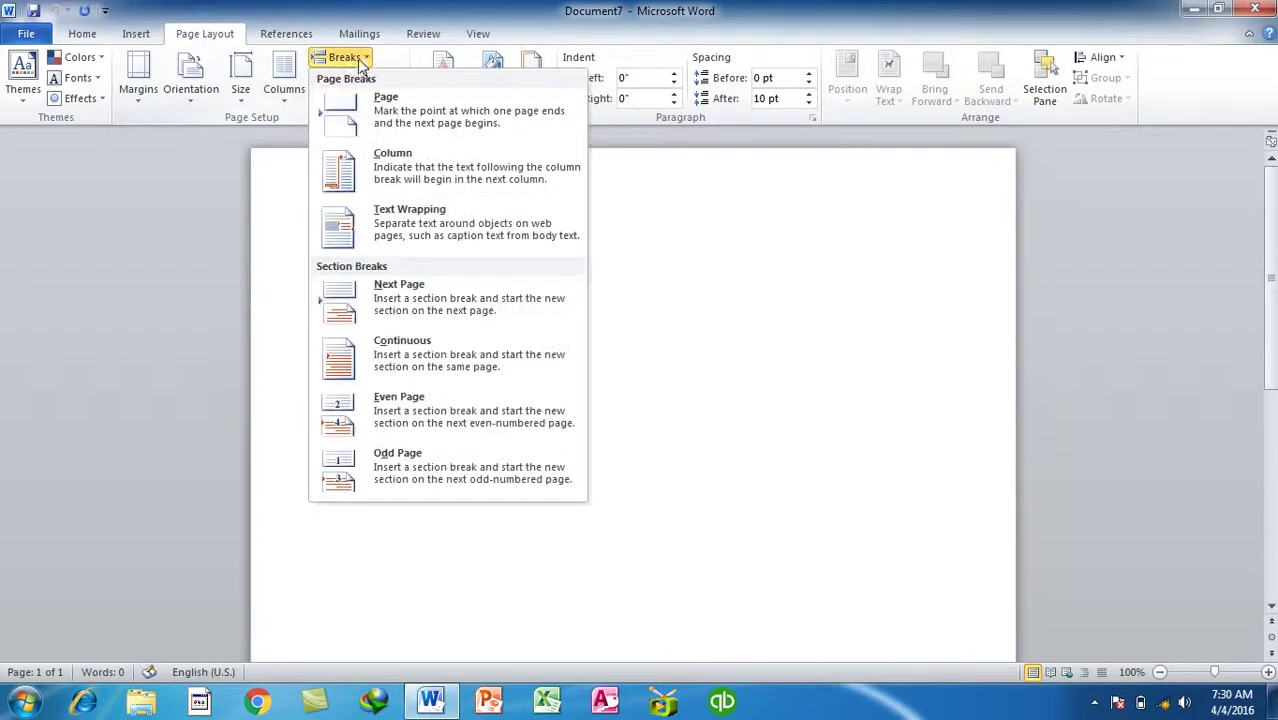
click(933, 395)
- Generate three paragraphs of sample text with =rand()
text(=rand()
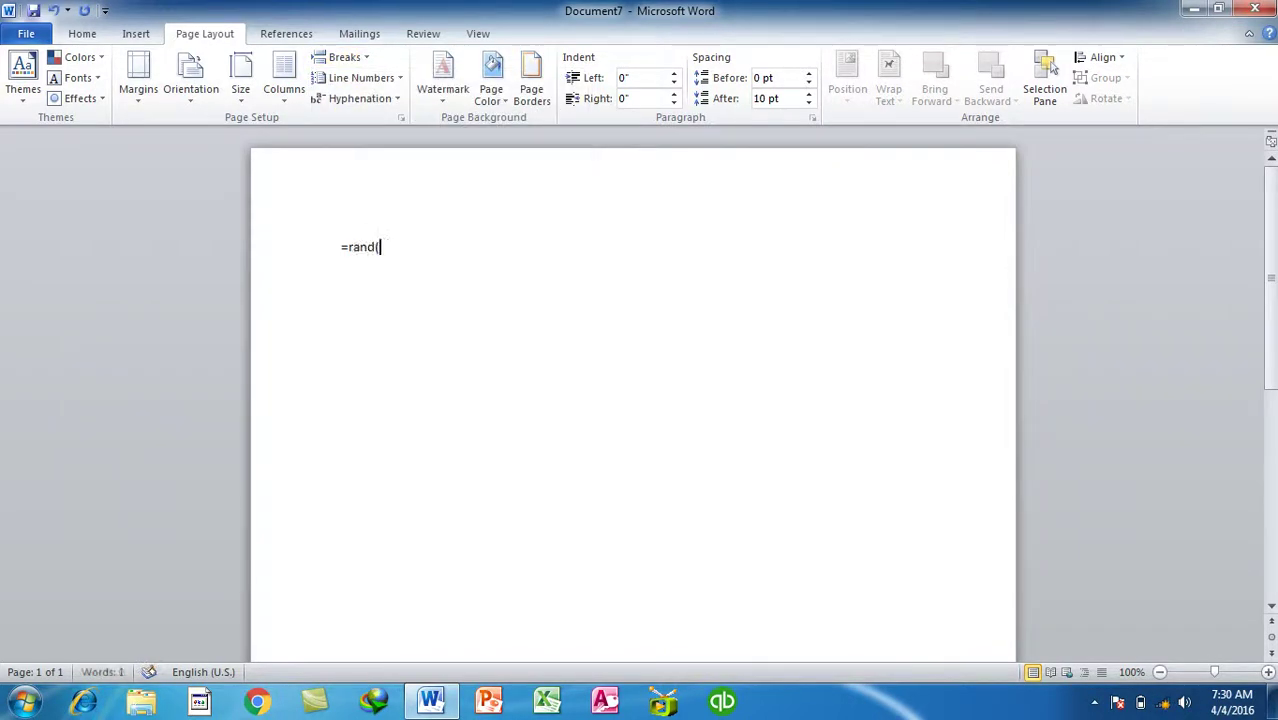
text())
key(Return)
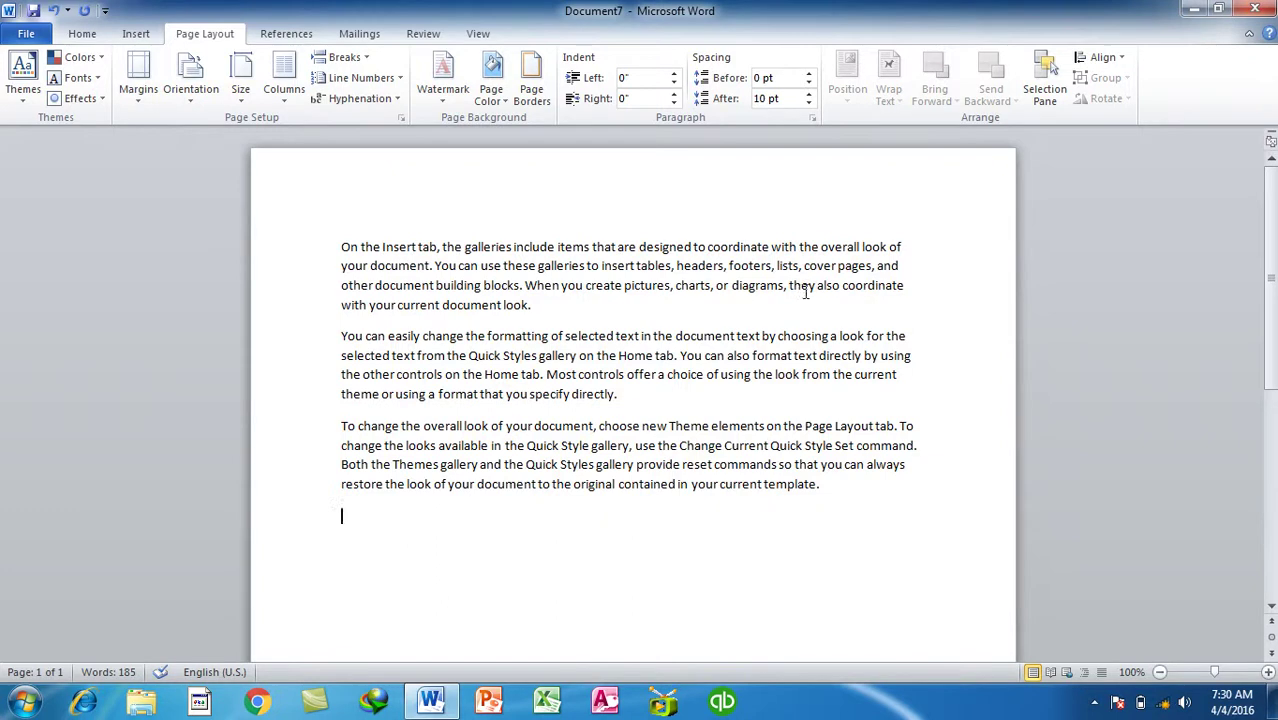
click(357, 77)
click(349, 59)
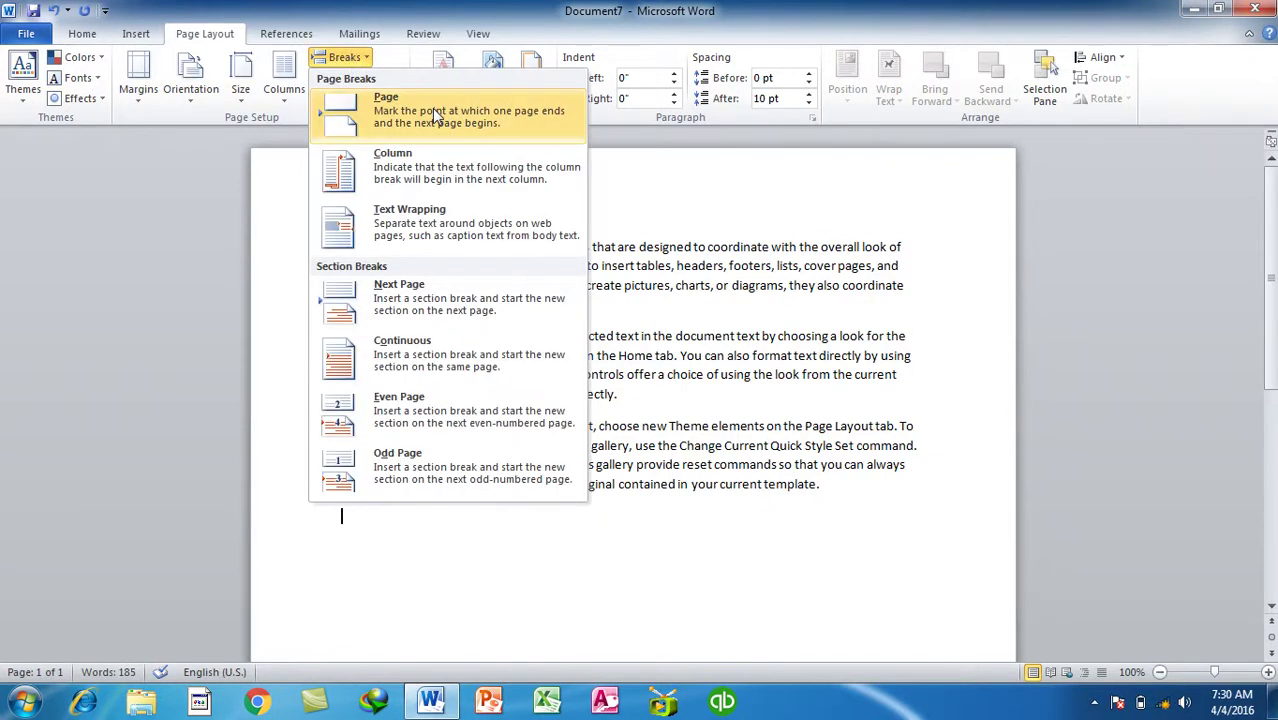
click(812, 537)
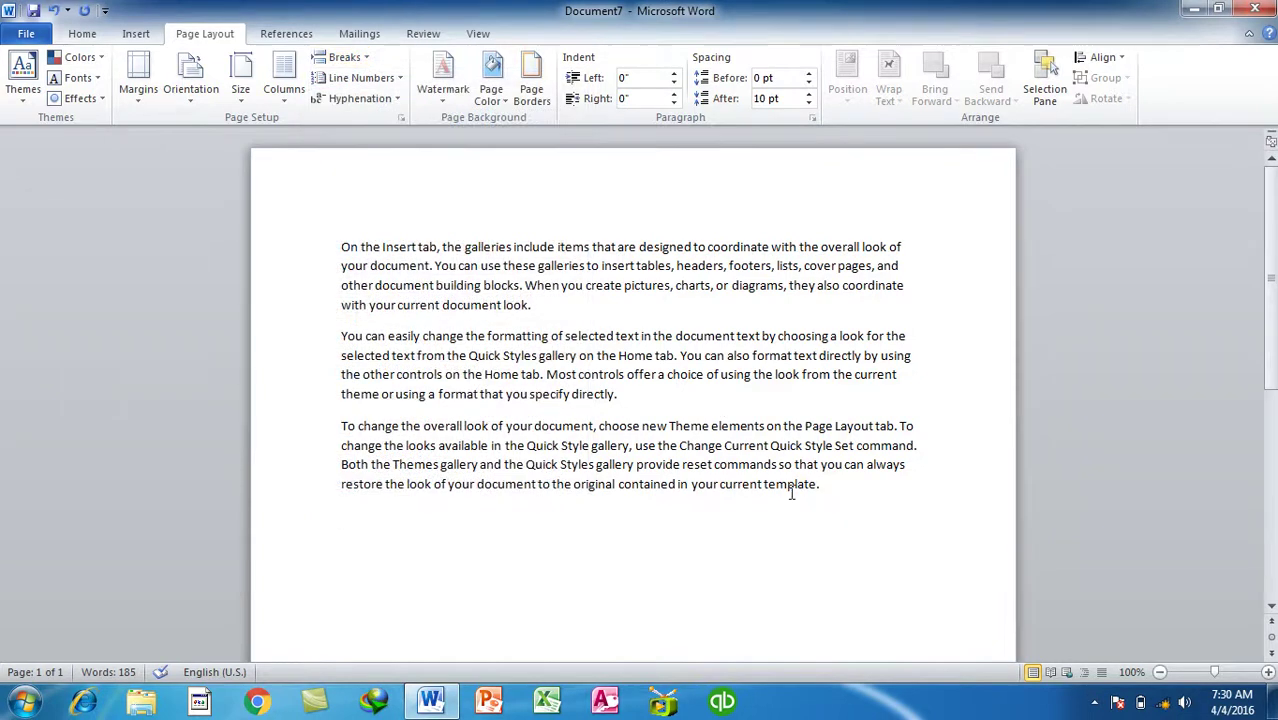
- Insert a page break and undo it, then insert a column break after the text
click(343, 57)
click(390, 115)
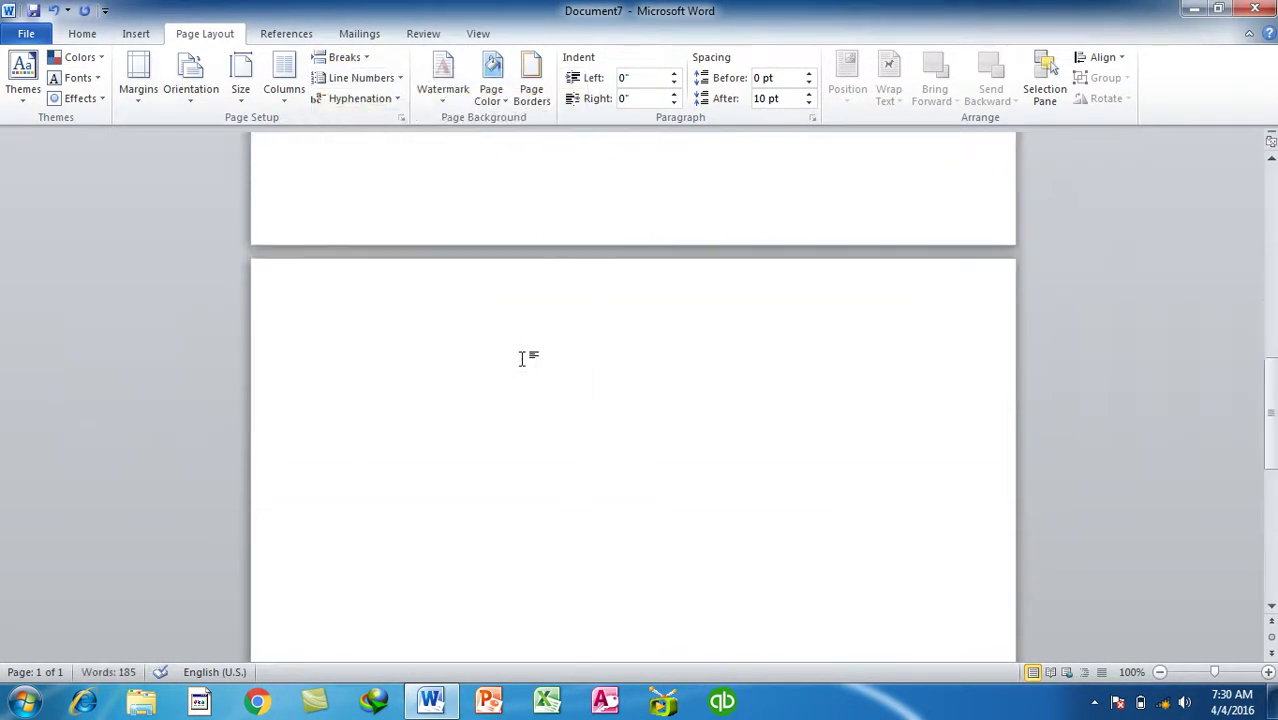
key(ctrl+z)
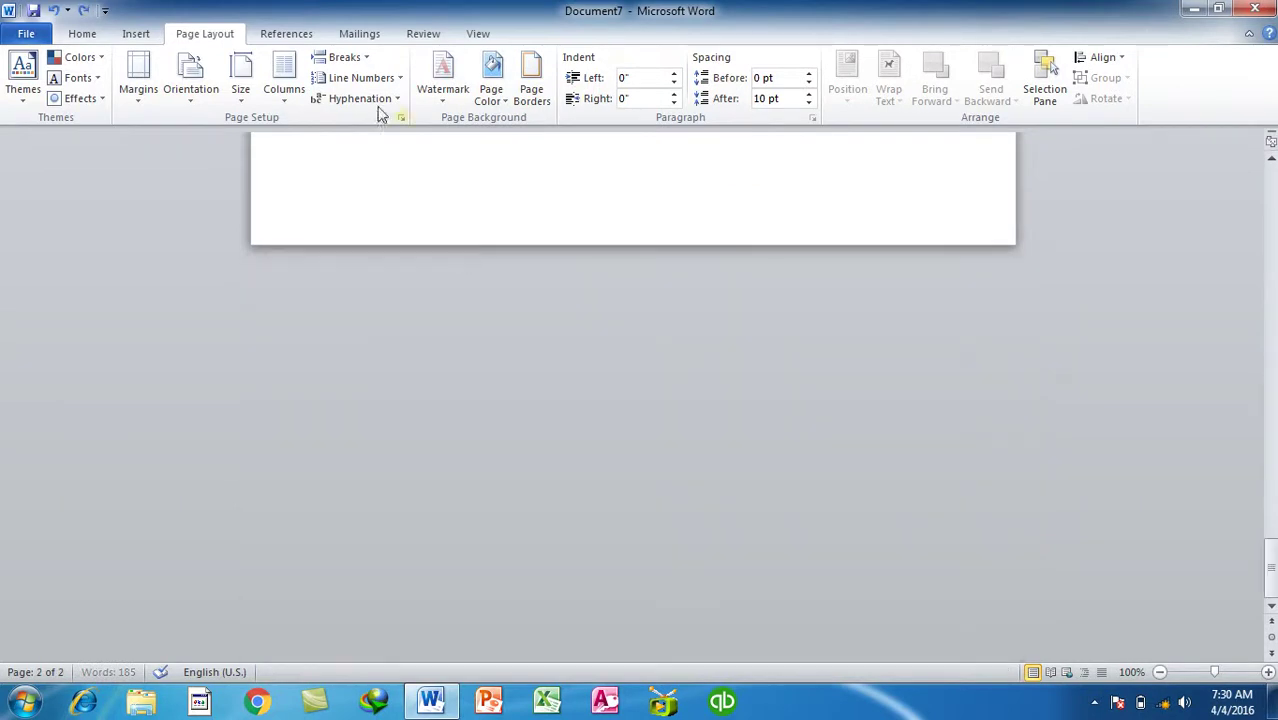
click(343, 57)
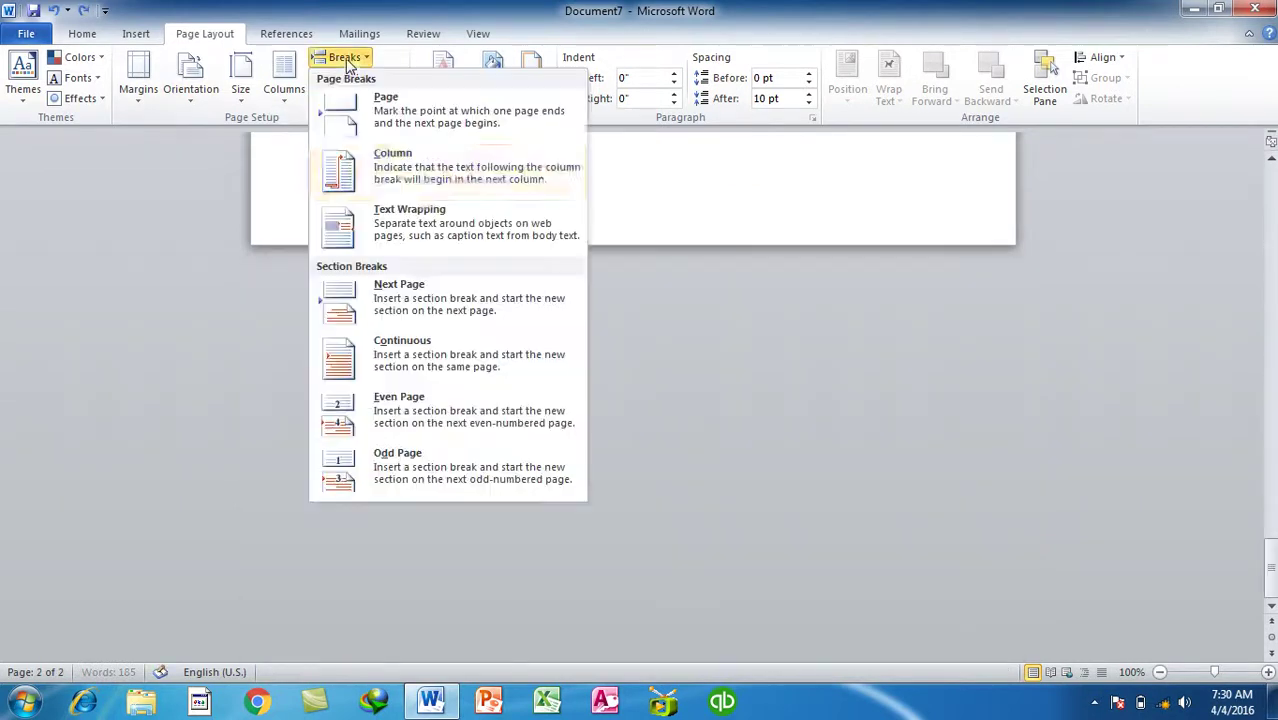
click(397, 187)
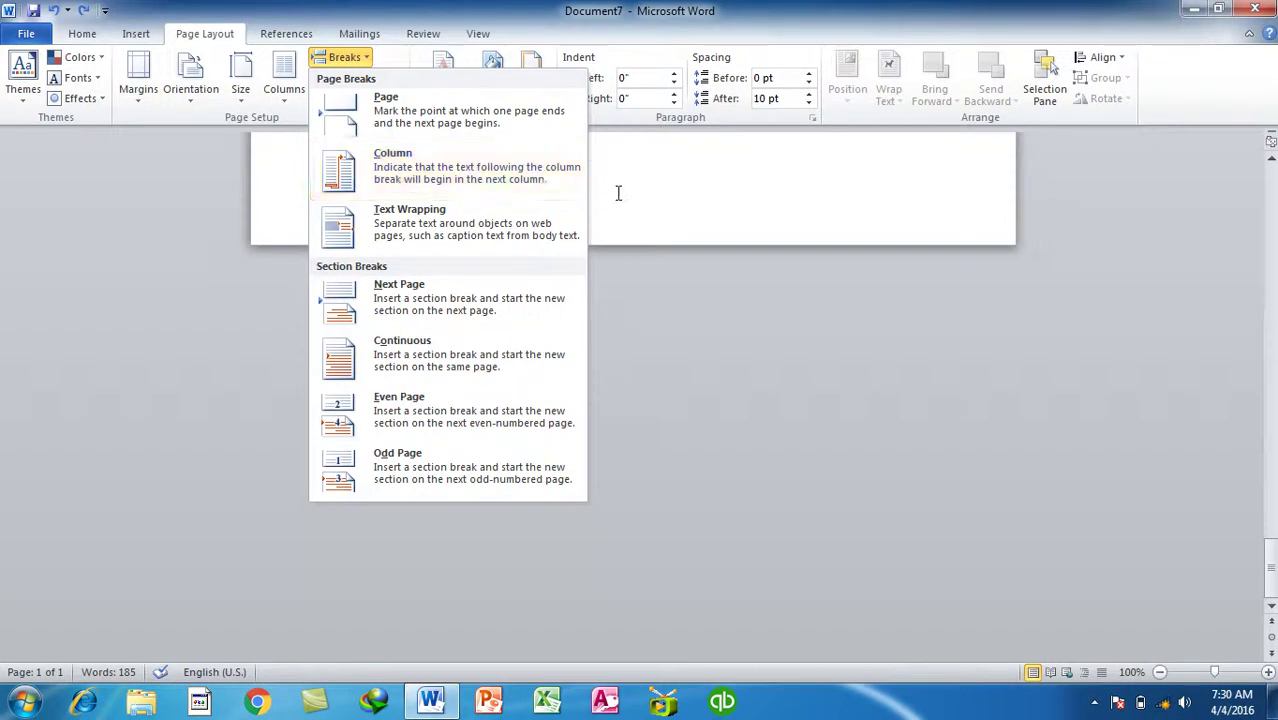
scroll(608, 203, up, 5)
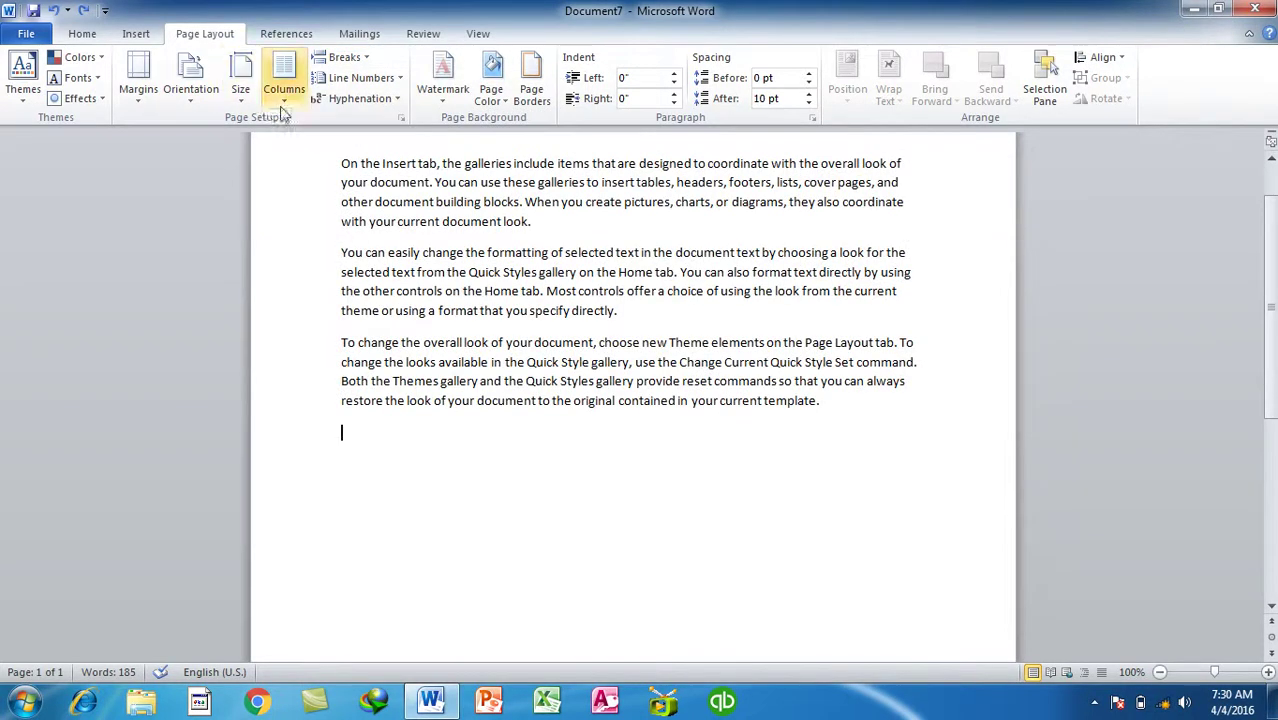
- Lay the text out in two columns, try and remove a column break, then close Document7
click(284, 75)
click(331, 186)
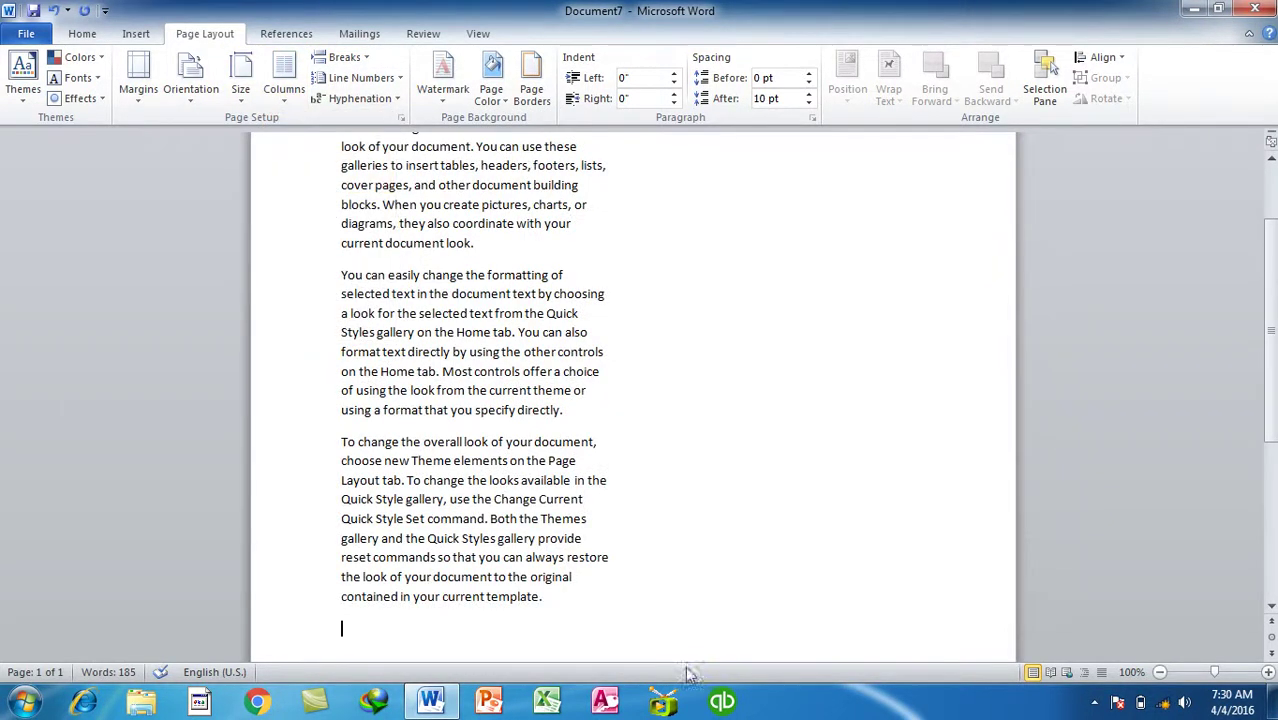
click(343, 57)
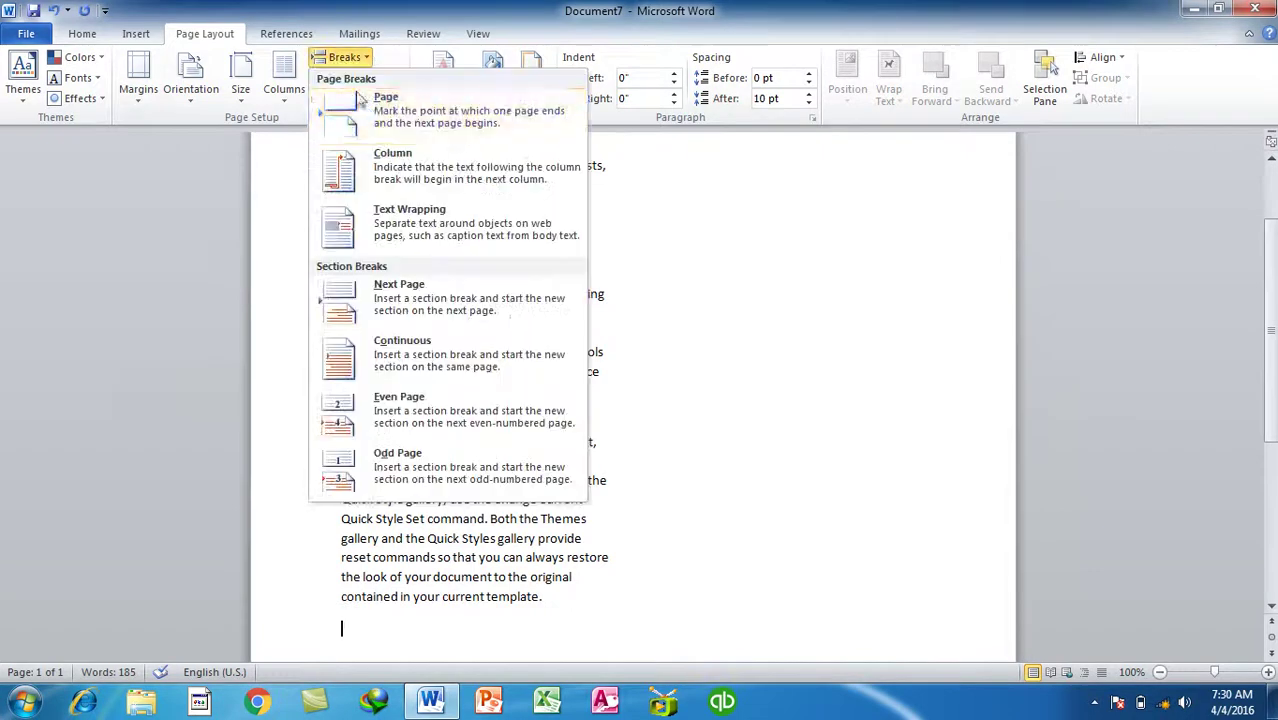
click(398, 163)
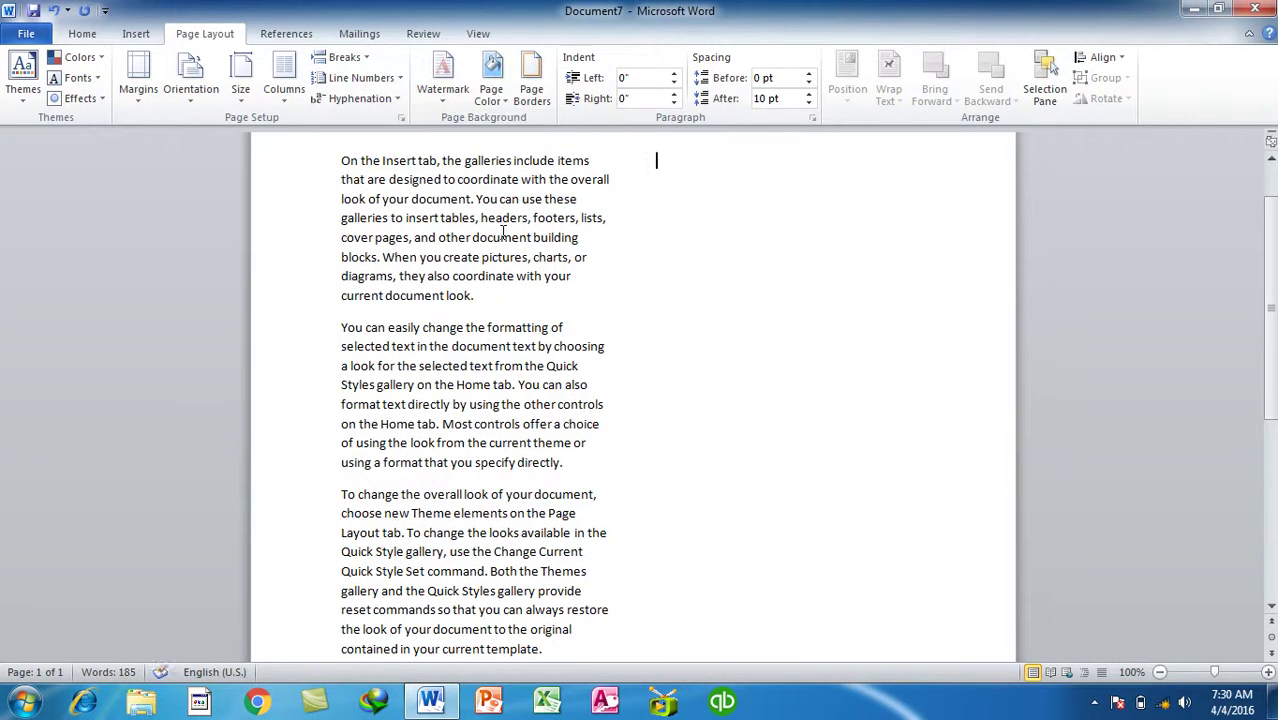
key(BackSpace)
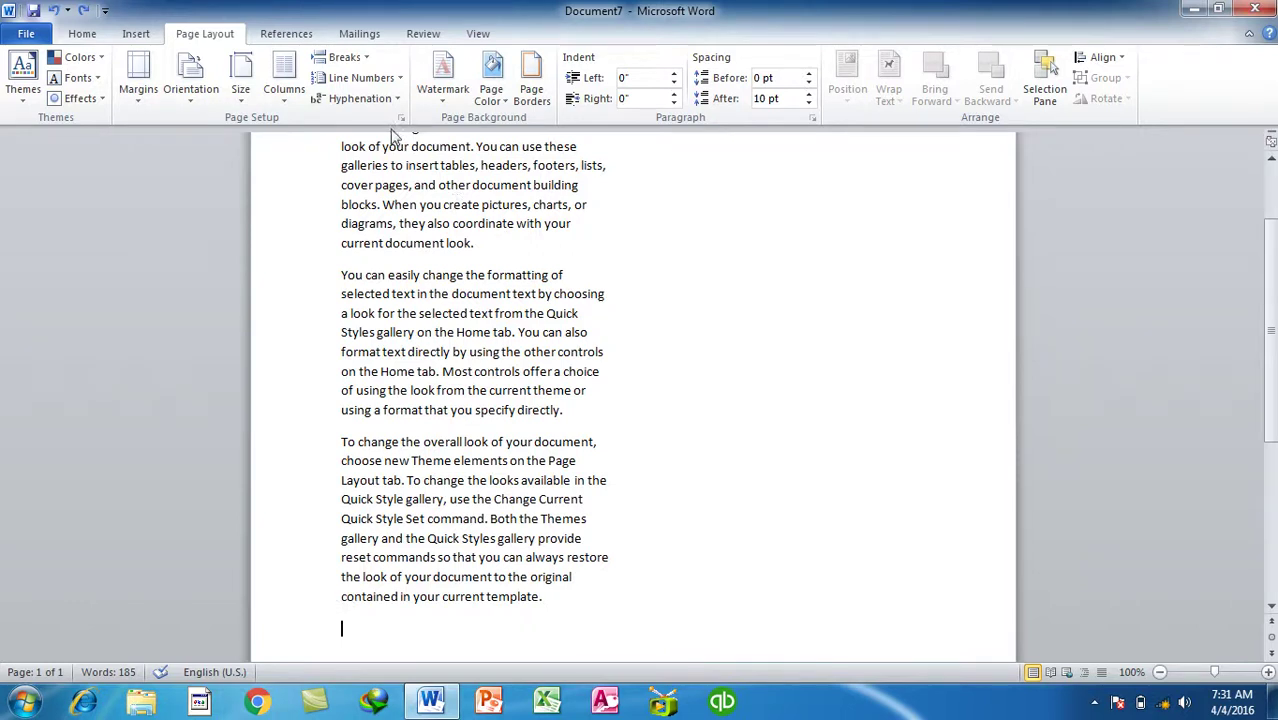
click(340, 57)
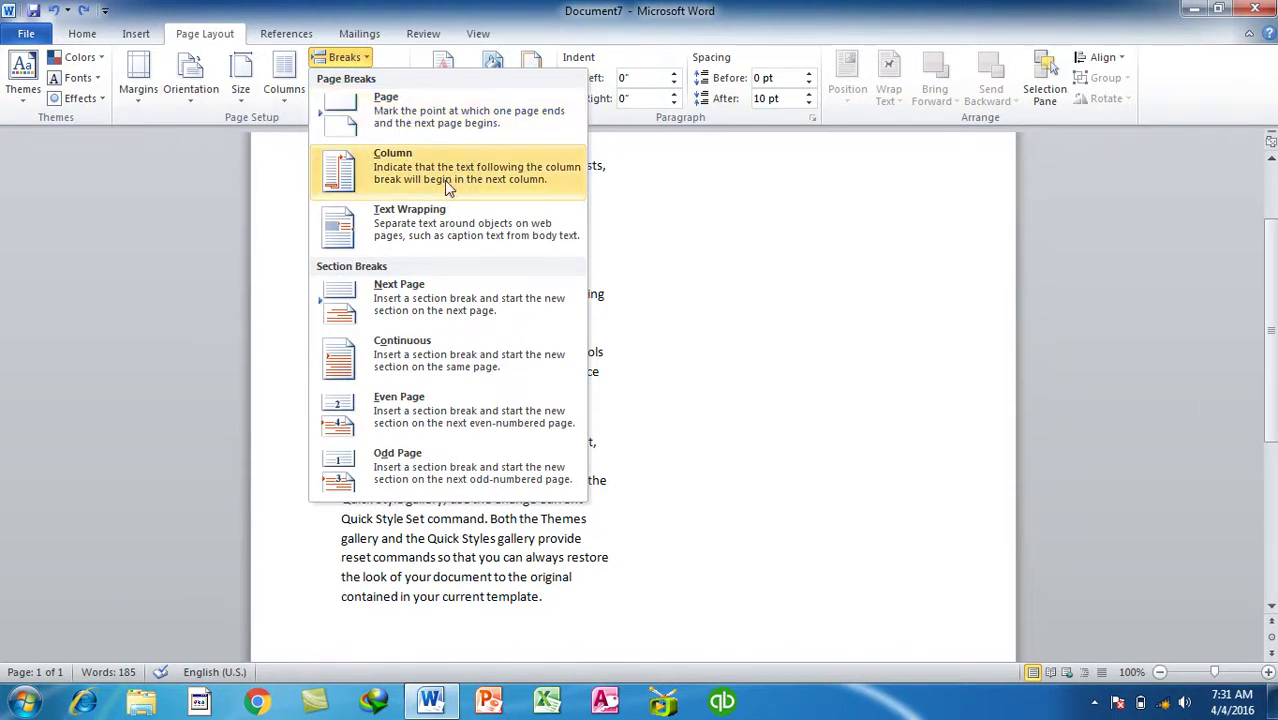
key(alt+F4)
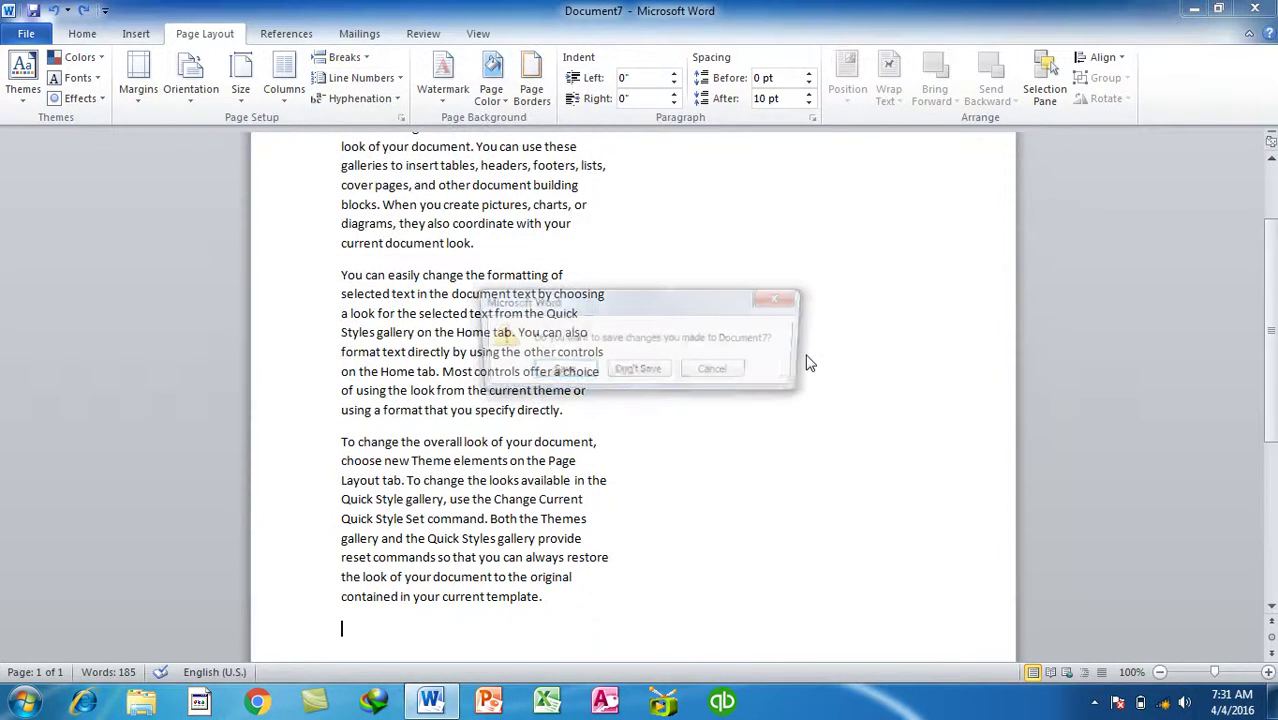
- Discard Document7 and generate a sample paragraph in Document8 with =rand()
text(n=rand)
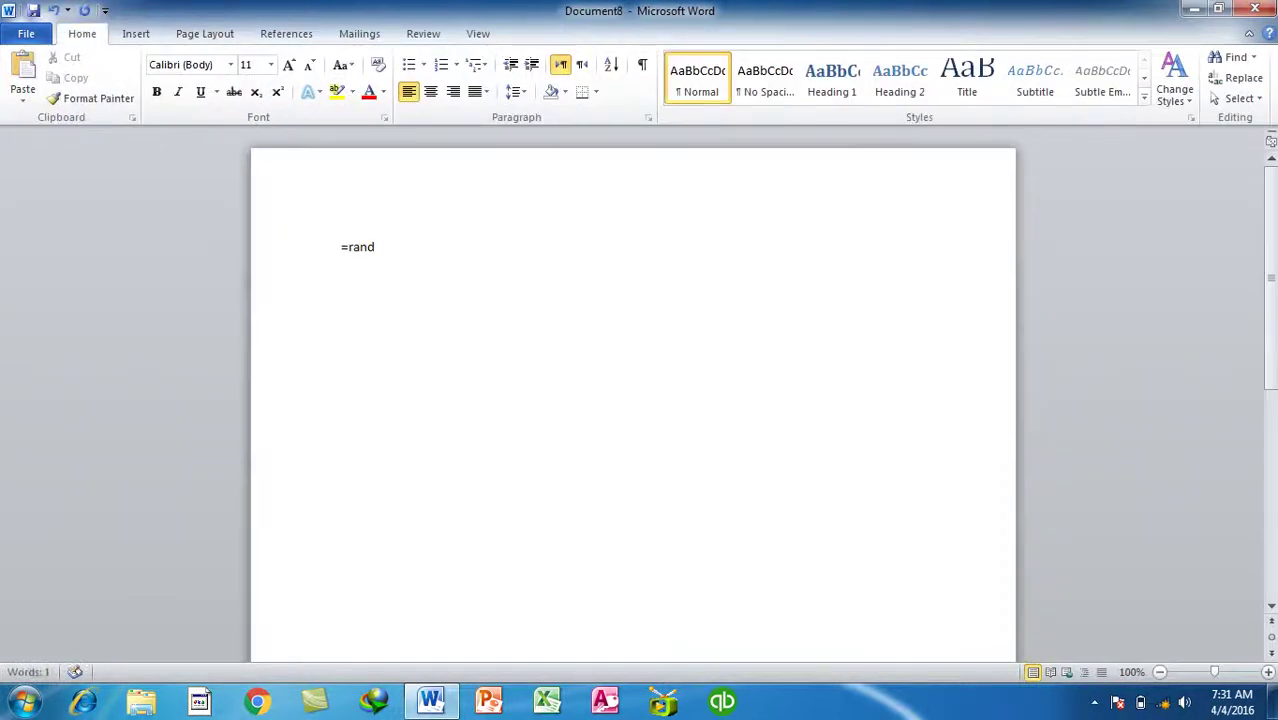
key(BackSpace)
text(d())
key(Return)
key(BackSpace)
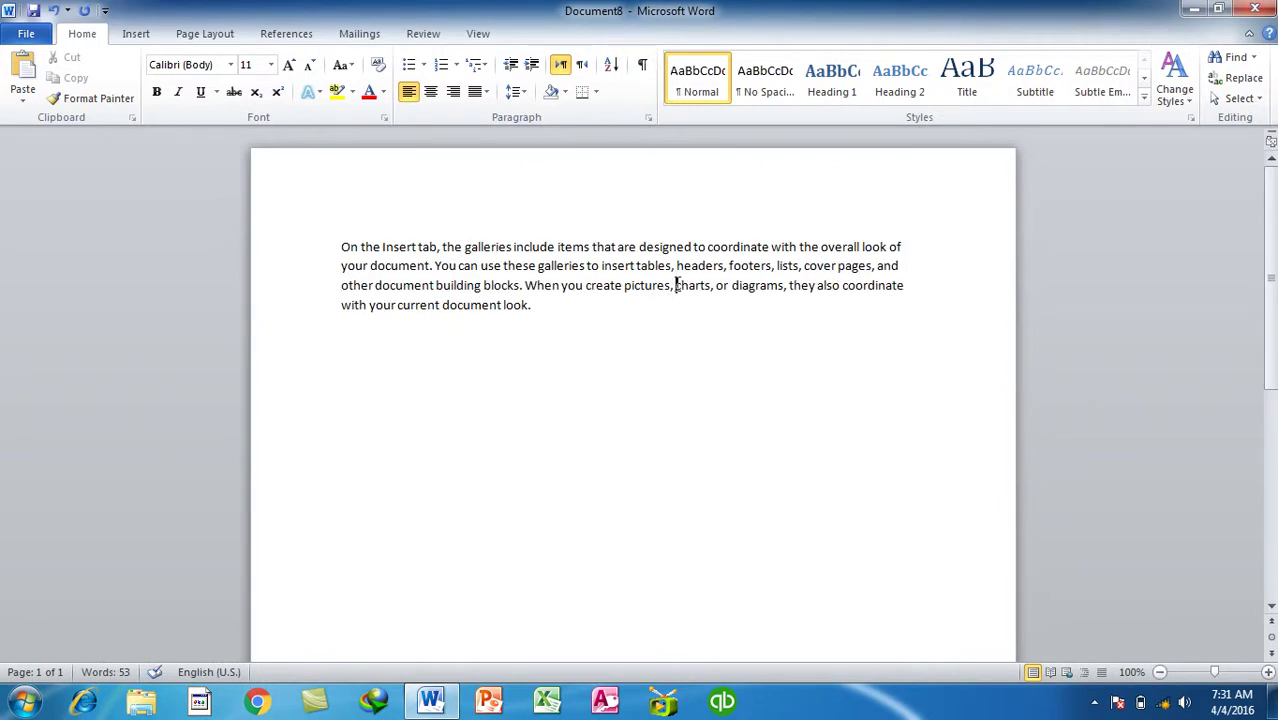
- Insert a Text Wrapping break after "pictures," in the sample paragraph
click(204, 33)
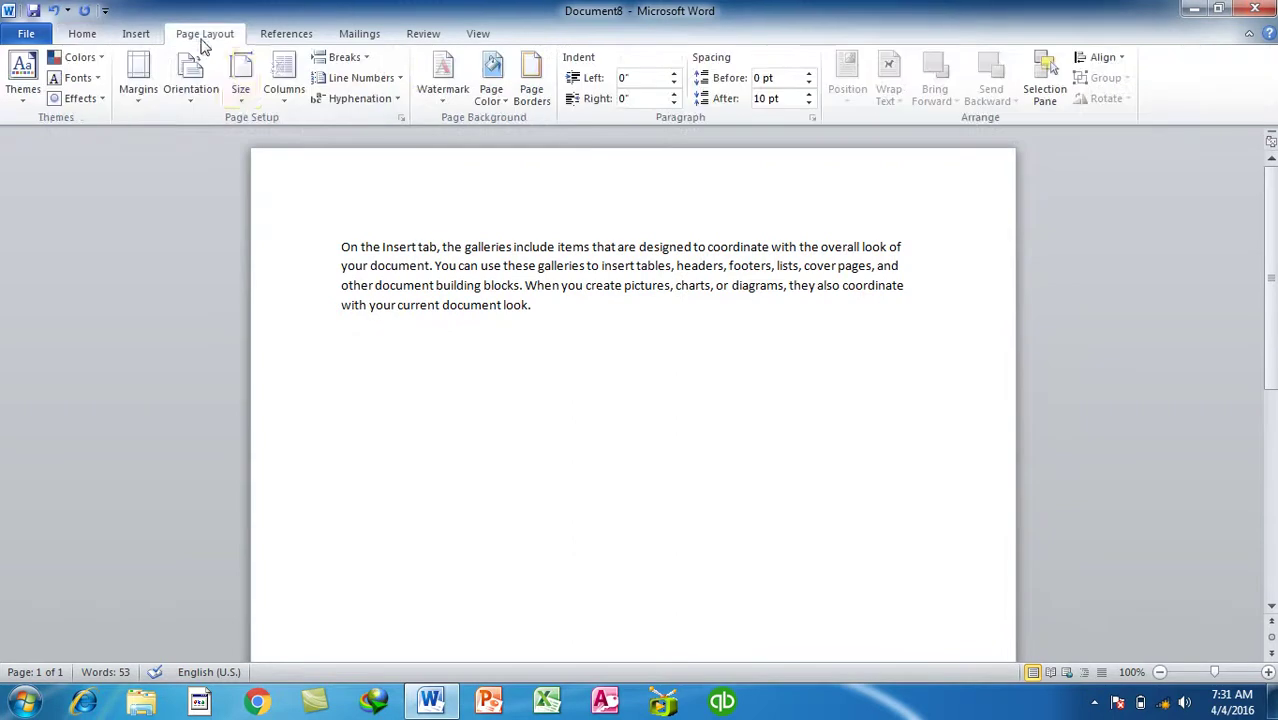
click(341, 60)
click(401, 222)
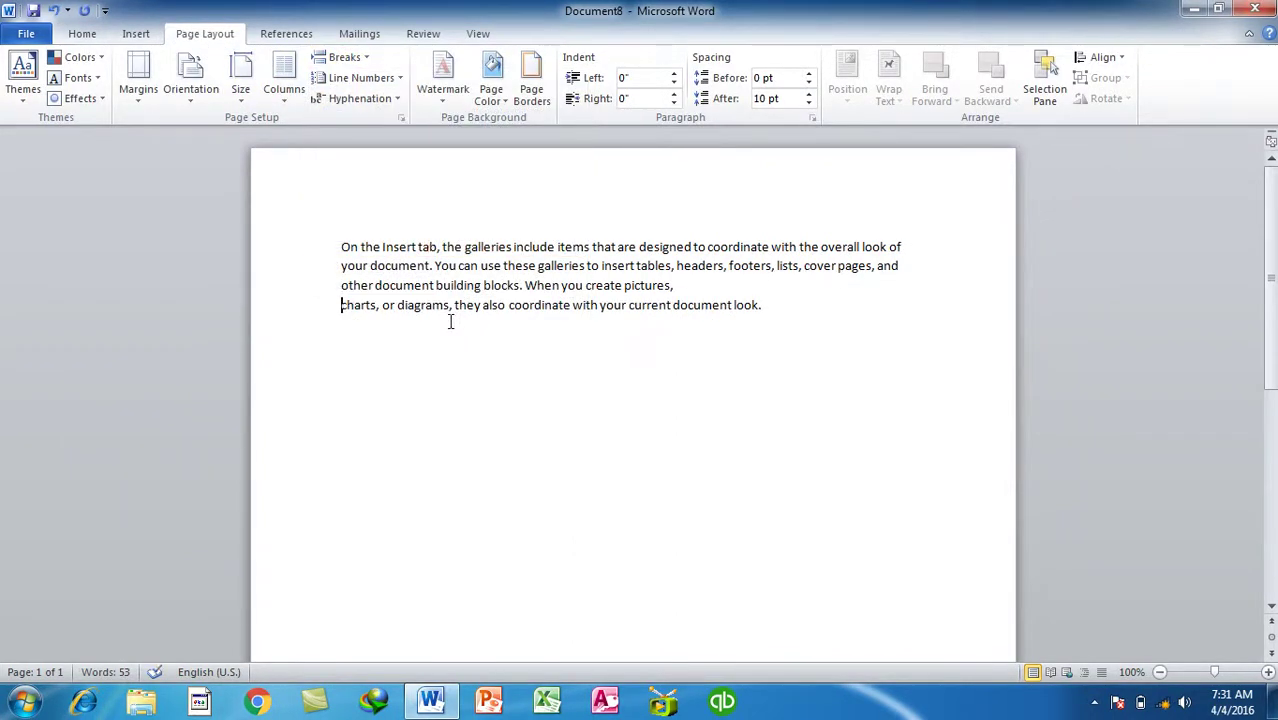
key(ctrl+z)
click(365, 58)
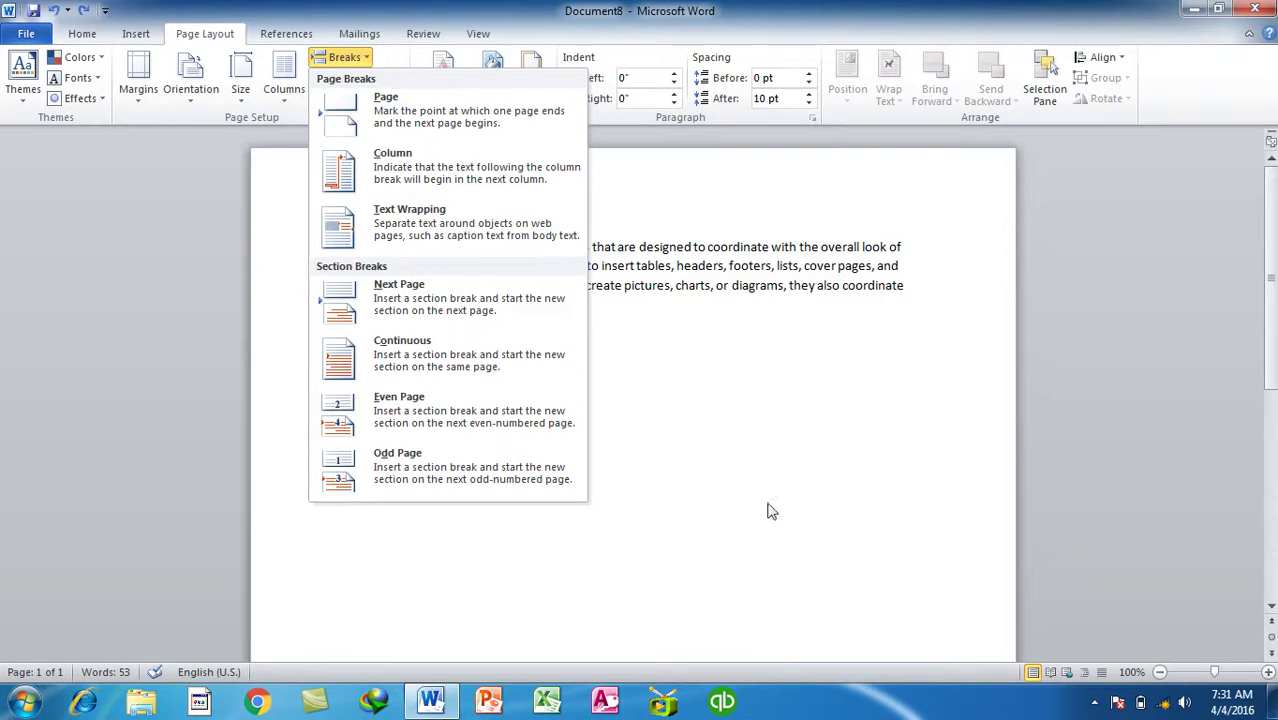
click(773, 432)
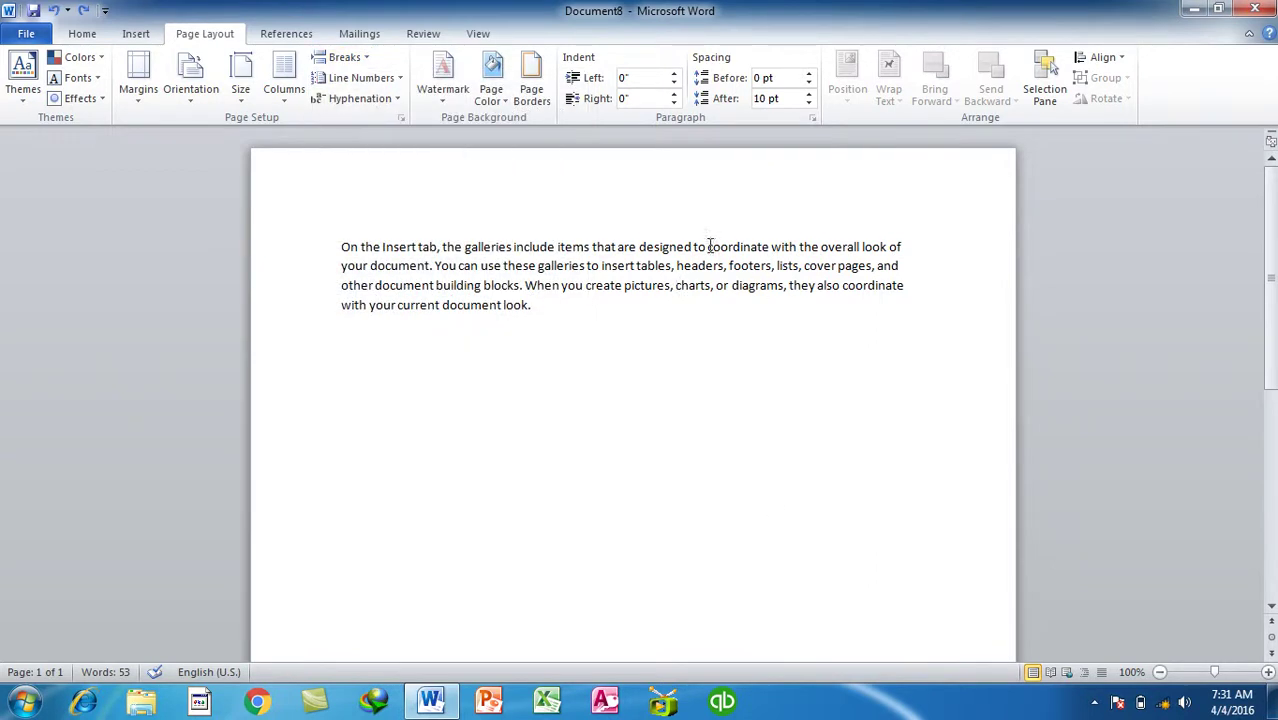
click(345, 57)
click(407, 220)
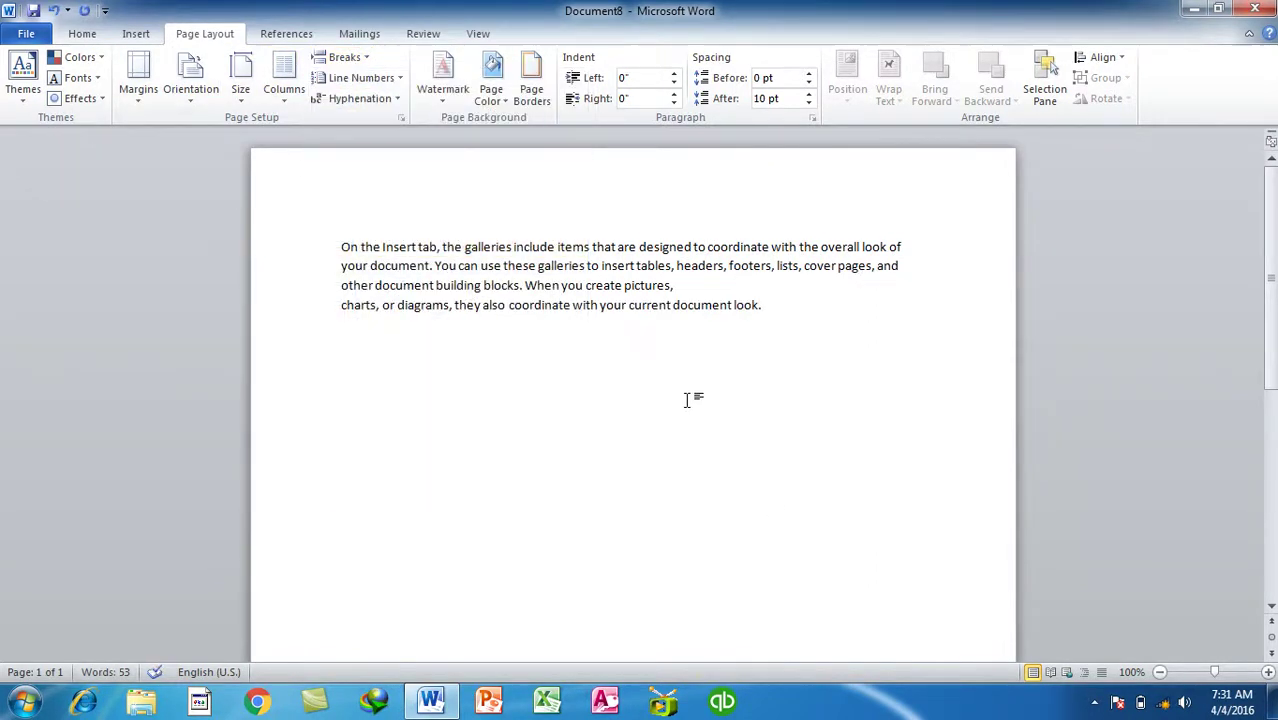
click(80, 32)
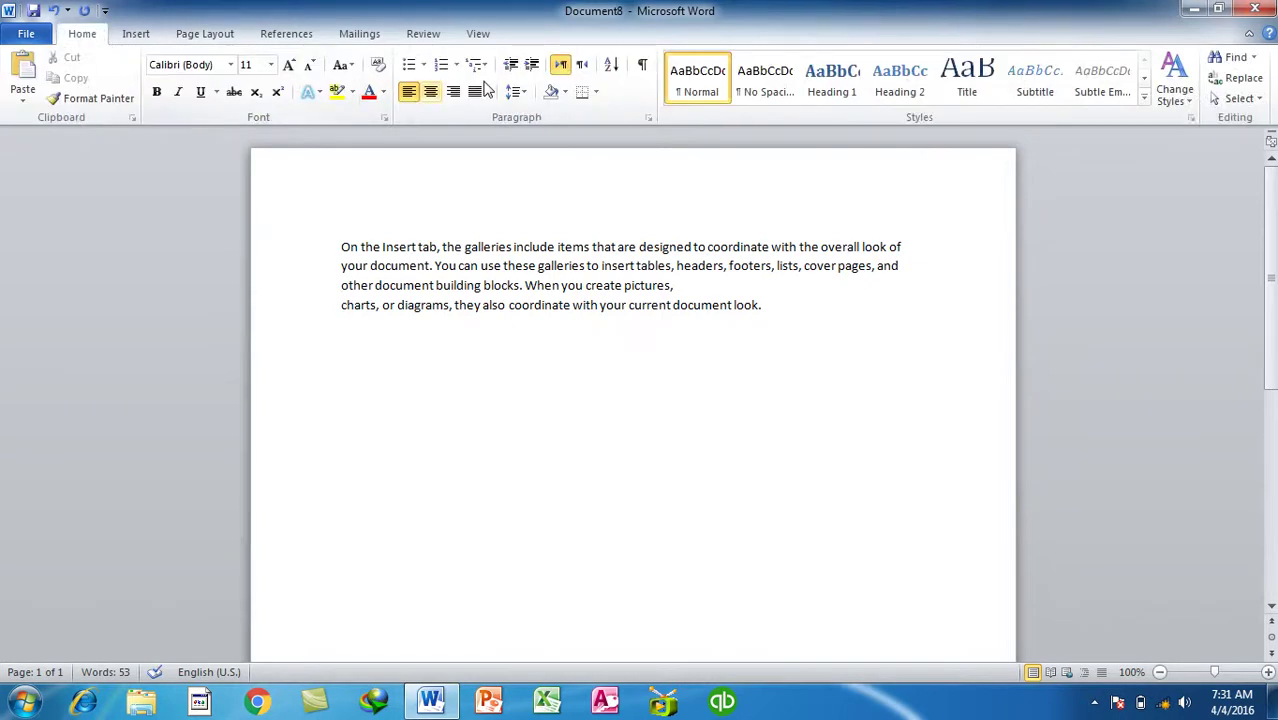
- Show formatting marks and test splitting the paragraph, undoing the split
click(643, 66)
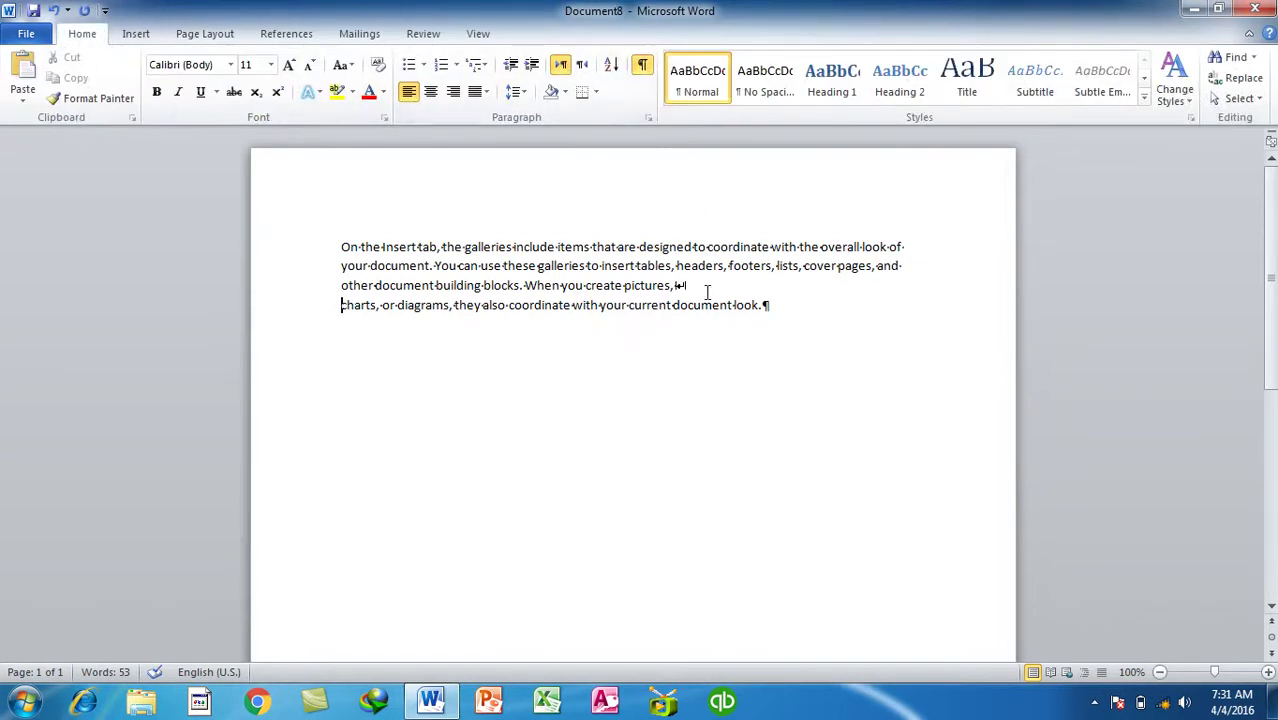
drag(696, 285, 322, 213)
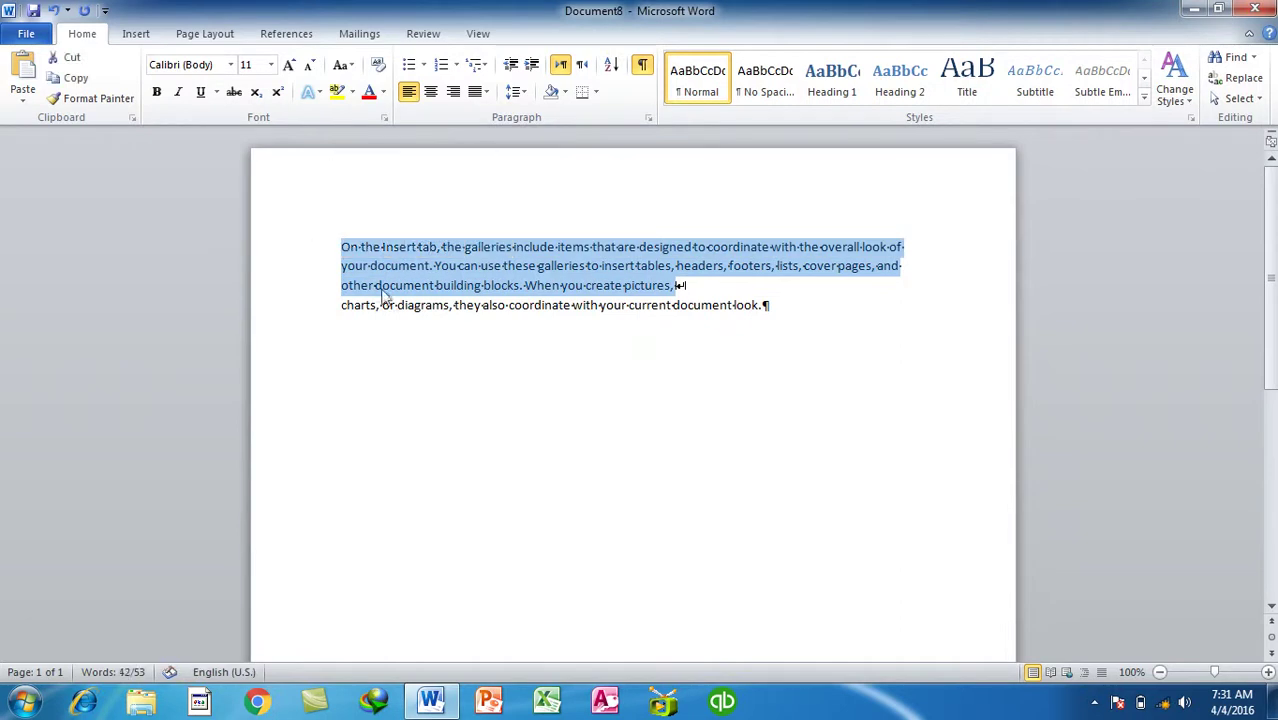
click(779, 406)
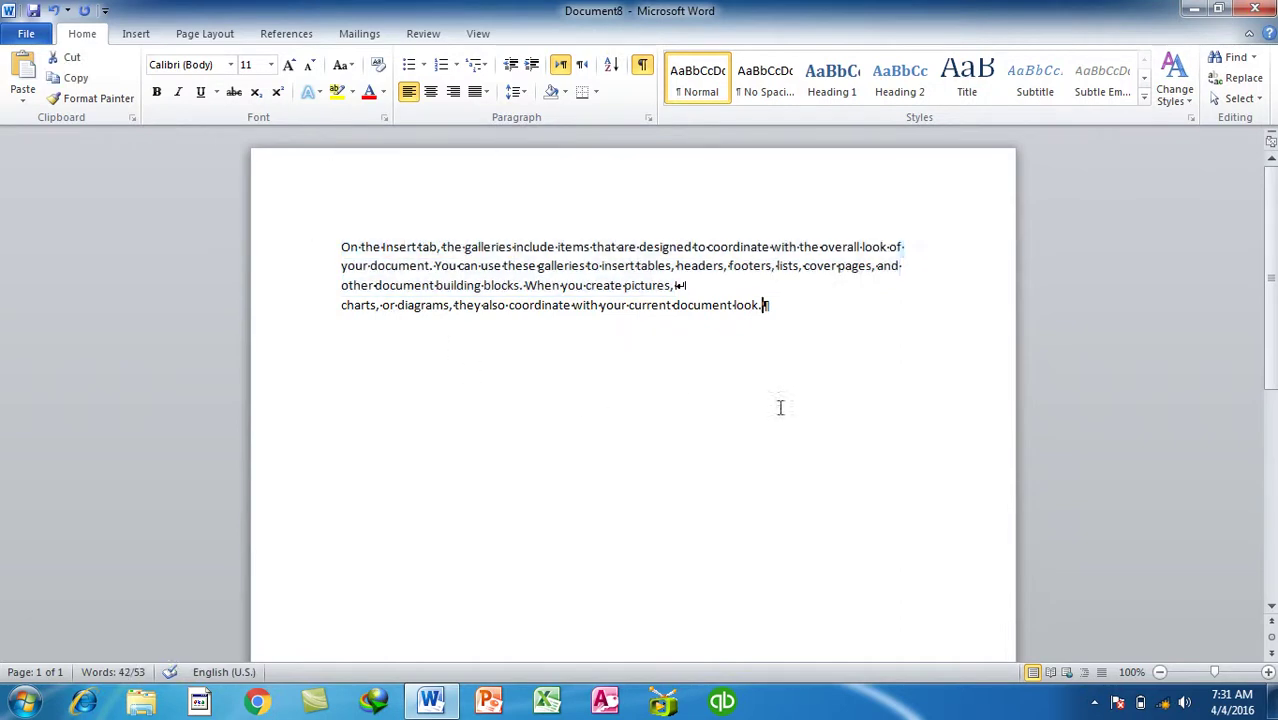
click(587, 307)
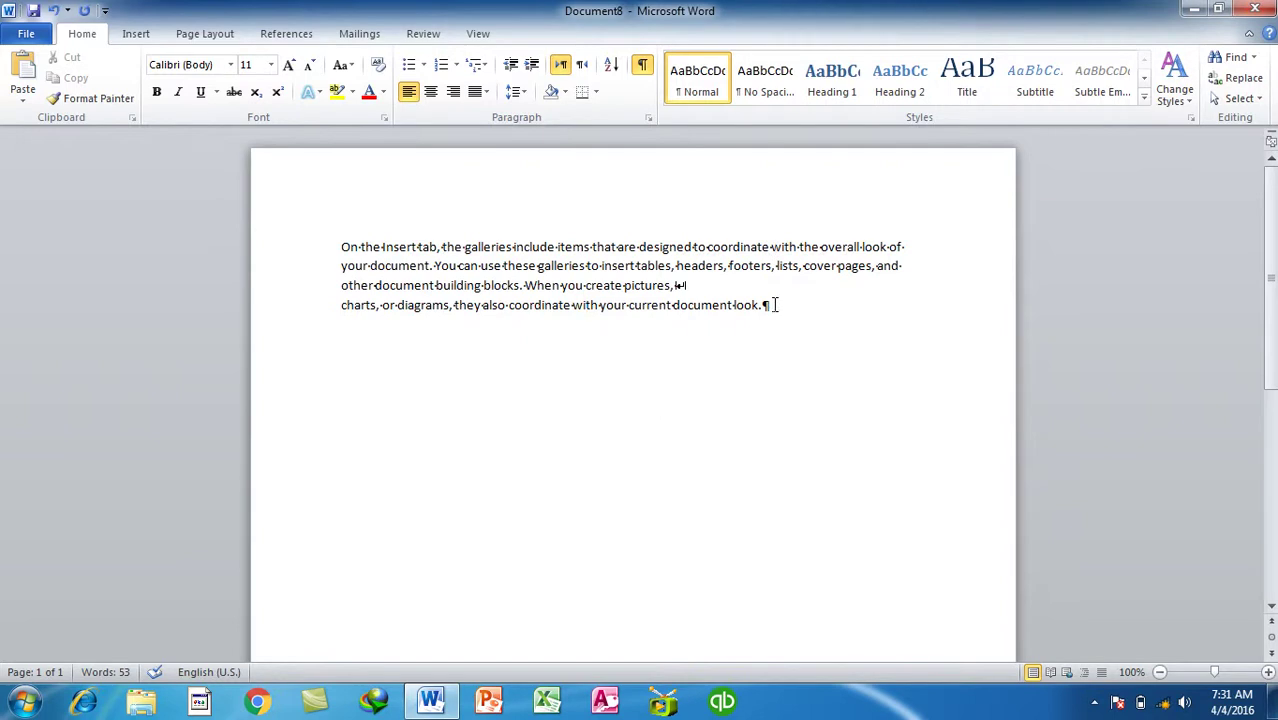
key(Return)
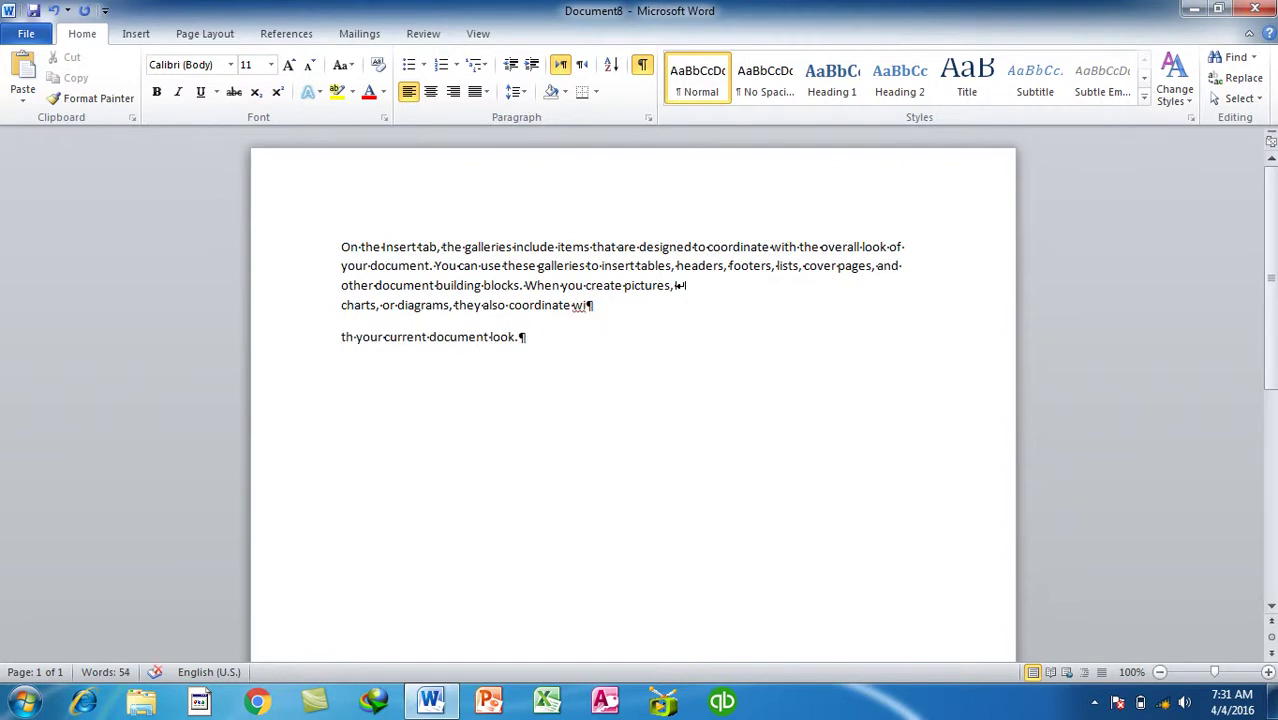
key(BackSpace)
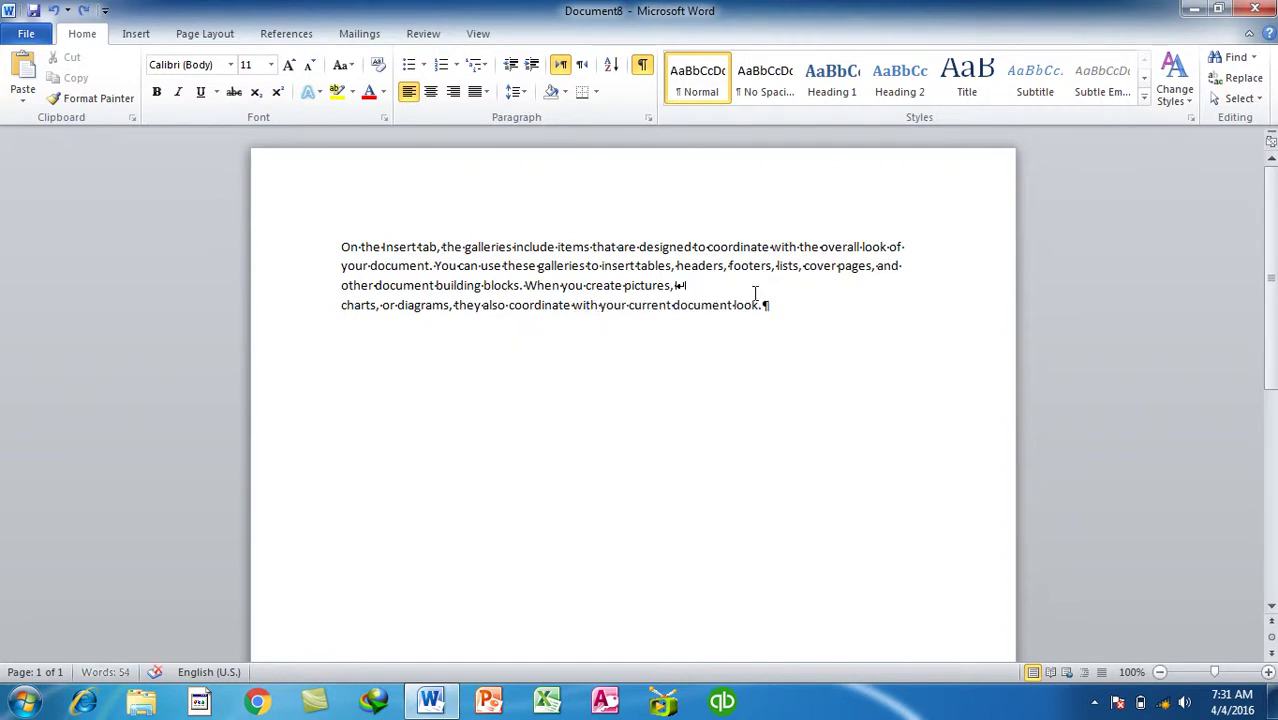
- Delete the line break after "pictures," so the paragraph flows continuously
click(756, 290)
key(Delete)
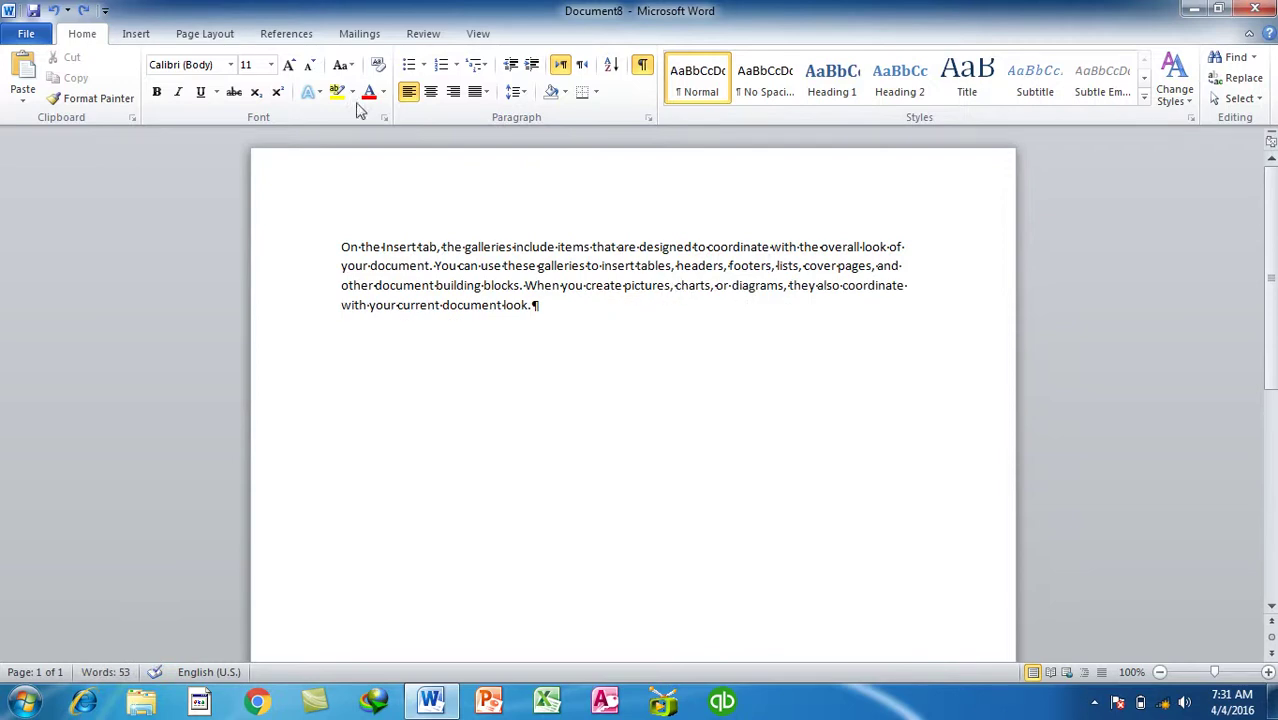
click(214, 34)
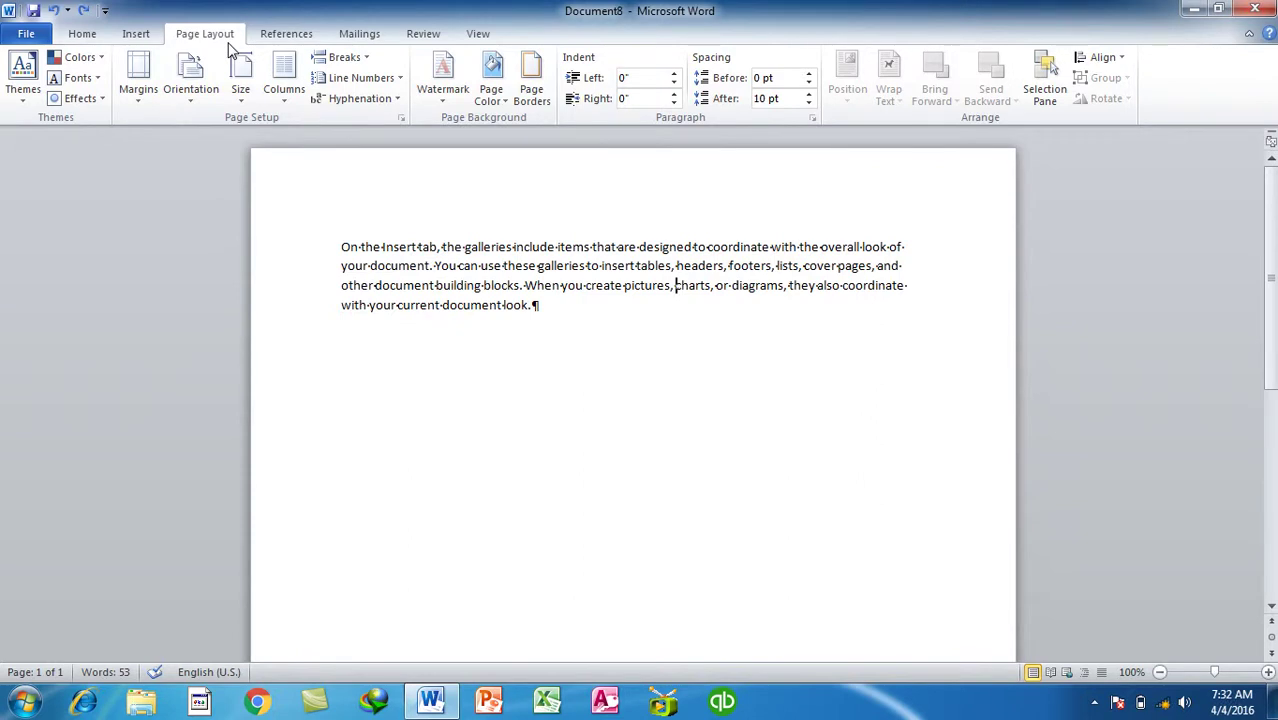
- Insert a Next Page section break from the Breaks list
click(343, 58)
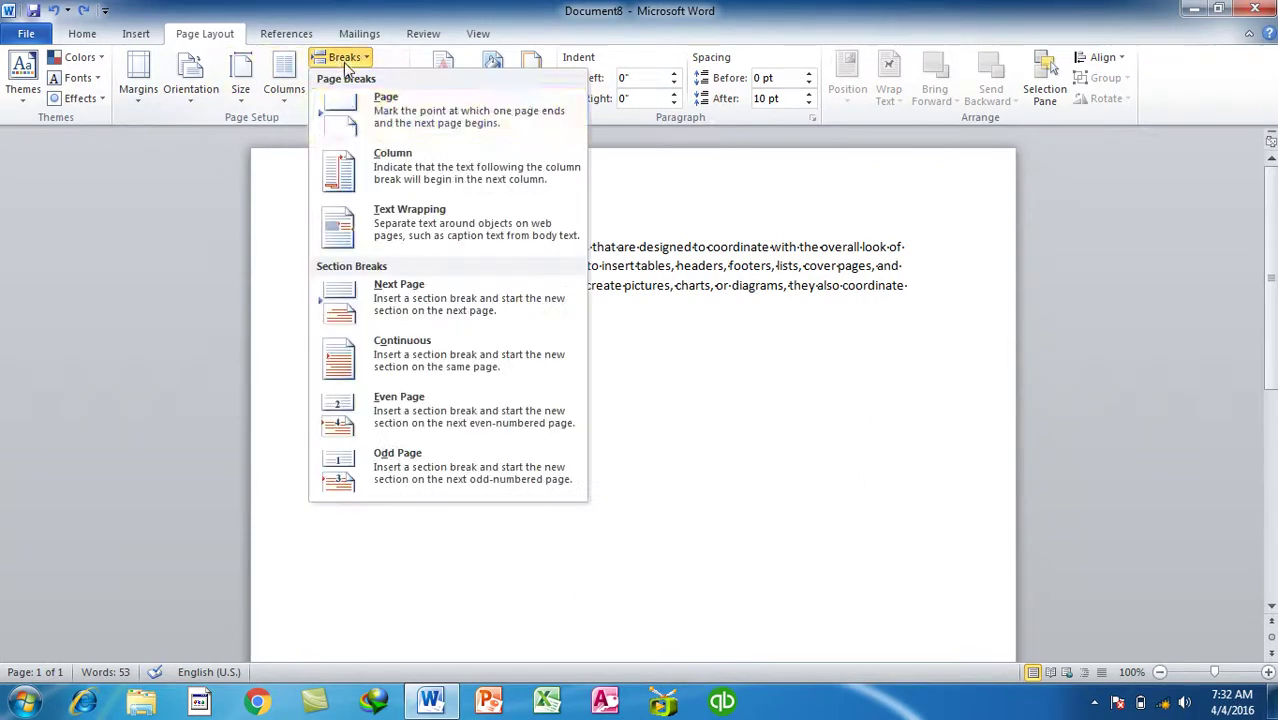
click(805, 397)
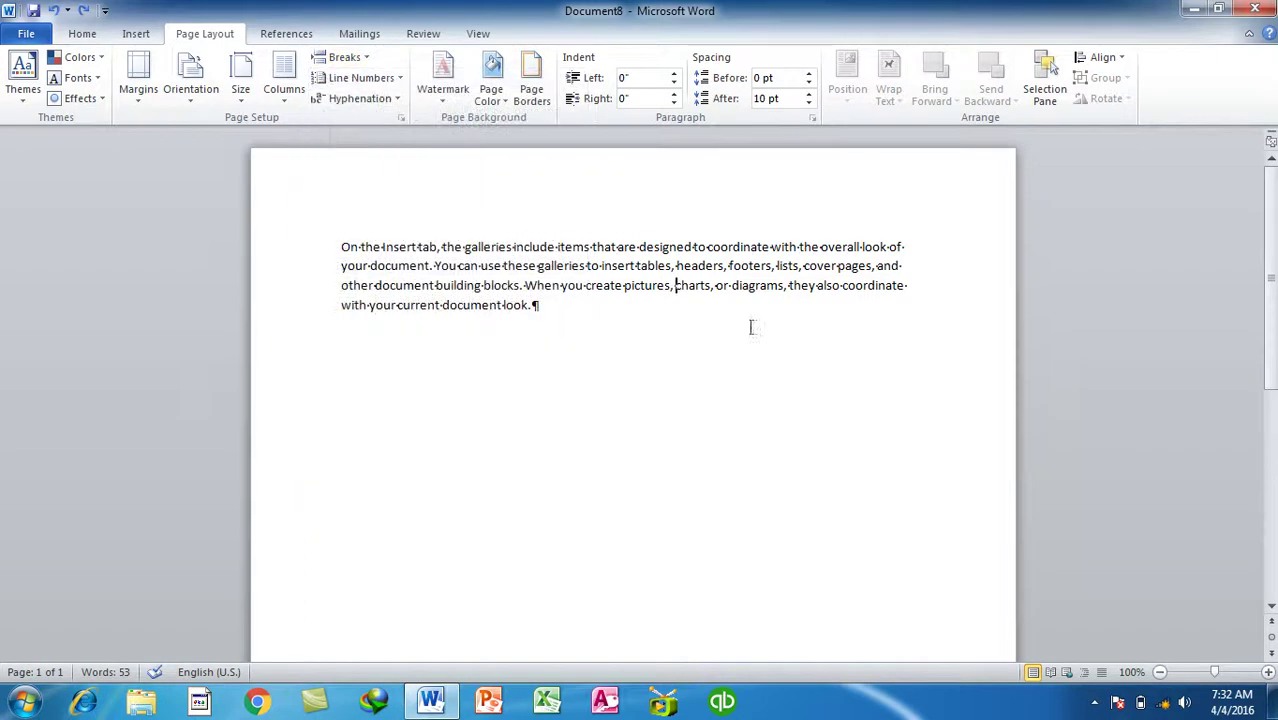
click(343, 57)
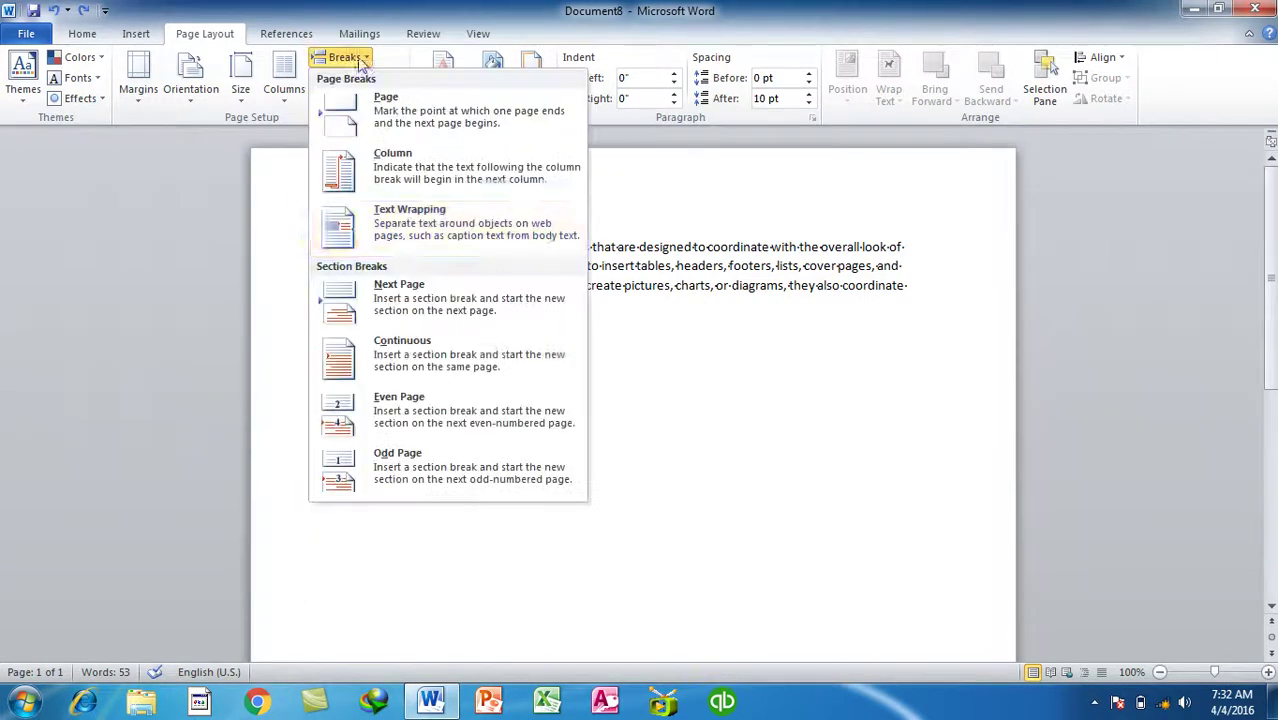
click(456, 305)
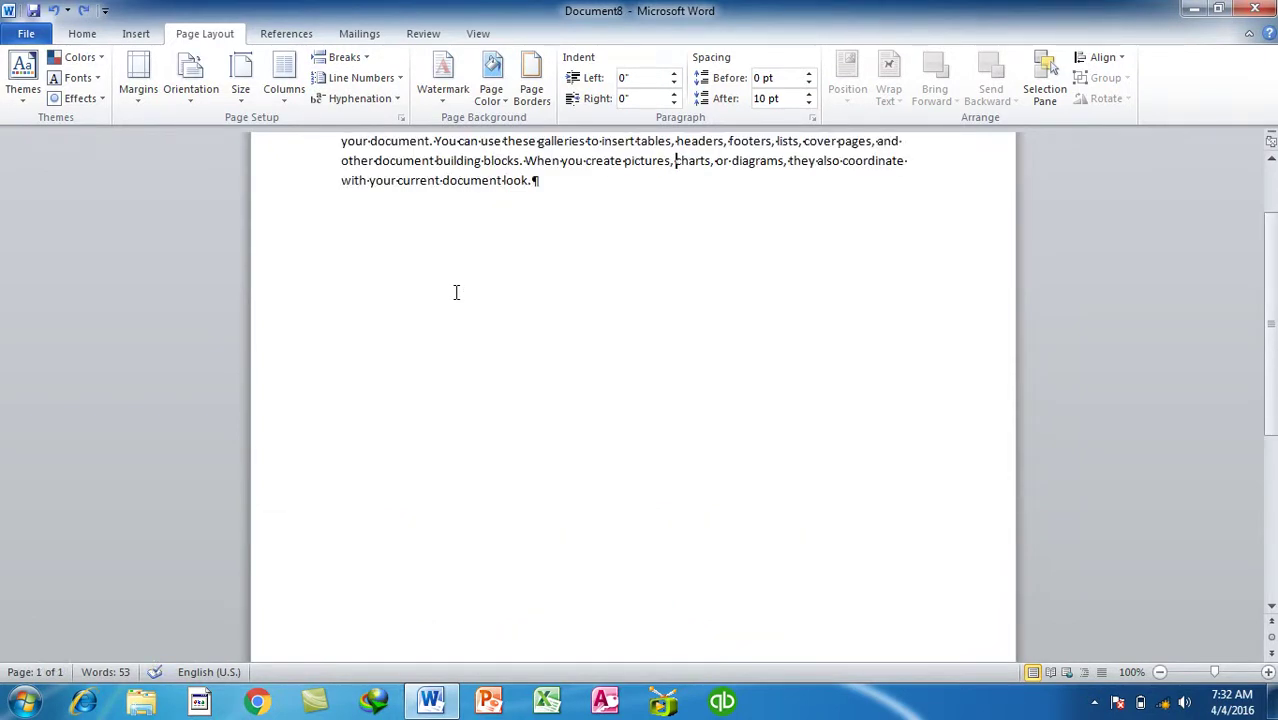
click(341, 57)
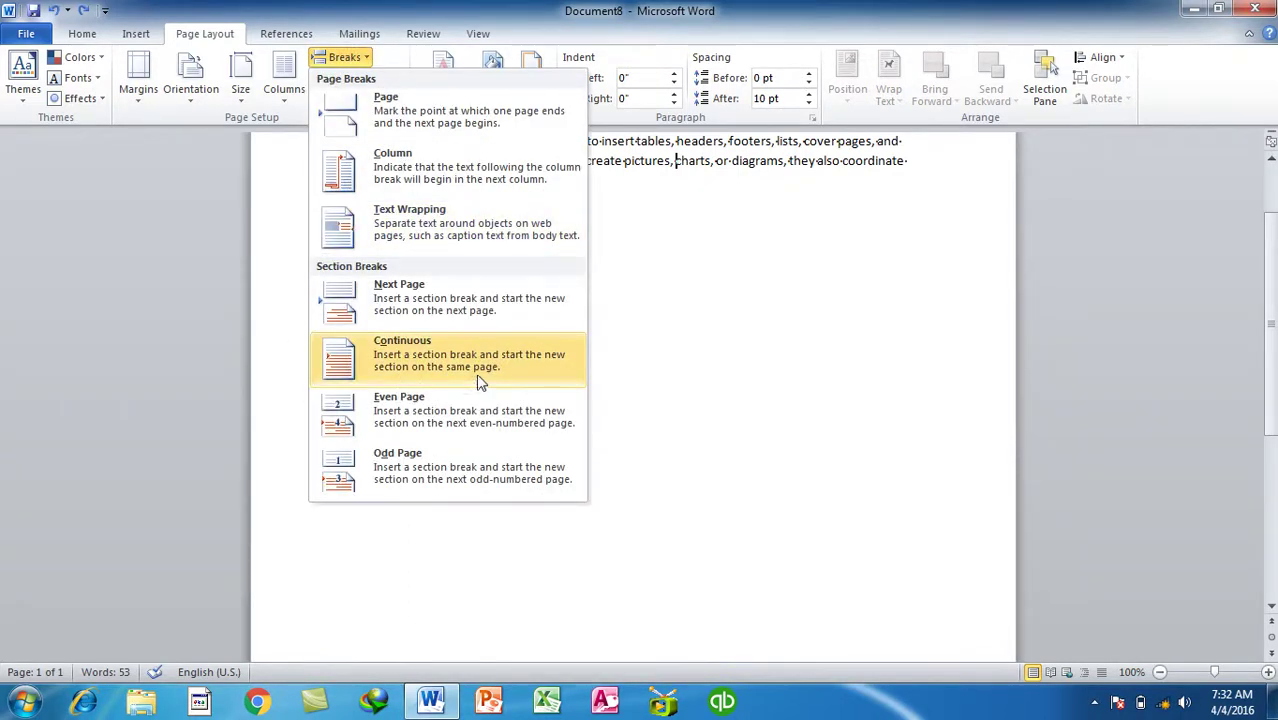
click(847, 320)
- Delete all document text and type =rand(1) to refill it
key(ctrl+a)
key(Delete)
text(=rand()
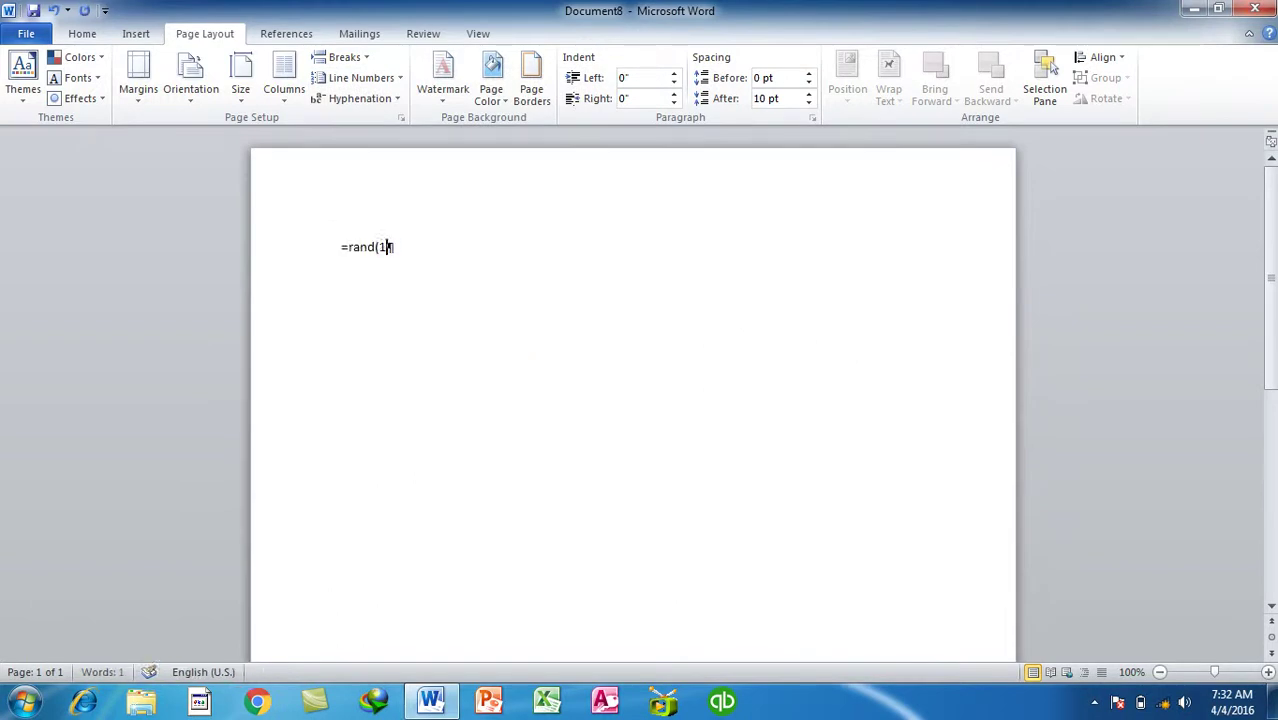
text(1))
key(Return)
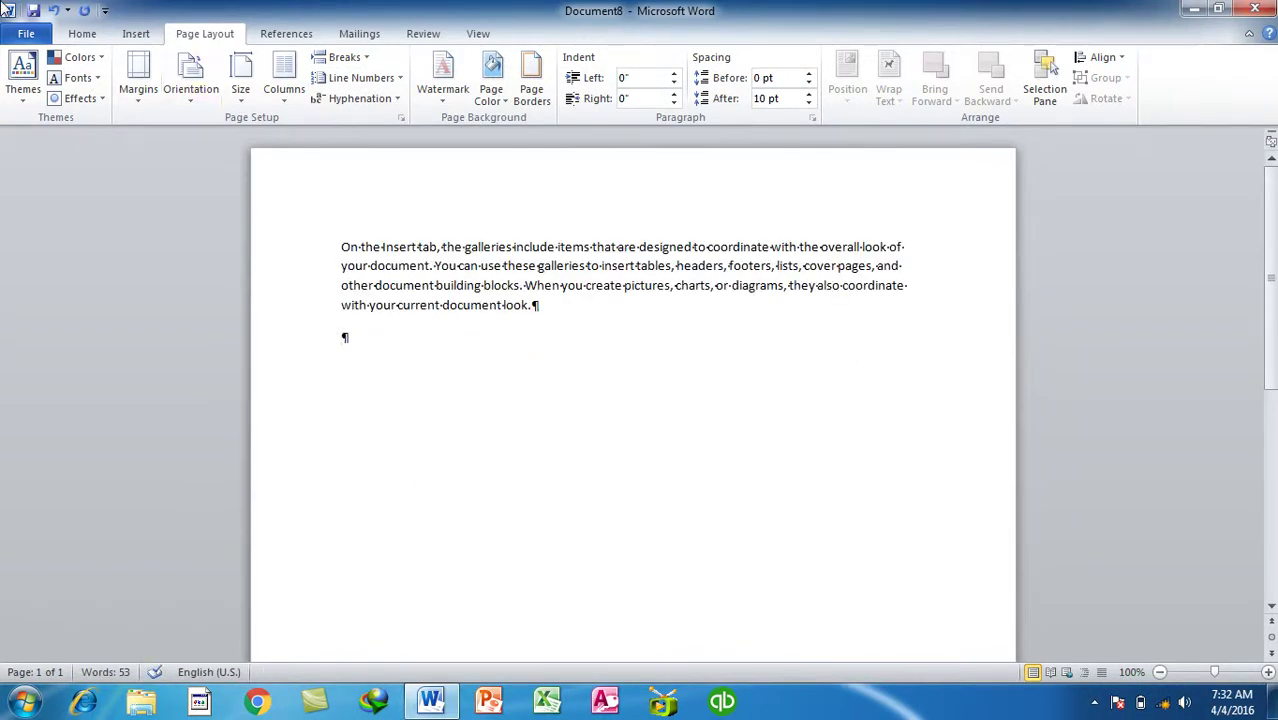
- Hide formatting marks and add a bold 'Section 1' heading above the paragraph
click(82, 33)
click(643, 65)
click(205, 33)
key(Up)
key(Up)
key(Up)
key(Return)
key(Up)
text(Section 1)
key(shift+Left)
key(shift+Left)
key(shift+Left)
key(shift+Left)
key(shift+Left)
key(shift+Left)
key(shift+Left)
key(shift+Left)
key(shift+Left)
key(ctrl+alt+1)
- Insert a continuous section break and type a bold, enlarged 'Section 2' heading
key(Down)
key(Down)
key(Down)
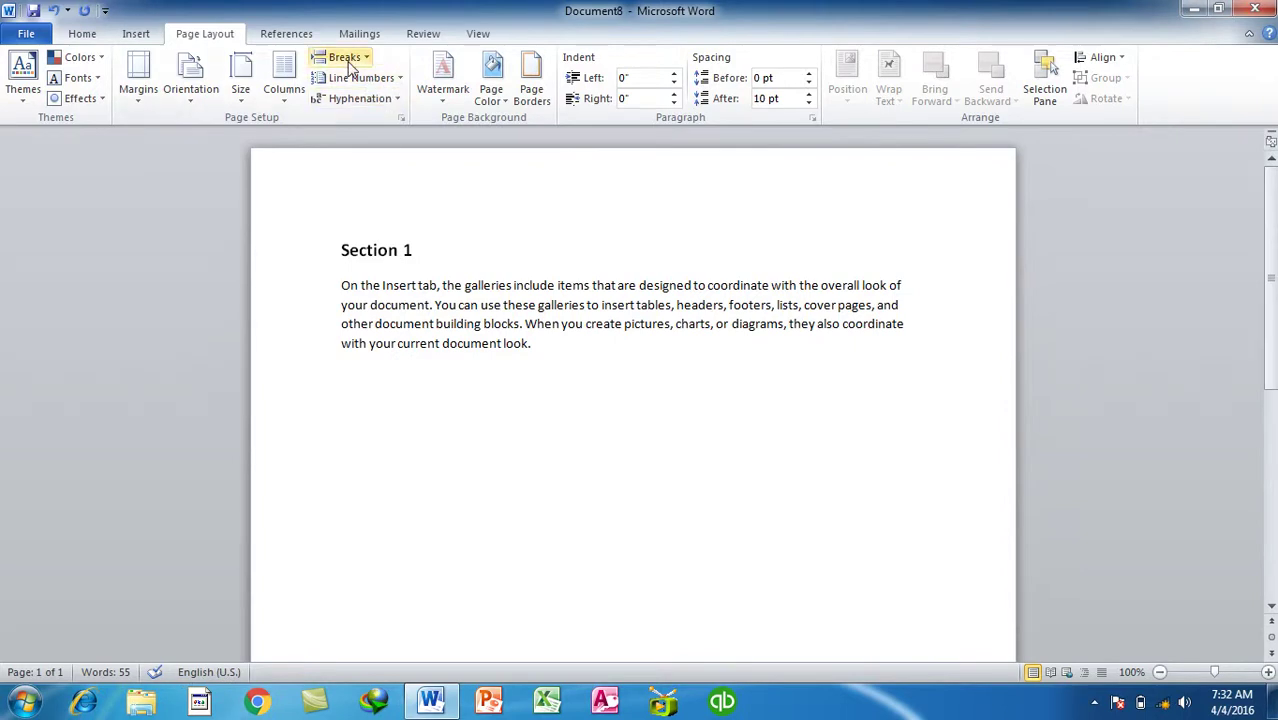
click(344, 57)
click(425, 341)
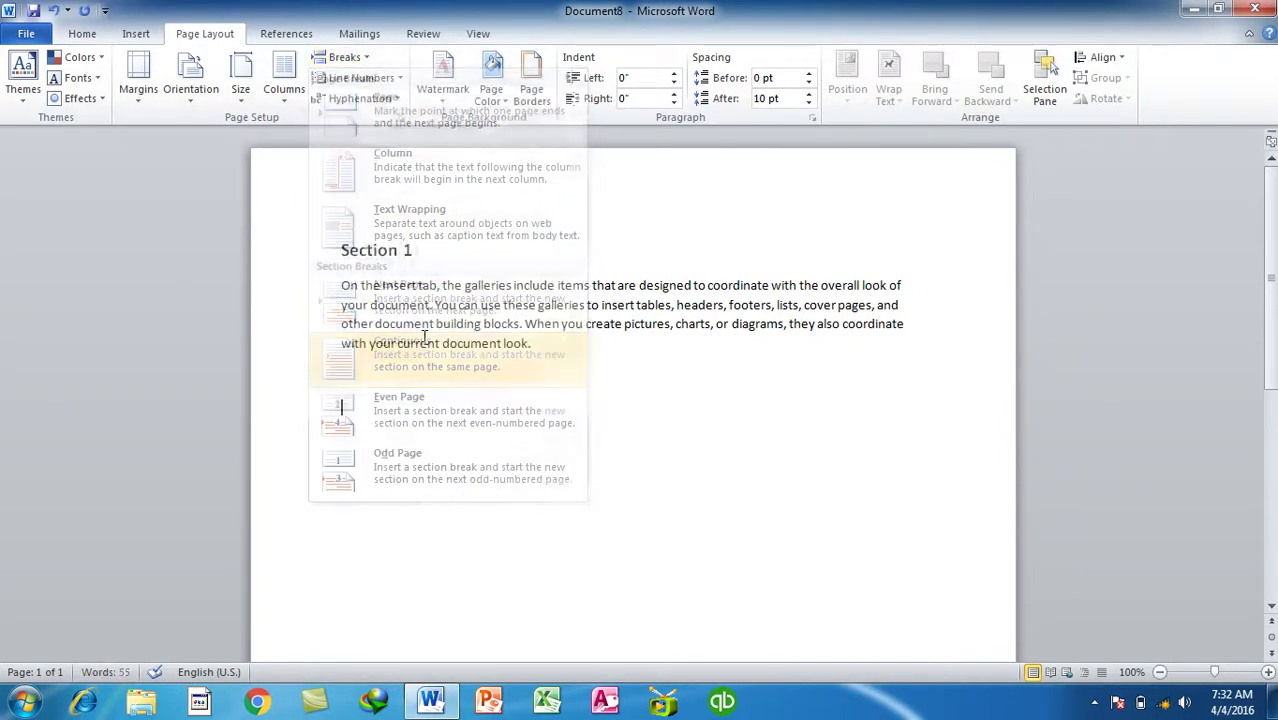
text(Sex)
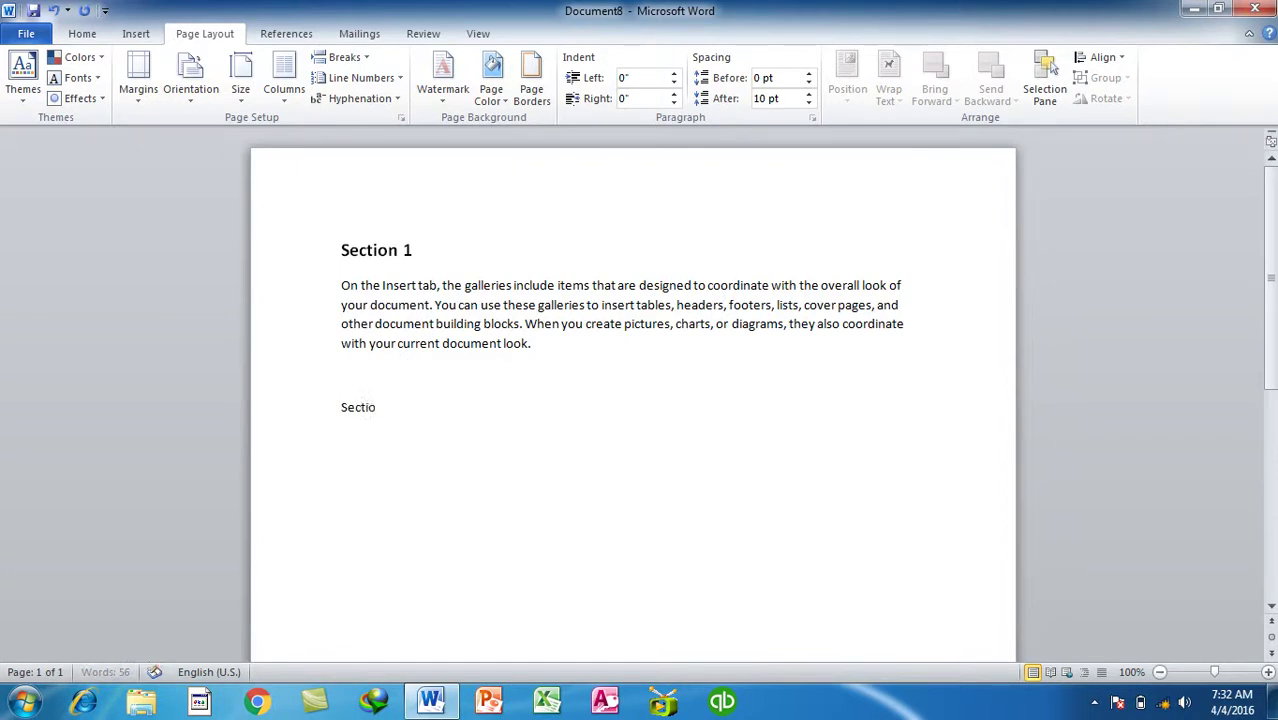
text( 2)
key(shift+Left)
key(shift+Left)
key(shift+Left)
key(shift+Left)
key(shift+Left)
key(shift+Left)
key(shift+Left)
key(shift+Left)
key(shift+Left)
key(ctrl+b)
key(ctrl+shift+period)
key(ctrl+shift+period)
key(ctrl+shift+period)
key(Right)
key(Return)
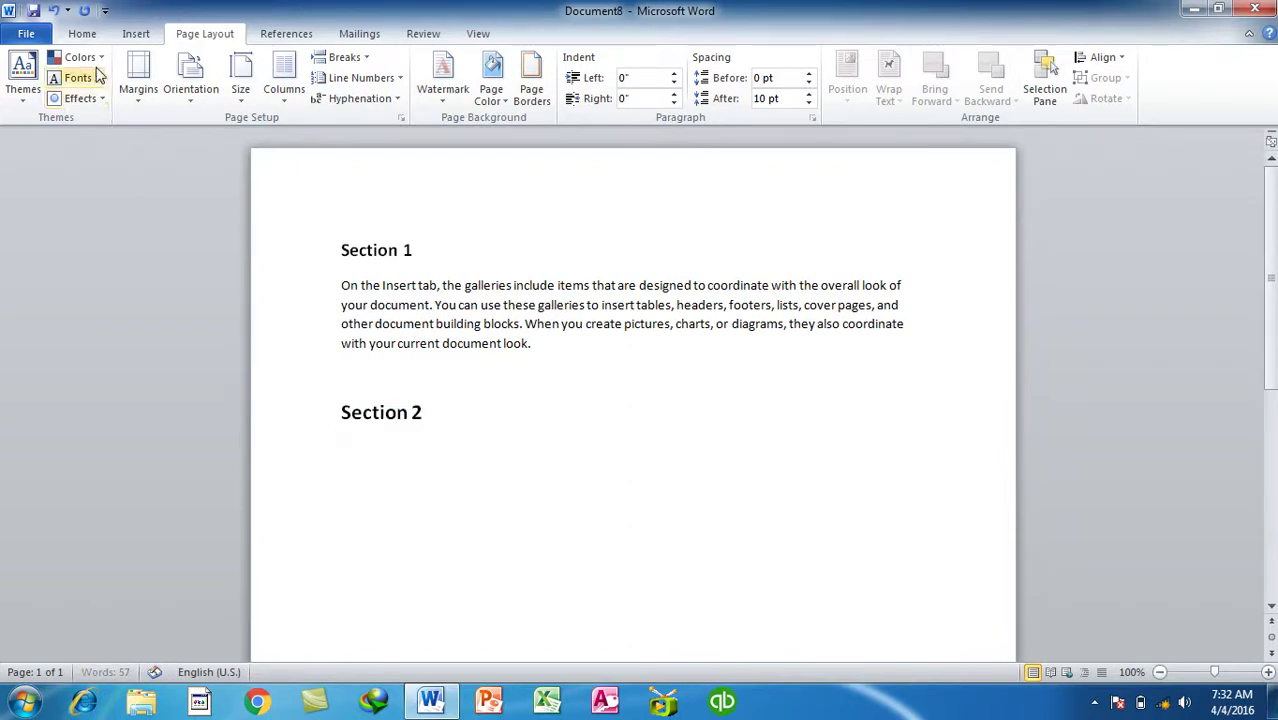
- Clear the formatting and generate a sample paragraph with =rand() under Section 2
click(82, 33)
click(378, 65)
text(=rand())
key(Return)
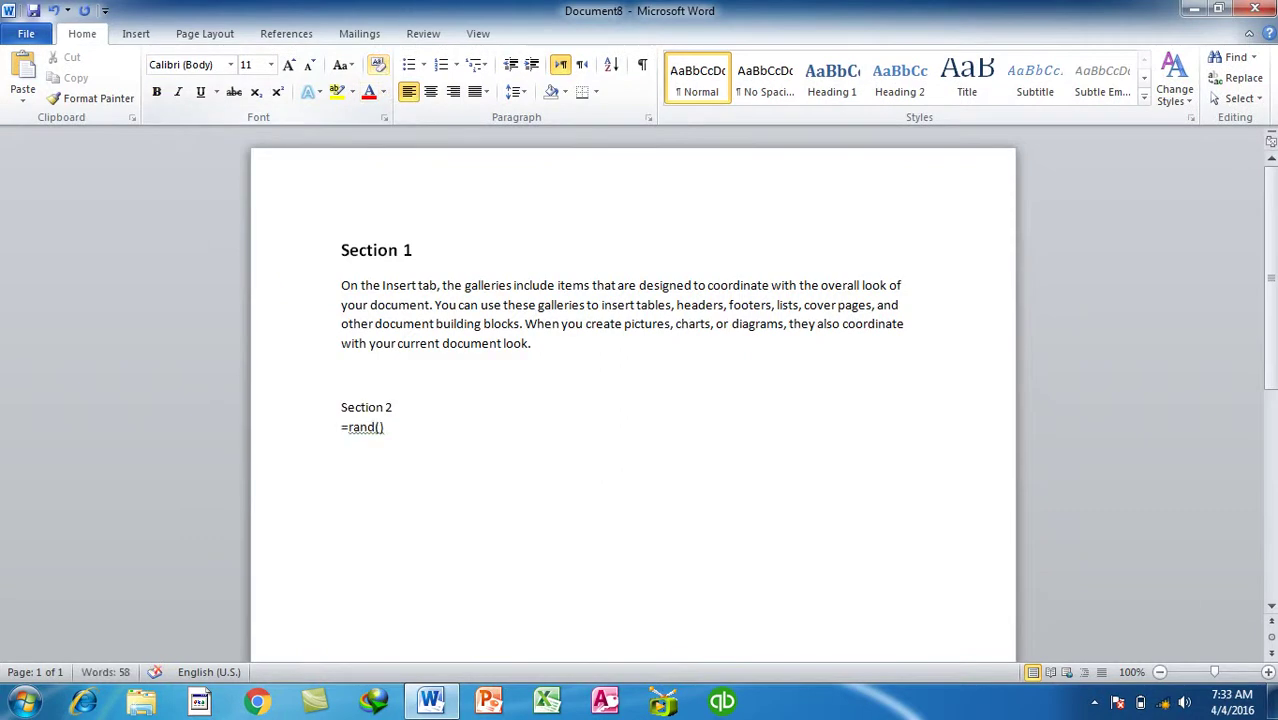
key(Return)
key(BackSpace)
key(BackSpace)
key(BackSpace)
key(BackSpace)
key(BackSpace)
key(BackSpace)
key(Return)
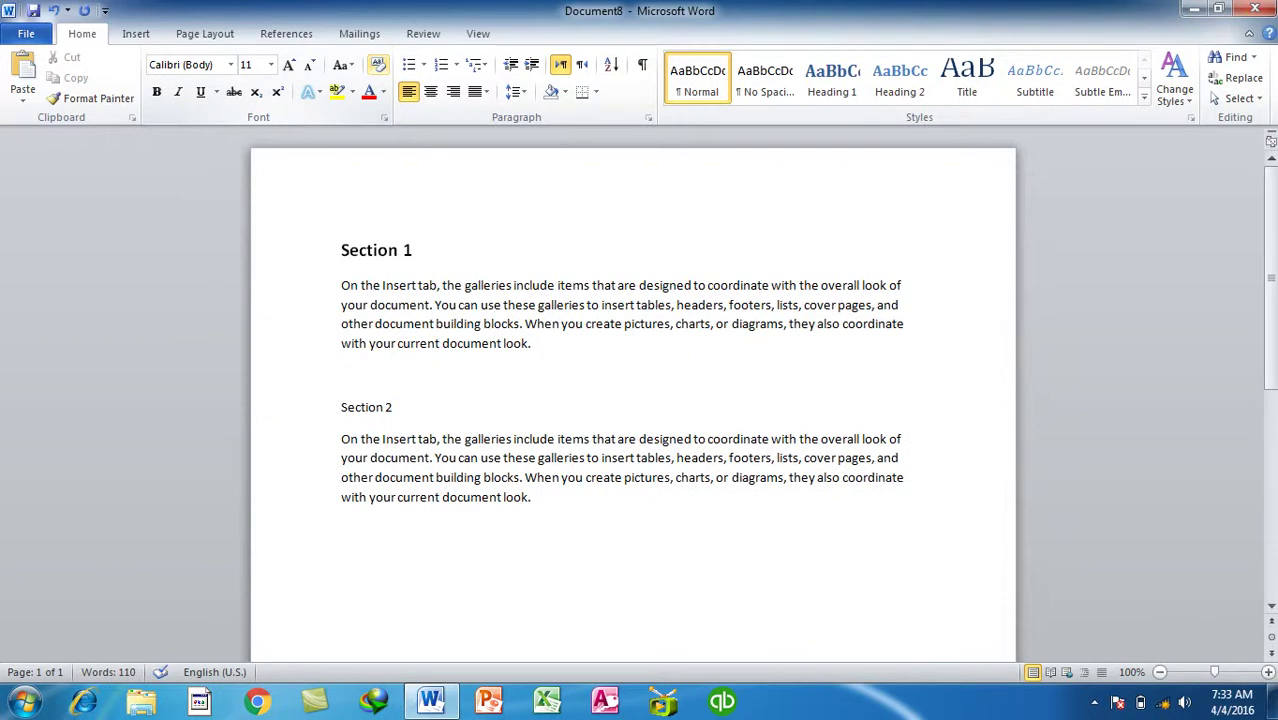
- Copy the Section 1 heading formatting onto Section 2 with Format Painter
click(376, 245)
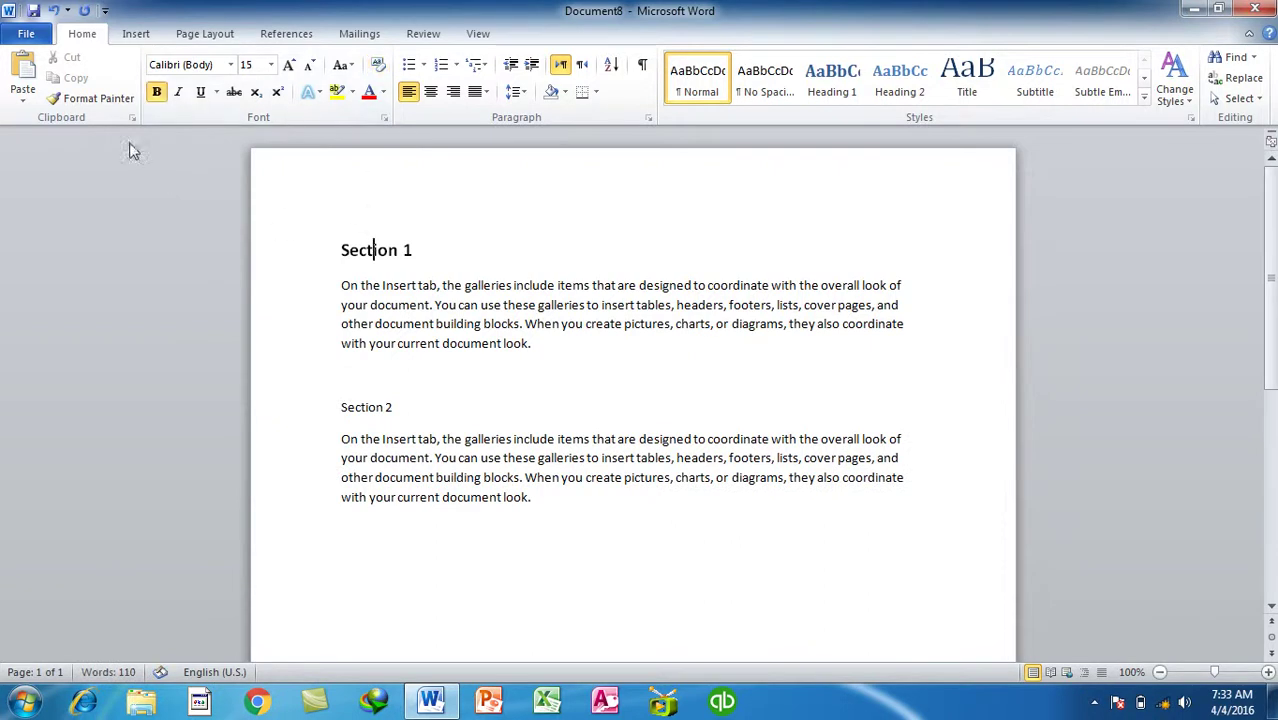
click(98, 98)
drag(395, 407, 368, 418)
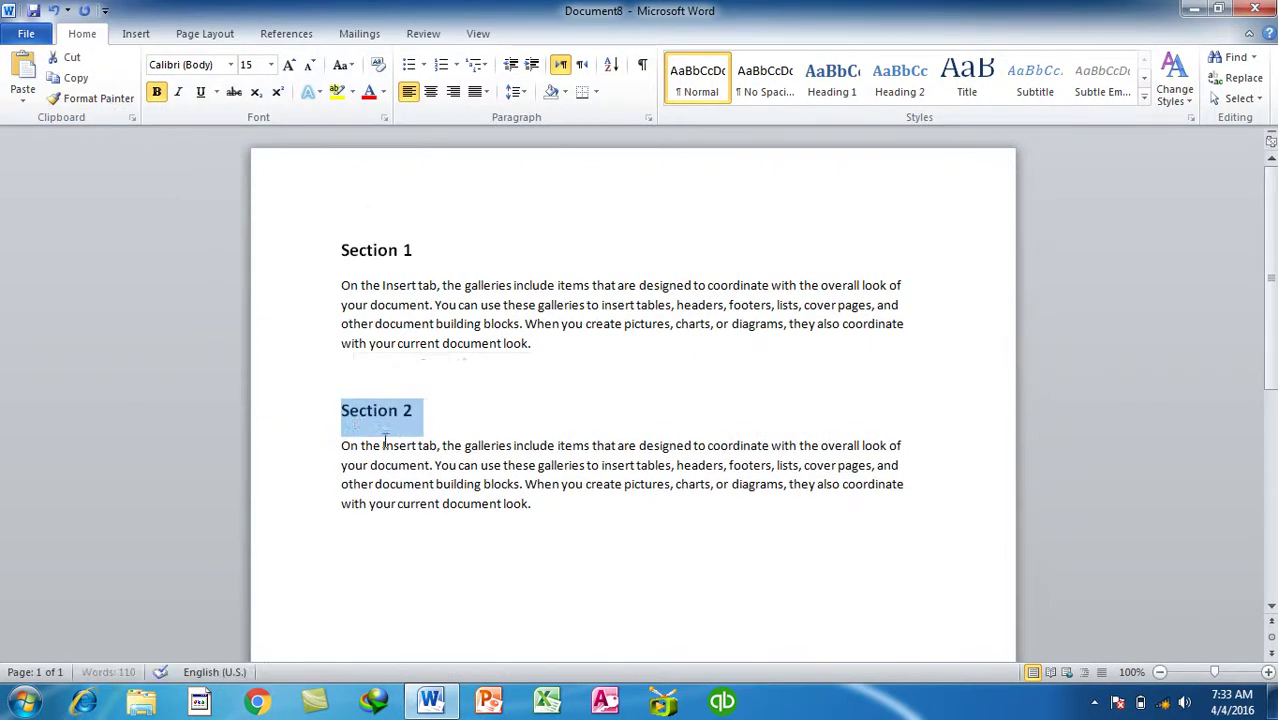
click(632, 523)
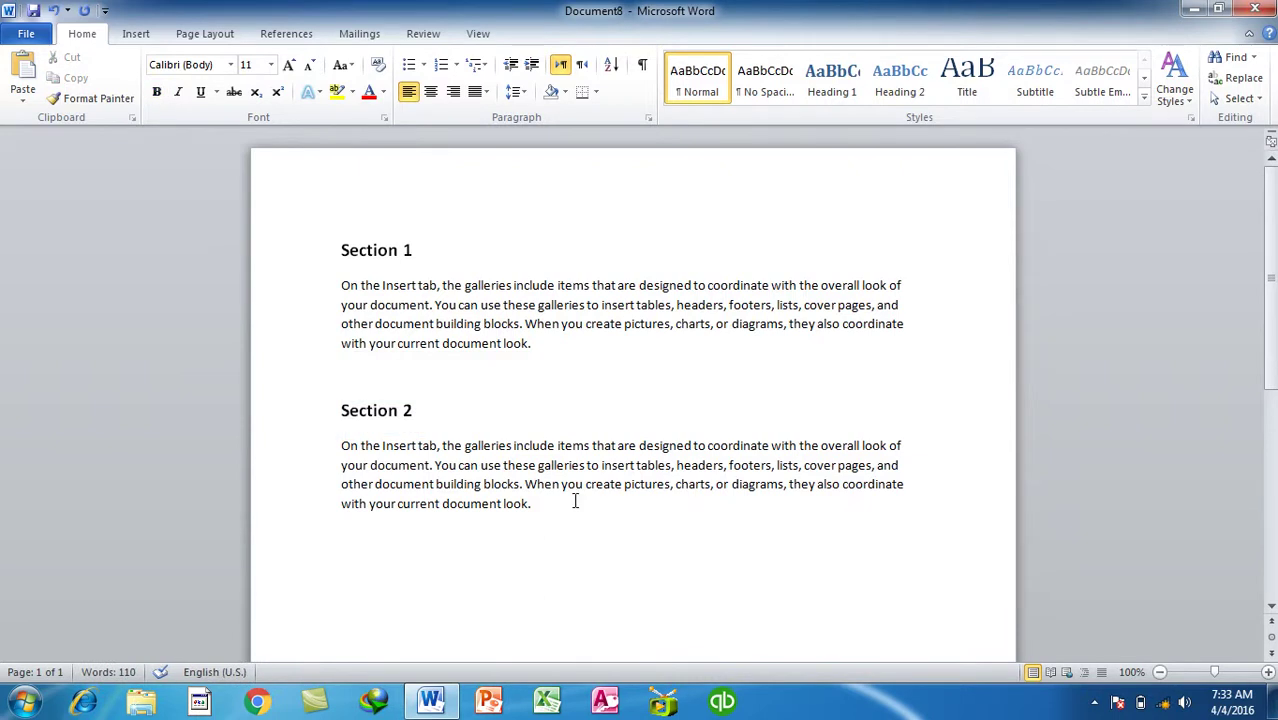
- Use Go To by Section to jump to Section 1, then Section 2, and close the dialog
key(ctrl+g)
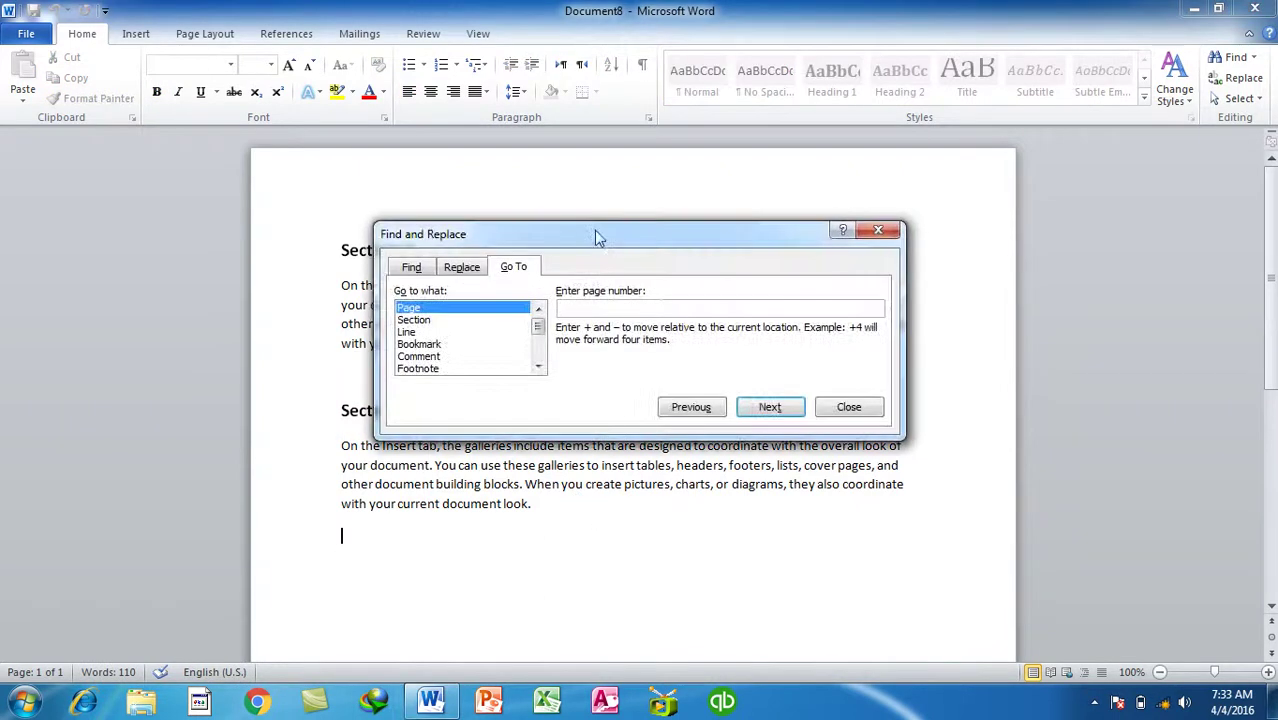
drag(594, 237, 947, 181)
click(784, 264)
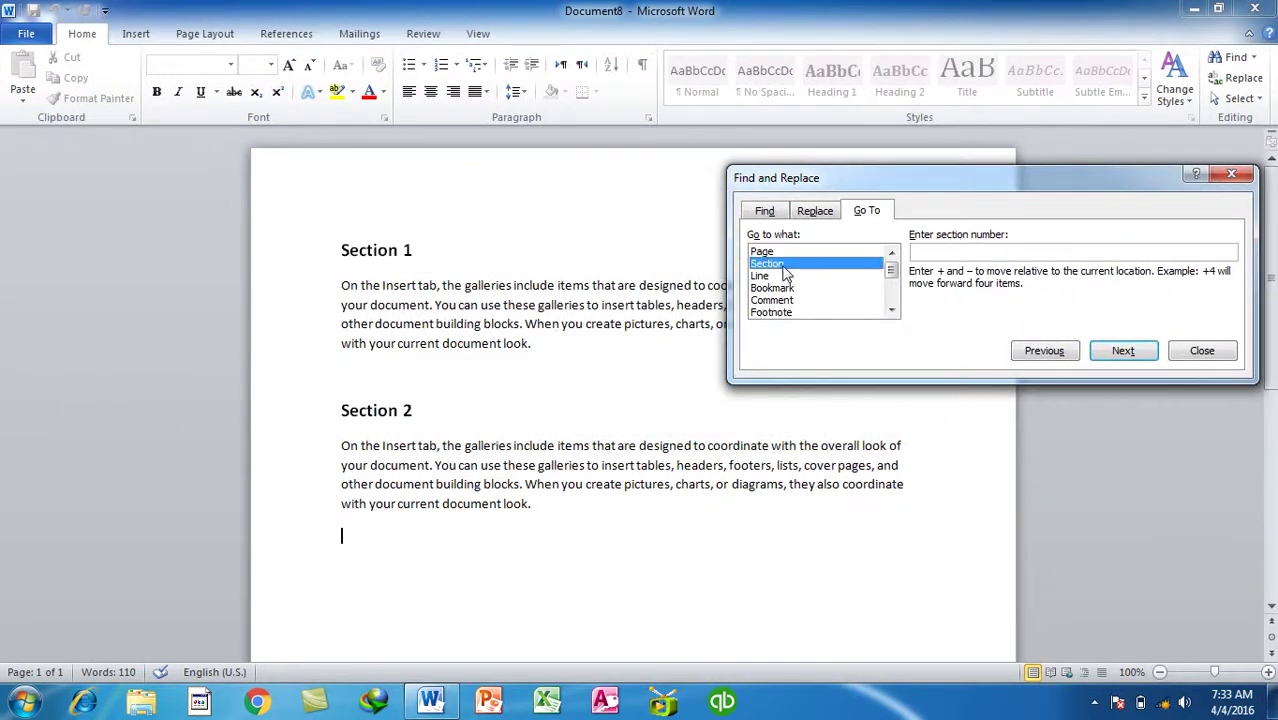
click(936, 254)
text(1)
click(1150, 350)
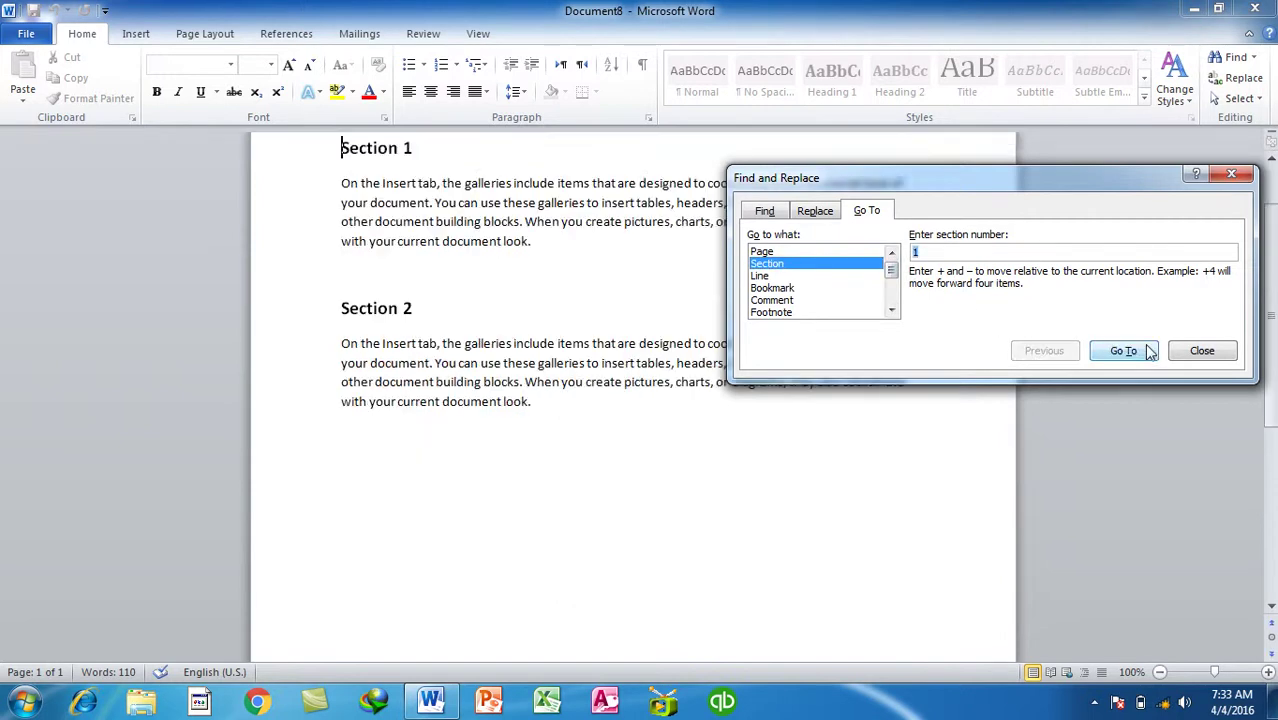
text(2)
click(1150, 350)
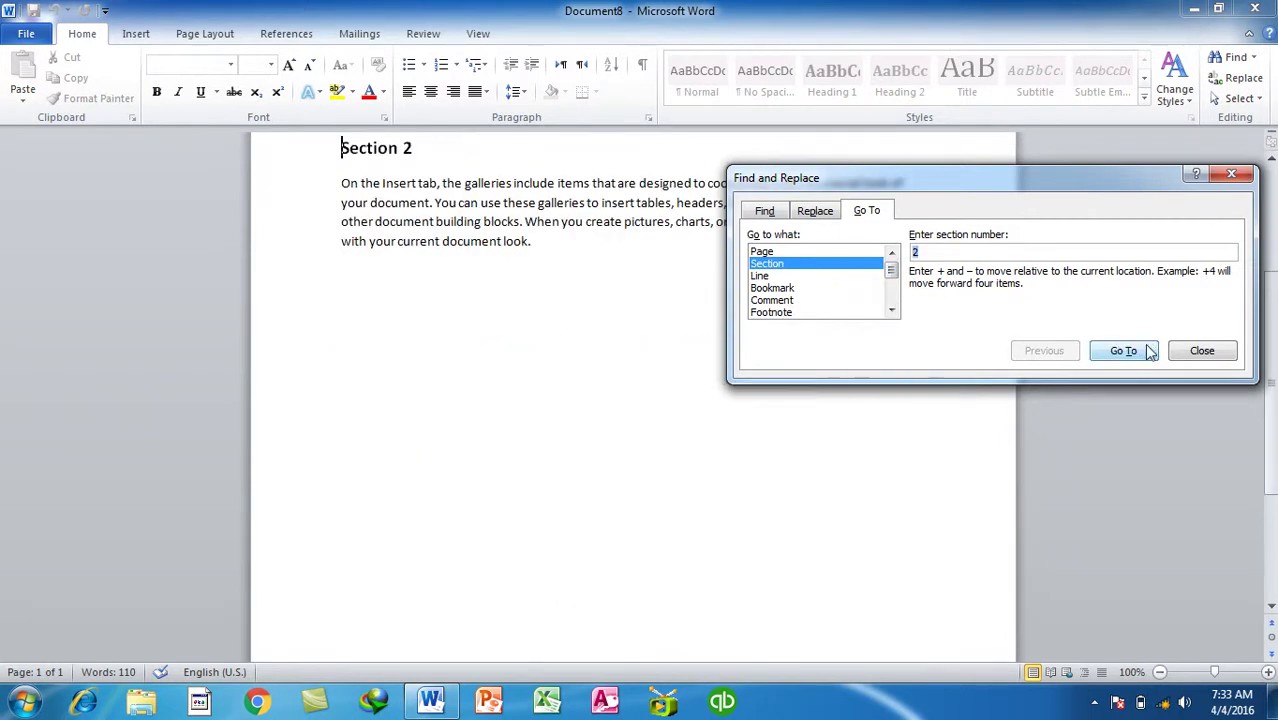
key(Escape)
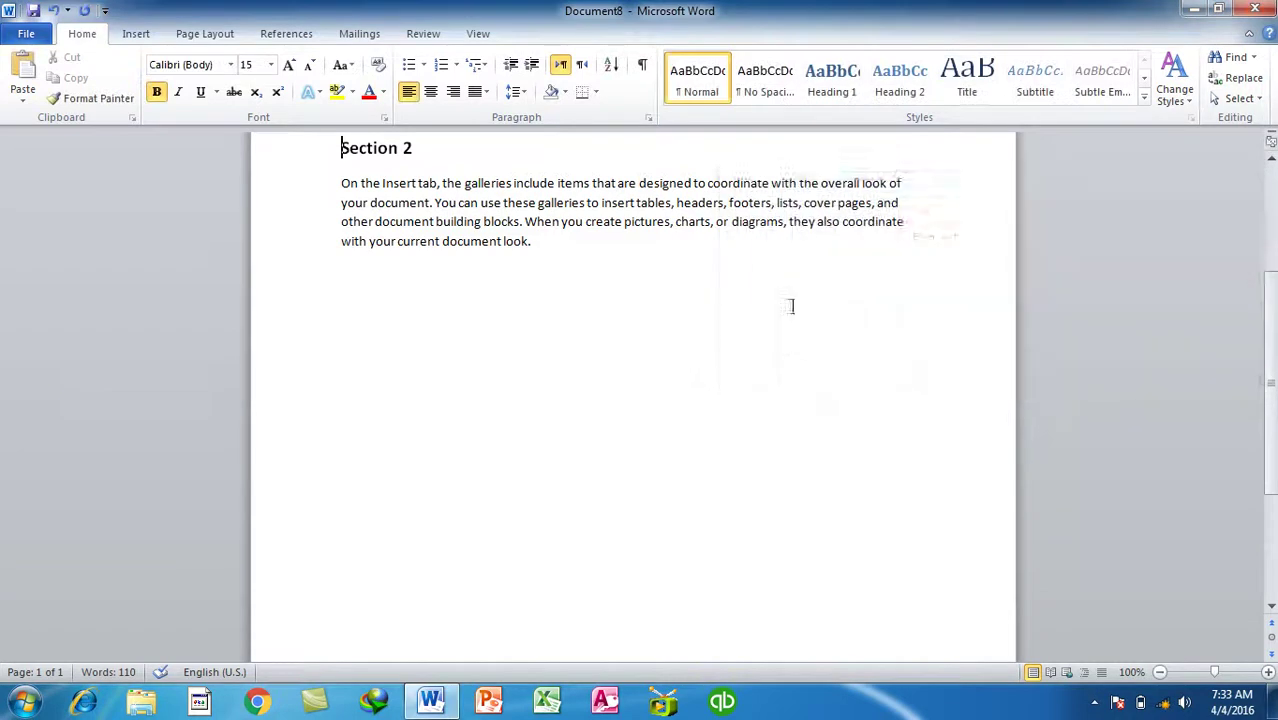
scroll(422, 234, up, 5)
- Insert a continuous section break, then delete all the document content
click(205, 34)
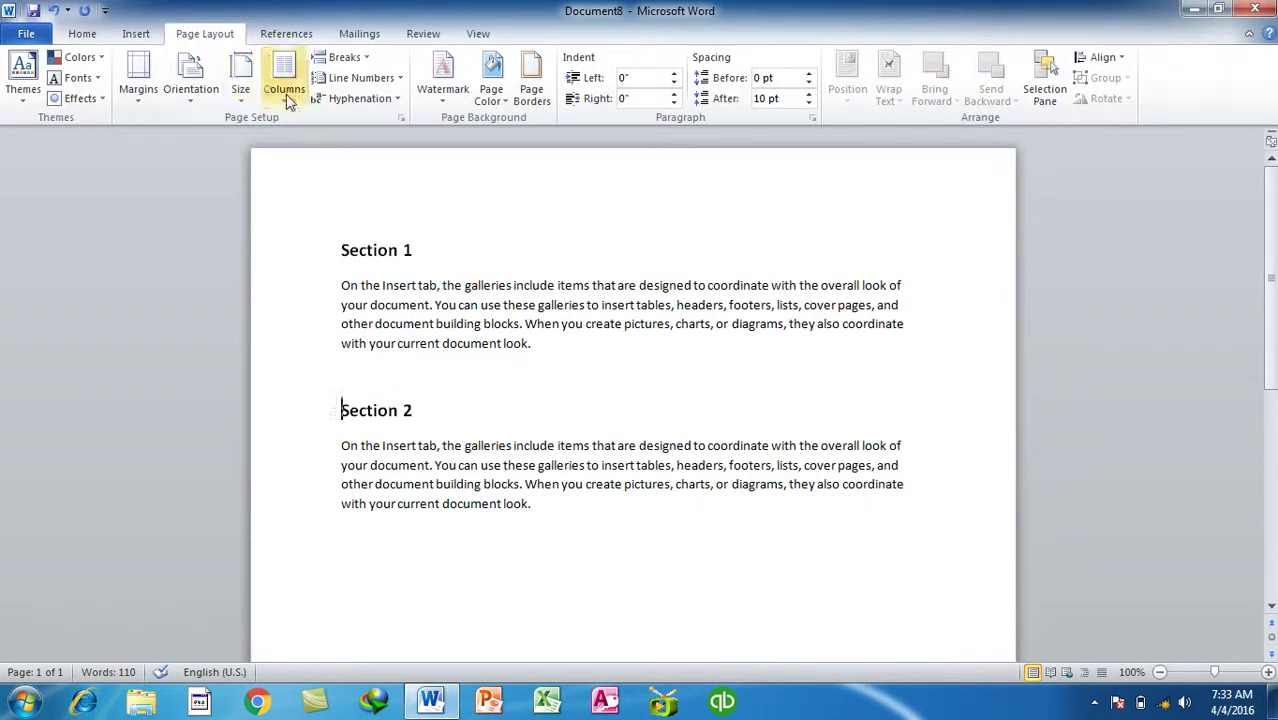
click(342, 57)
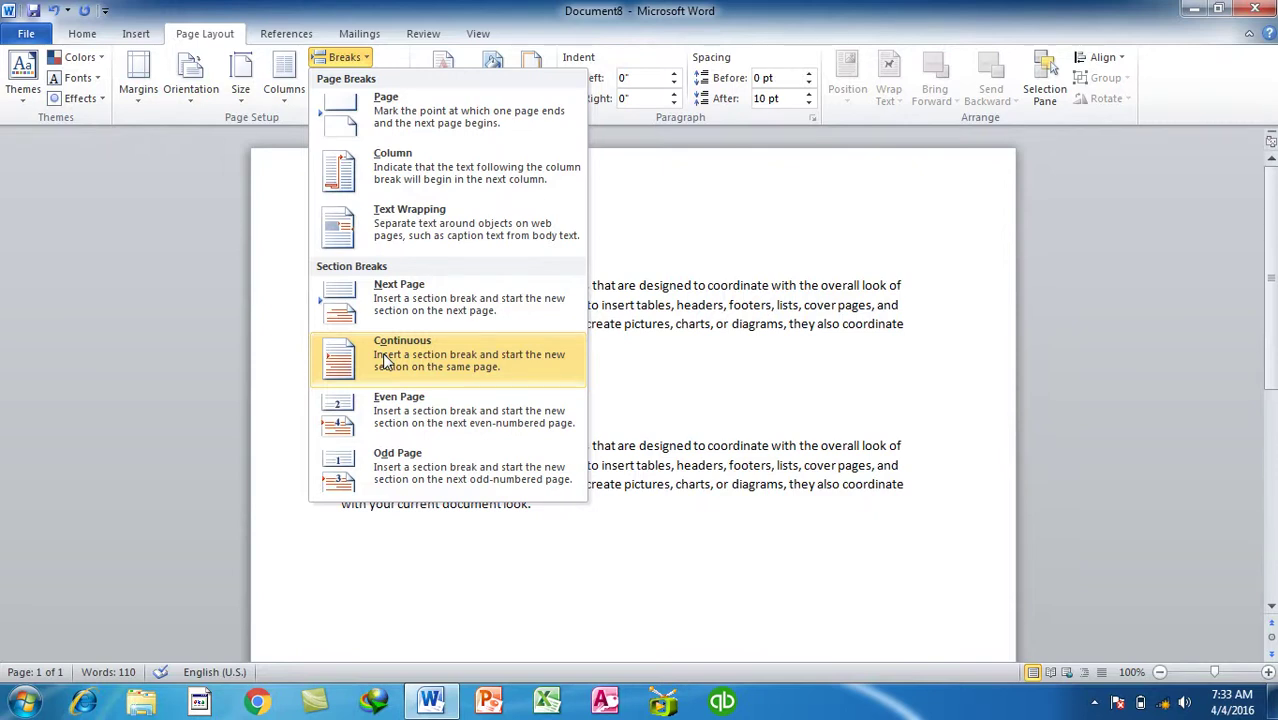
click(383, 356)
key(ctrl+a)
key(Delete)
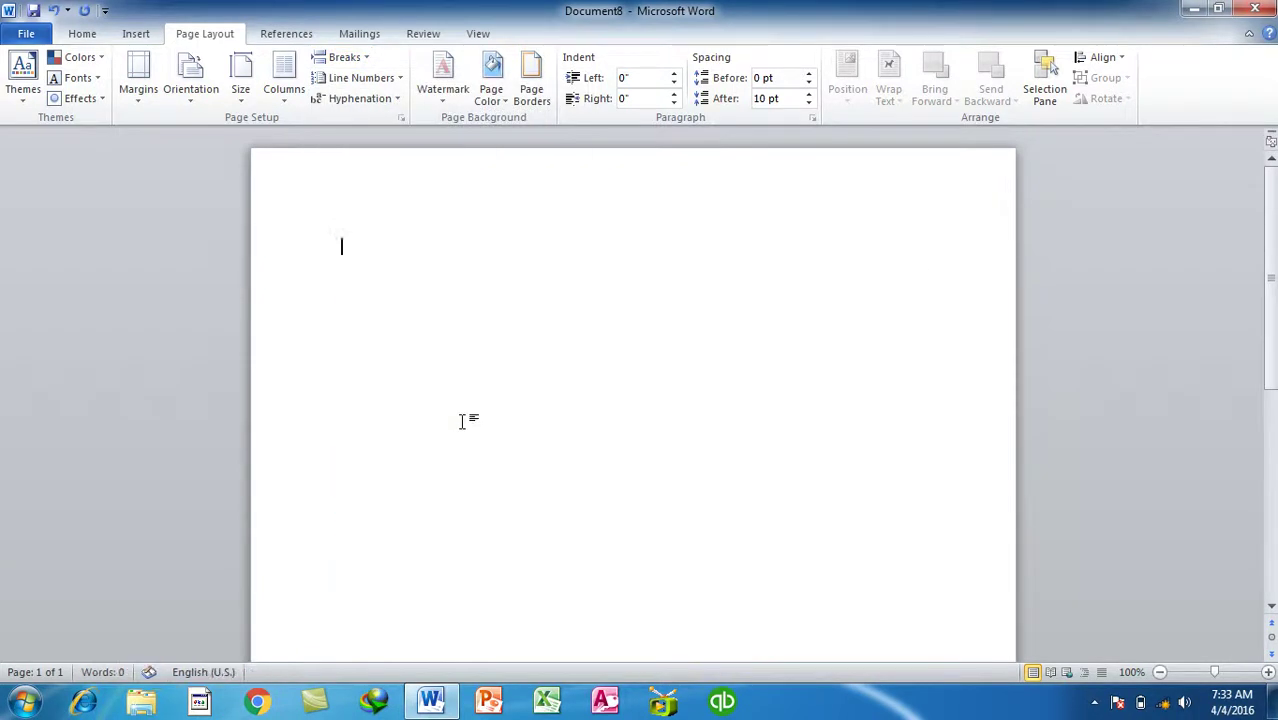
- Insert two even-page section breaks, then undo them
click(344, 57)
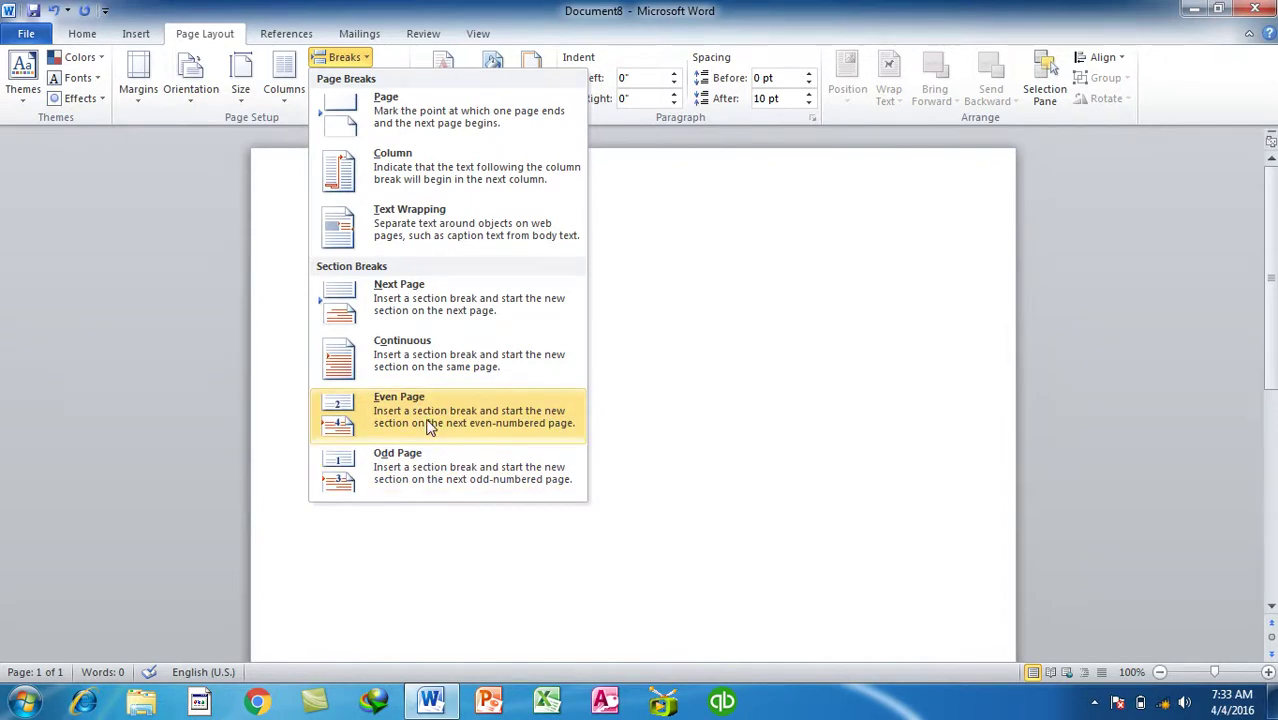
click(430, 425)
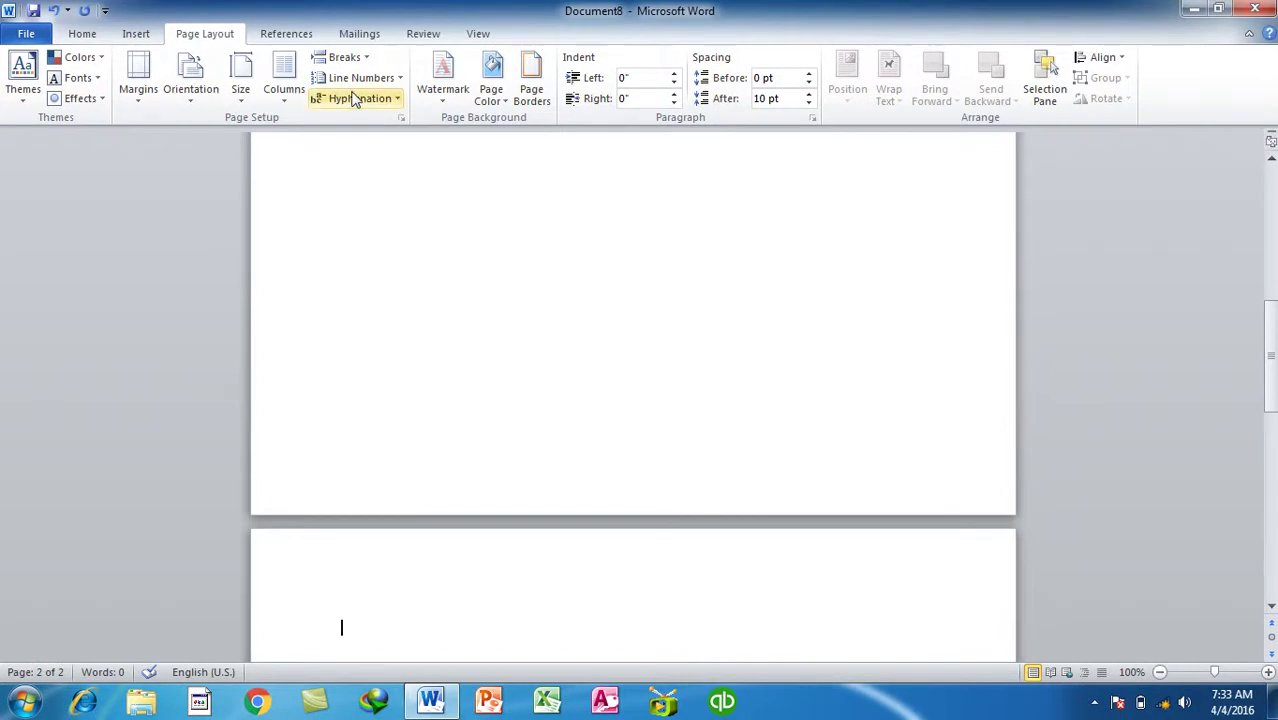
click(344, 57)
click(398, 406)
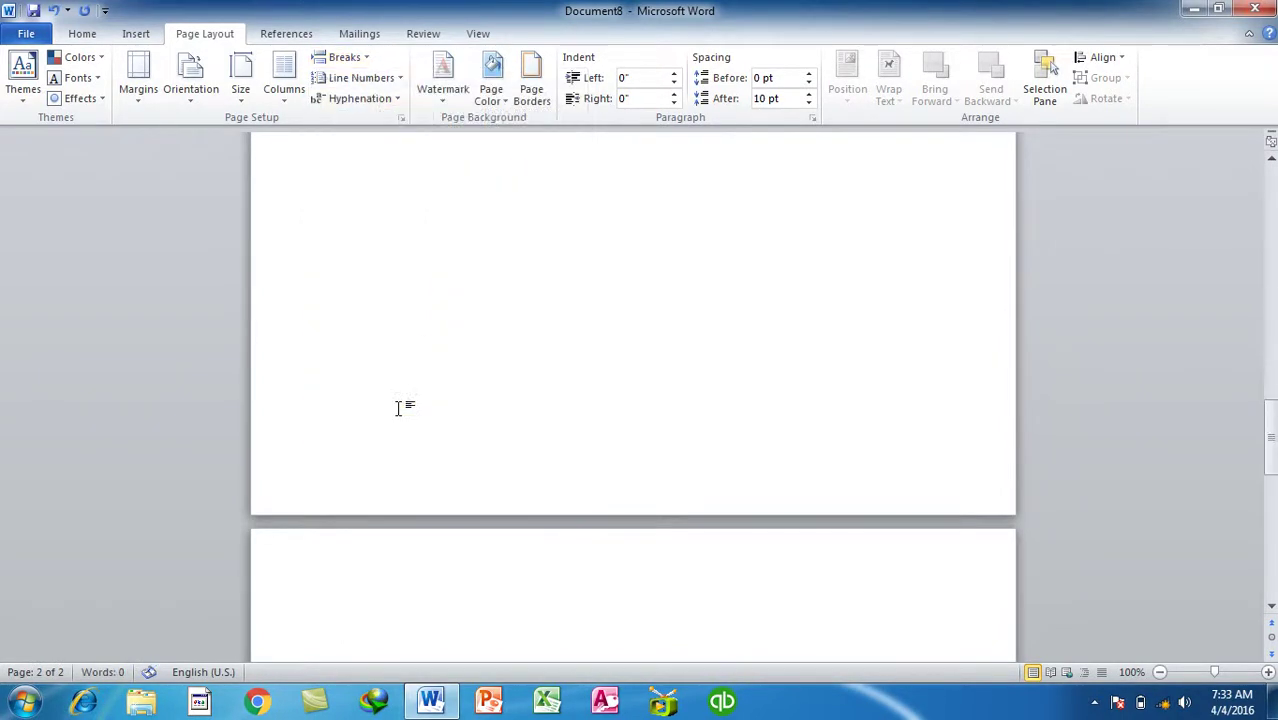
key(ctrl+z)
key(ctrl+z)
key(ctrl+z)
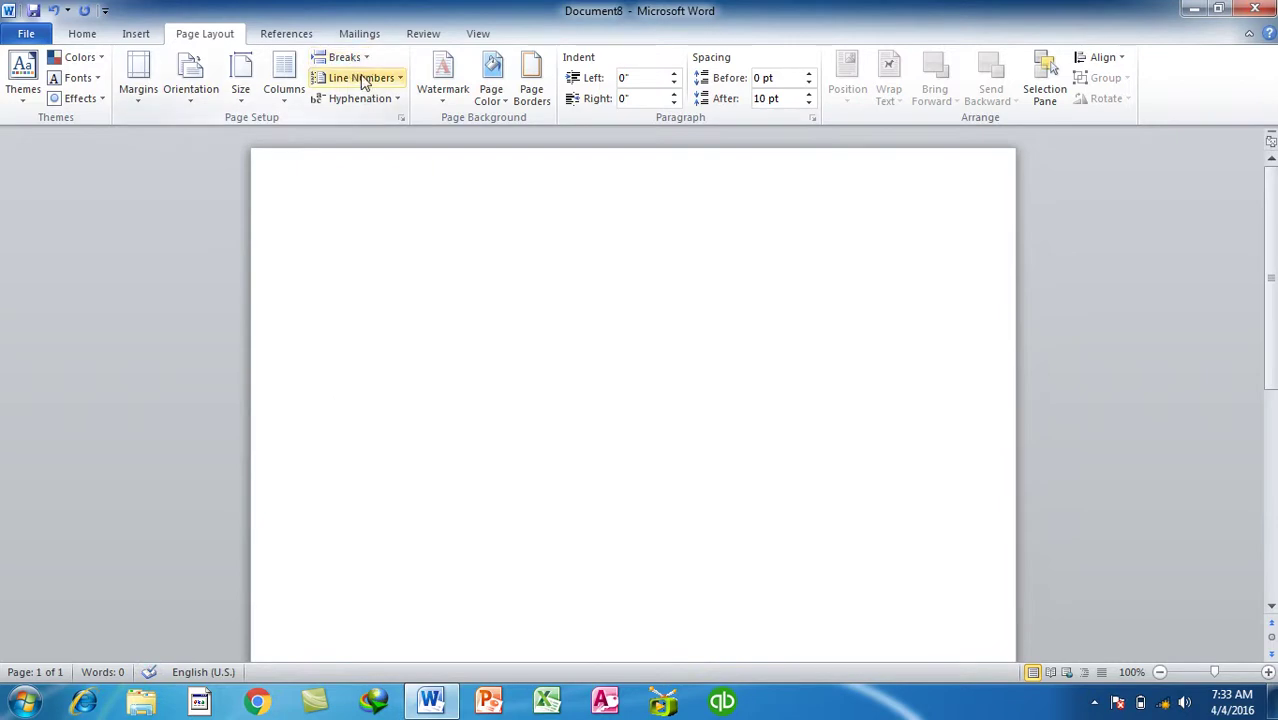
- Insert an odd-page section break, undo and reinsert it, then close Document8
click(344, 57)
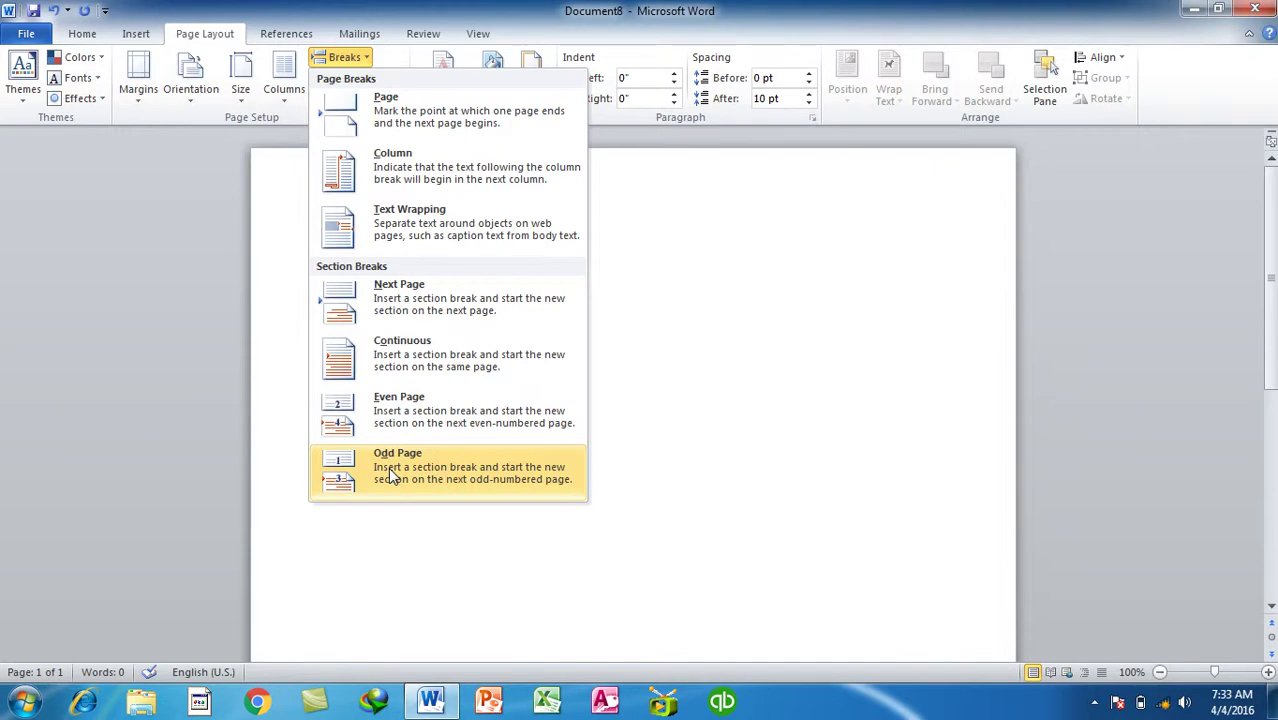
click(388, 467)
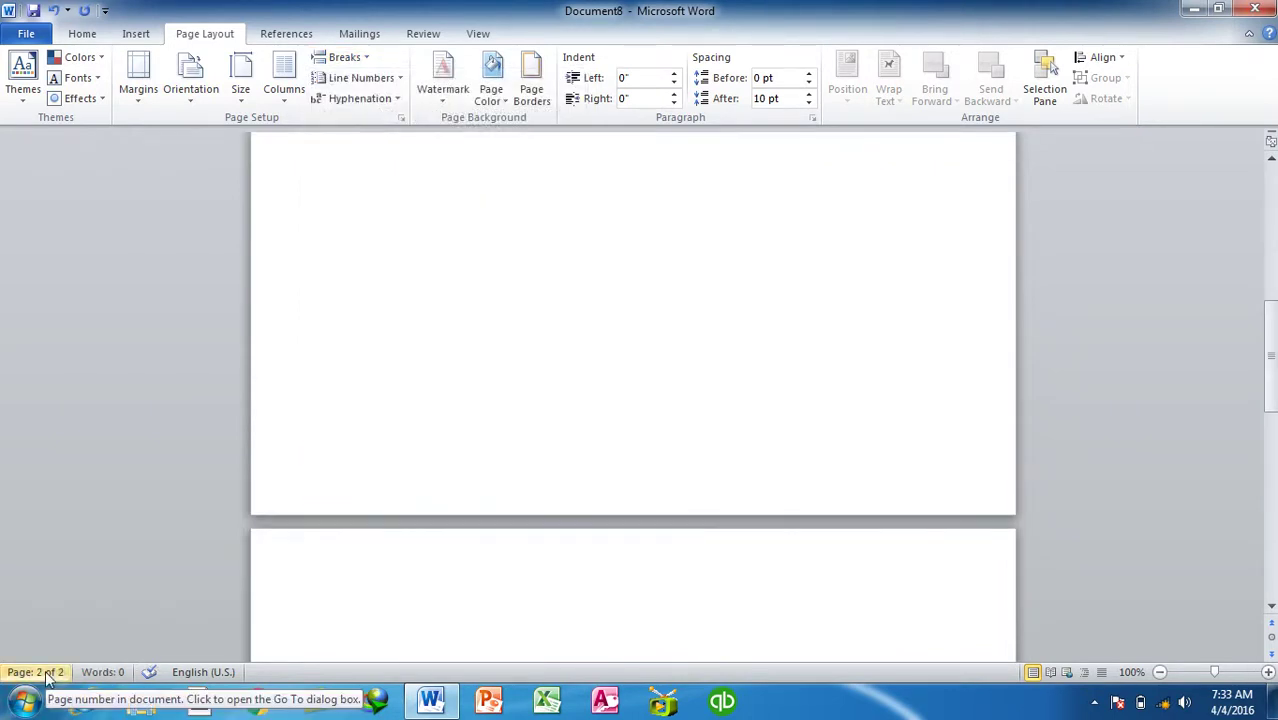
scroll(332, 486, down, 10)
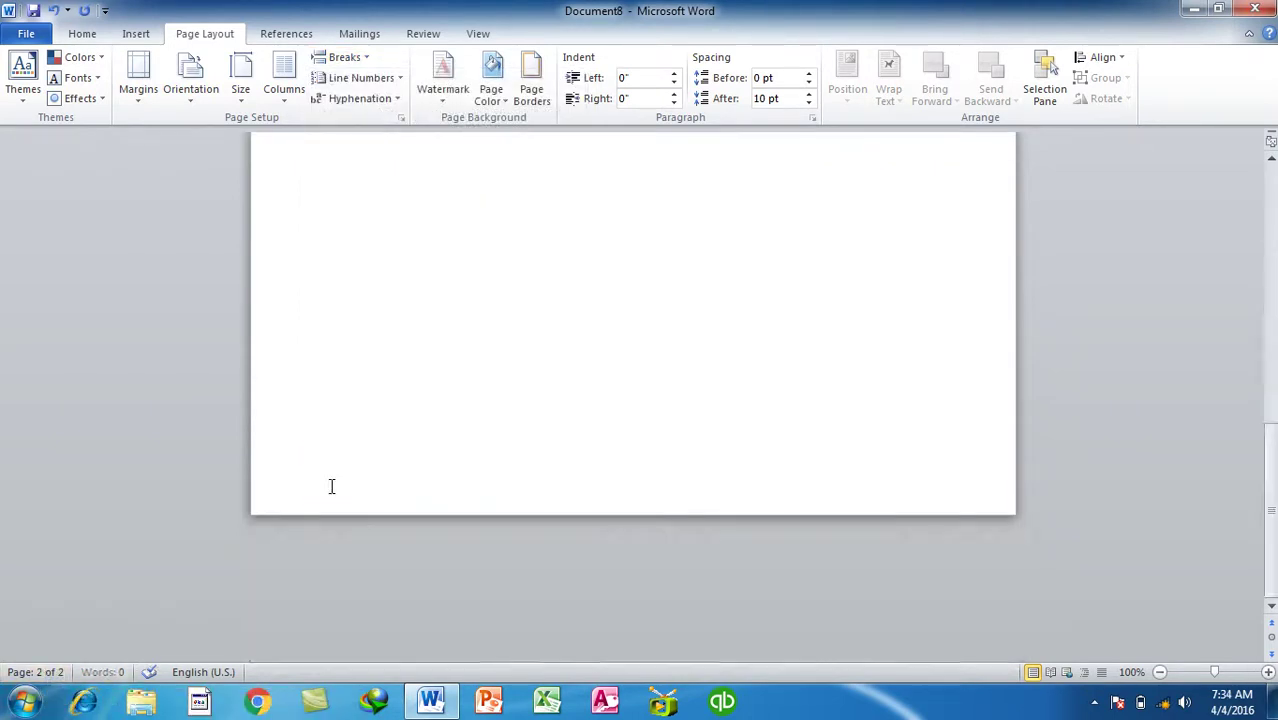
key(ctrl+z)
click(345, 58)
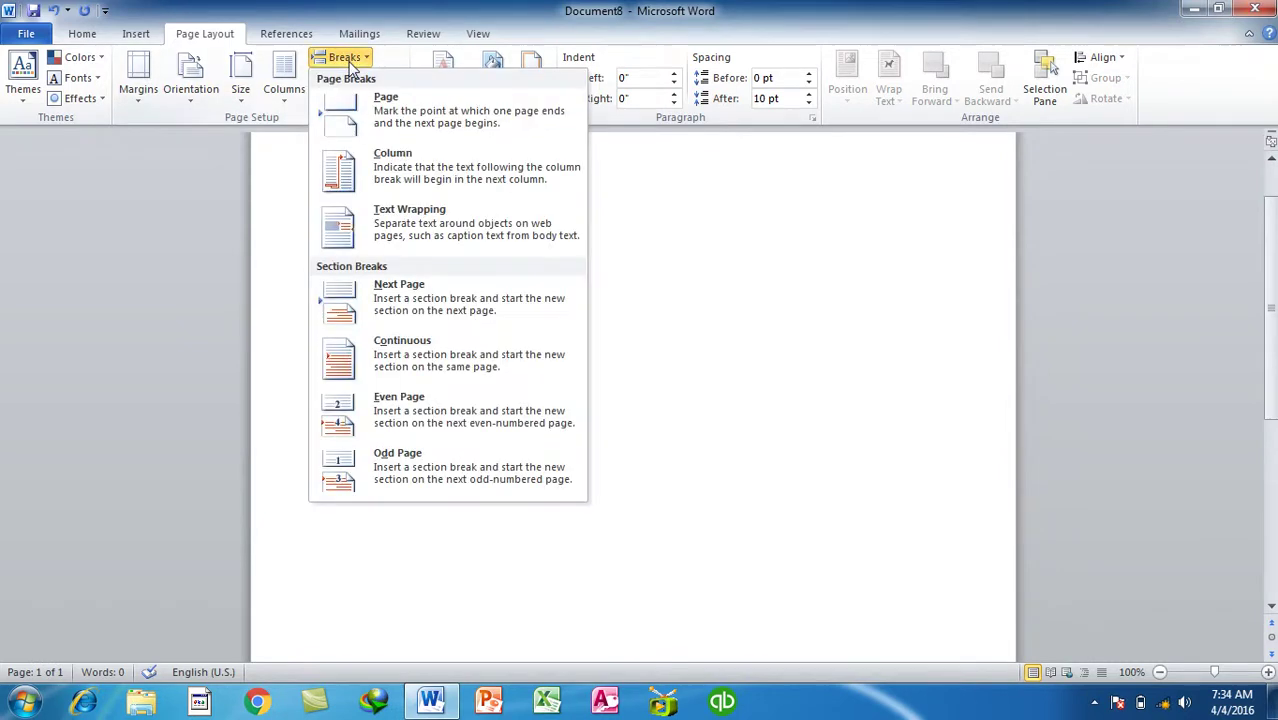
click(419, 466)
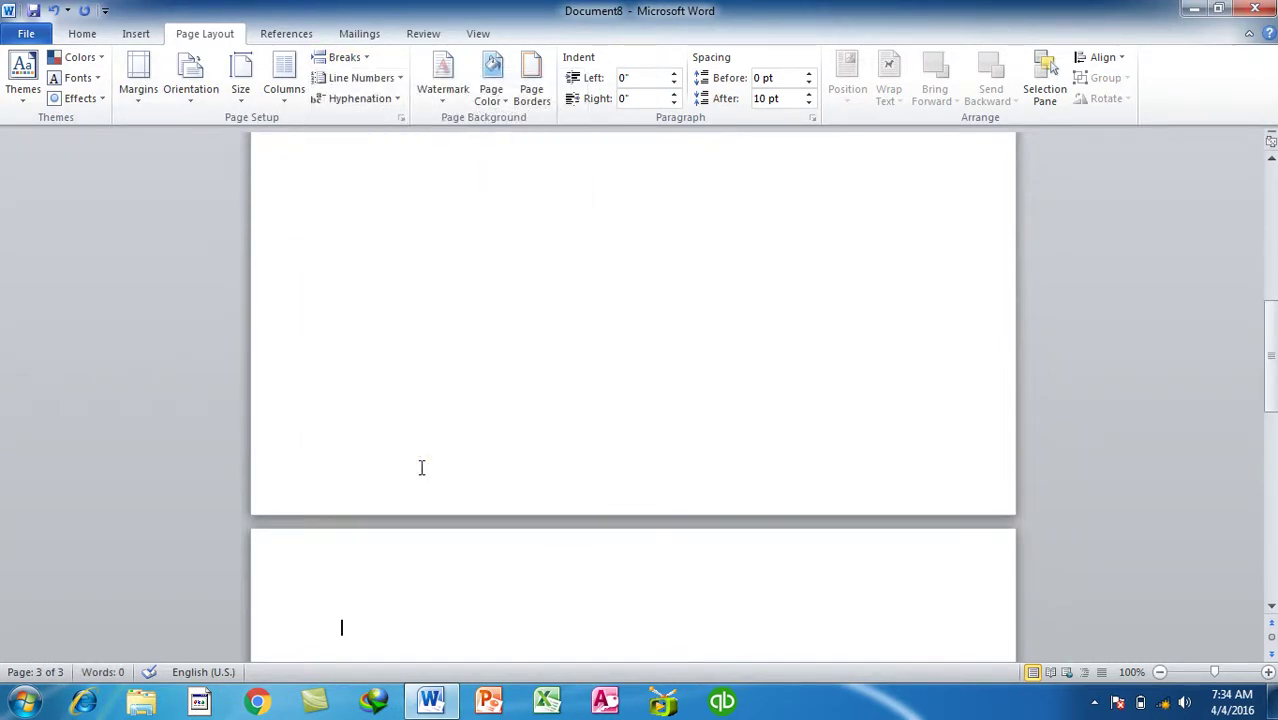
key(ctrl+w)
- Discard Document8's changes and start a new blank Document9
key(n)
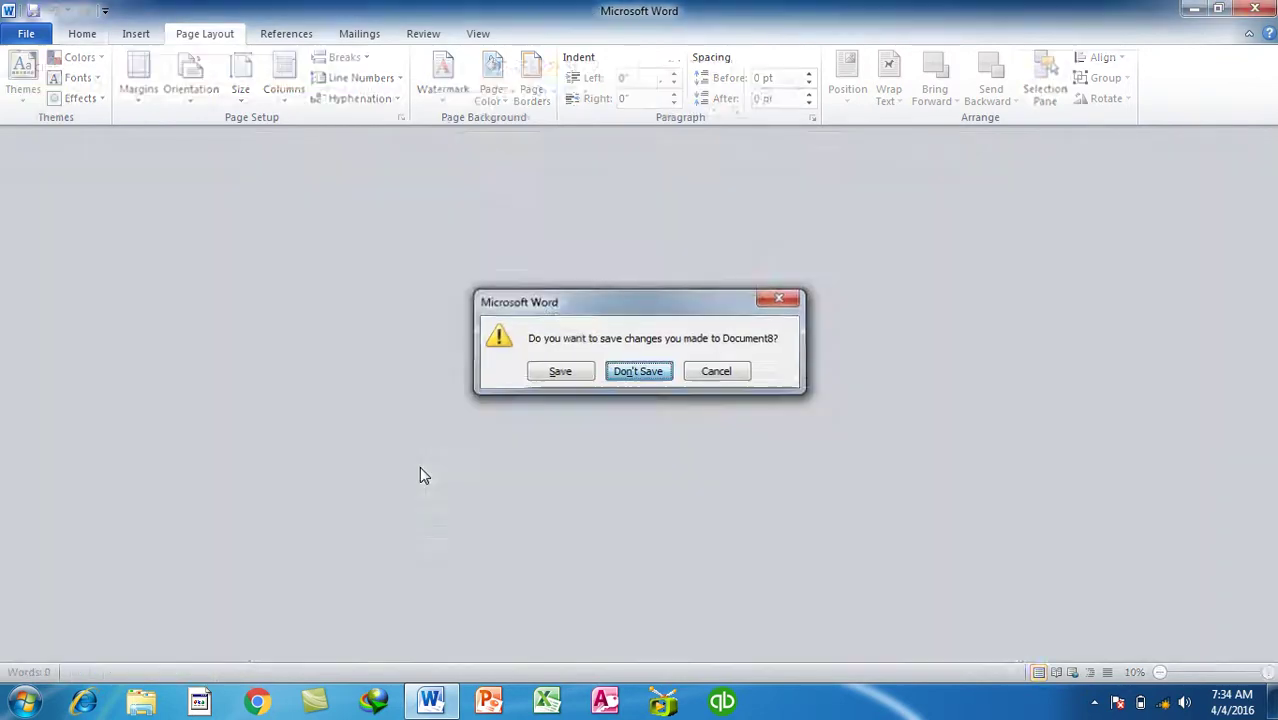
key(ctrl+n)
click(228, 38)
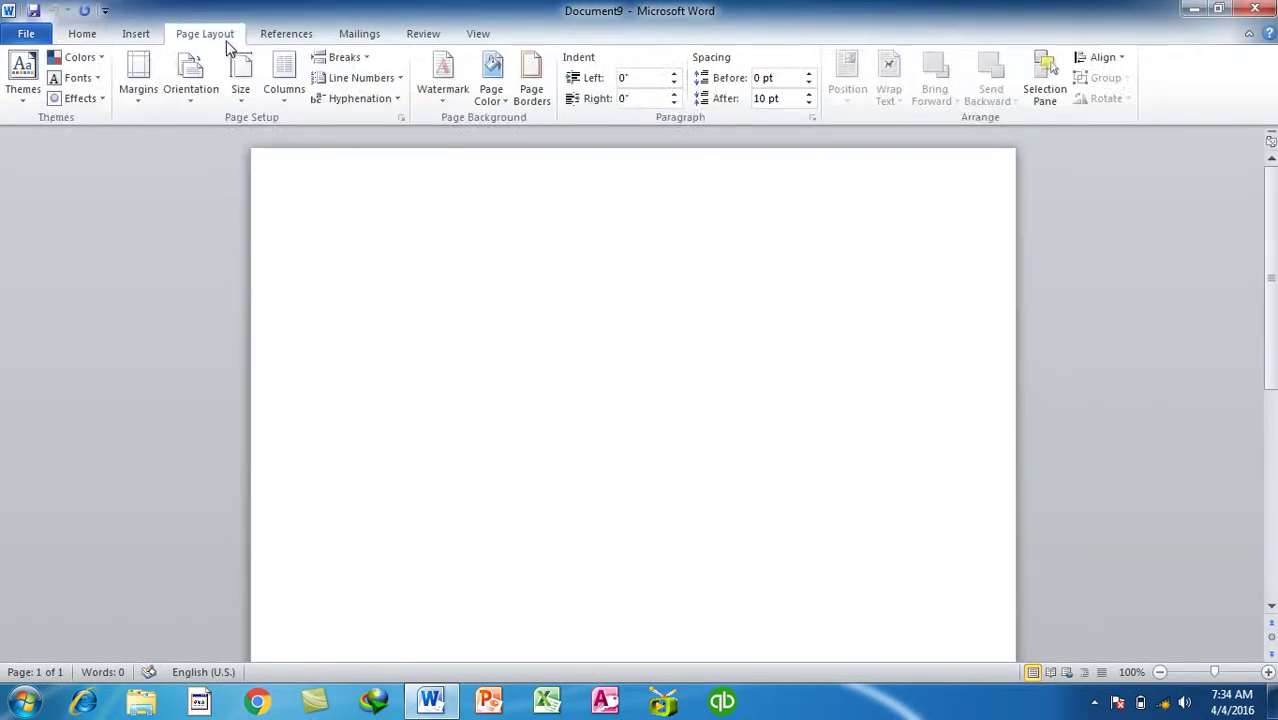
click(343, 58)
click(343, 58)
click(362, 78)
click(652, 368)
text(=rand)
key(ctrl+z)
- Test automatic '1.' and '1)' numbered lists, deleting each afterward
text(1. )
text(asfasd asdfasf asfas fasdfas dfasdf asdfasd fasdf asfasf as)
key(Return)
key(ctrl+a)
key(Delete)
key(BackSpace)
key(BackSpace)
text(1)
text())
text( asdfsadf asdfas fasdf asfsad fasdfsa as)
key(ctrl+a)
key(Delete)
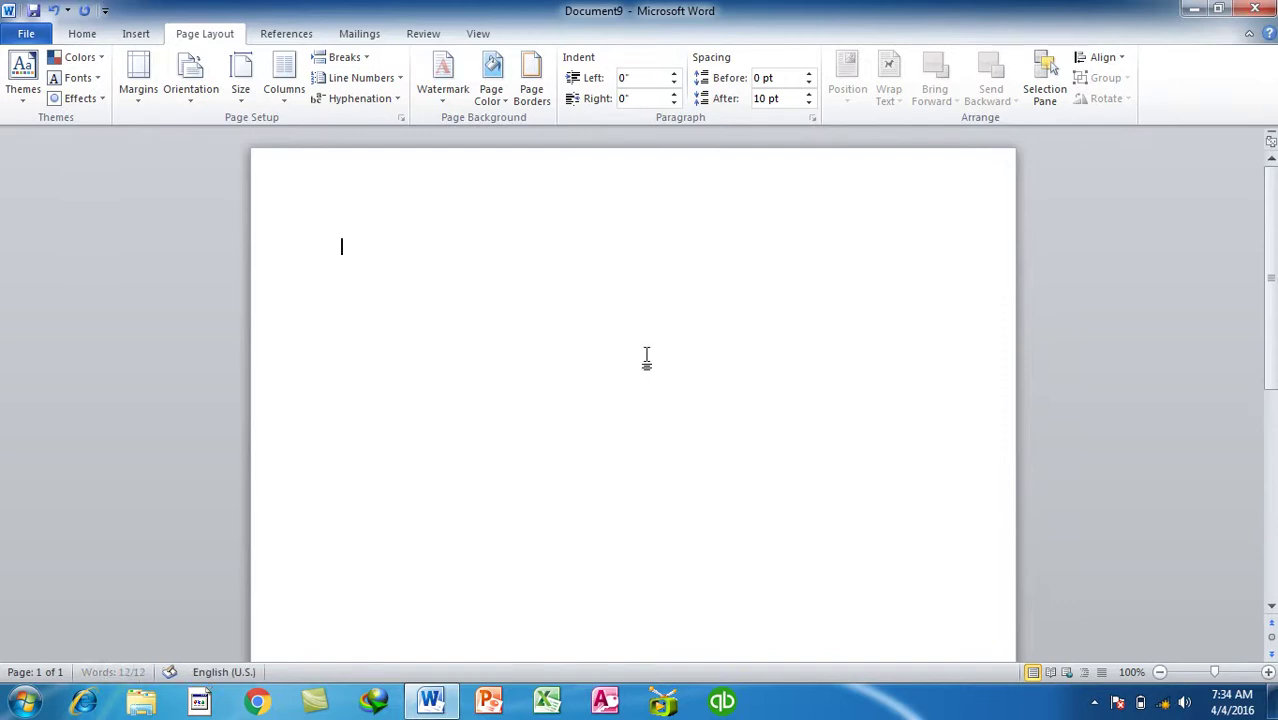
- Test automatic 'A.', 'a.' and 'A)' lettered lists, deleting each afterward
text(A. asdfasd)
key(Return)
text(asd Asdfasd Fsadfas Dfsadf as)
key(ctrl+a)
key(BackSpace)
key(BackSpace)
text(a. safasdf asdfasdf asdfasf)
key(ctrl+a)
key(BackSpace)
key(BackSpace)
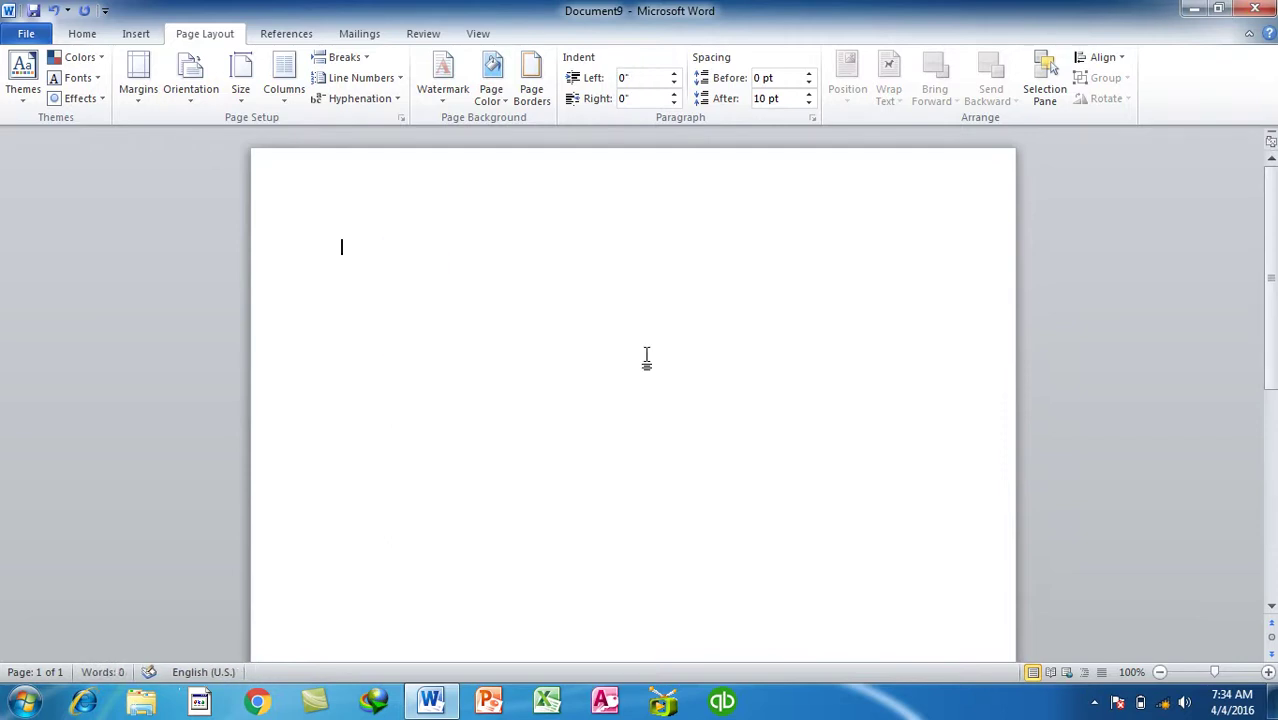
text() sadfasdf)
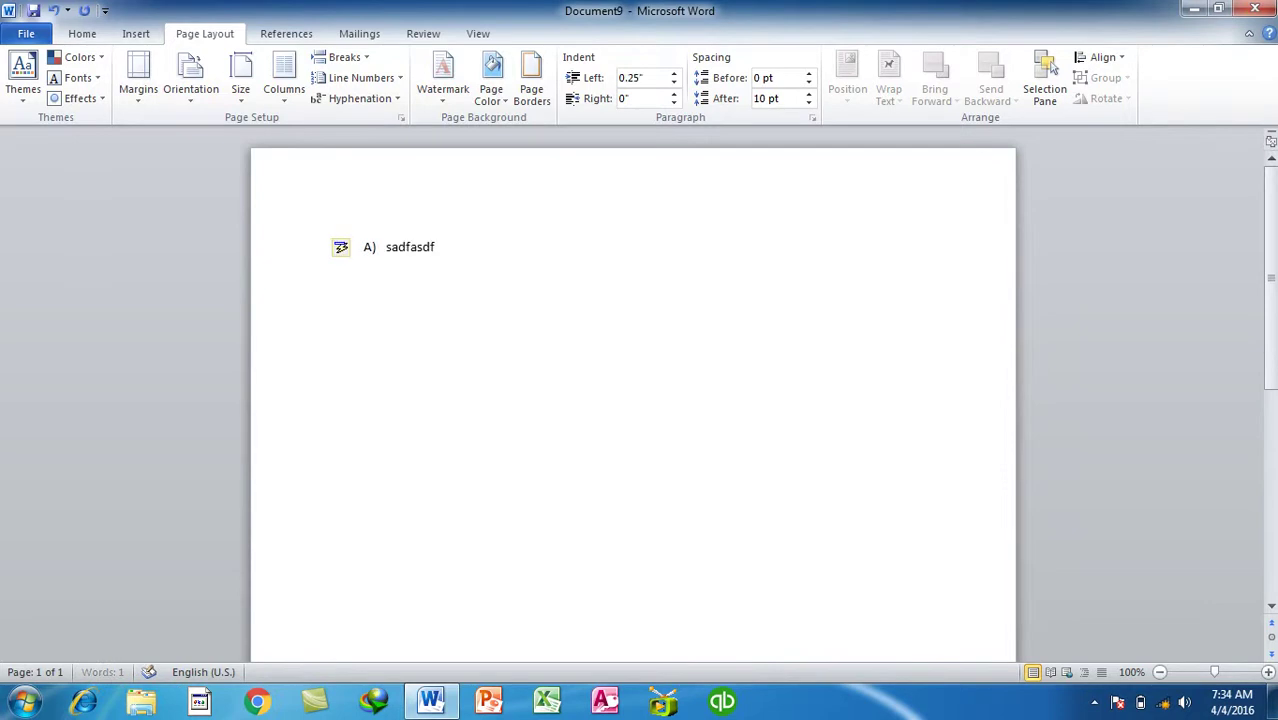
text( sadfas dfasdf assdf as)
key(ctrl+a)
key(BackSpace)
key(BackSpace)
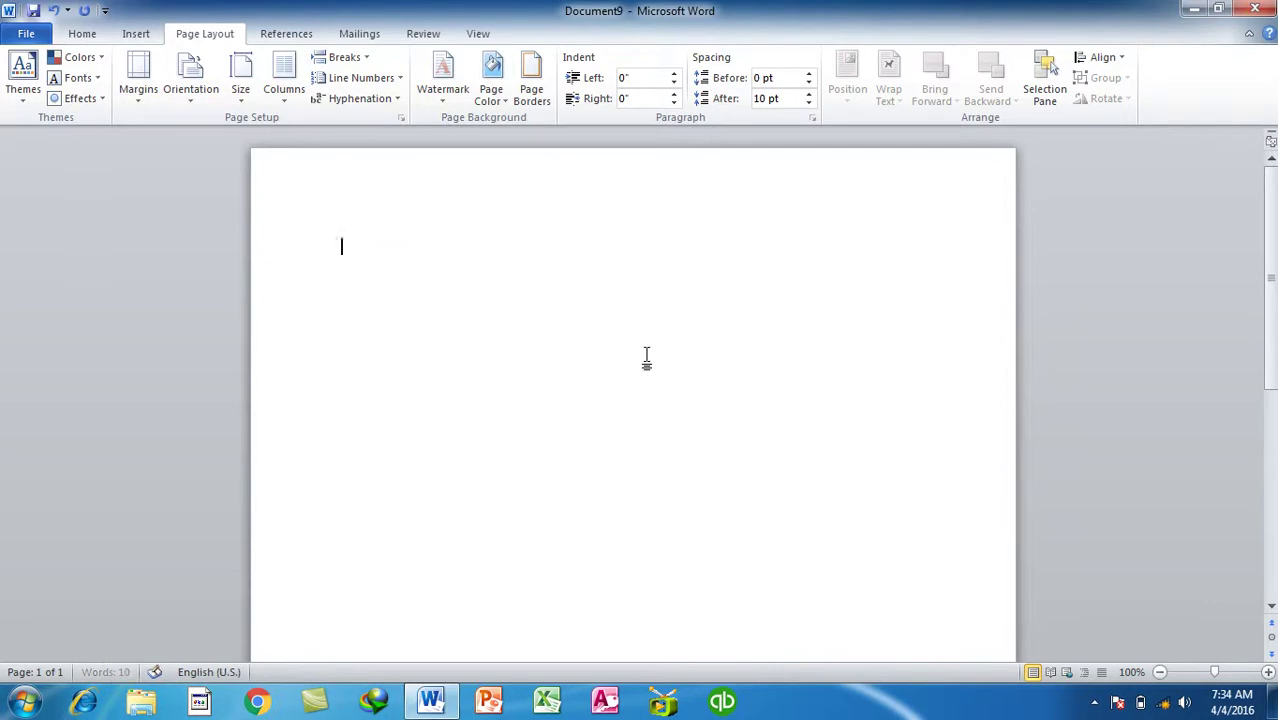
- Test a '1)' list and a '*' bulleted list, then enter =rand() for sample text
text(1)
key(BackSpace)
text(1) sadfas asdf asdfsa dfas)
key(ctrl+a)
key(Delete)
text(* asdfasd fasdfas dfsadf asdf as)
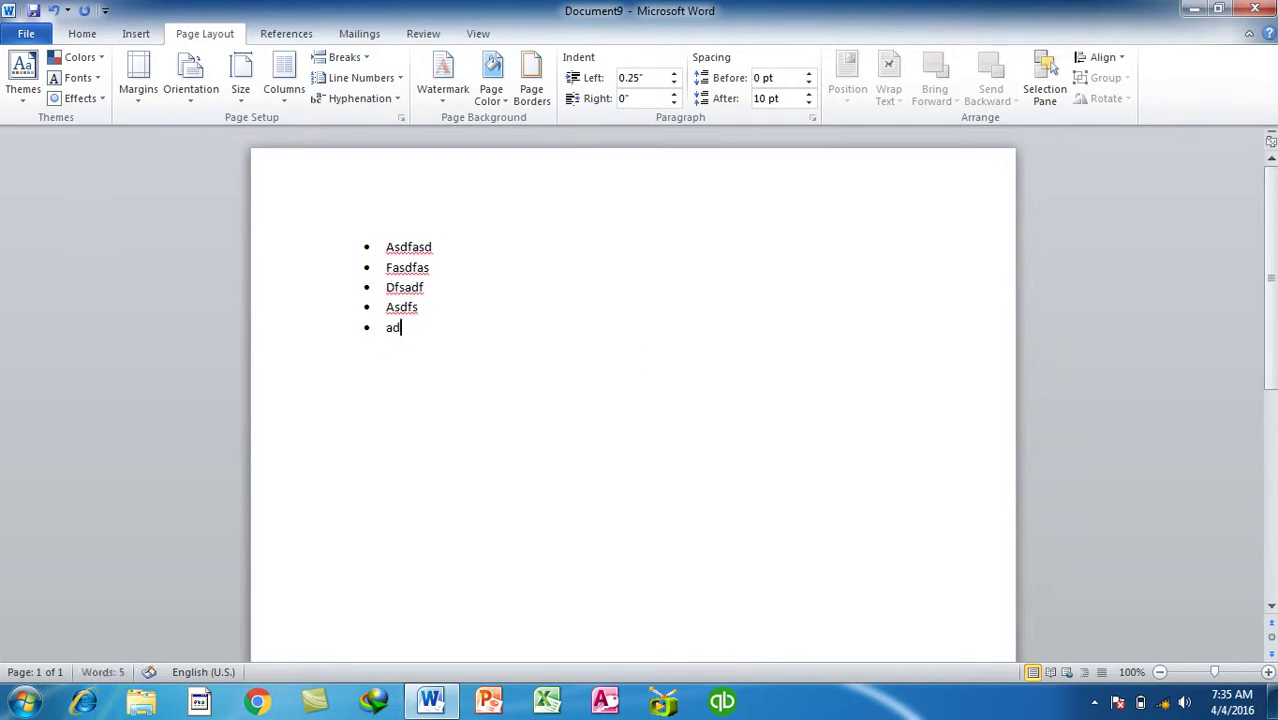
key(ctrl+a)
key(Delete)
text(=rand())
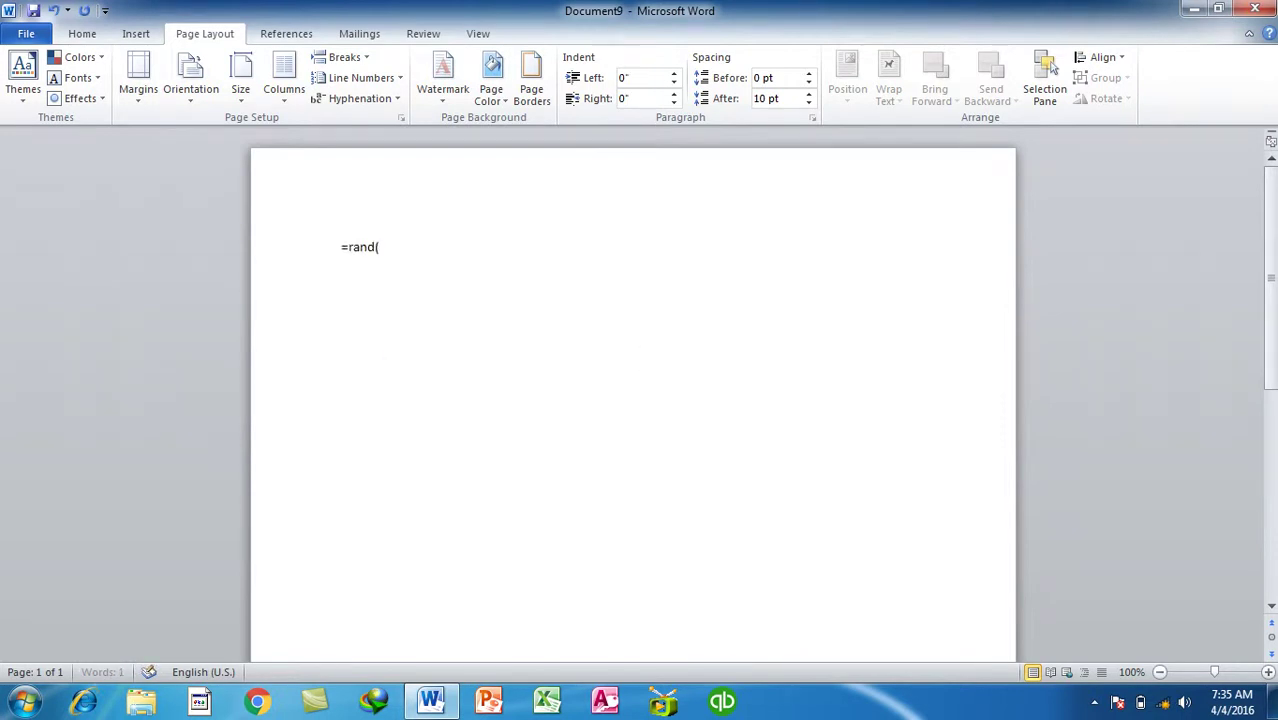
key(Return)
- Select all the text and enable Add line numbering in Page Setup's Line Numbers dialog
key(BackSpace)
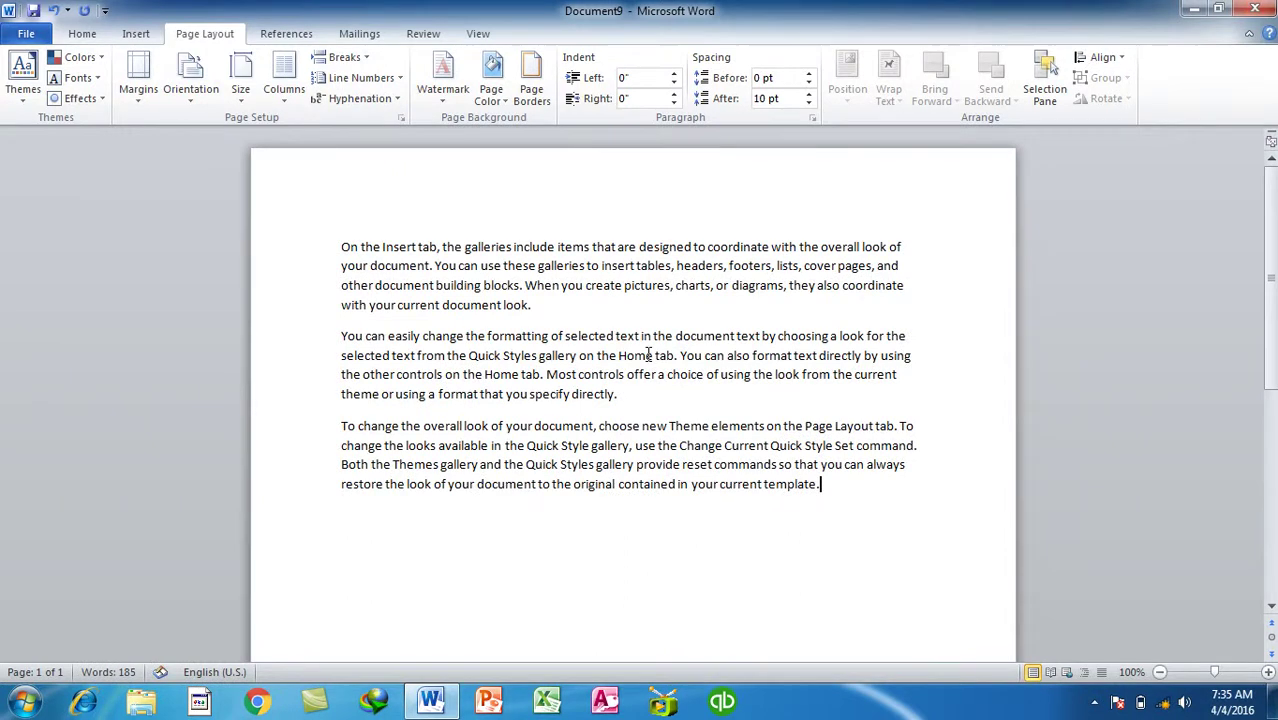
key(ctrl+a)
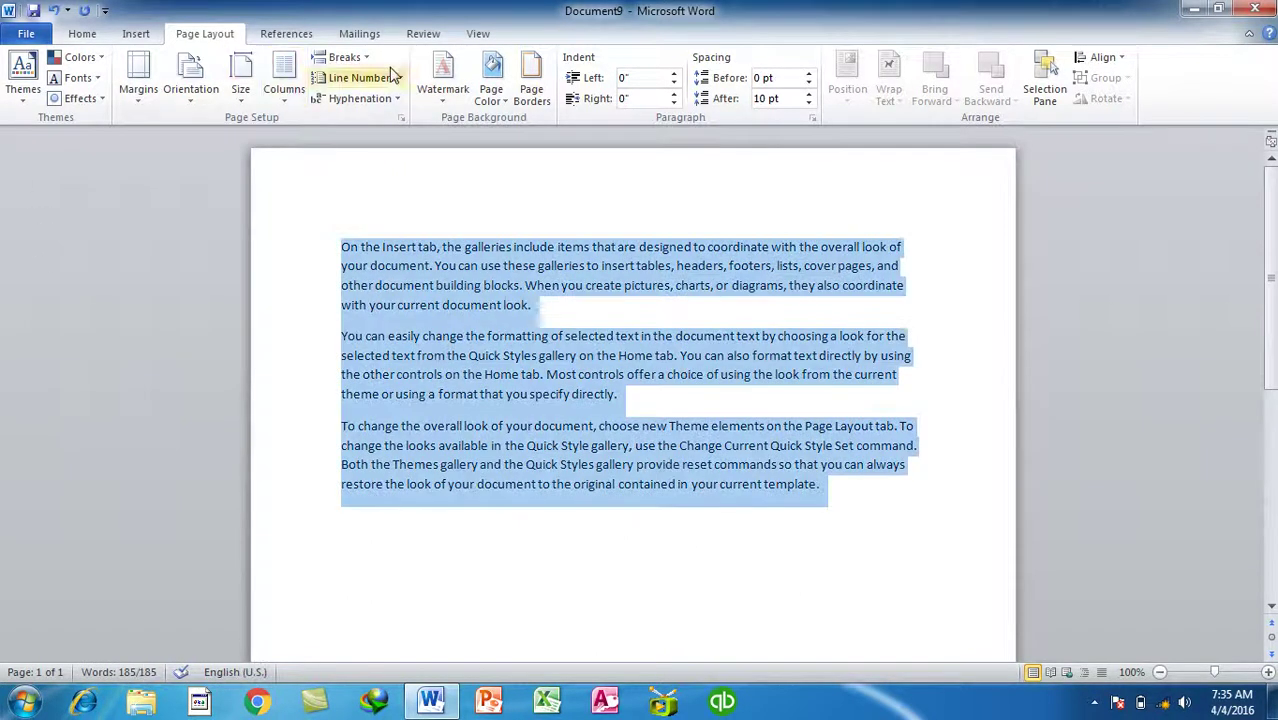
click(358, 78)
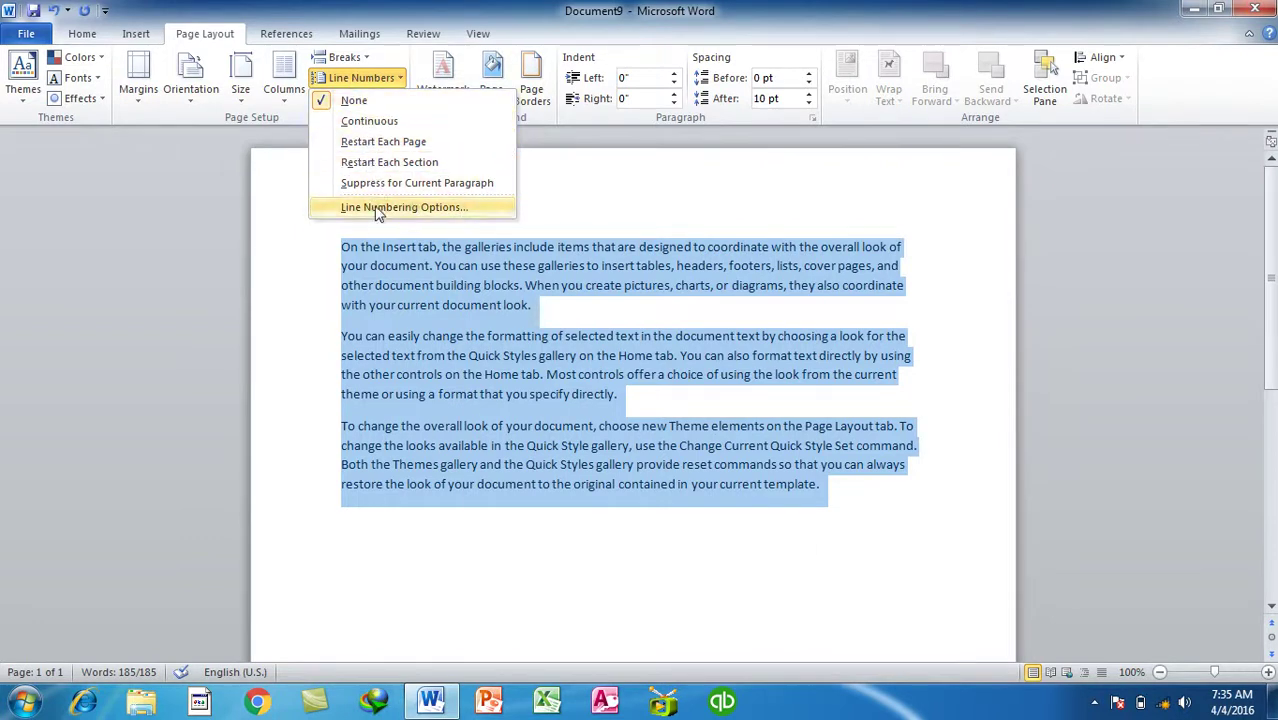
click(376, 207)
drag(670, 85, 977, 60)
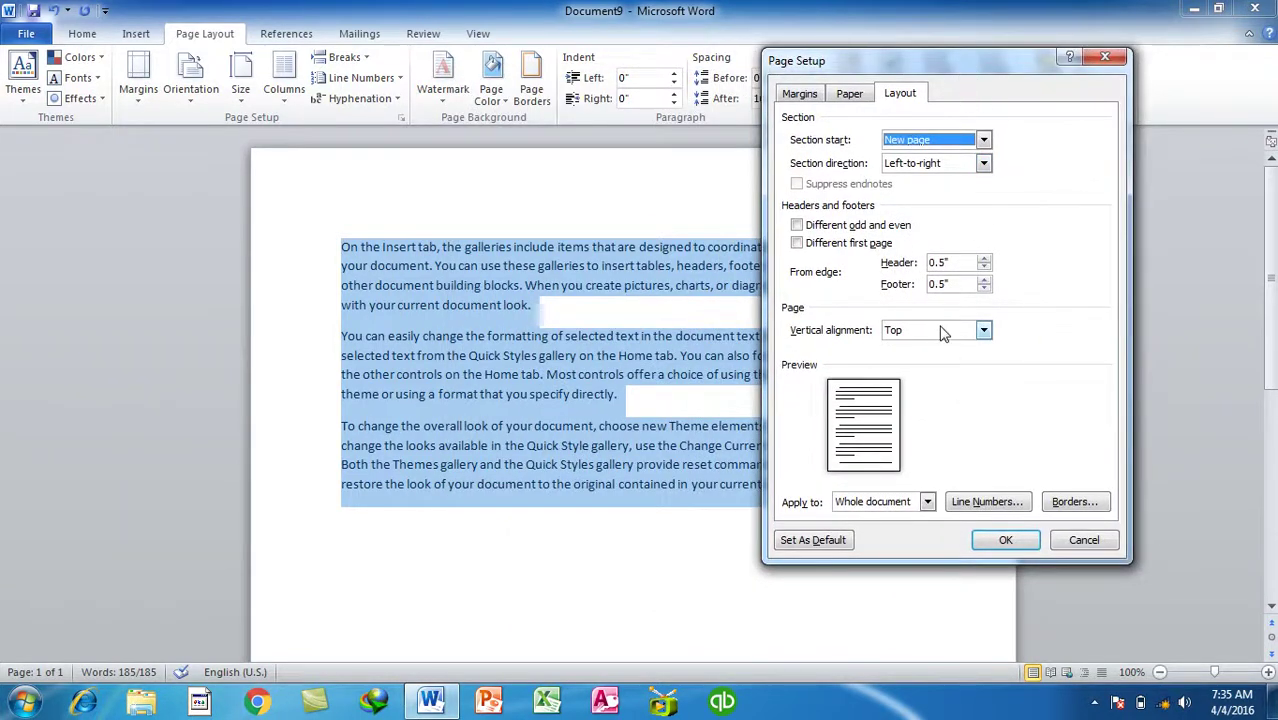
click(983, 505)
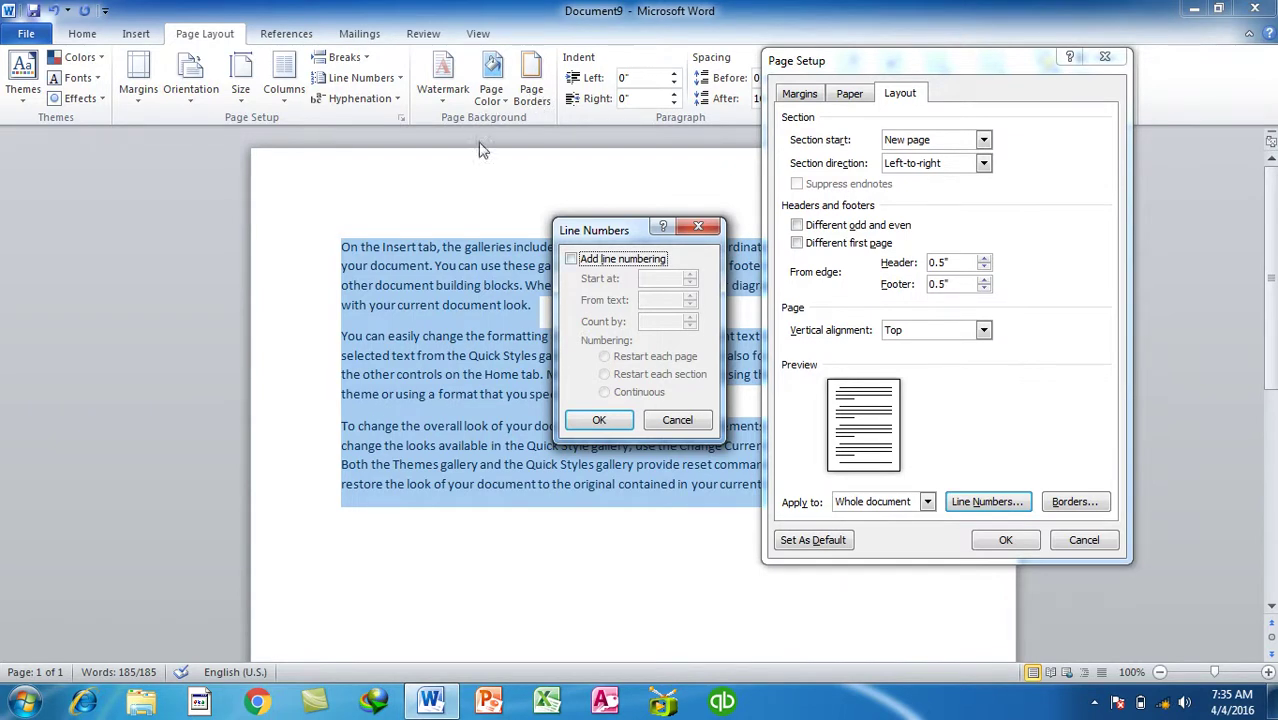
click(613, 262)
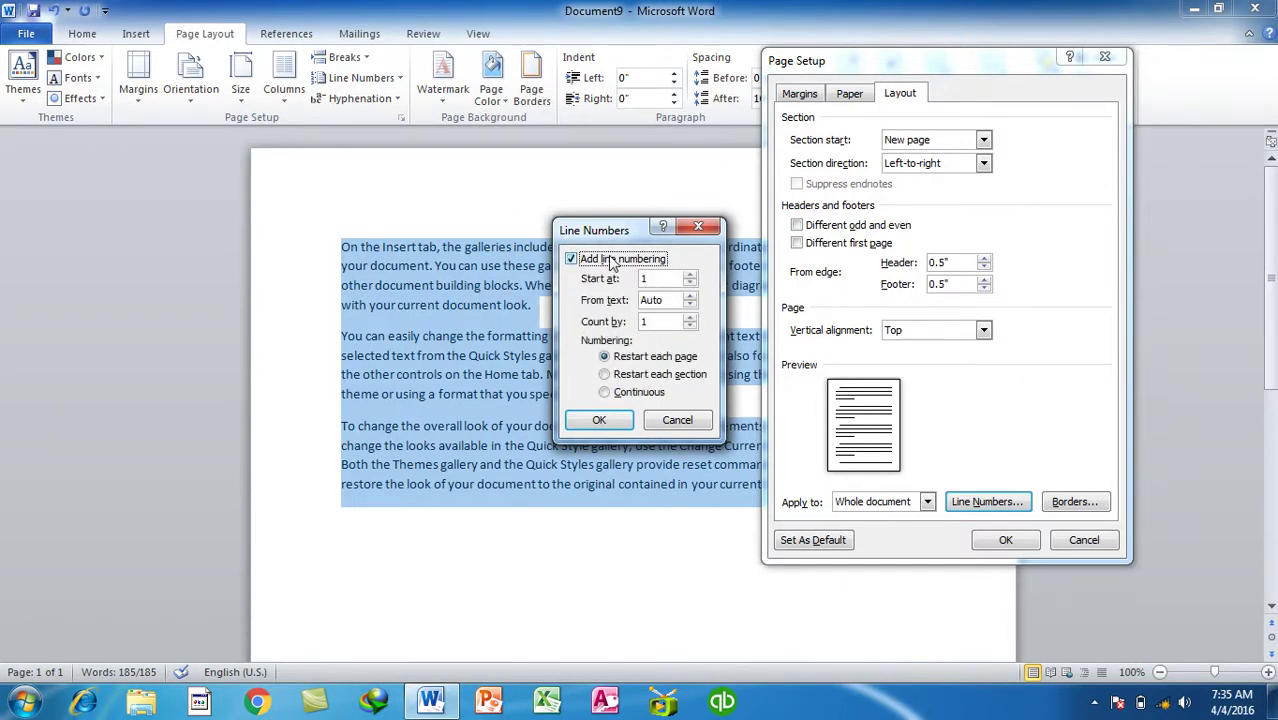
click(620, 420)
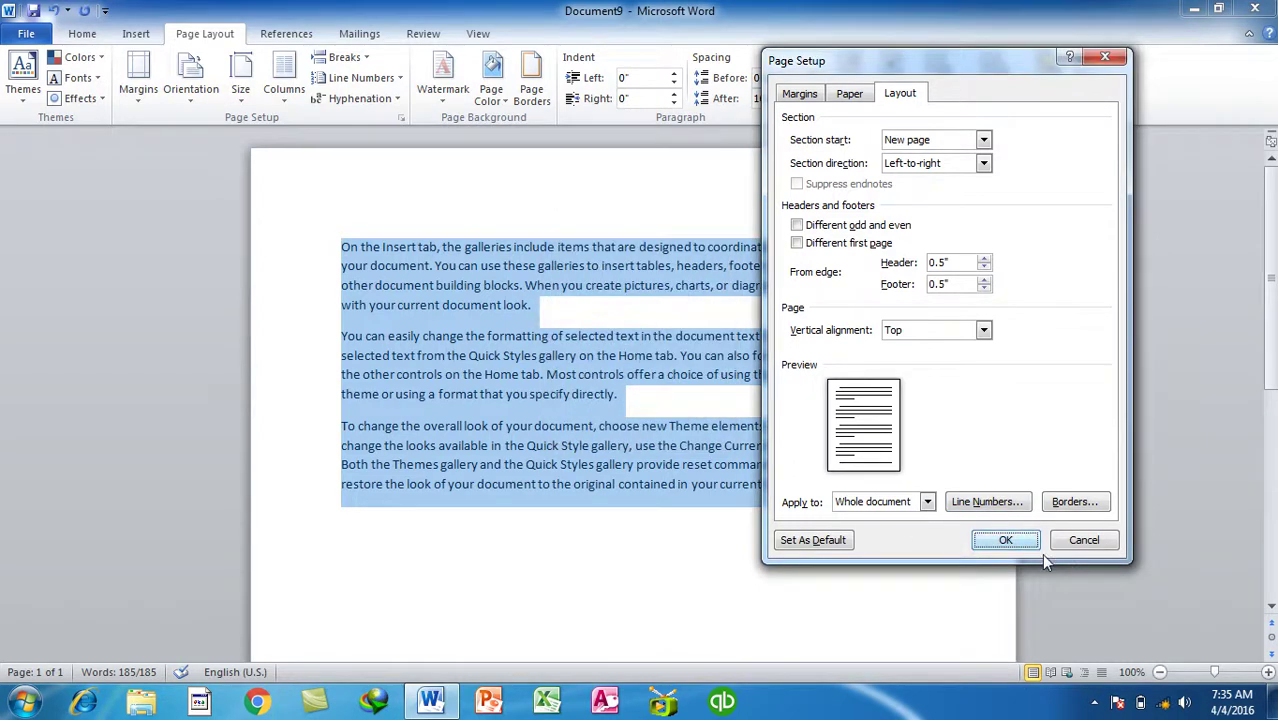
click(1005, 540)
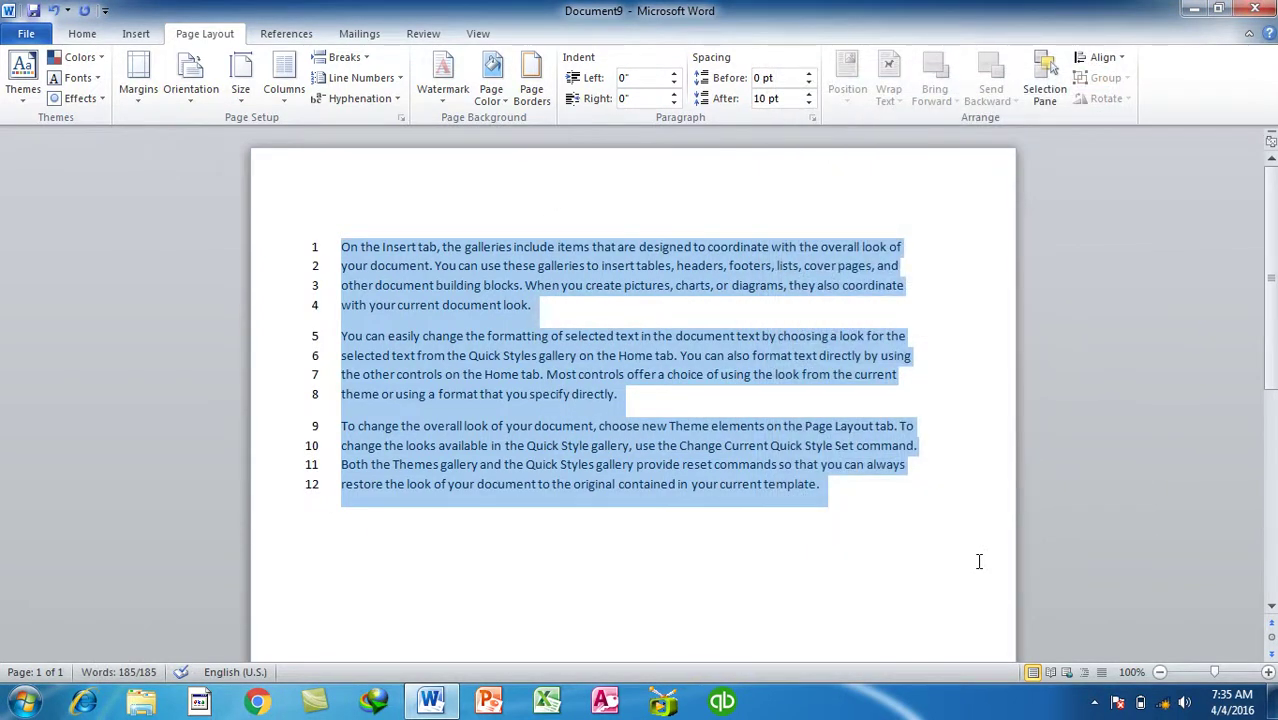
click(840, 530)
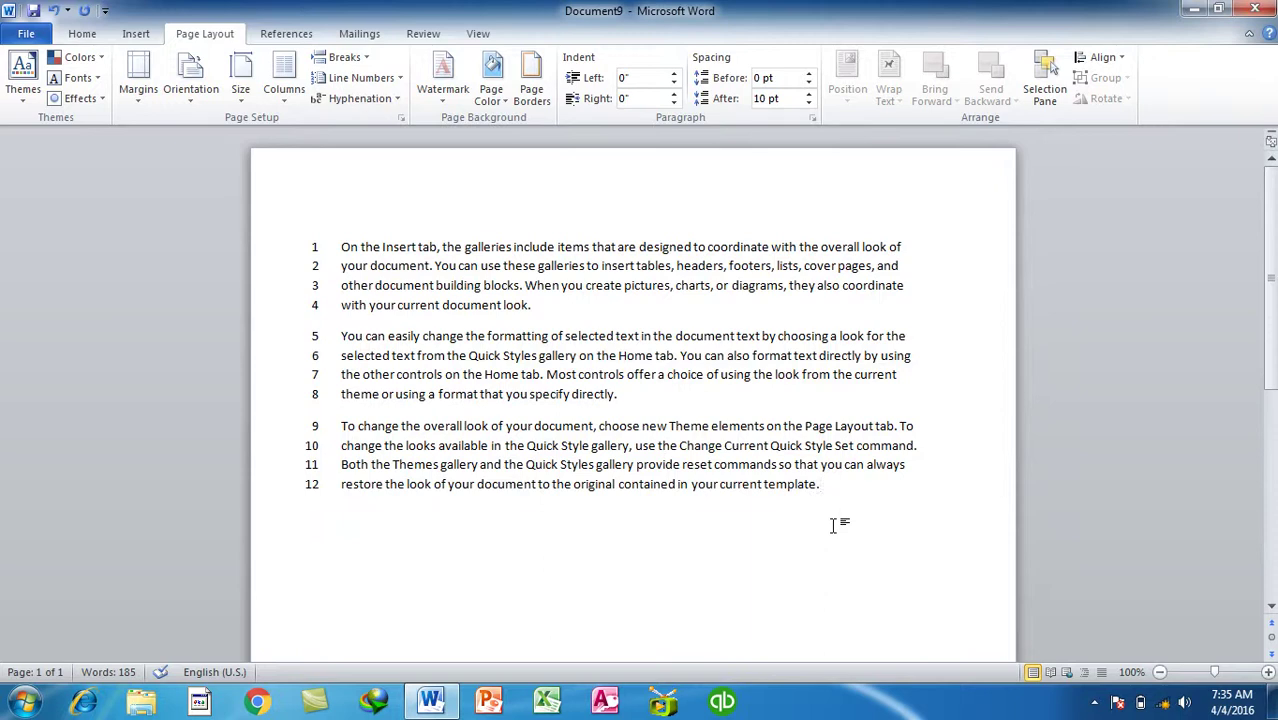
- Create Document10, fill it with =r() sample text, and select all of it
key(ctrl+n)
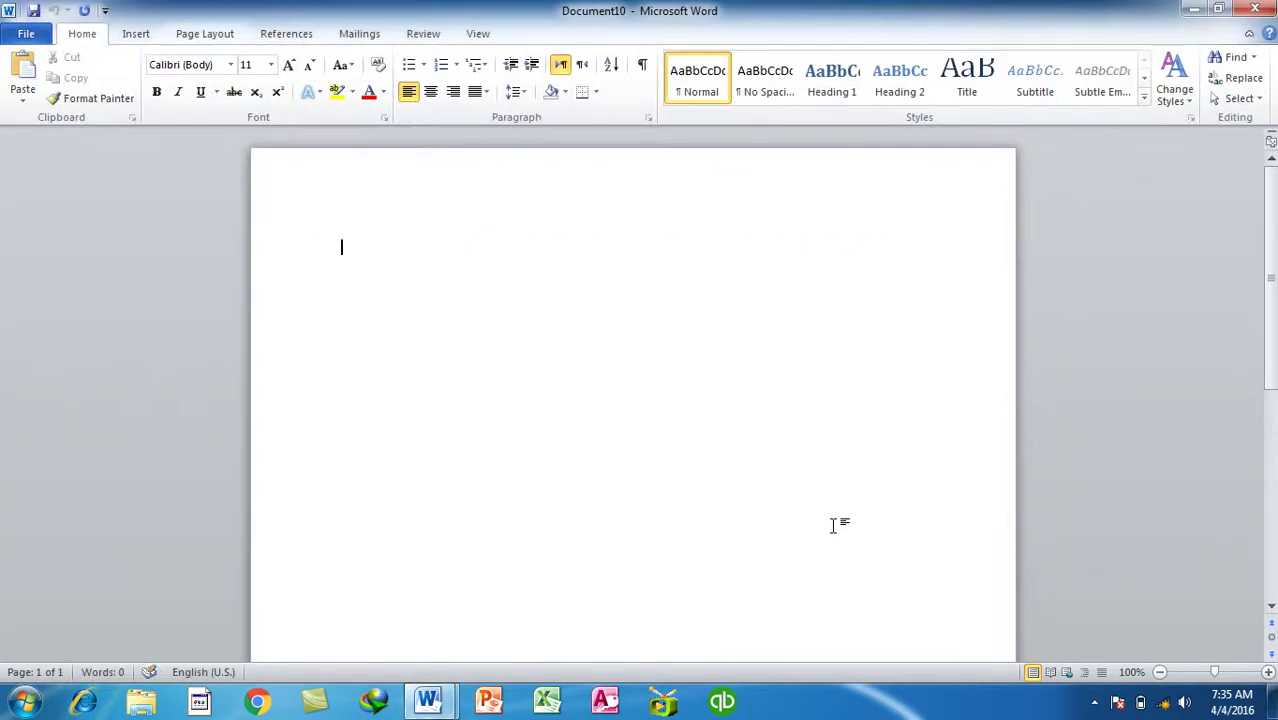
mouse_move(284, 8)
mouse_down()
mouse_move(418, 690)
mouse_move(458, 160)
mouse_up()
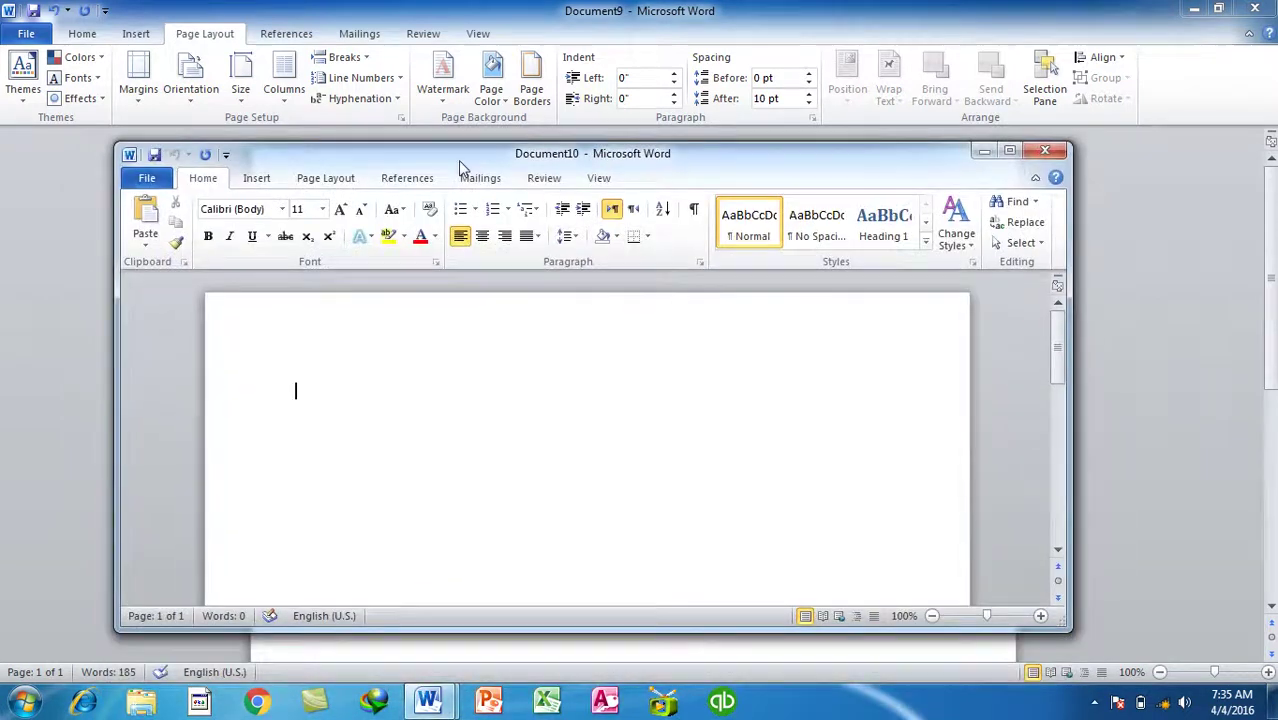
double_click(458, 160)
text(=r())
key(Return)
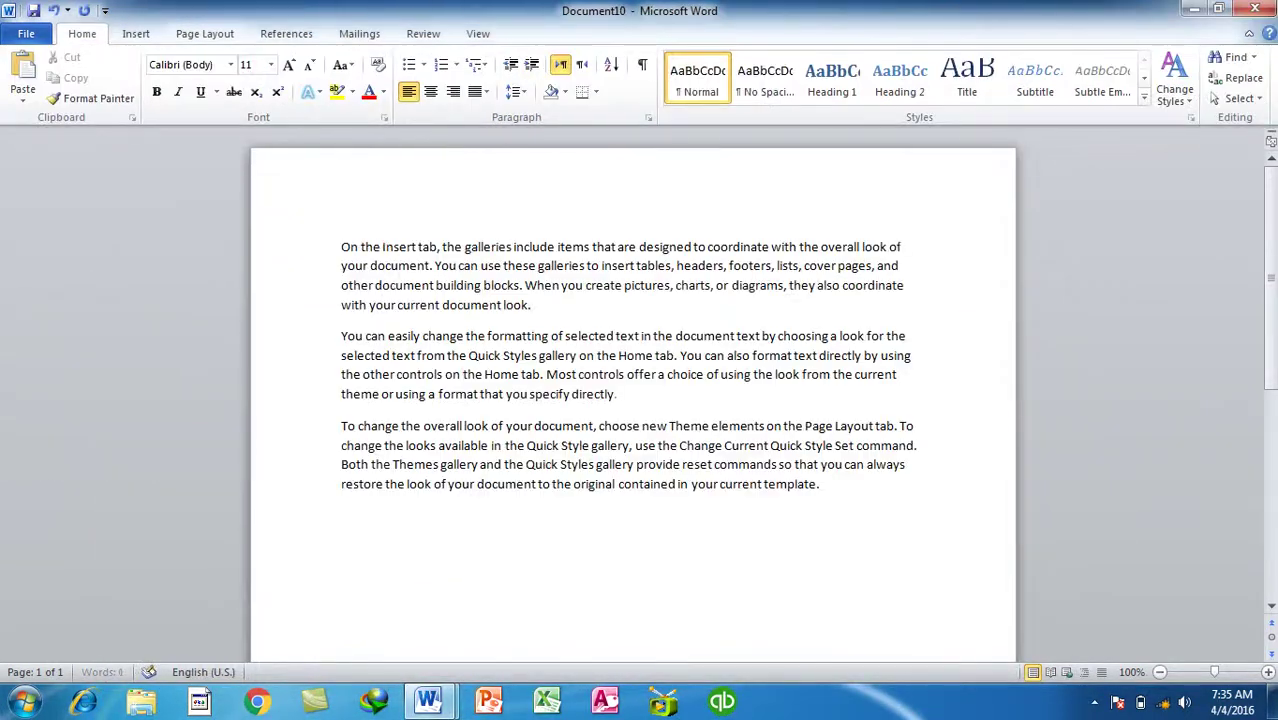
key(ctrl+a)
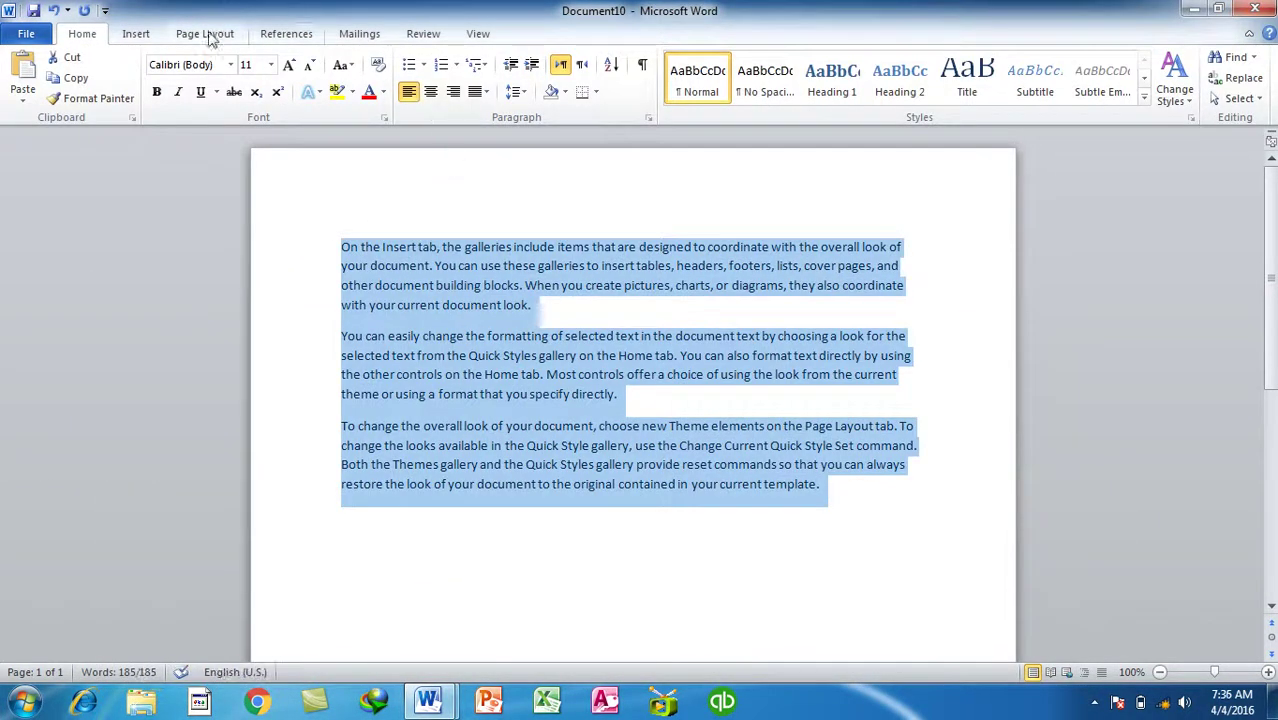
- Open the Line Numbers dialog, check Add line numbering, and edit the starting number
click(205, 33)
click(380, 80)
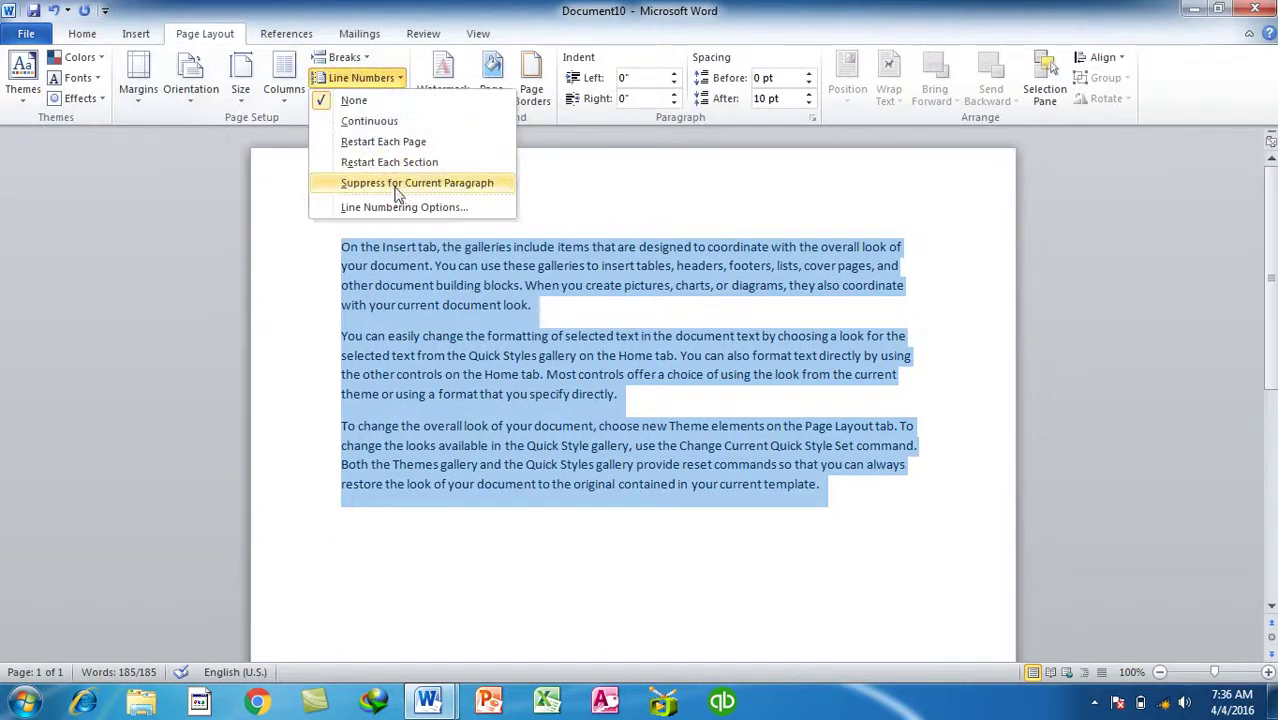
key(Escape)
click(352, 79)
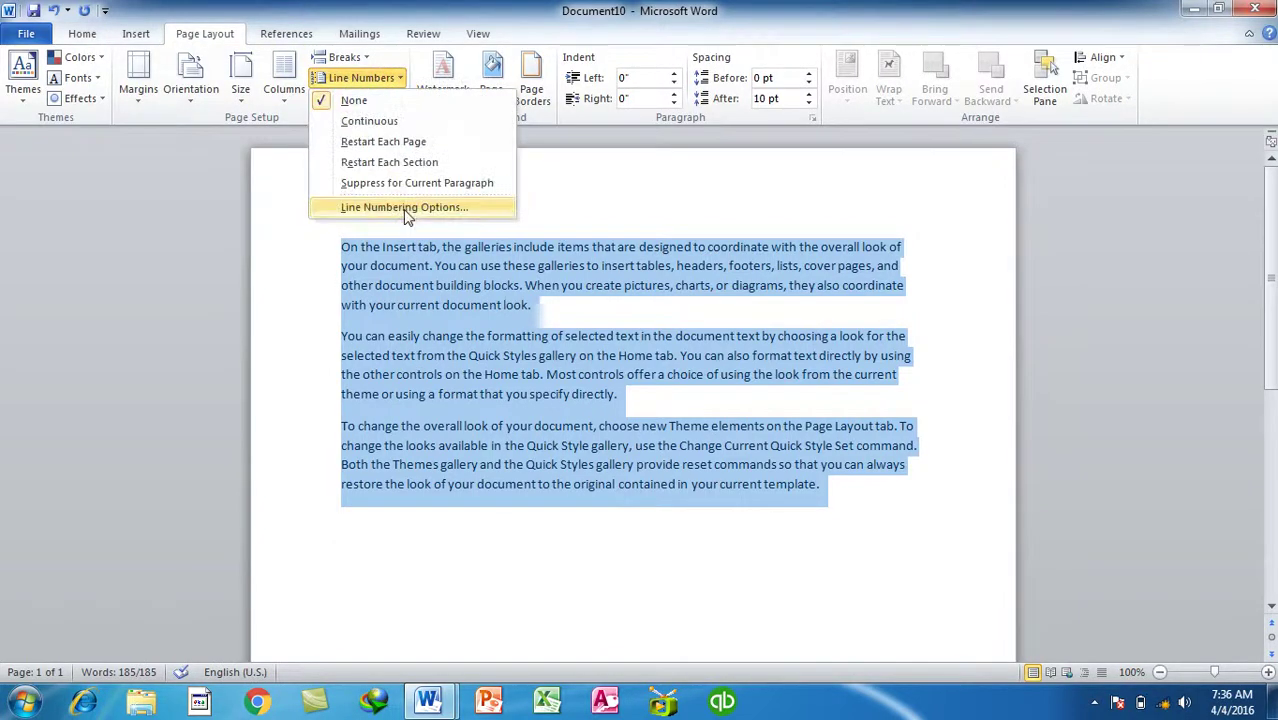
click(404, 207)
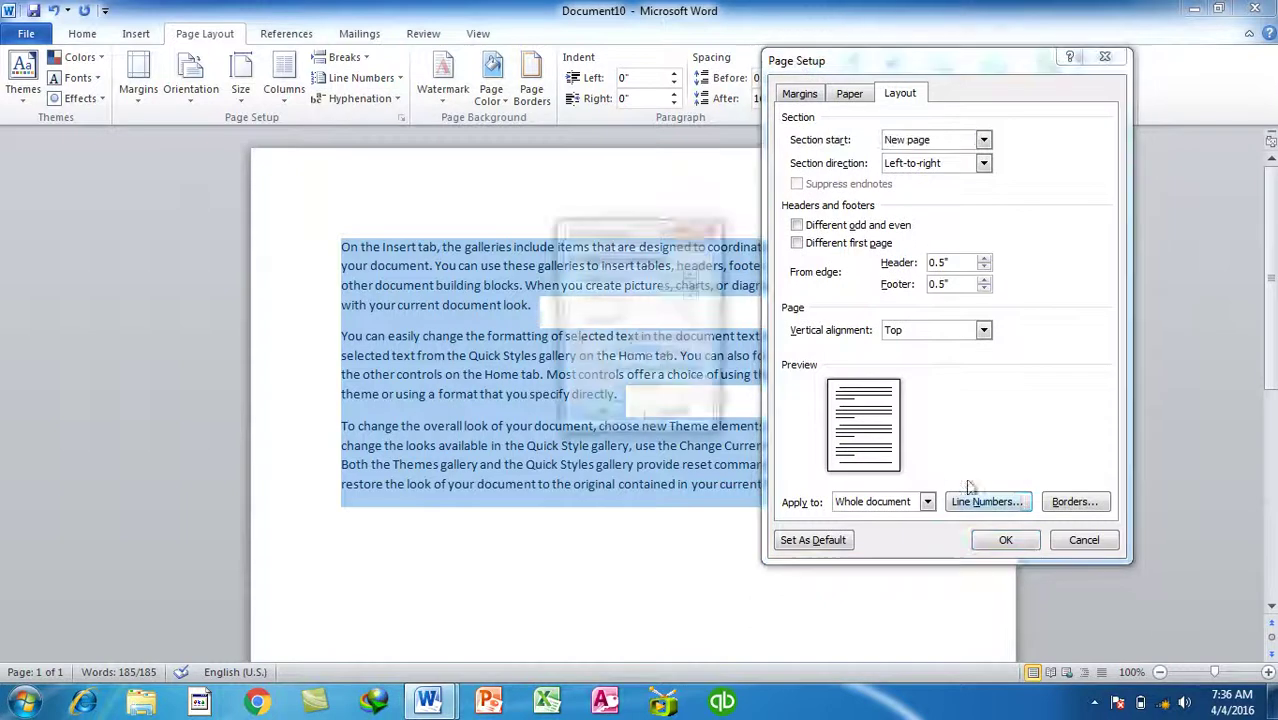
click(985, 501)
click(571, 259)
click(657, 282)
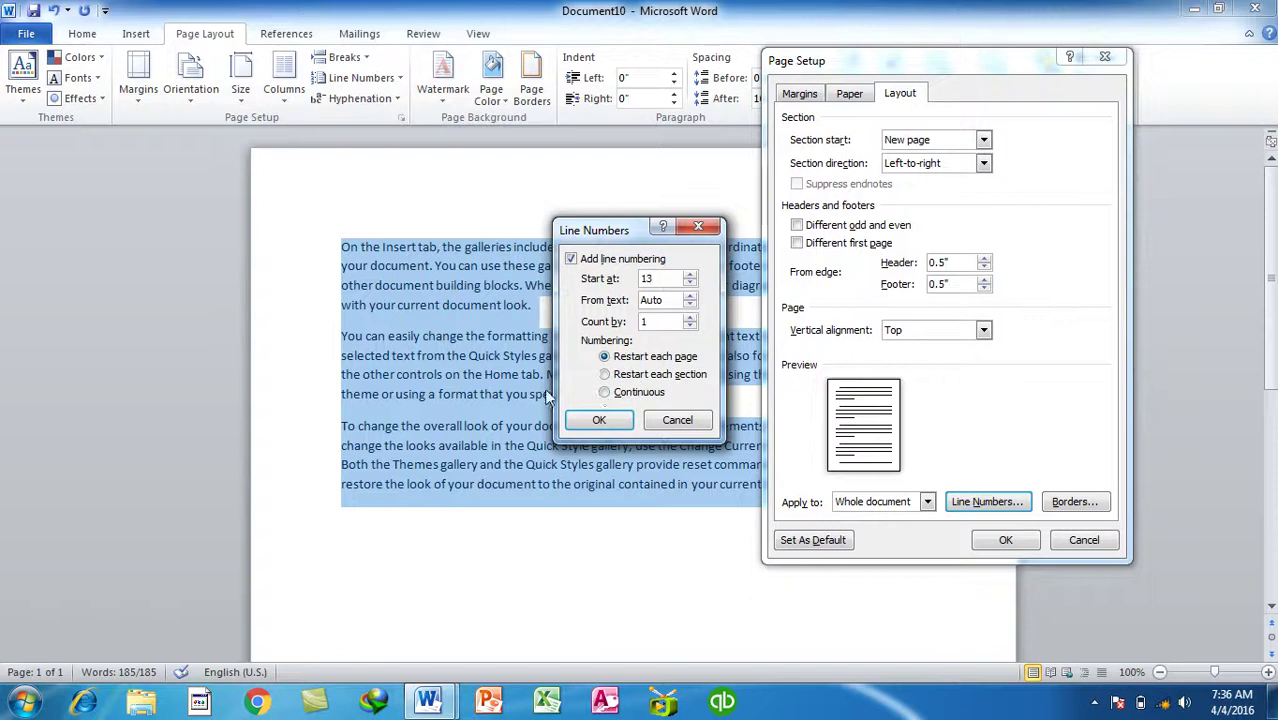
- Apply line numbering starting at 13 to Document10, then bring Document9 back to the front
click(598, 420)
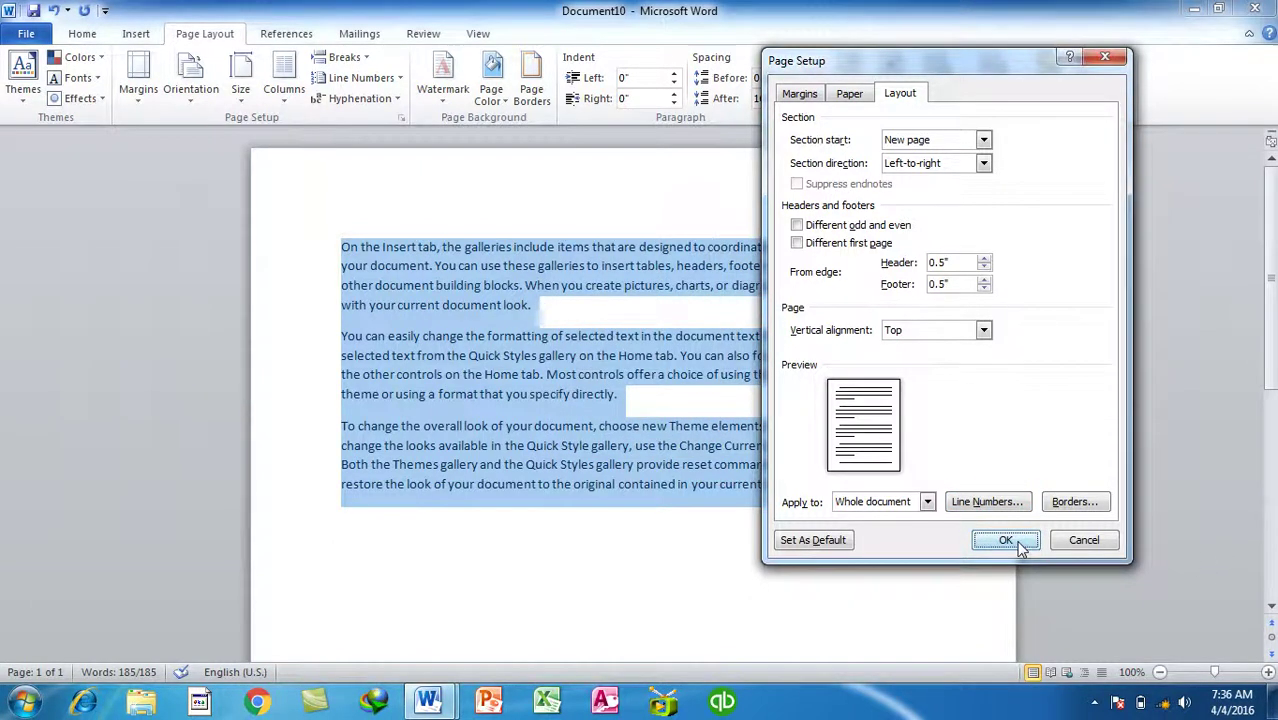
click(1016, 545)
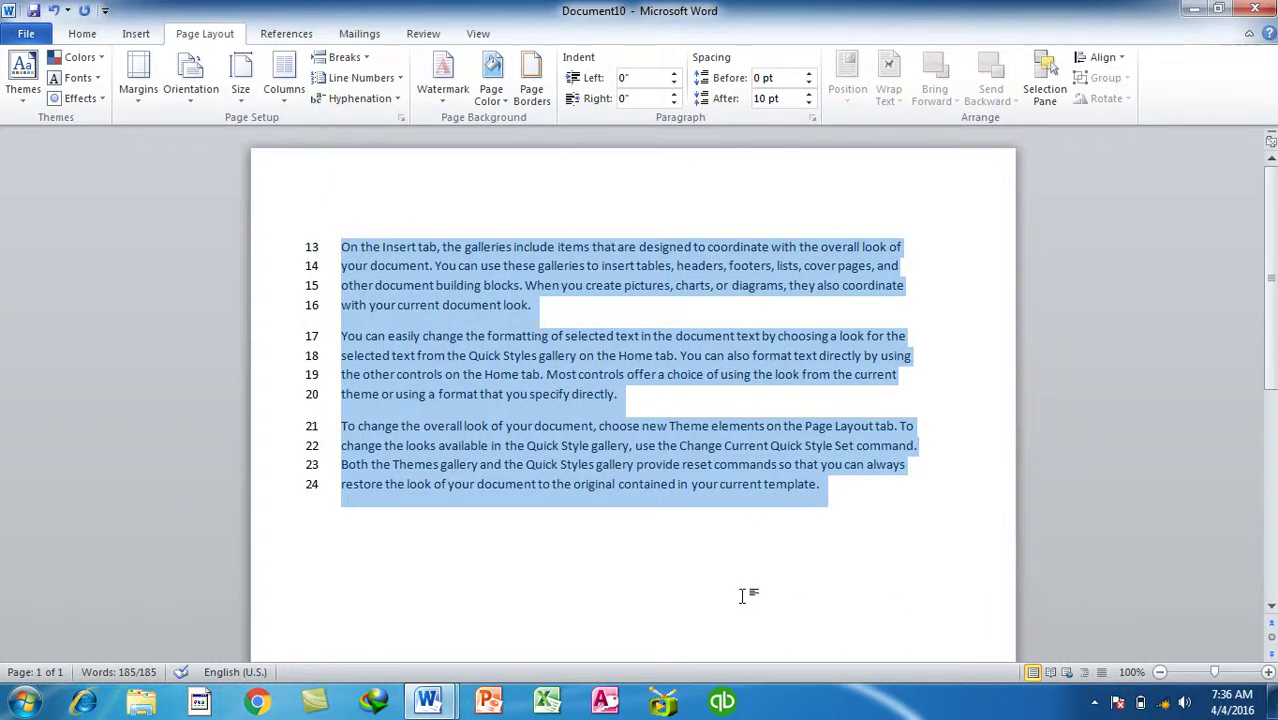
click(450, 698)
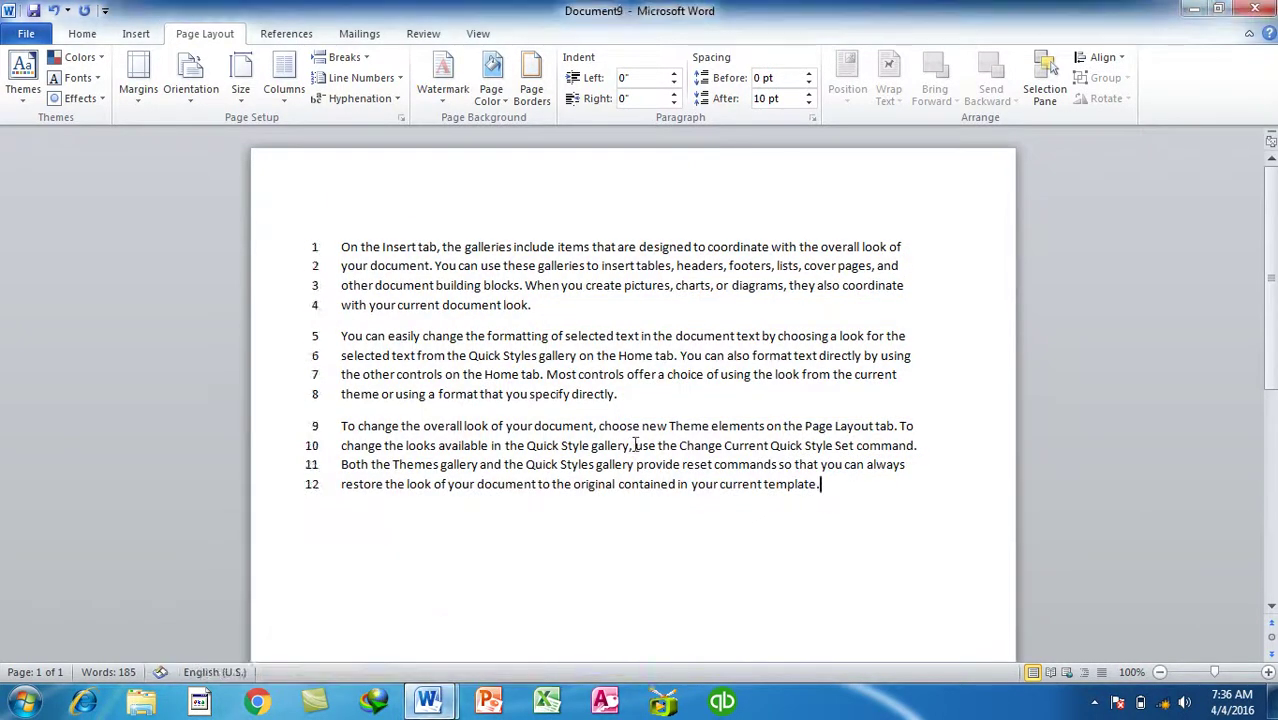
- Set Document9's line numbers to sit 0.1" from the text
click(352, 80)
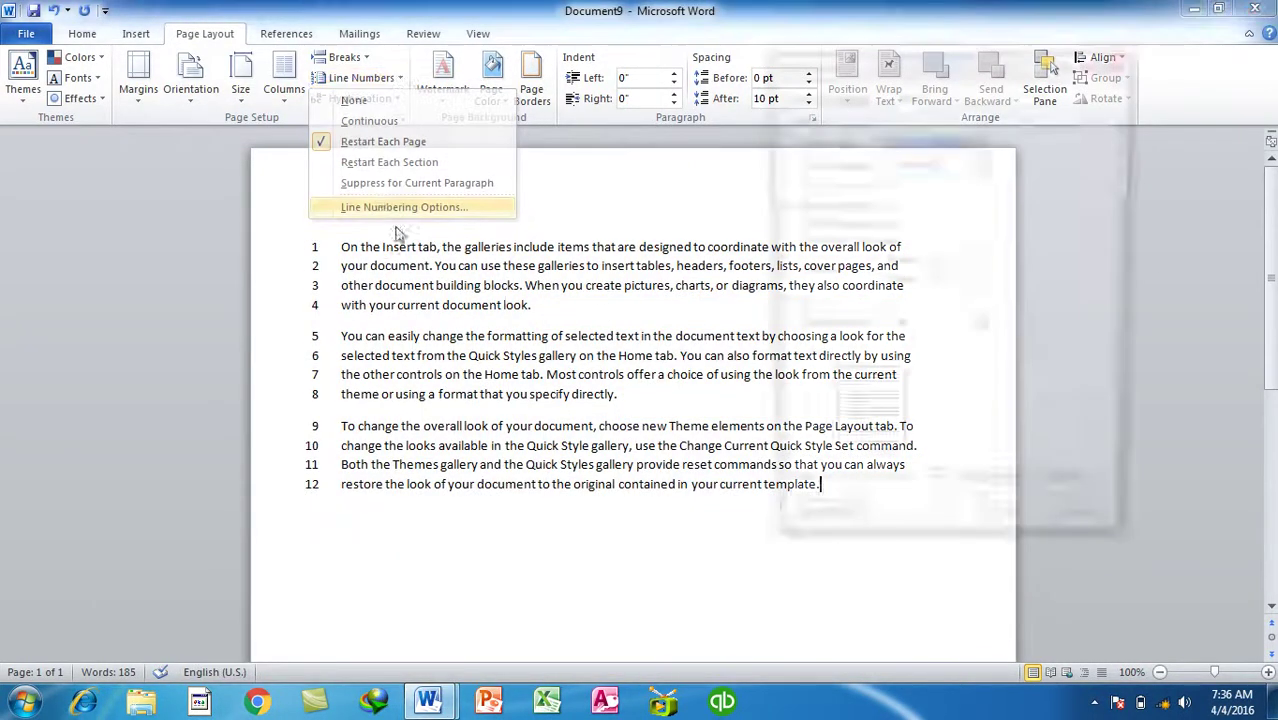
click(404, 207)
click(967, 500)
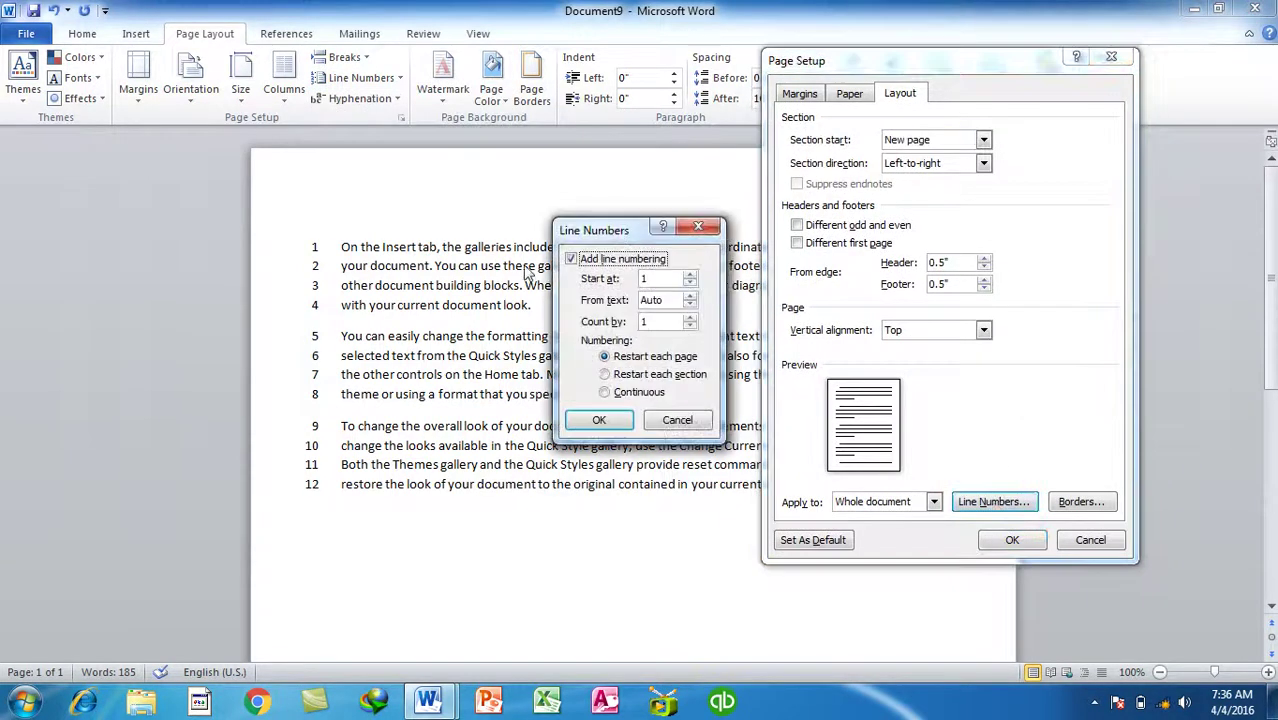
double_click(652, 300)
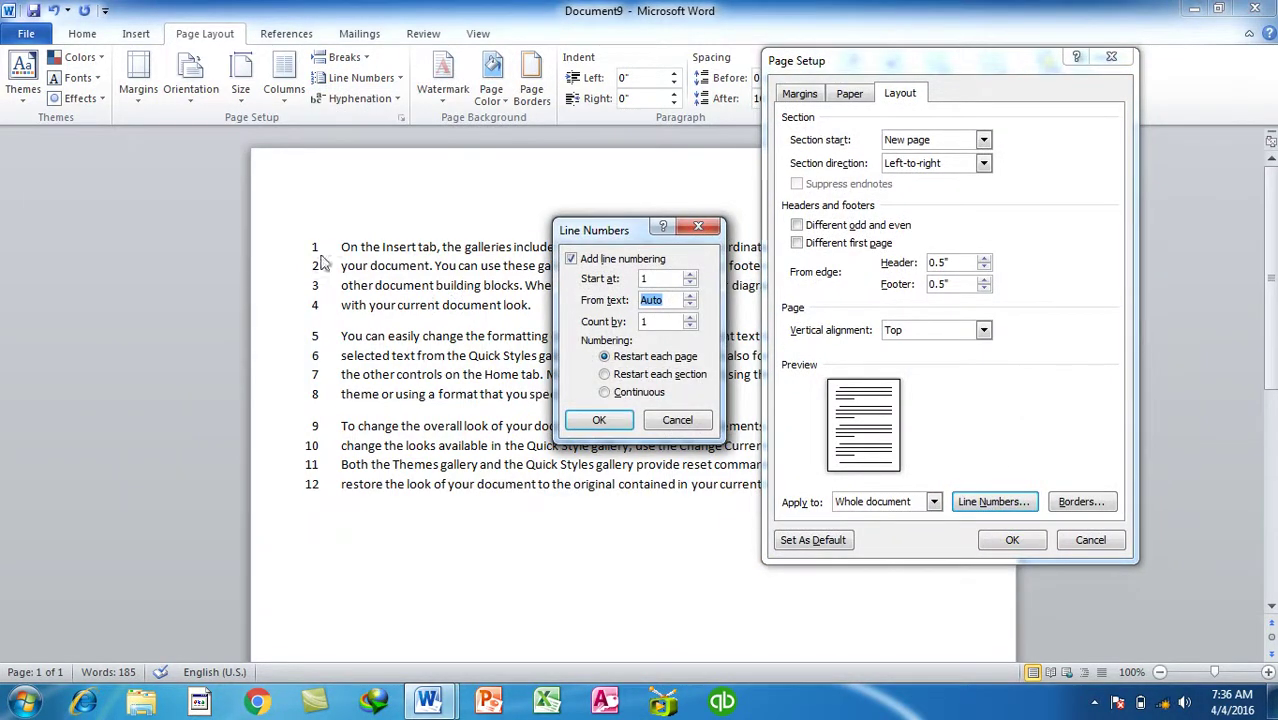
click(691, 296)
click(608, 421)
click(1020, 550)
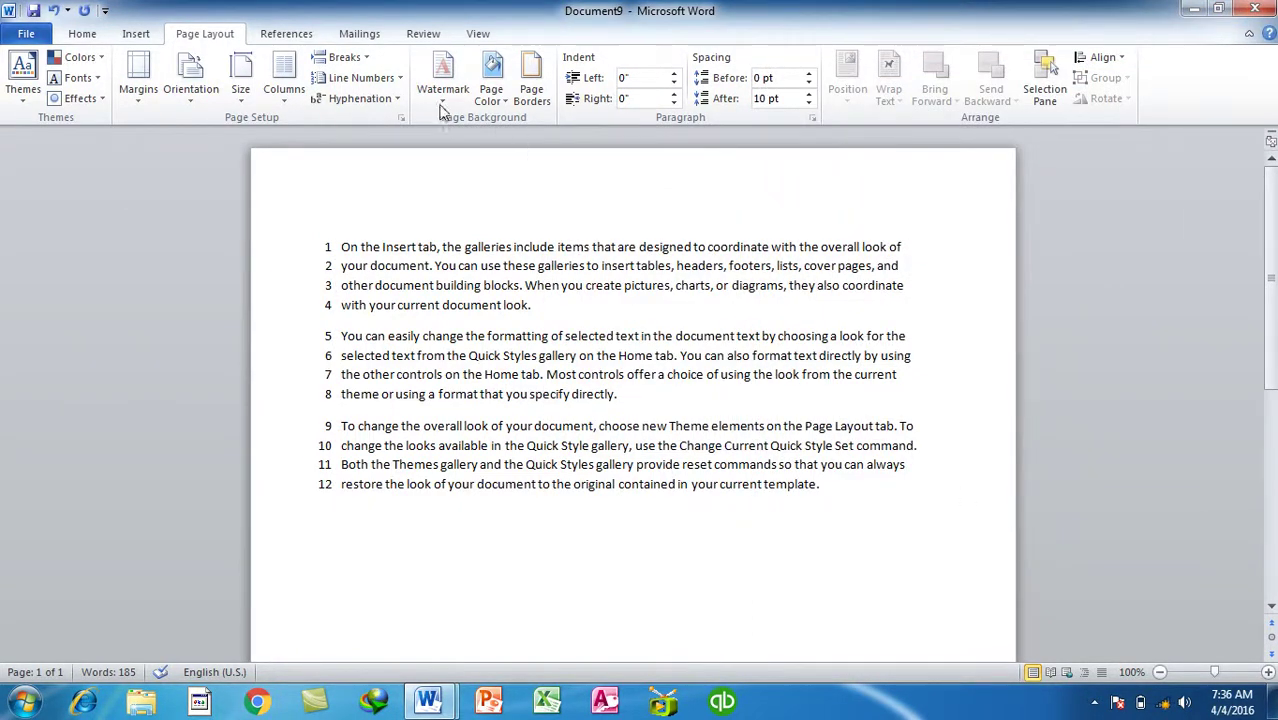
- Change the line numbering Count by value to 2 so only even numbers appear
click(378, 79)
click(400, 205)
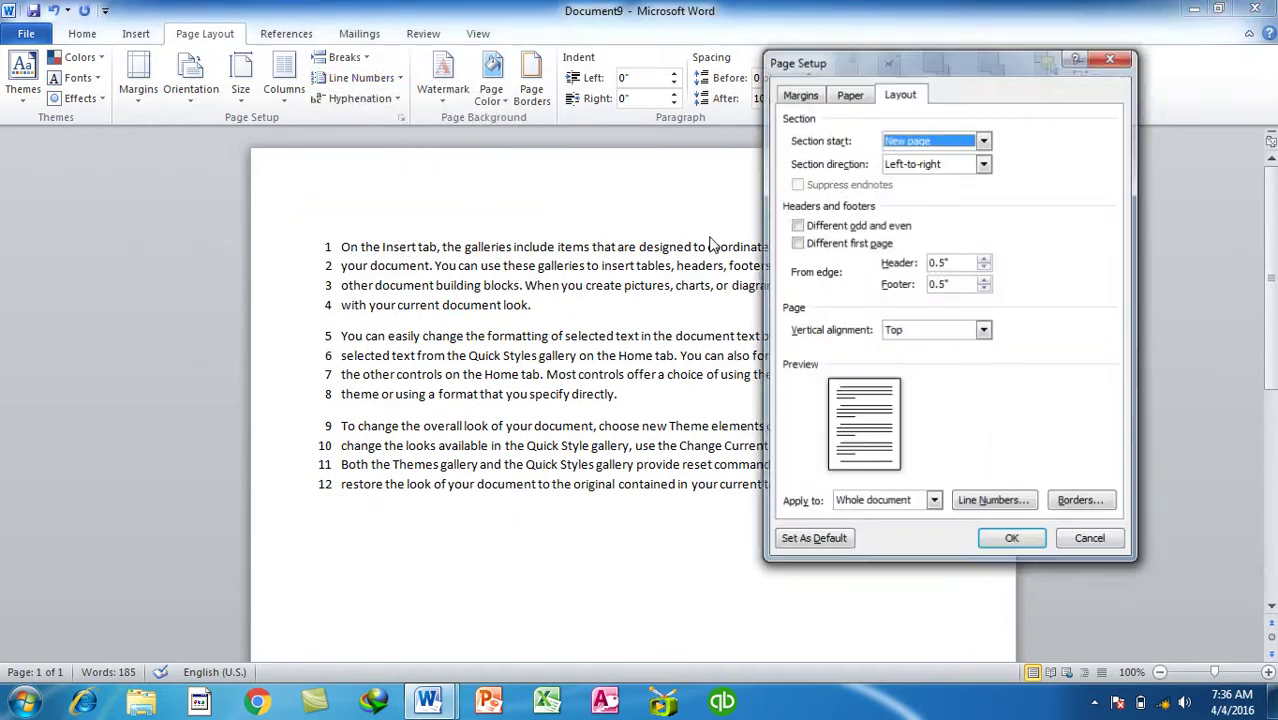
click(990, 501)
double_click(656, 319)
text(2)
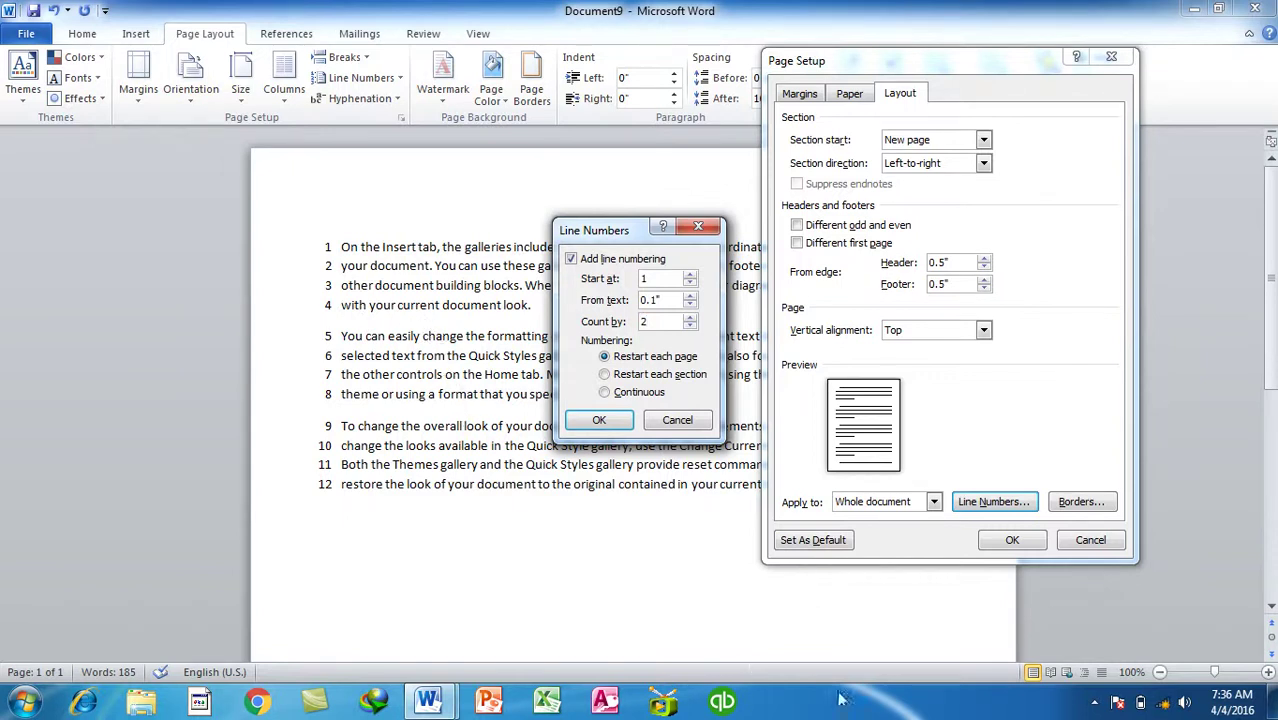
click(598, 420)
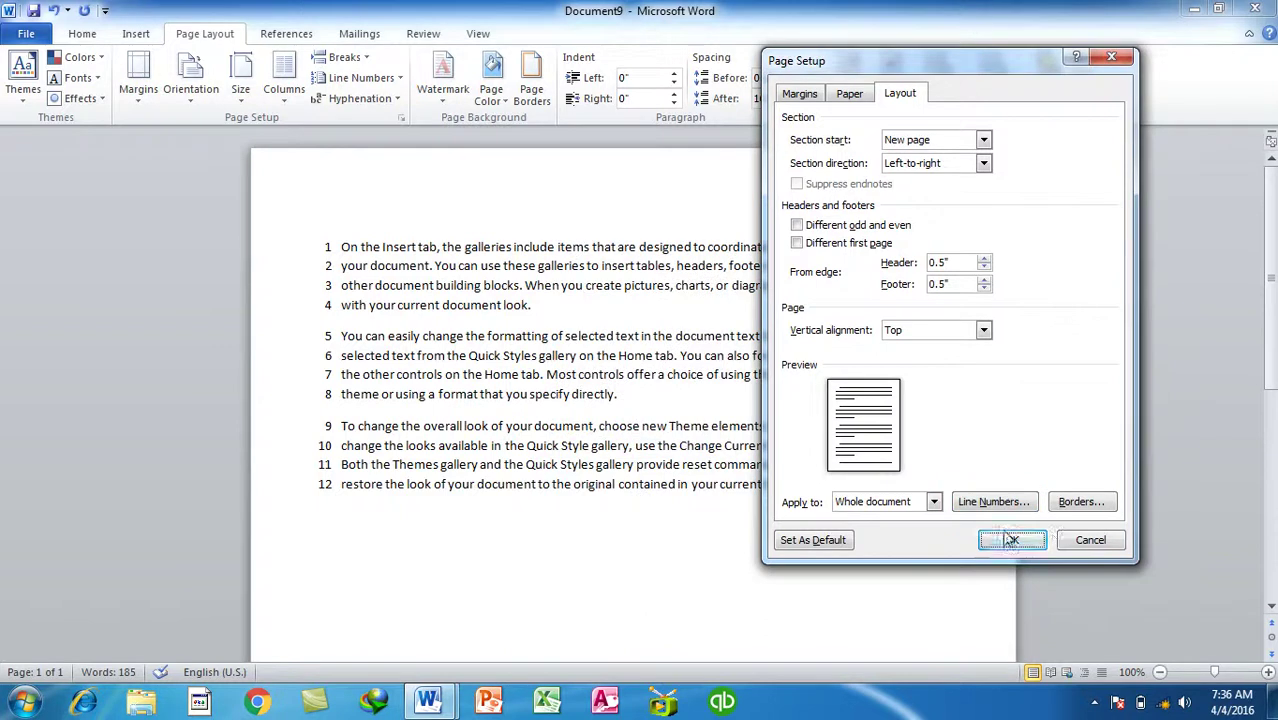
click(1012, 540)
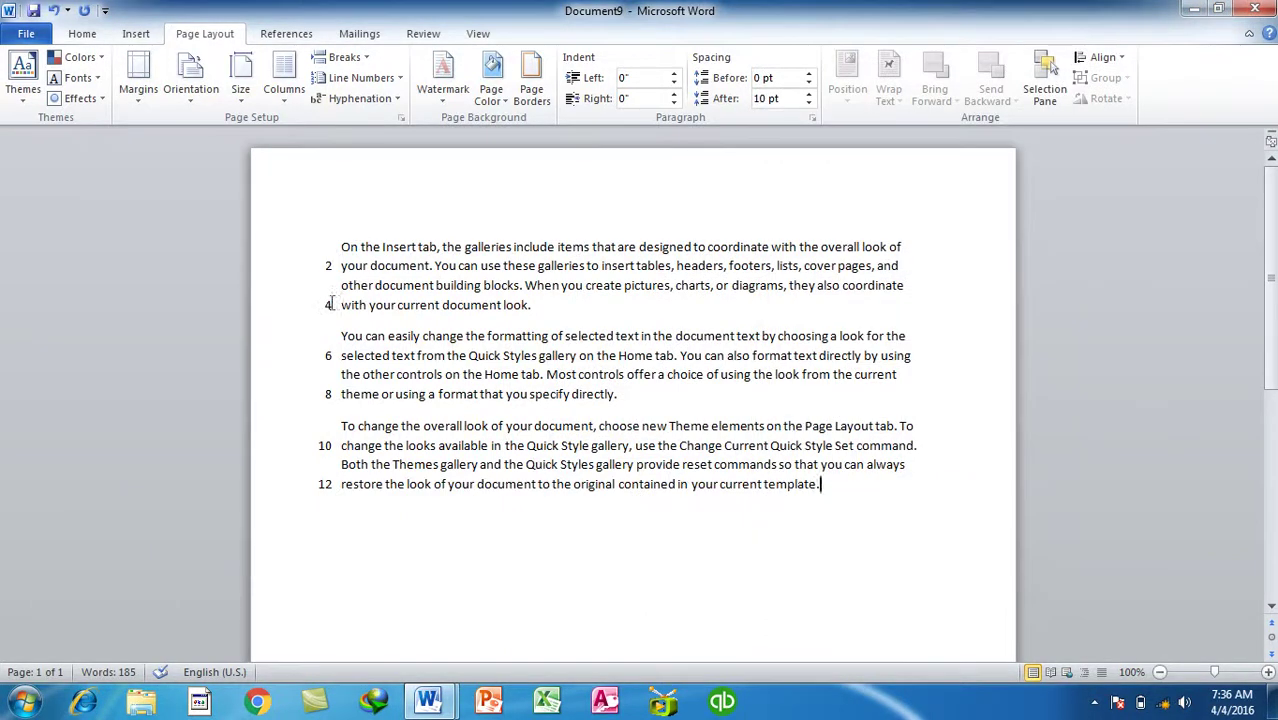
- Undo the count-by change so every line of Document9 is numbered 1–12 again
key(ctrl+a)
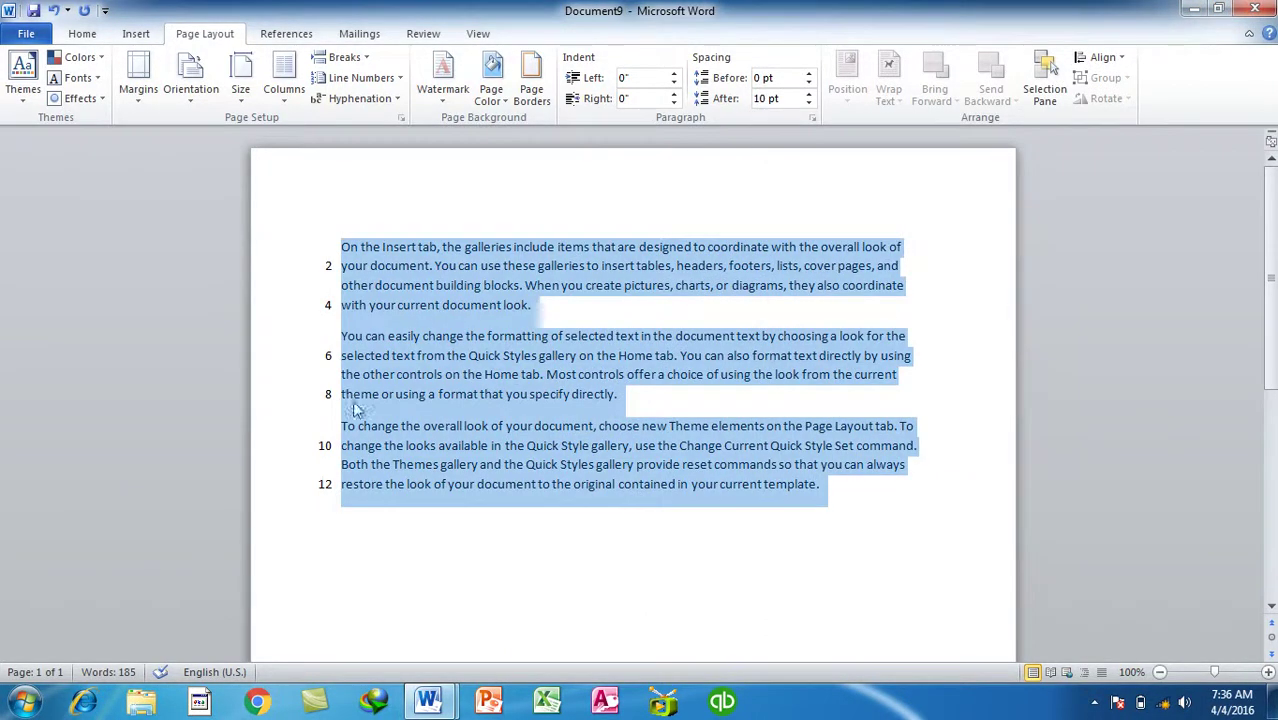
key(ctrl+End)
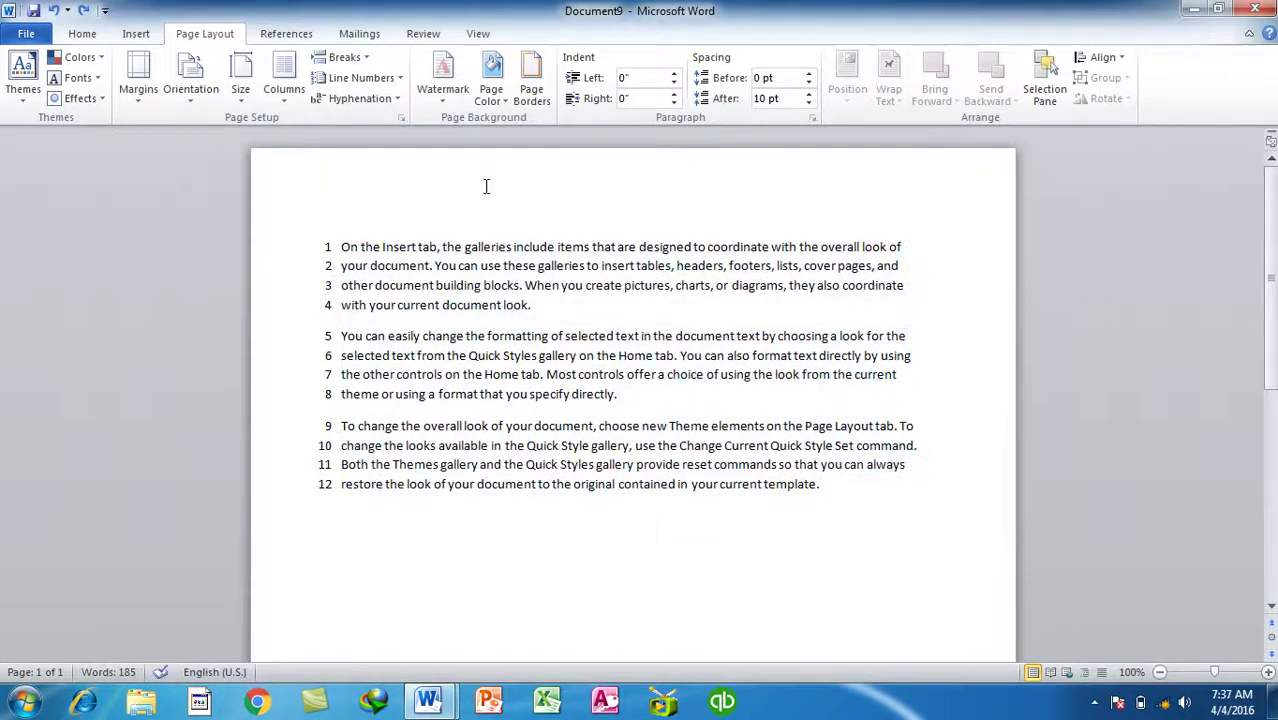
key(ctrl+a)
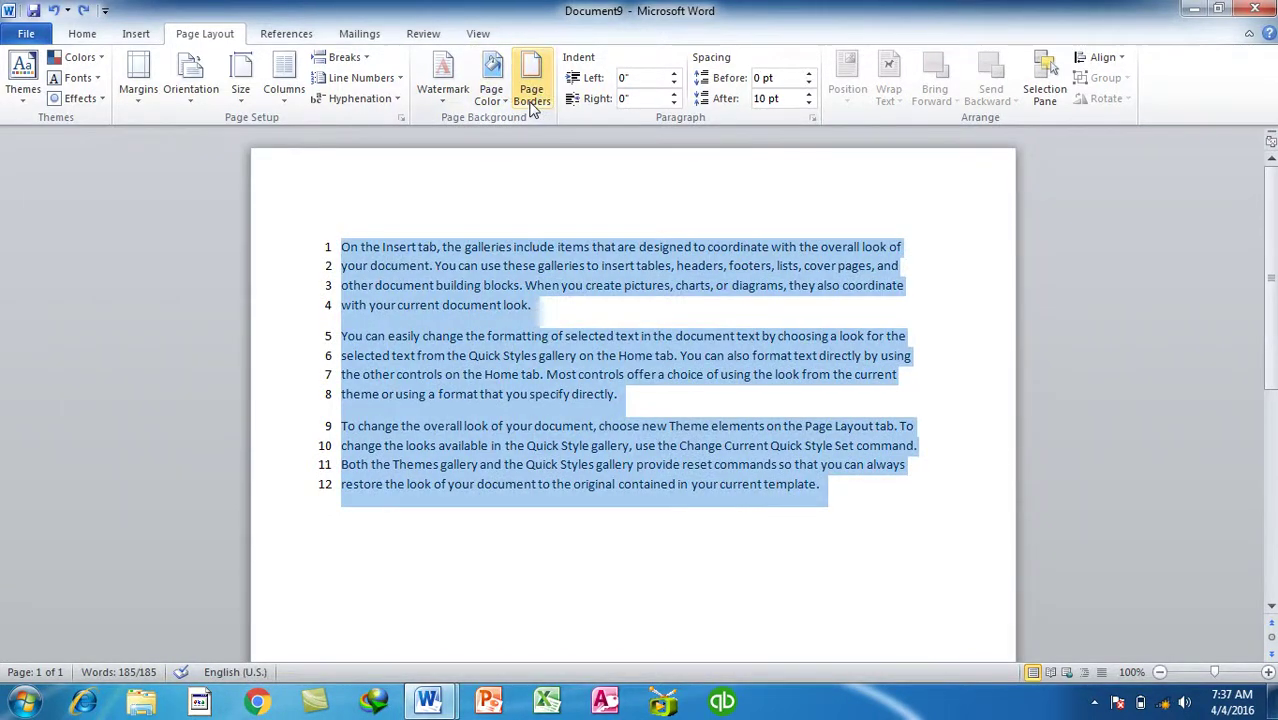
- Review the Line Numbers settings, close them unchanged, and place the cursor after the last line
click(355, 82)
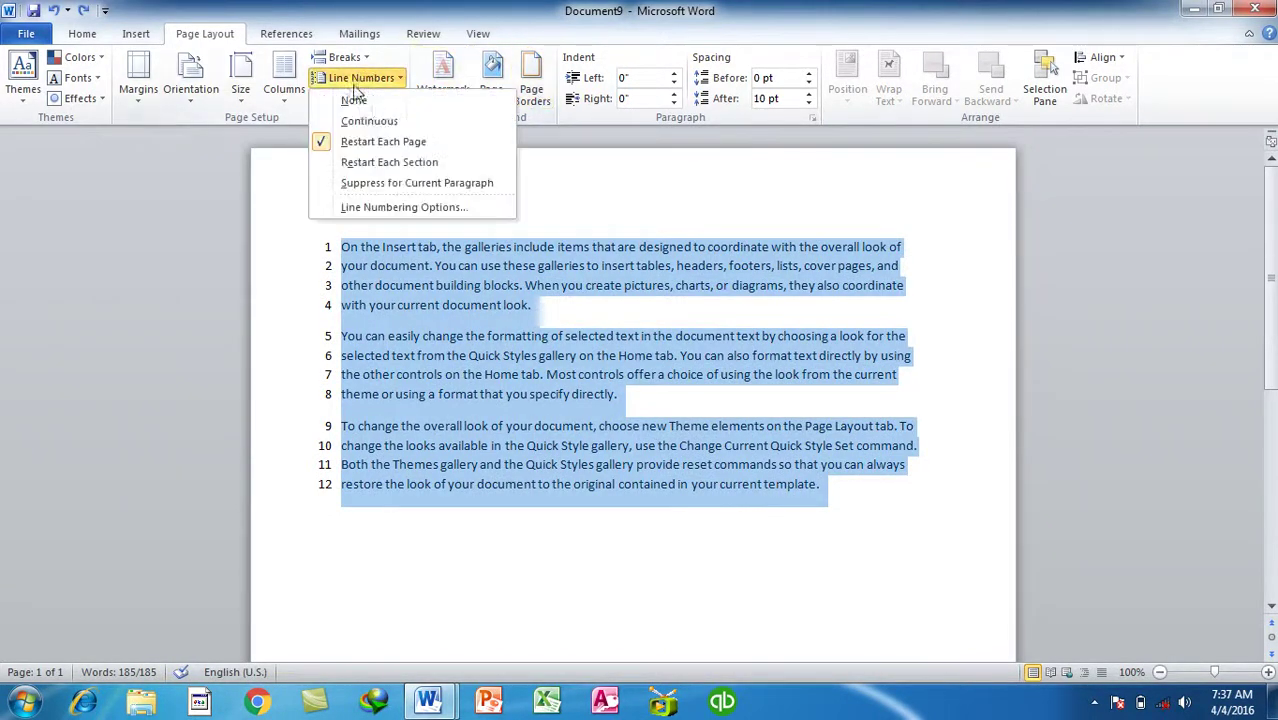
click(390, 207)
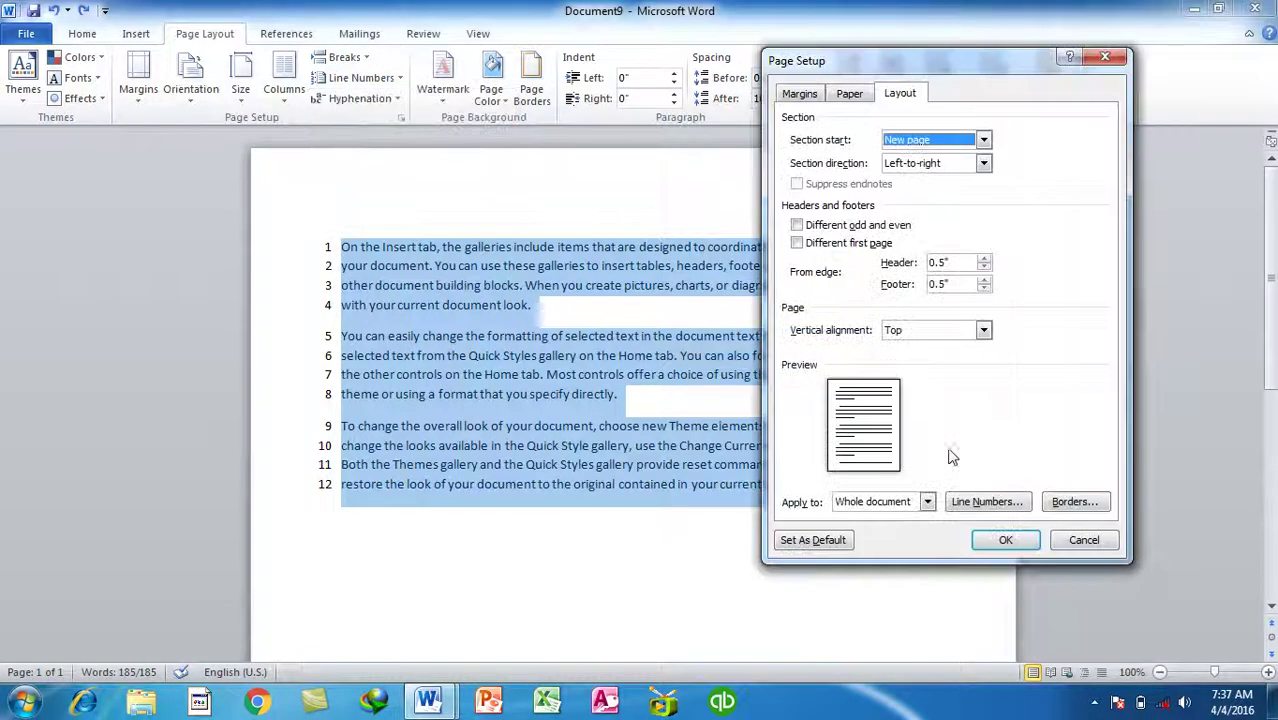
click(986, 501)
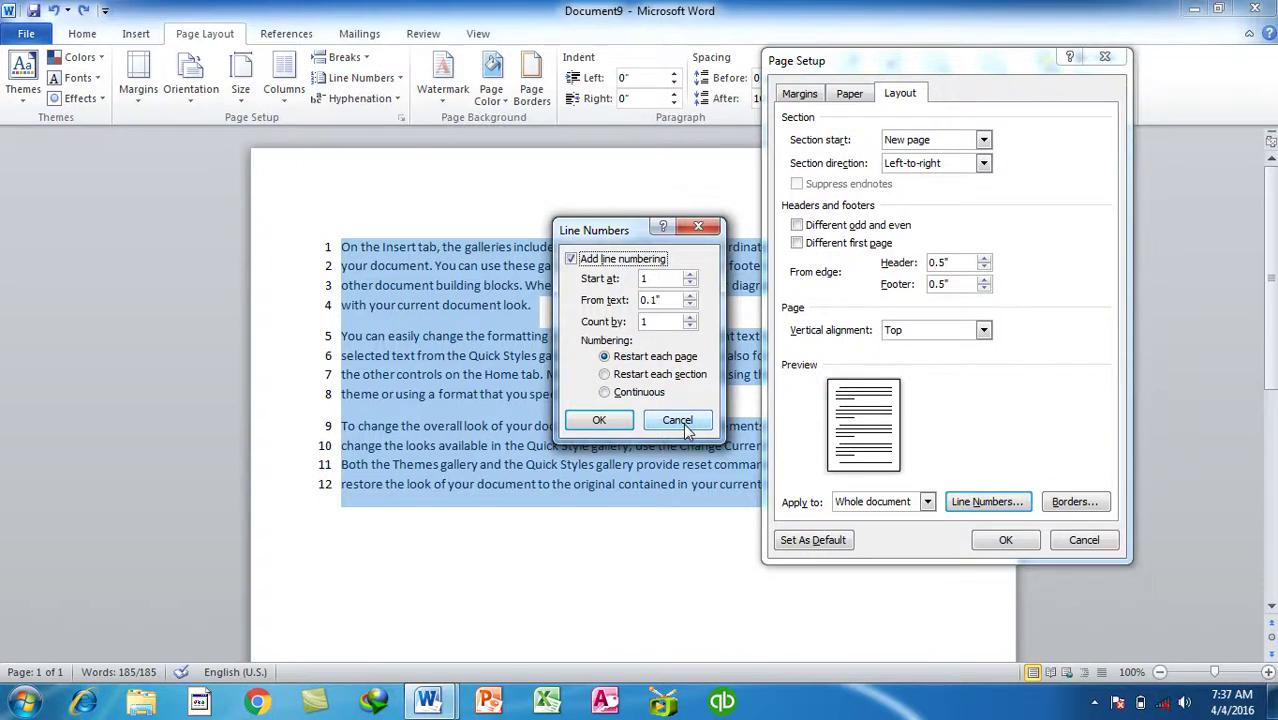
click(685, 425)
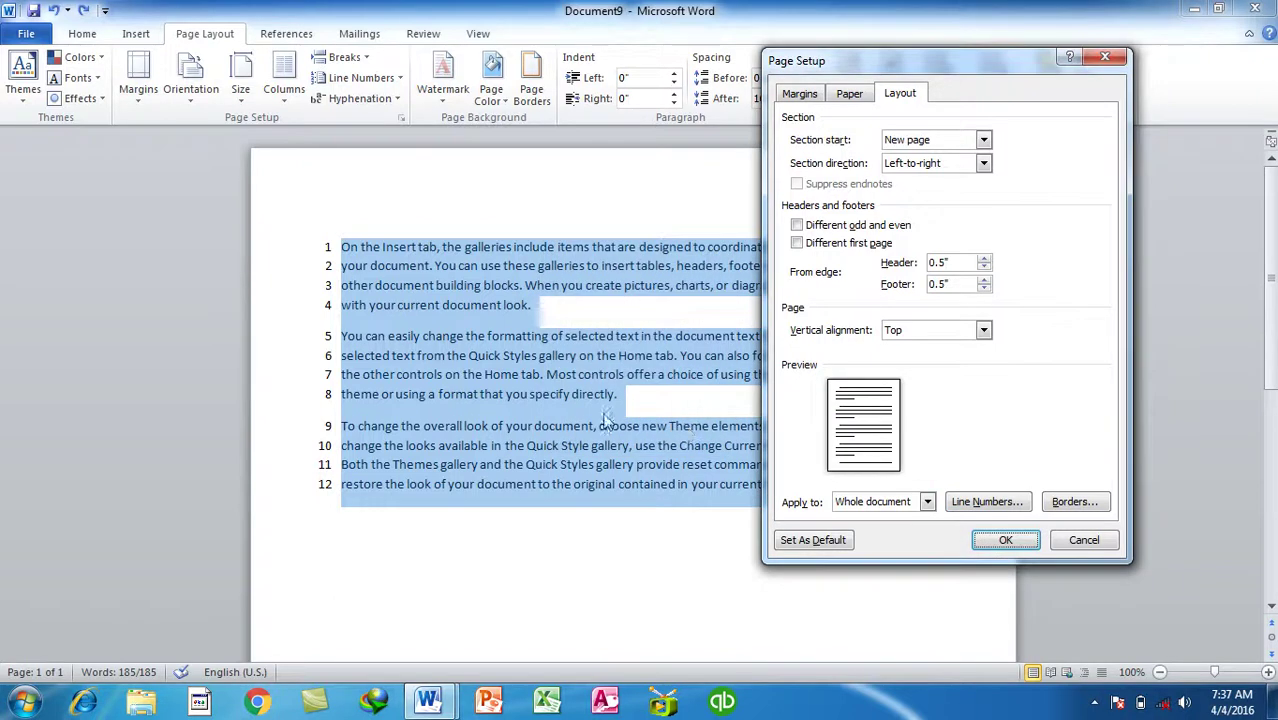
key(Escape)
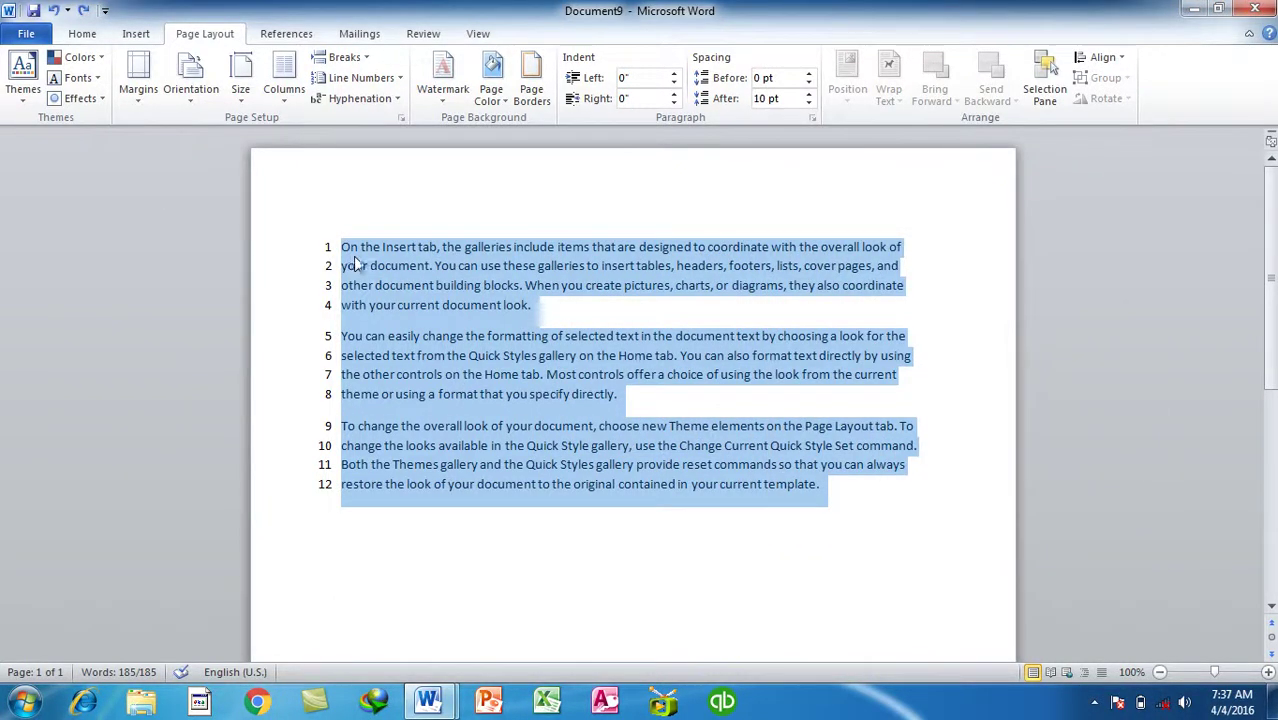
click(883, 518)
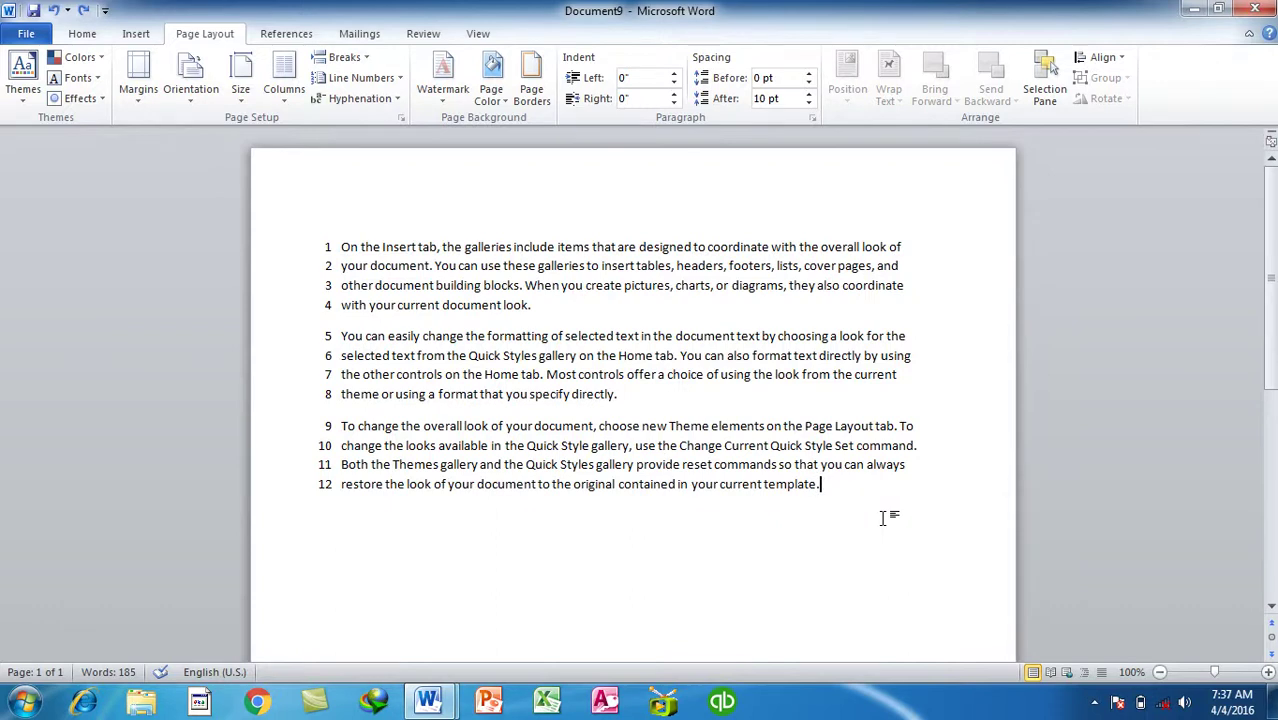
- Add a page break in Document9 and fill page 2 with =rand() sample paragraphs
key(ctrl+Return)
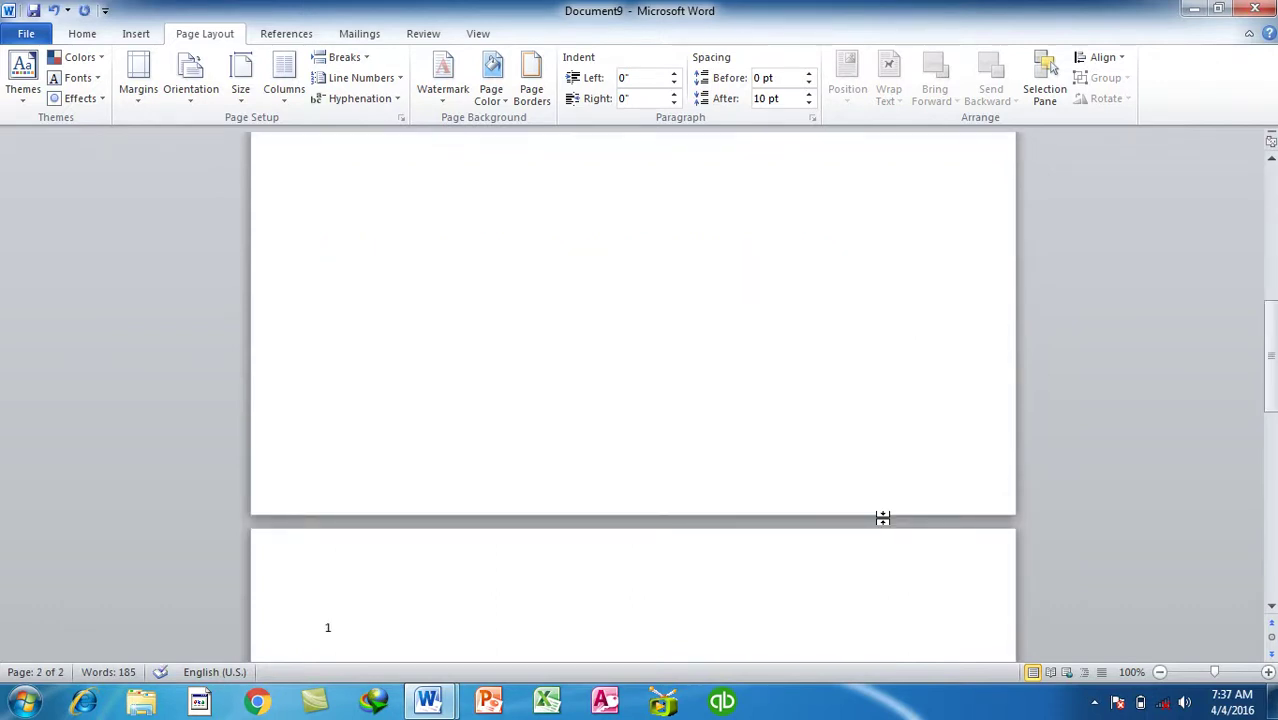
text(=ran)
text())
key(Return)
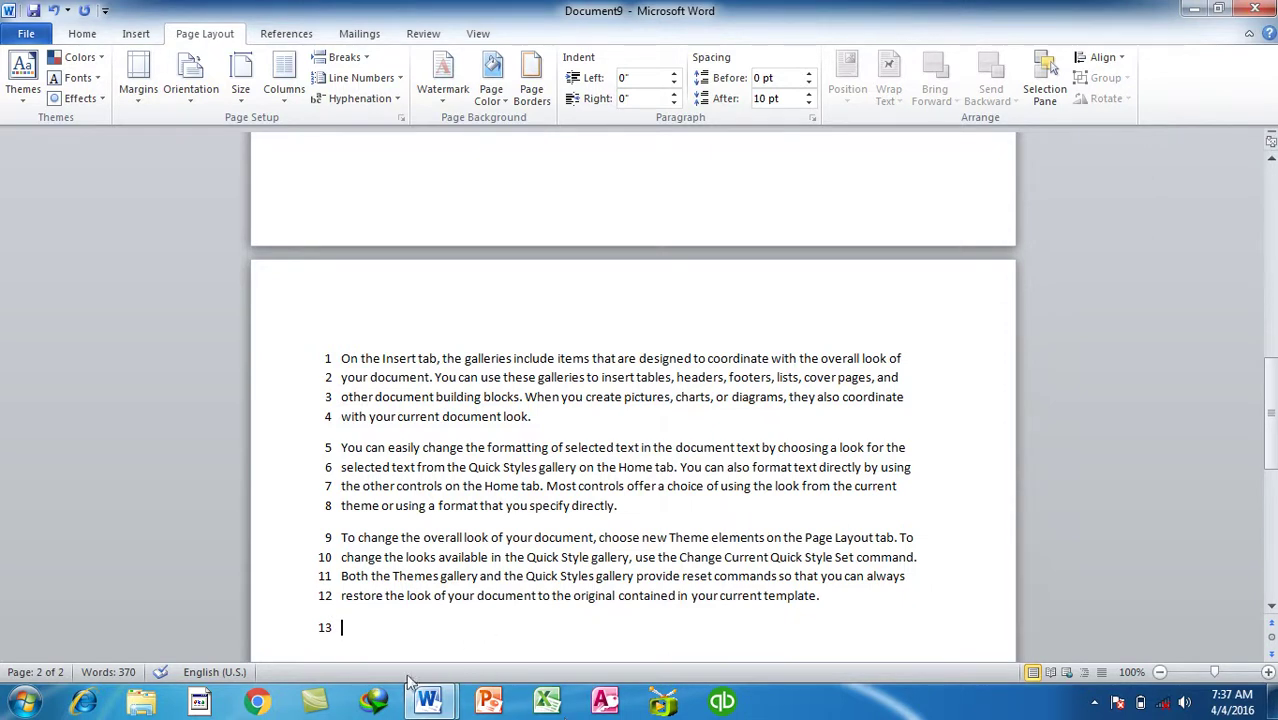
- Insert a page break after line 24 in Document10, then return to Document9
mouse_move(428, 700)
click(513, 640)
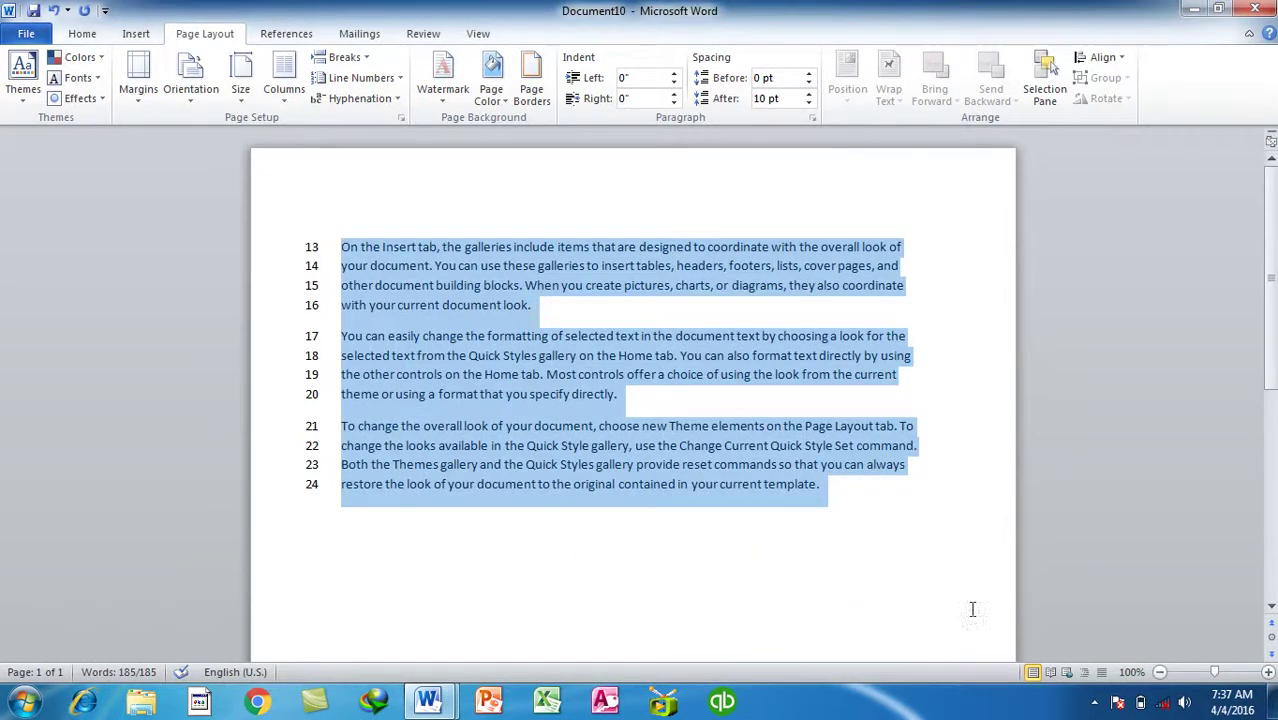
click(930, 552)
key(ctrl+Return)
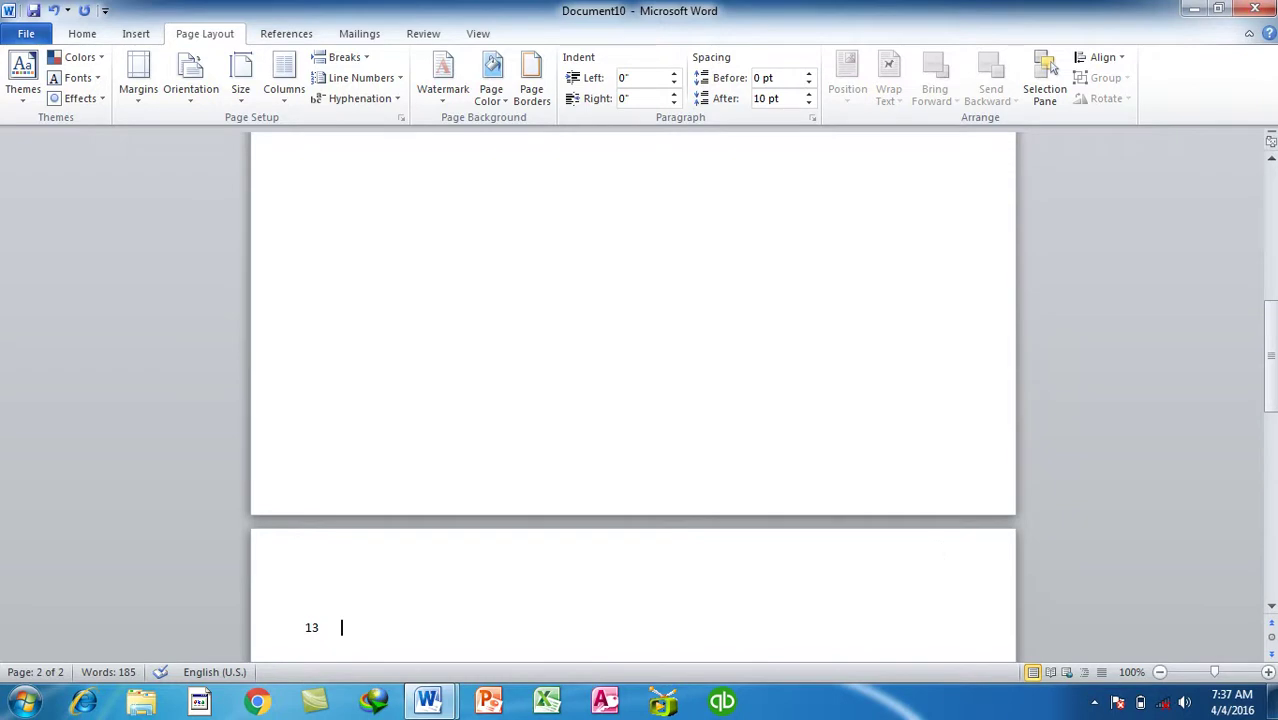
click(1194, 8)
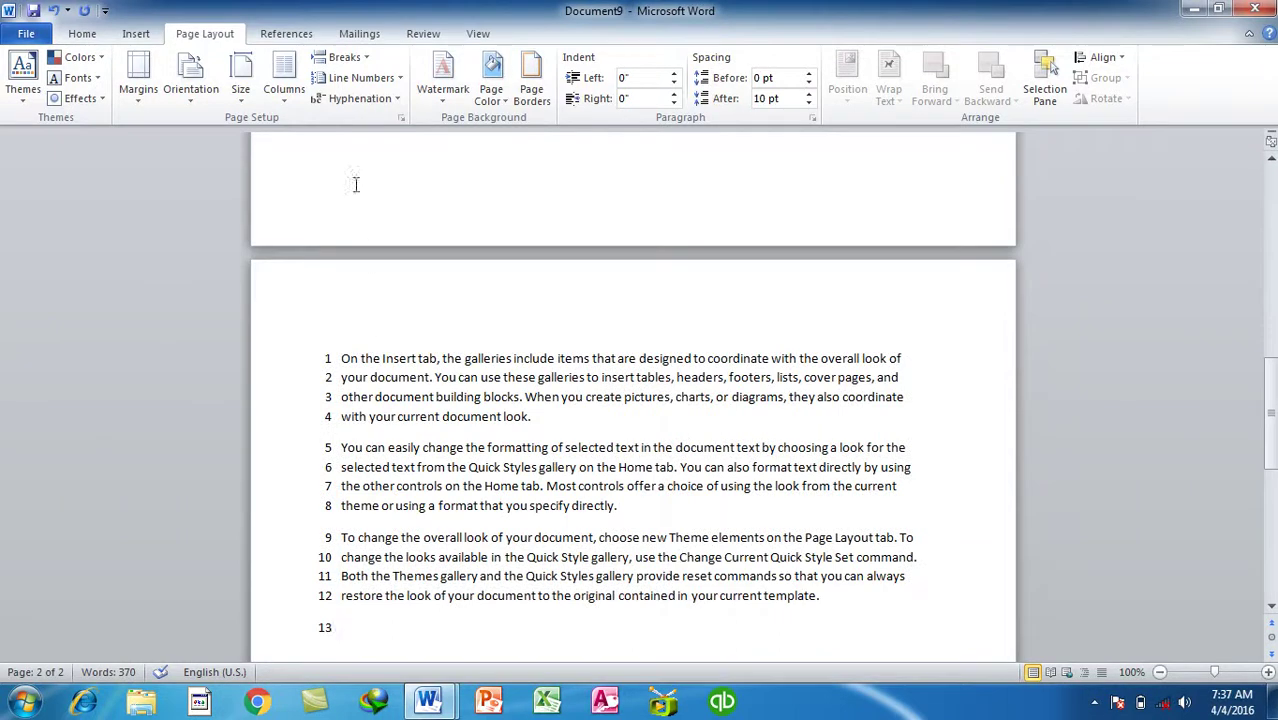
- Choose Restart each section in the Line Numbers settings so page 2 continues at 14–26
click(360, 78)
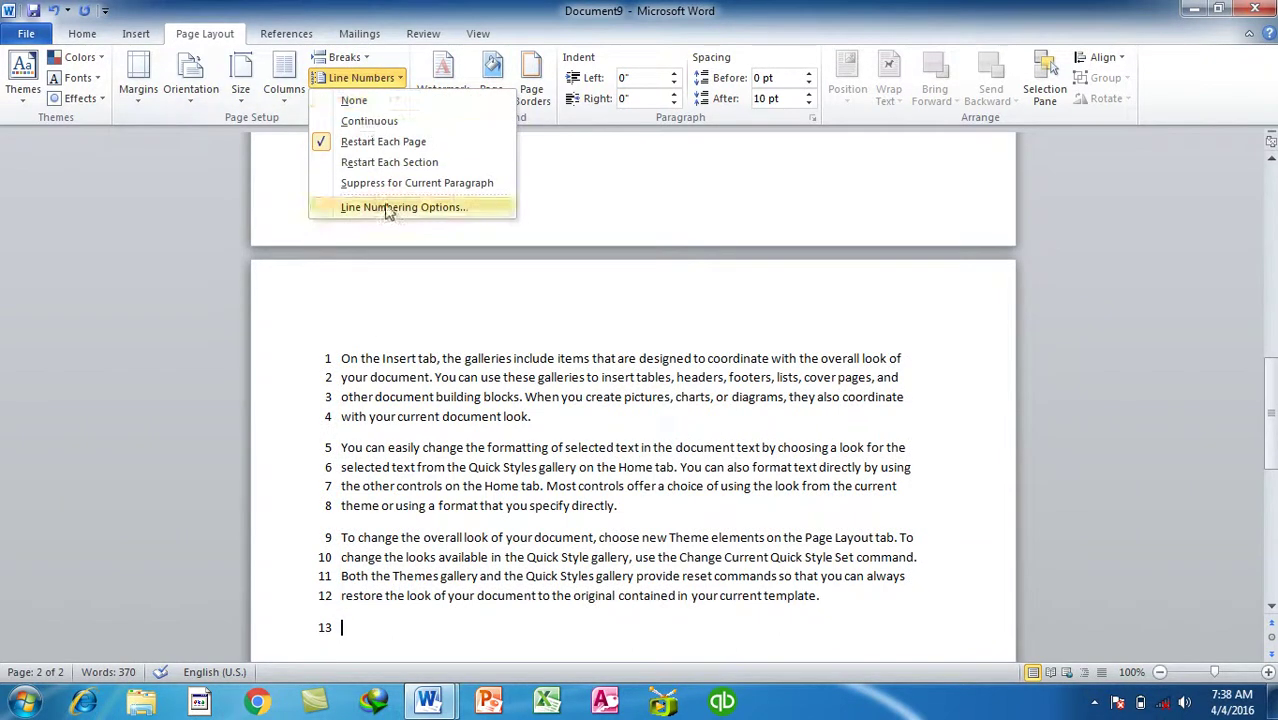
click(388, 207)
click(995, 503)
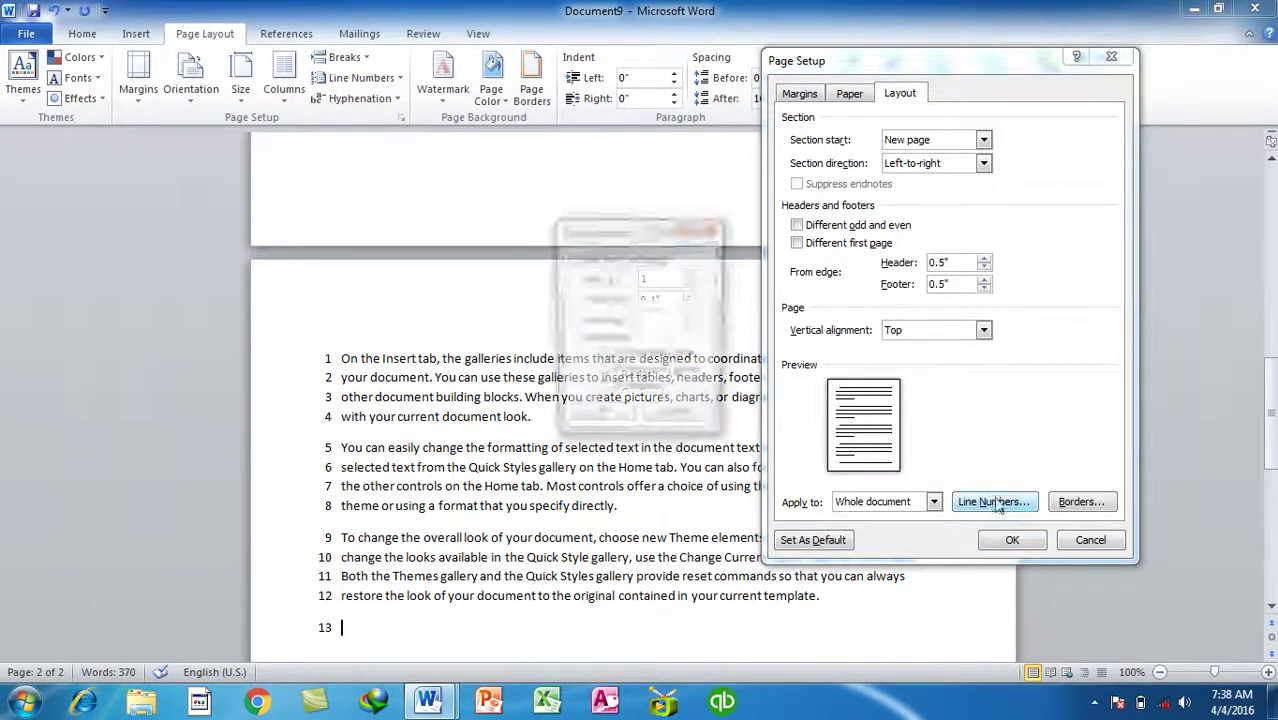
click(621, 378)
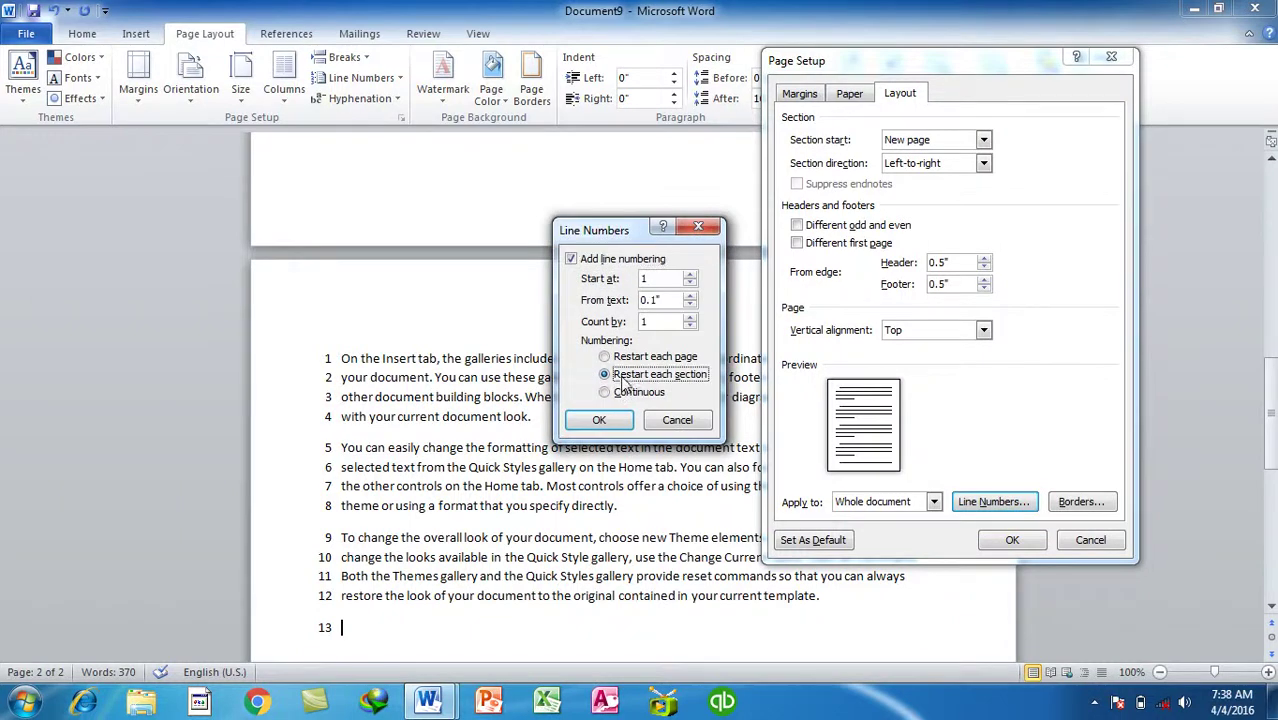
click(600, 420)
click(1012, 540)
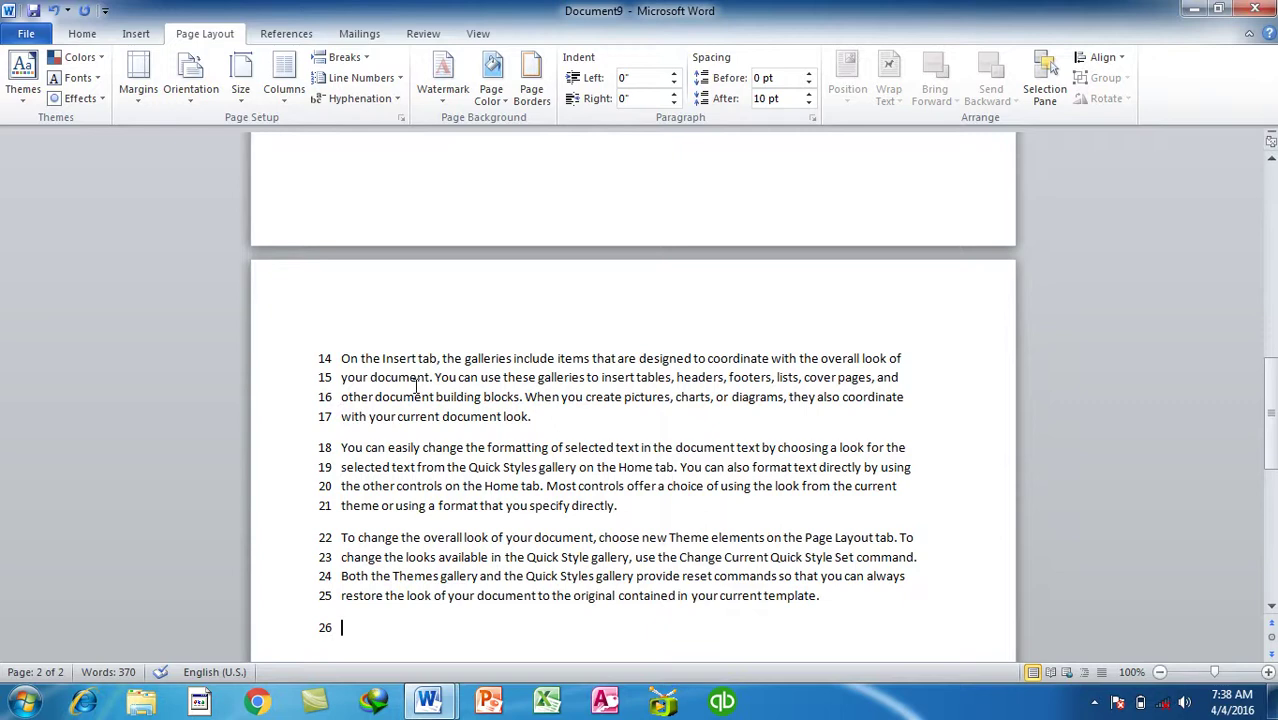
click(342, 57)
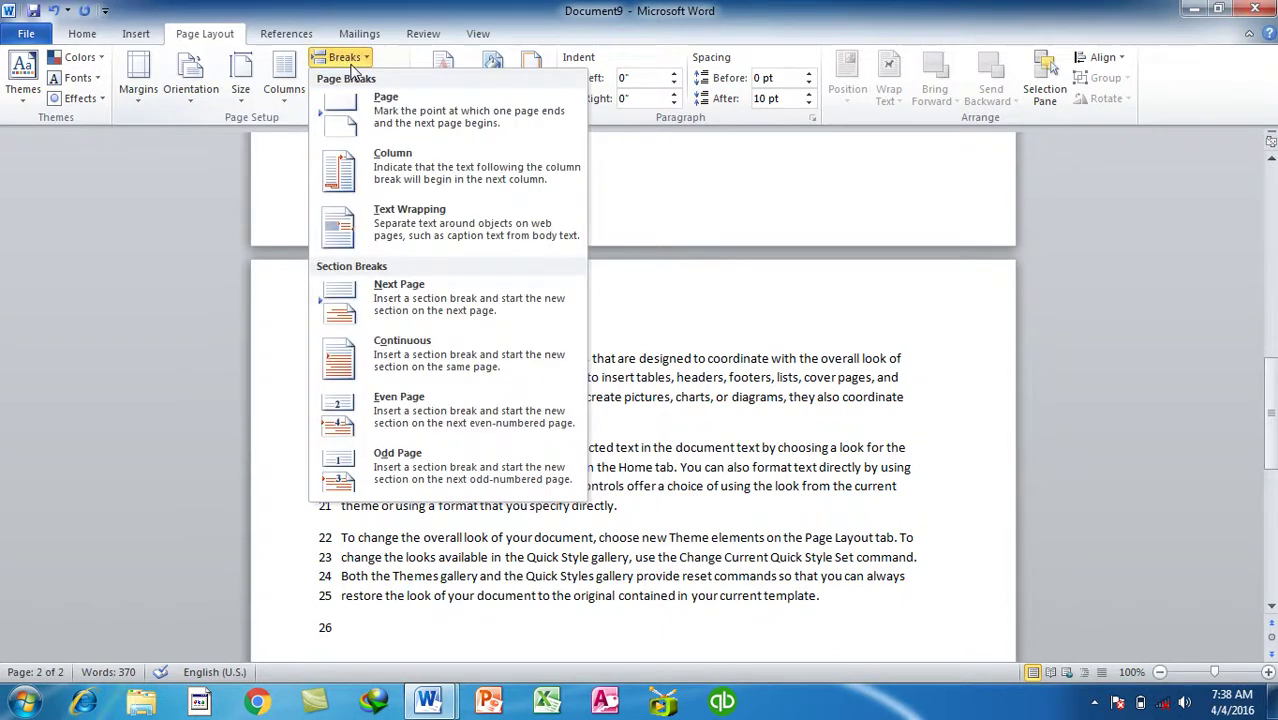
- Try a continuous section break before the last line, then undo it
click(408, 362)
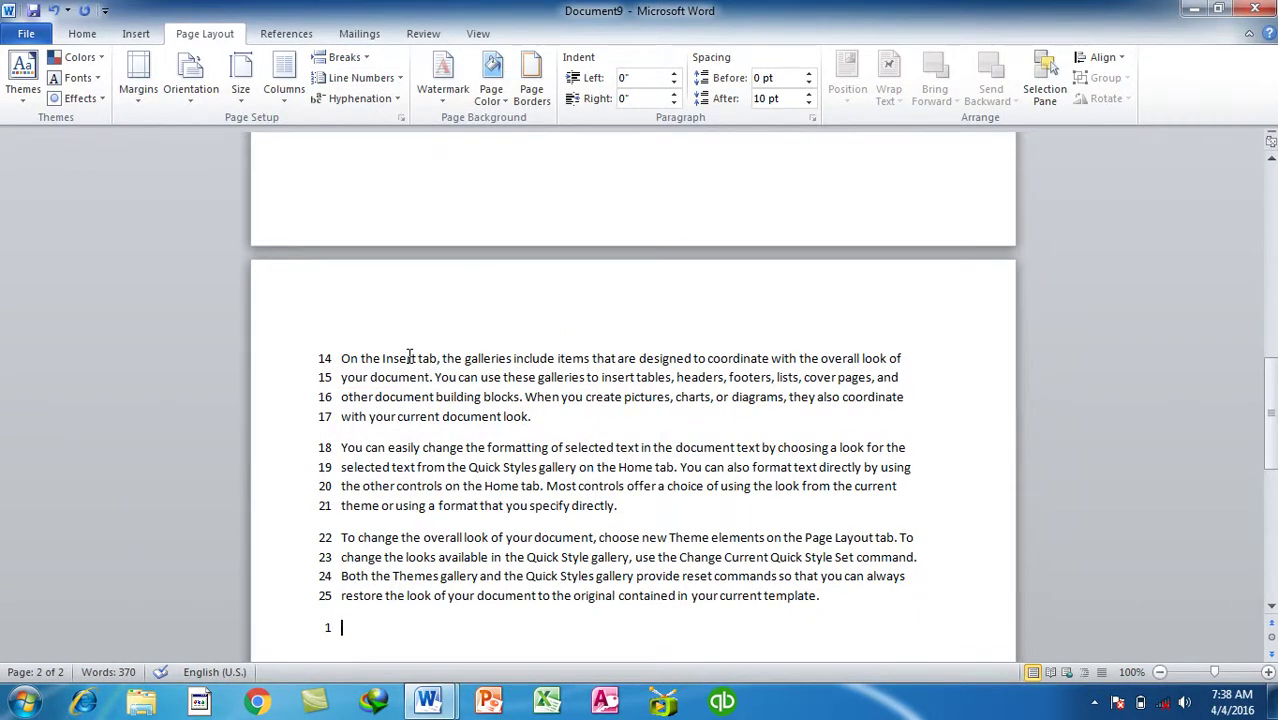
key(ctrl+z)
click(342, 57)
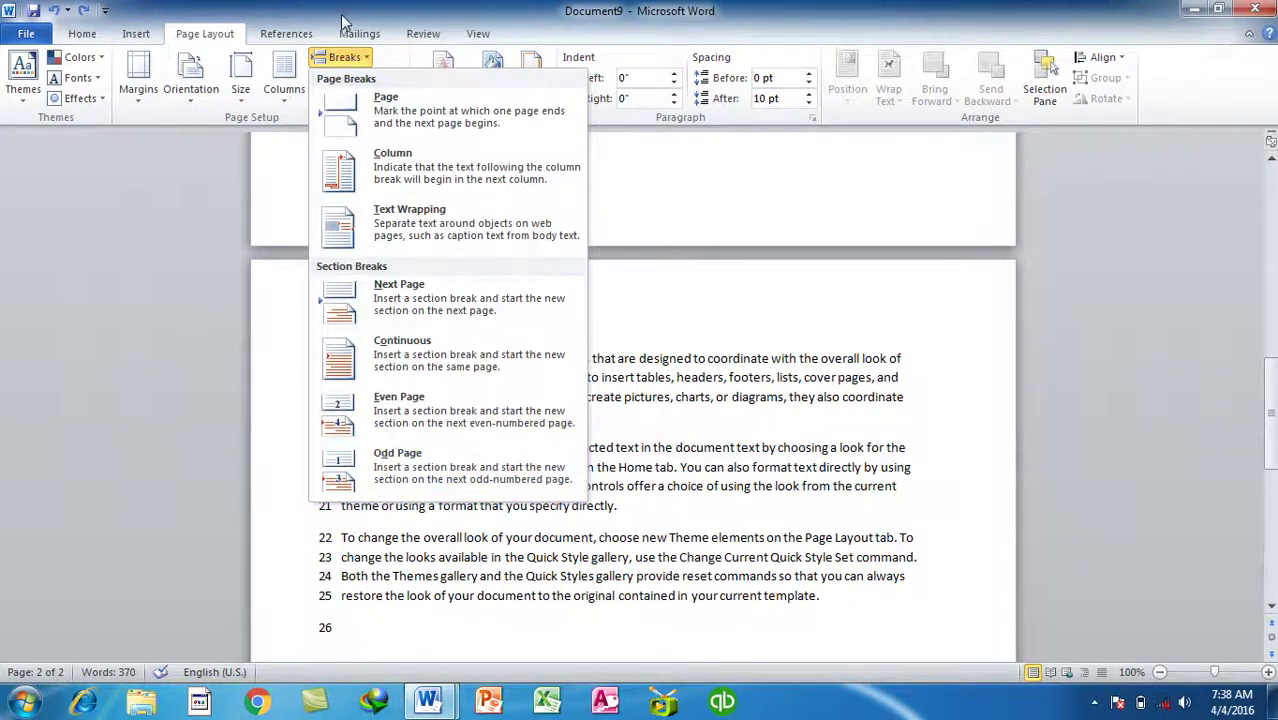
click(345, 57)
- Check the line numbering settings unchanged, then insert a continuous section break before the last line
click(350, 78)
click(400, 207)
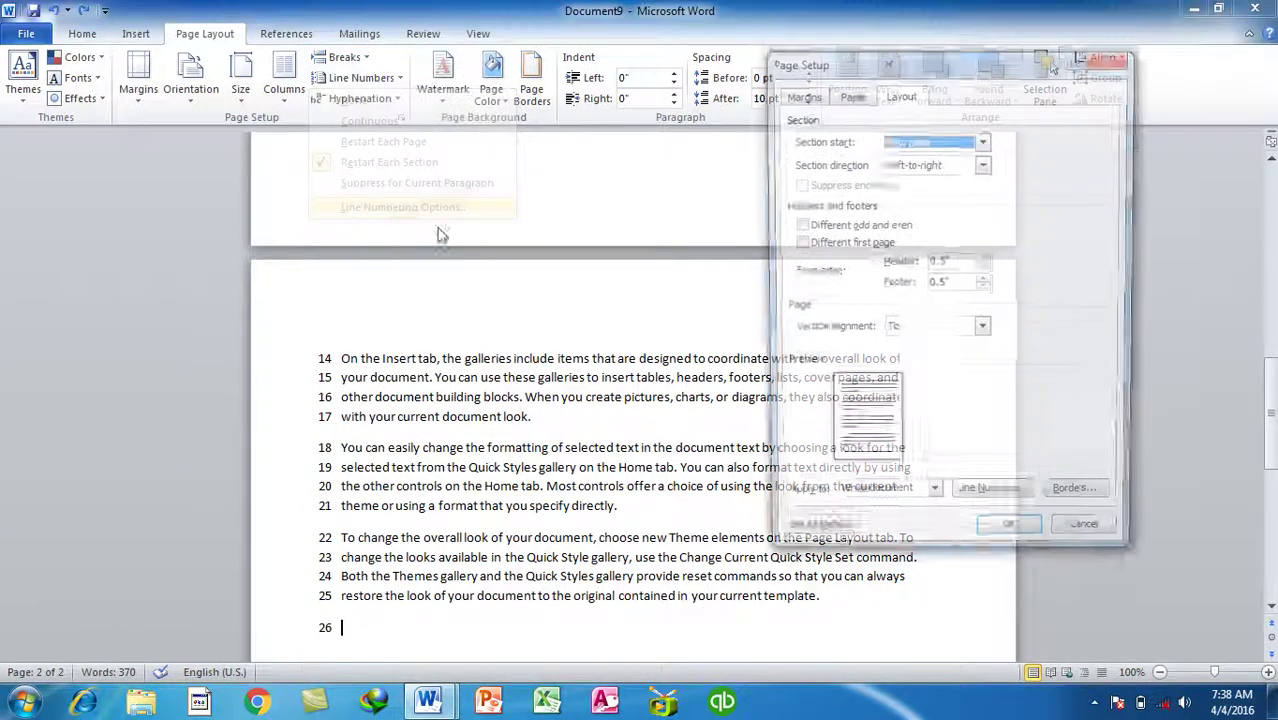
click(990, 501)
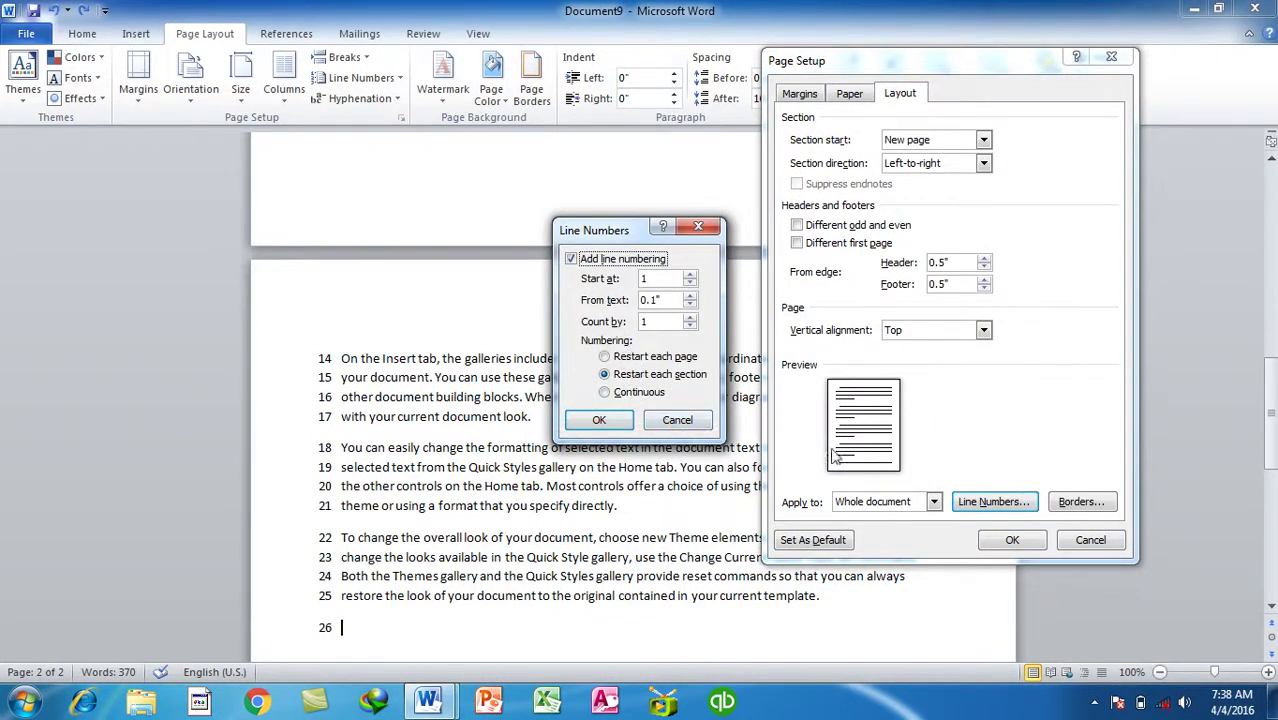
click(1116, 540)
key(Return)
key(Return)
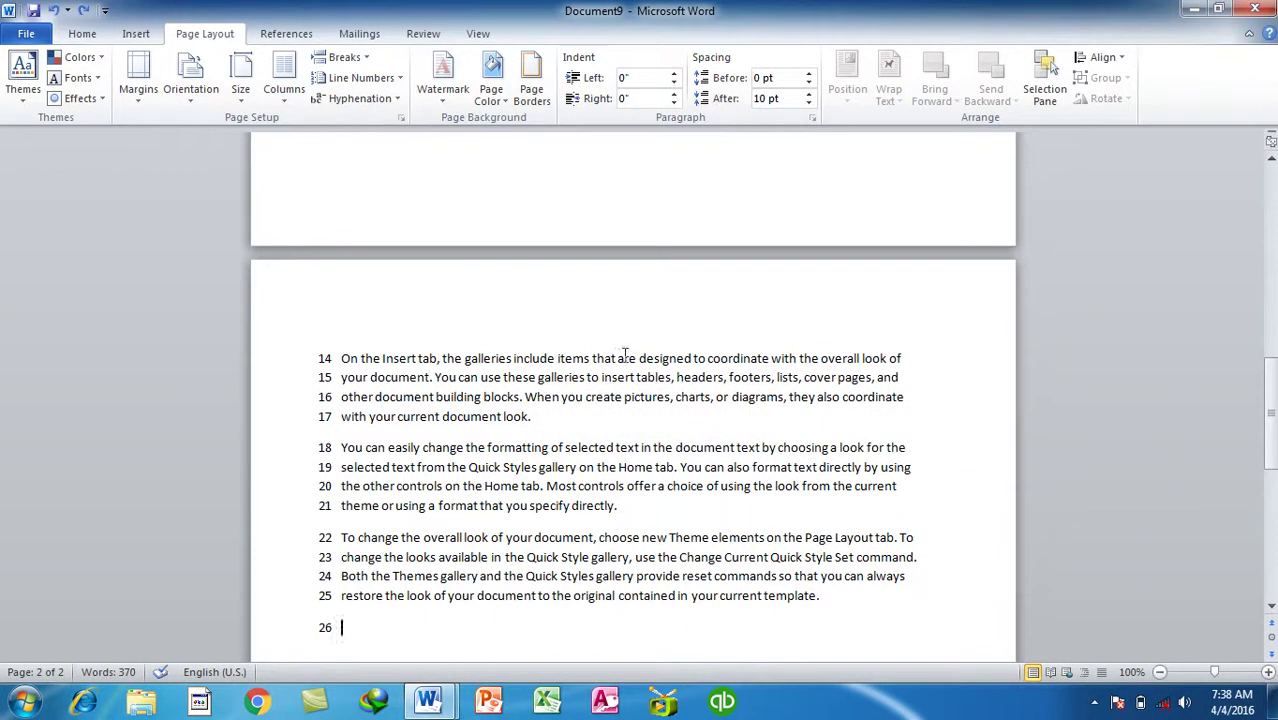
click(344, 57)
click(405, 362)
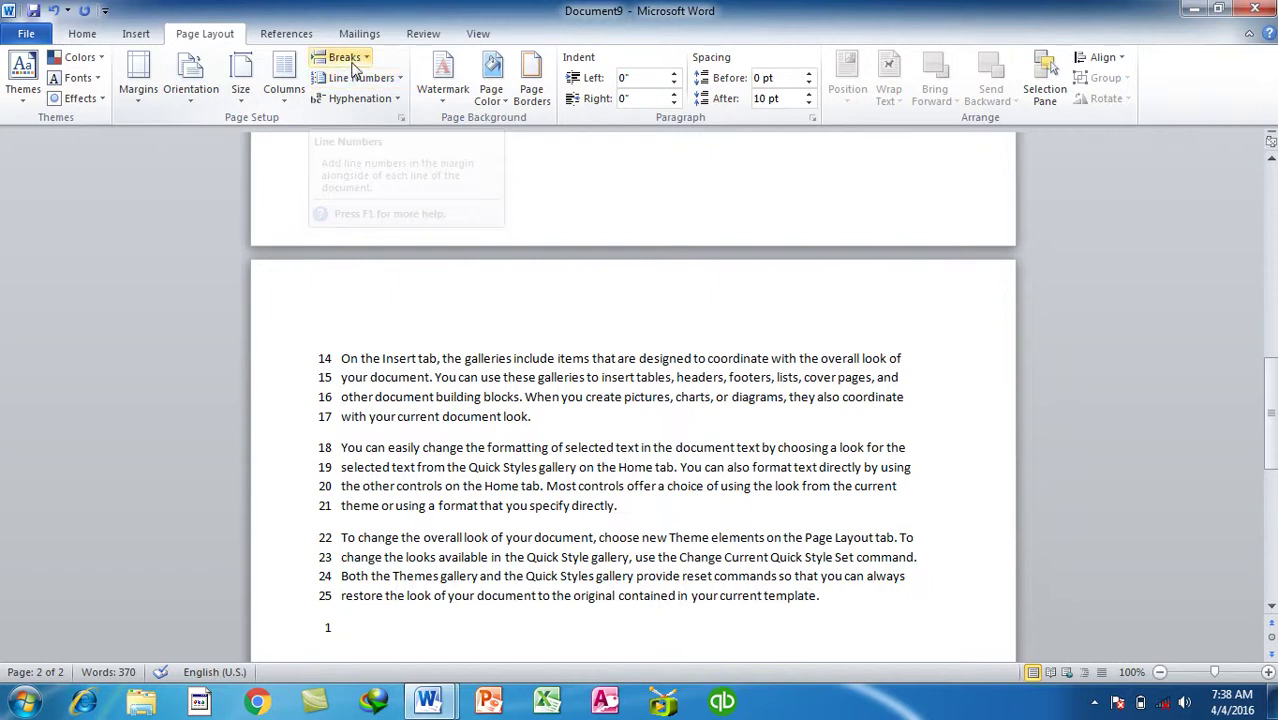
- Set the new section's line numbering to Continuous so the empty last line reads 26
click(369, 100)
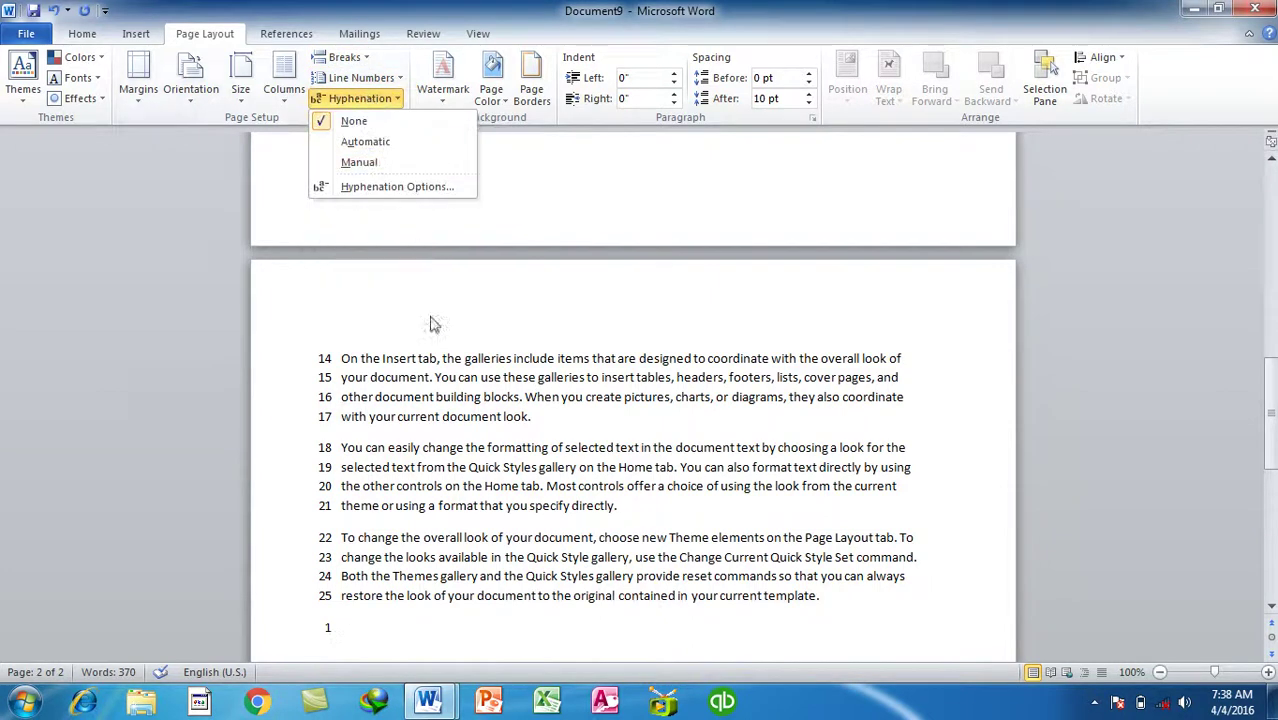
click(360, 78)
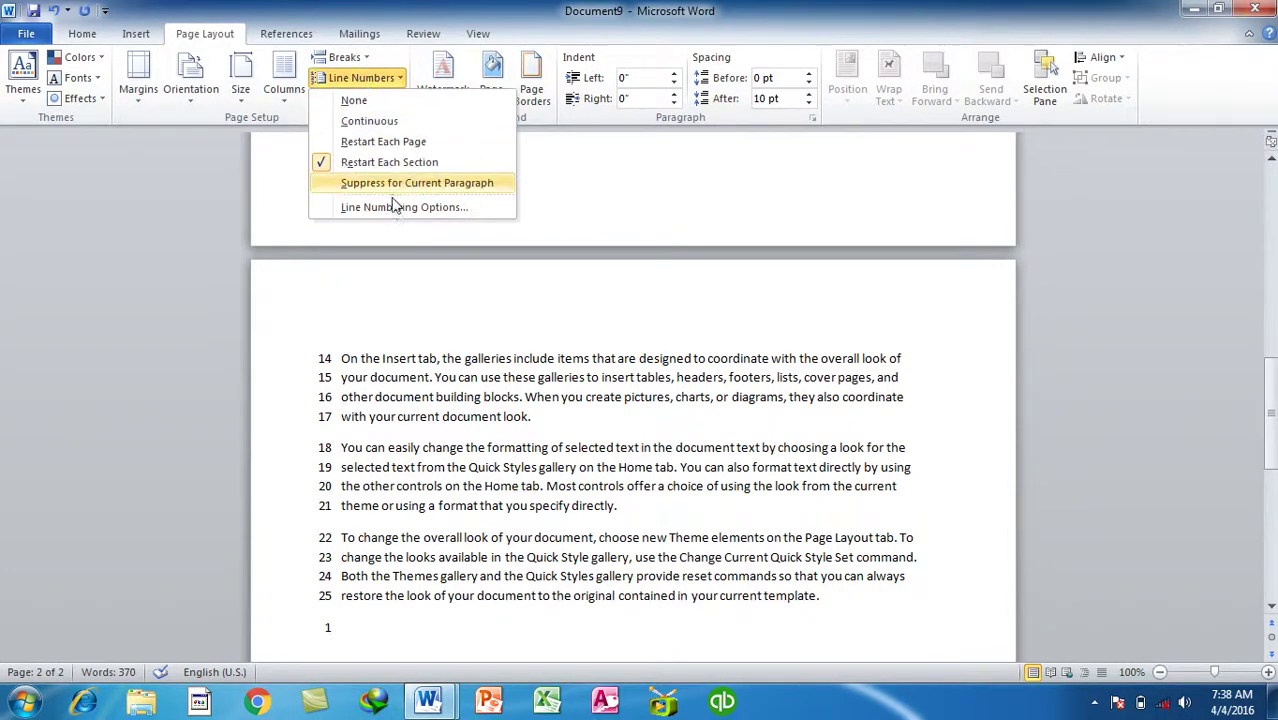
click(396, 205)
click(990, 502)
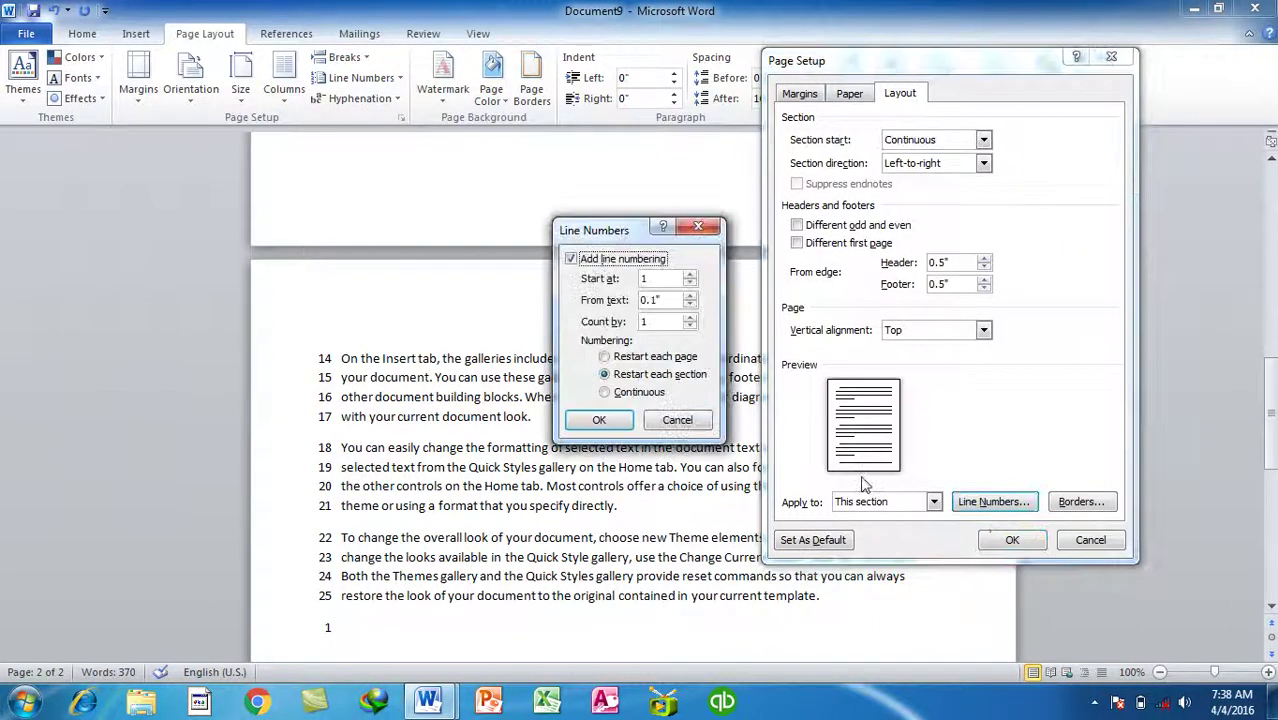
click(625, 392)
click(622, 424)
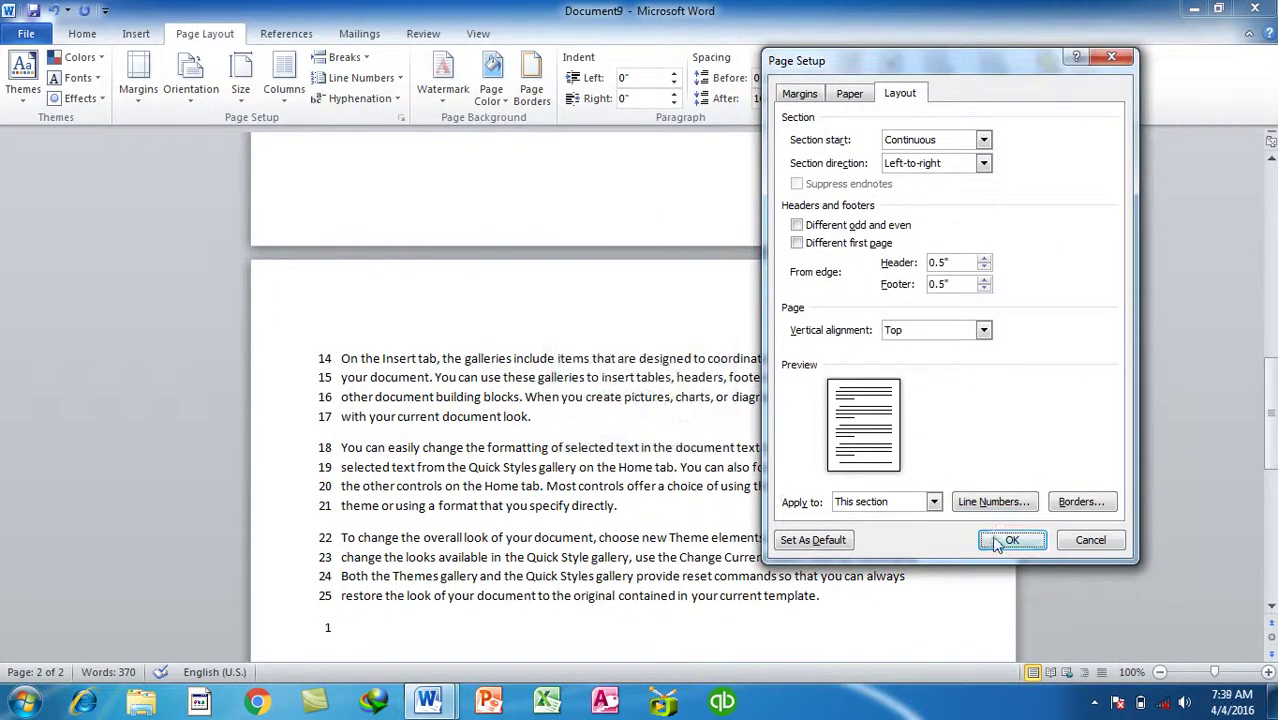
click(1010, 540)
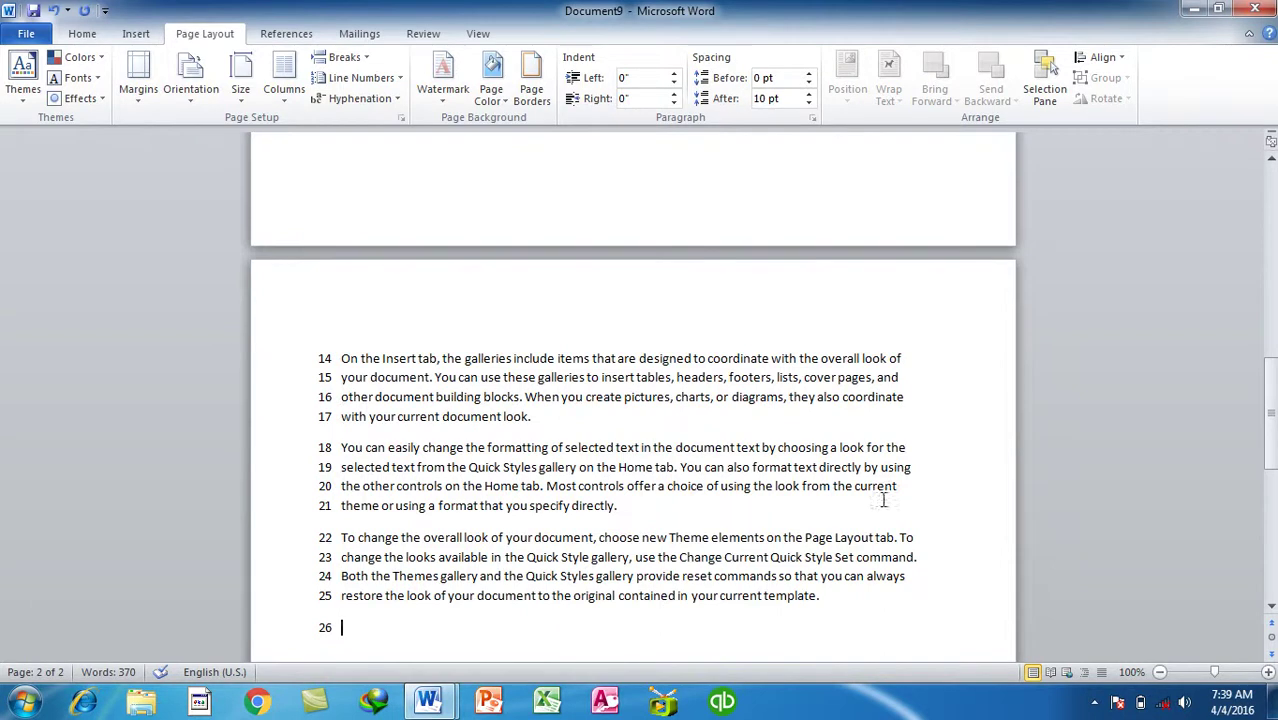
click(370, 77)
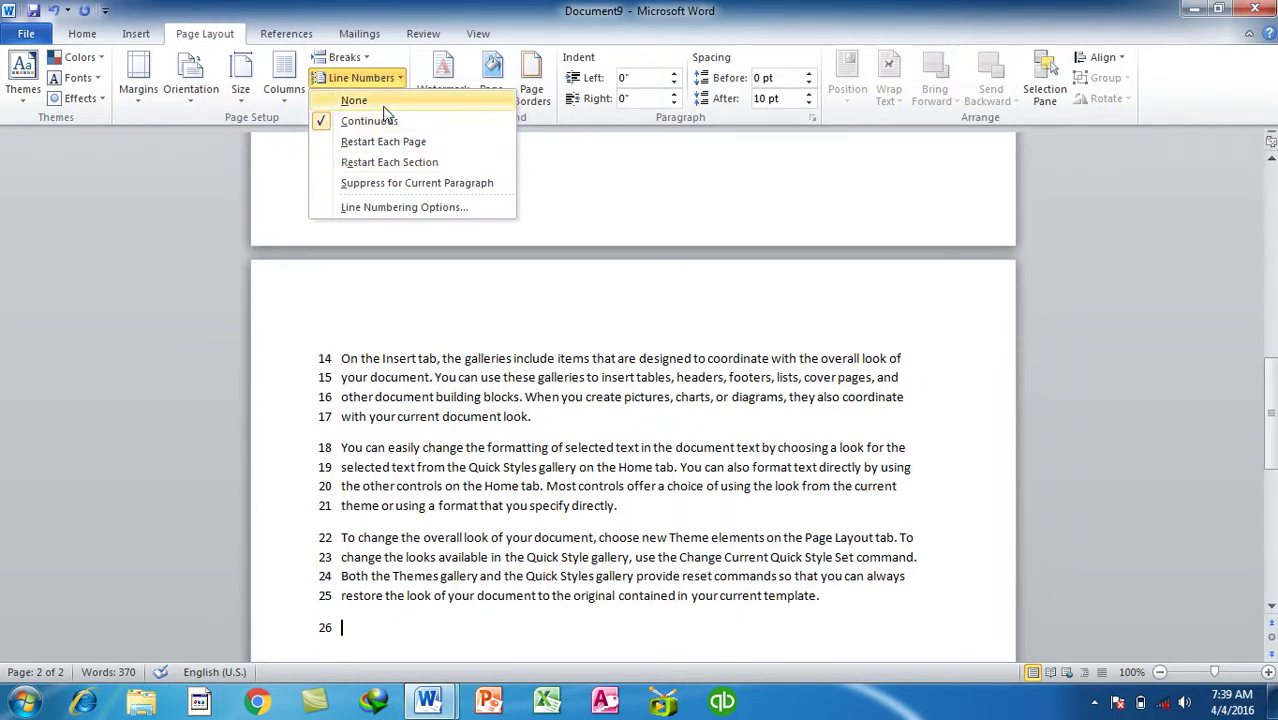
- After trying Restart Each Section and Continuous, set the final section's line numbering to None
click(395, 164)
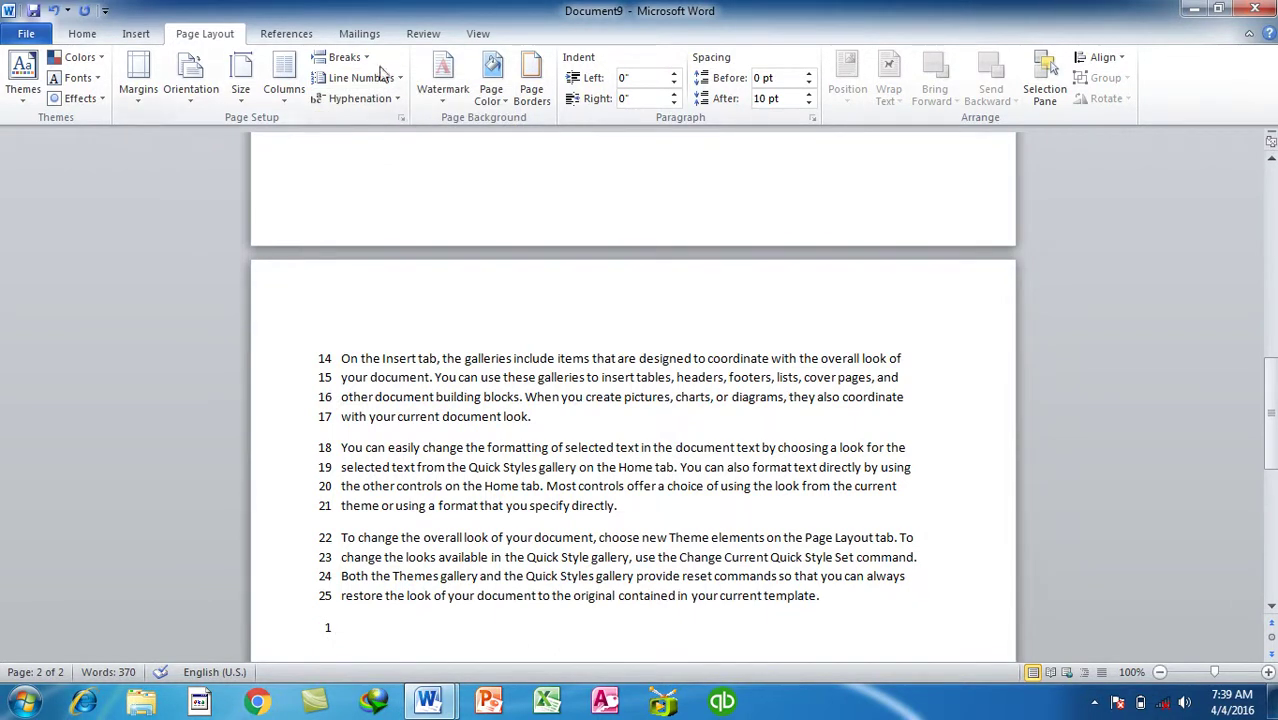
click(364, 82)
click(368, 121)
click(362, 78)
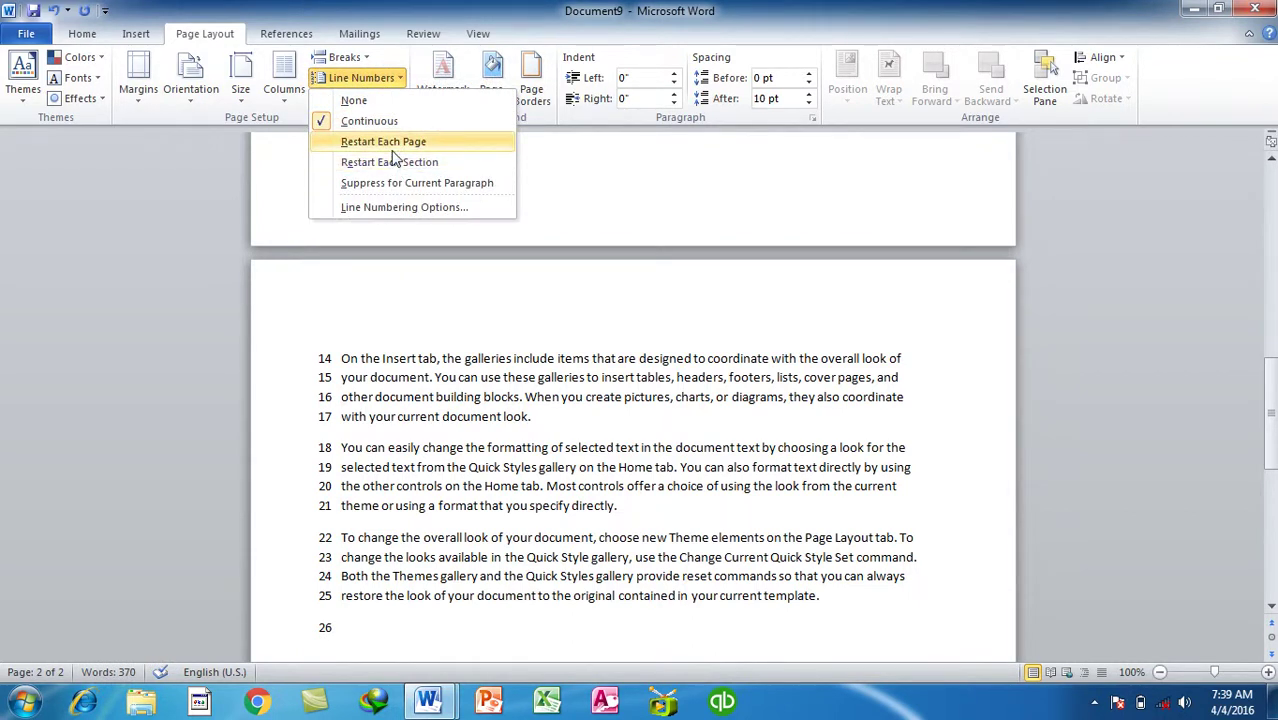
click(370, 101)
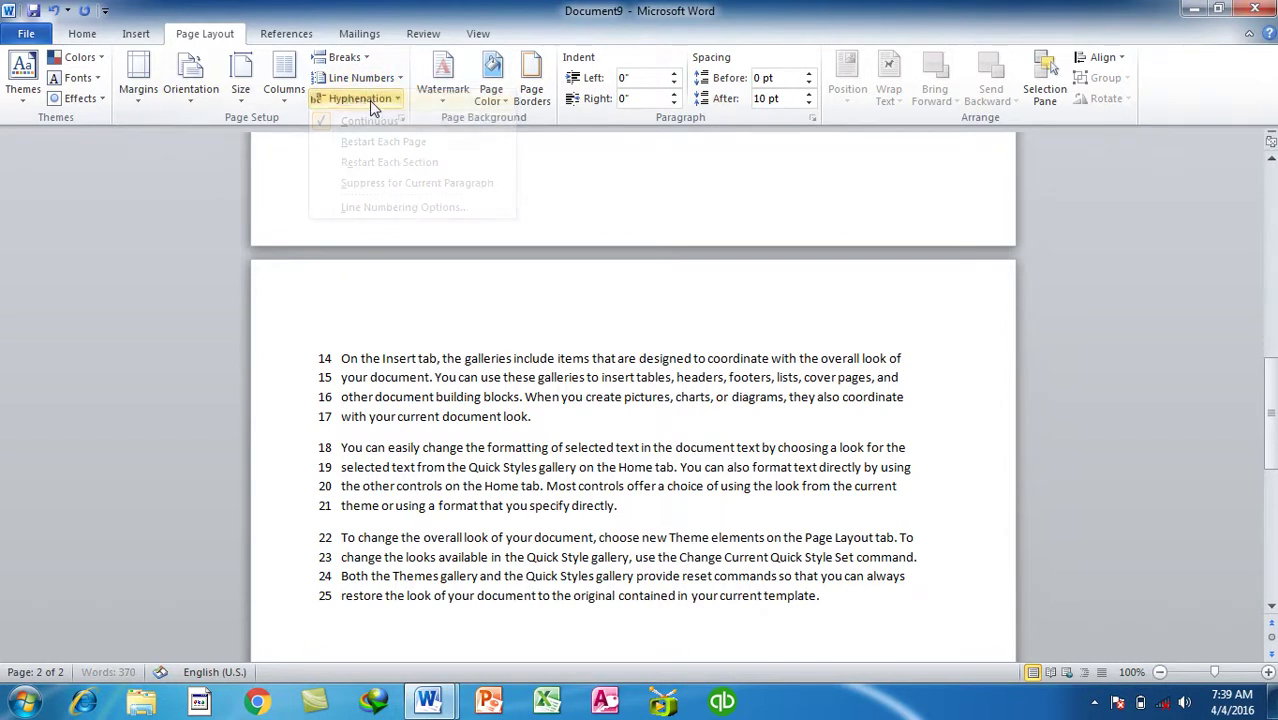
- Select the whole document, clear line numbers, then apply Continuous and finally Restart Each Page numbering
key(ctrl+a)
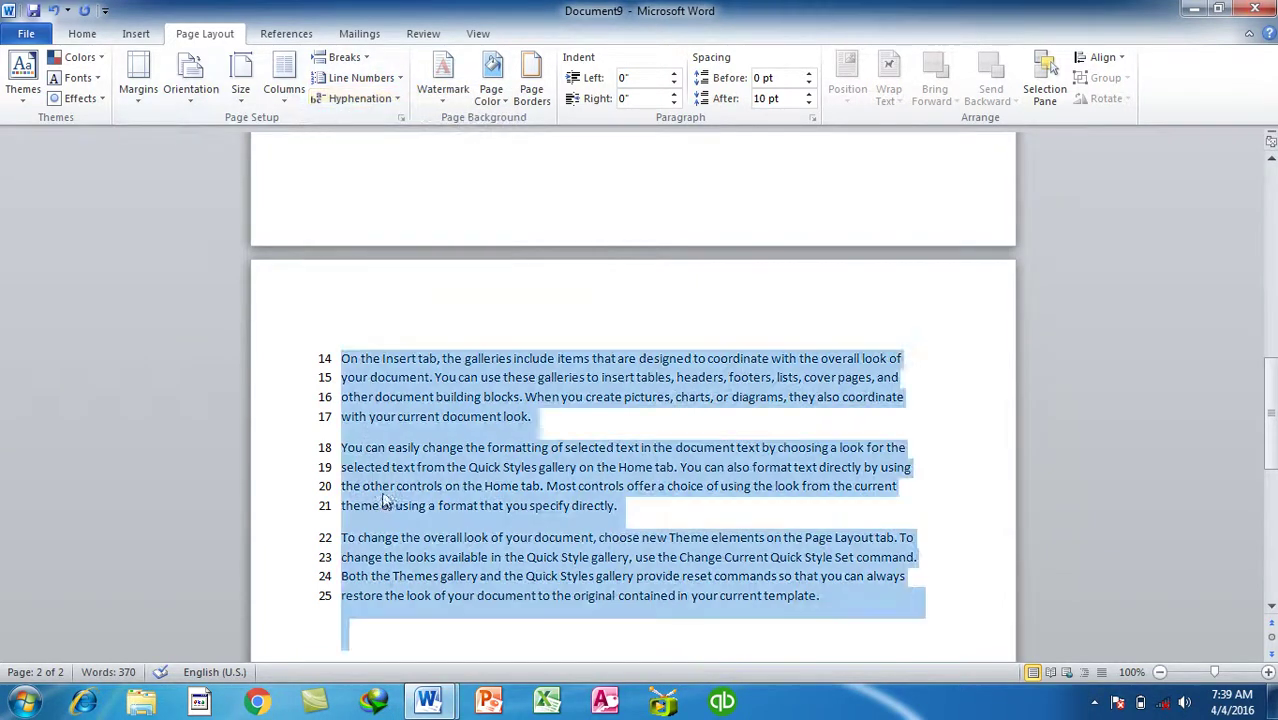
click(345, 60)
click(358, 78)
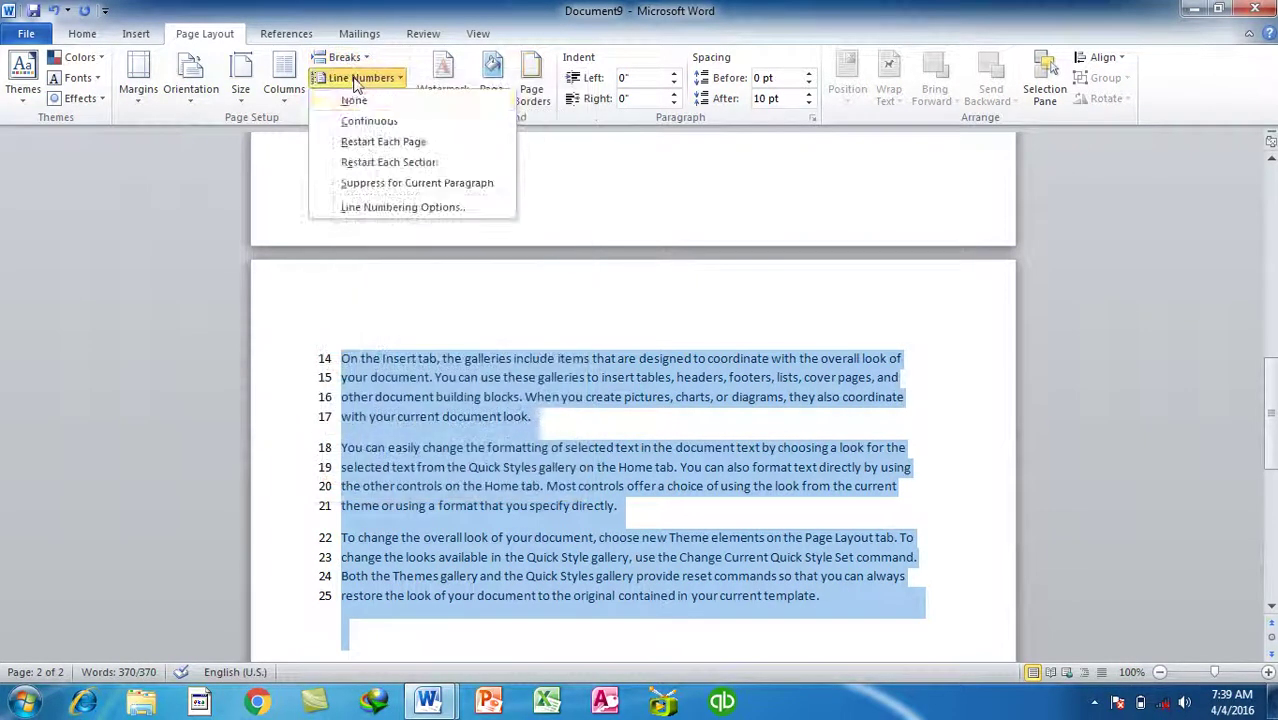
click(368, 100)
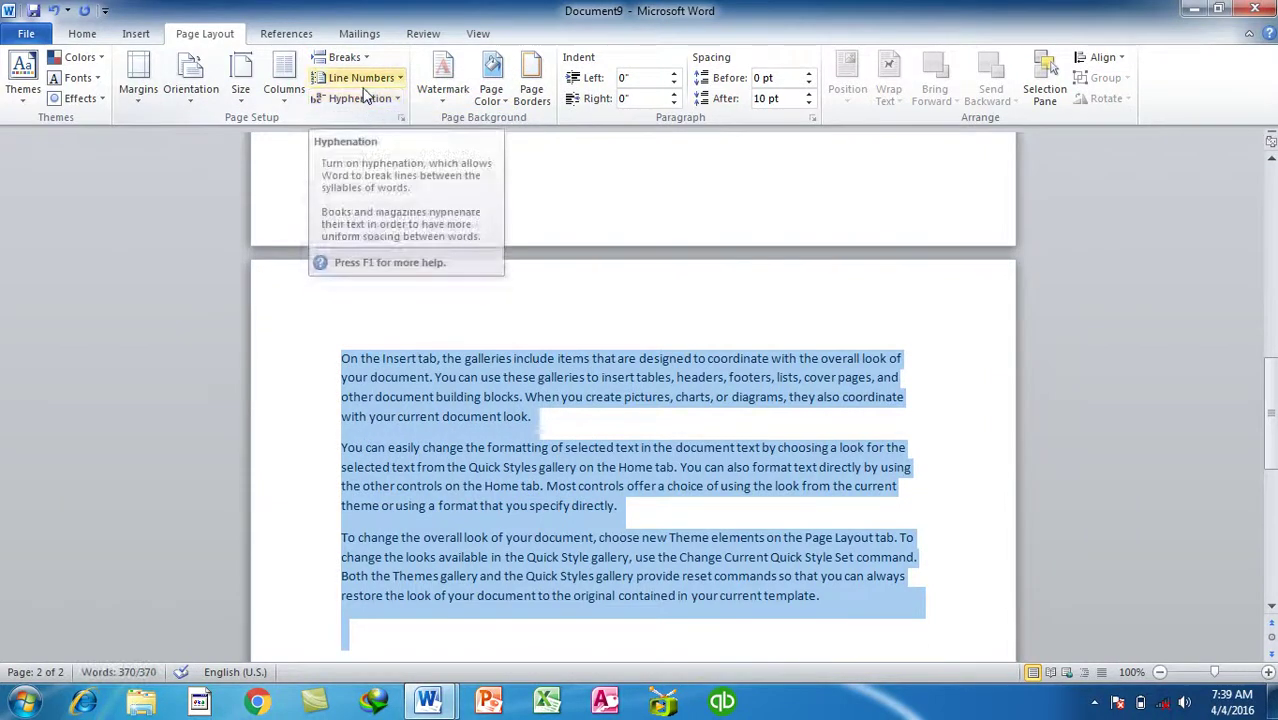
click(360, 78)
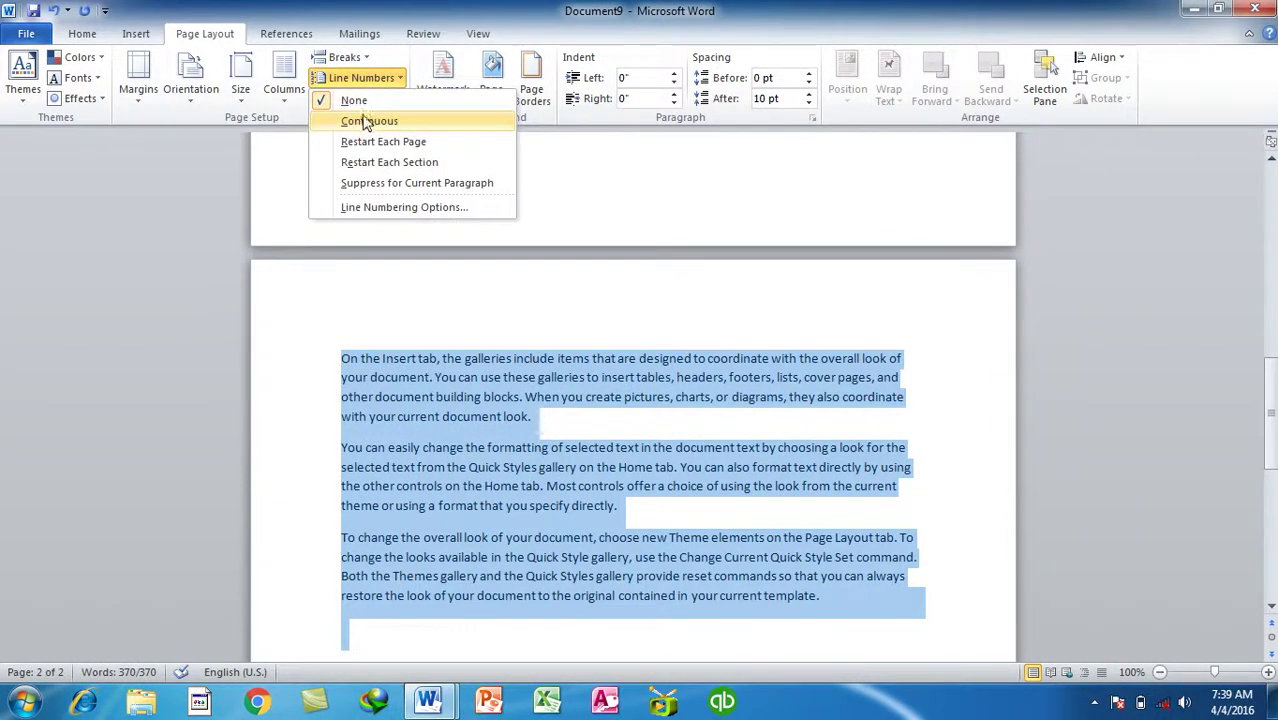
click(374, 128)
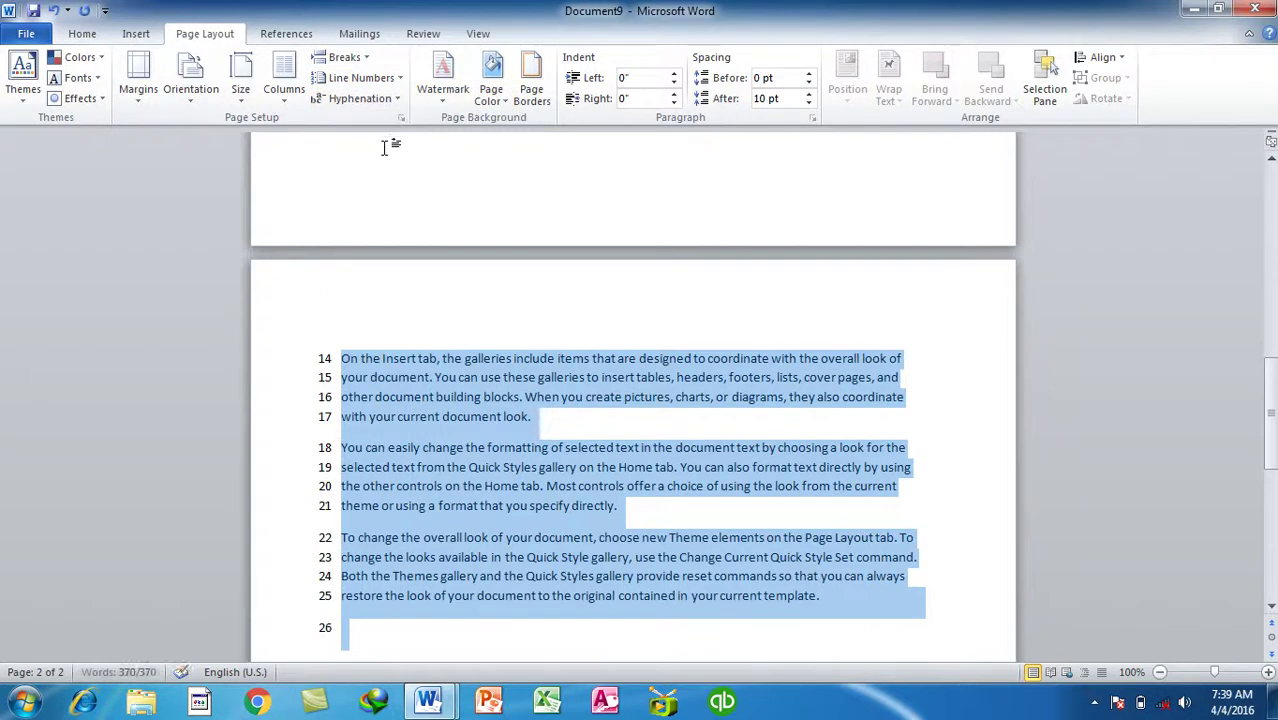
click(360, 78)
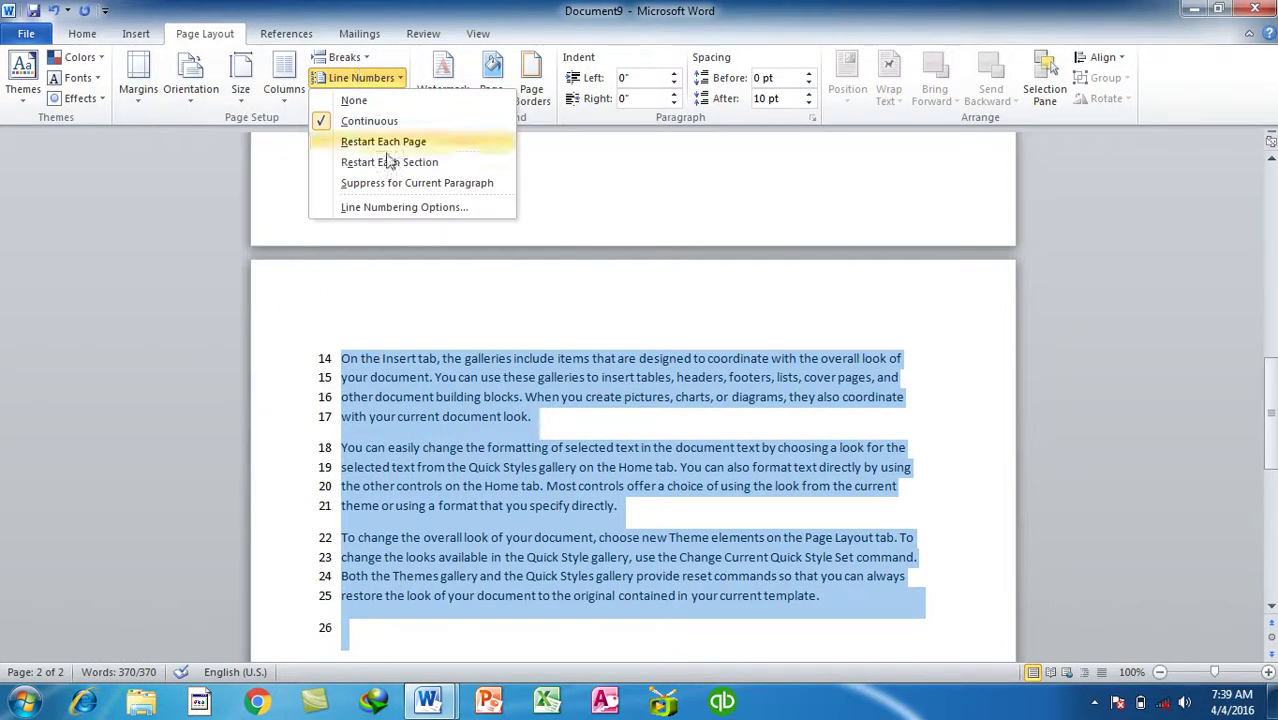
click(383, 141)
scroll(508, 345, down, 3)
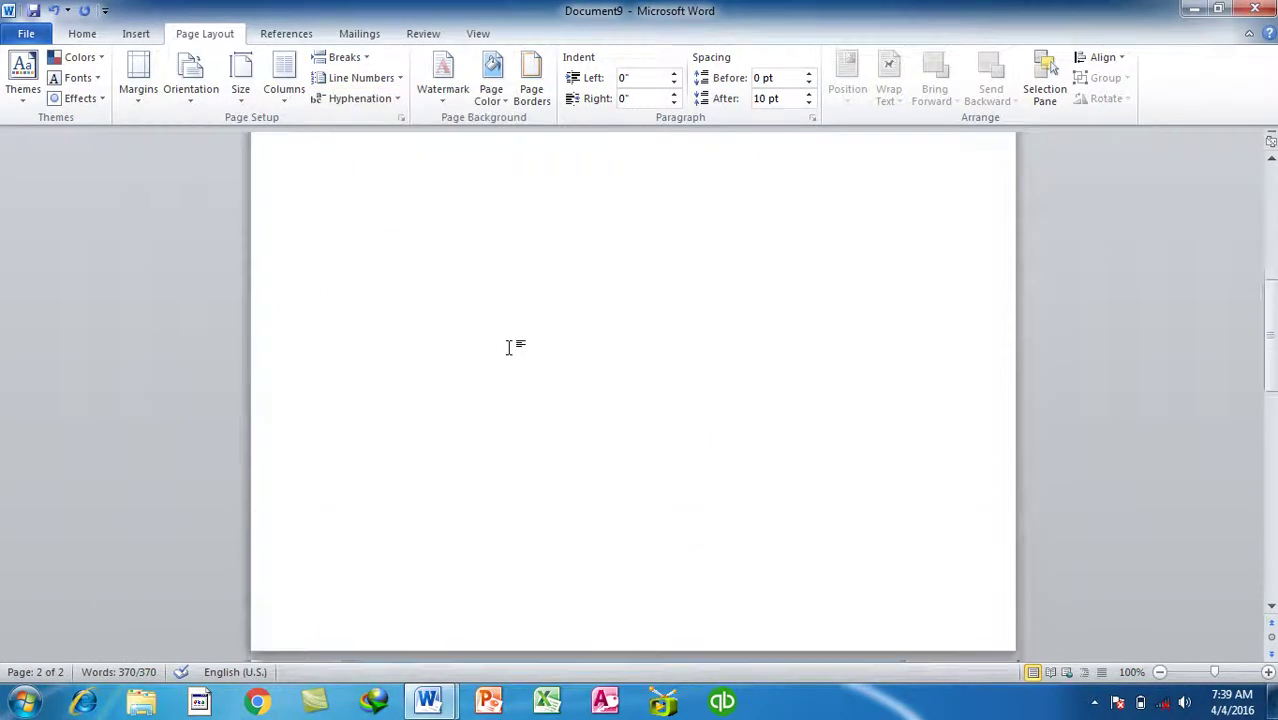
click(535, 391)
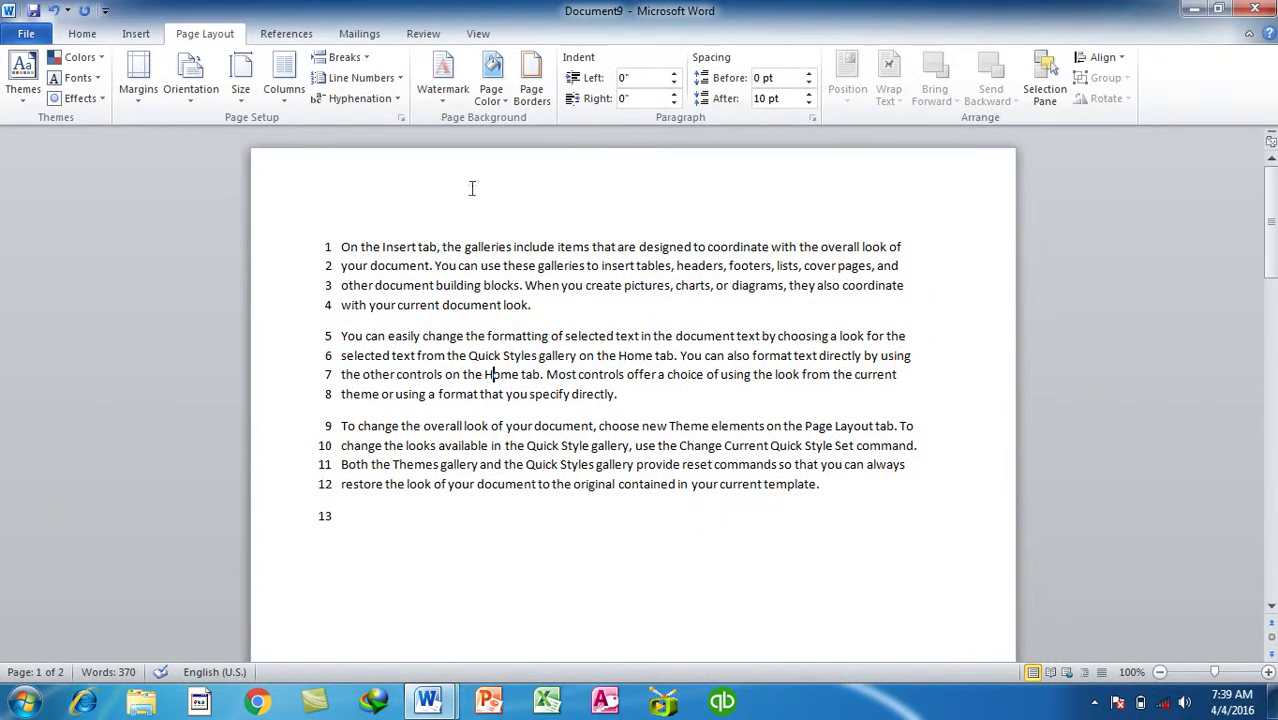
- Apply Suppress for Current Paragraph to each page's second paragraph, so page 1 reads 1–9
click(358, 77)
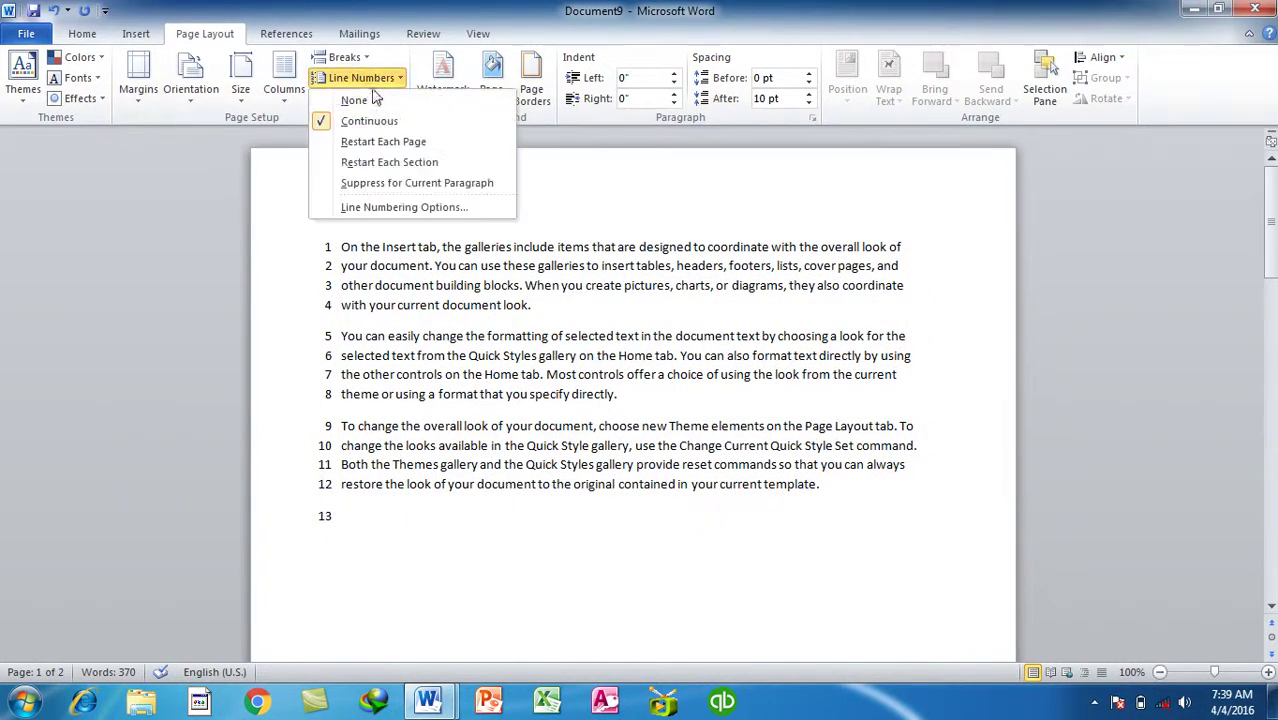
click(376, 193)
scroll(378, 240, down, 15)
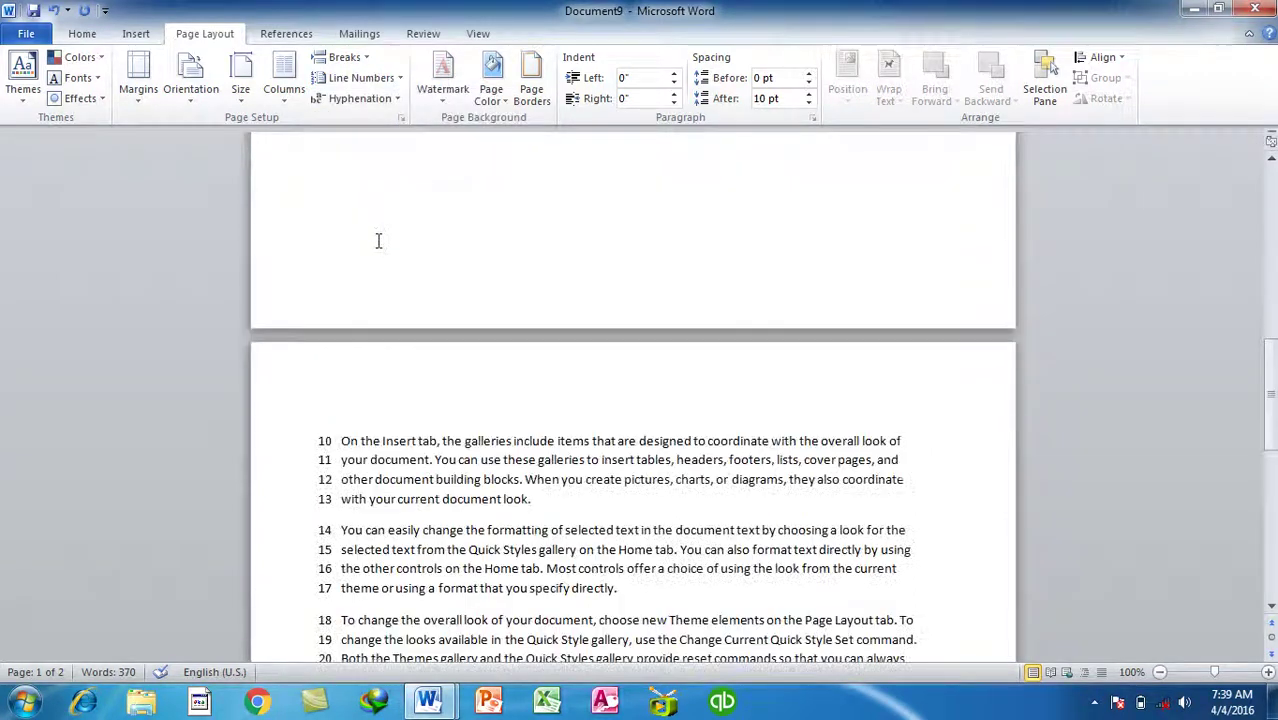
scroll(378, 240, down, 5)
click(358, 77)
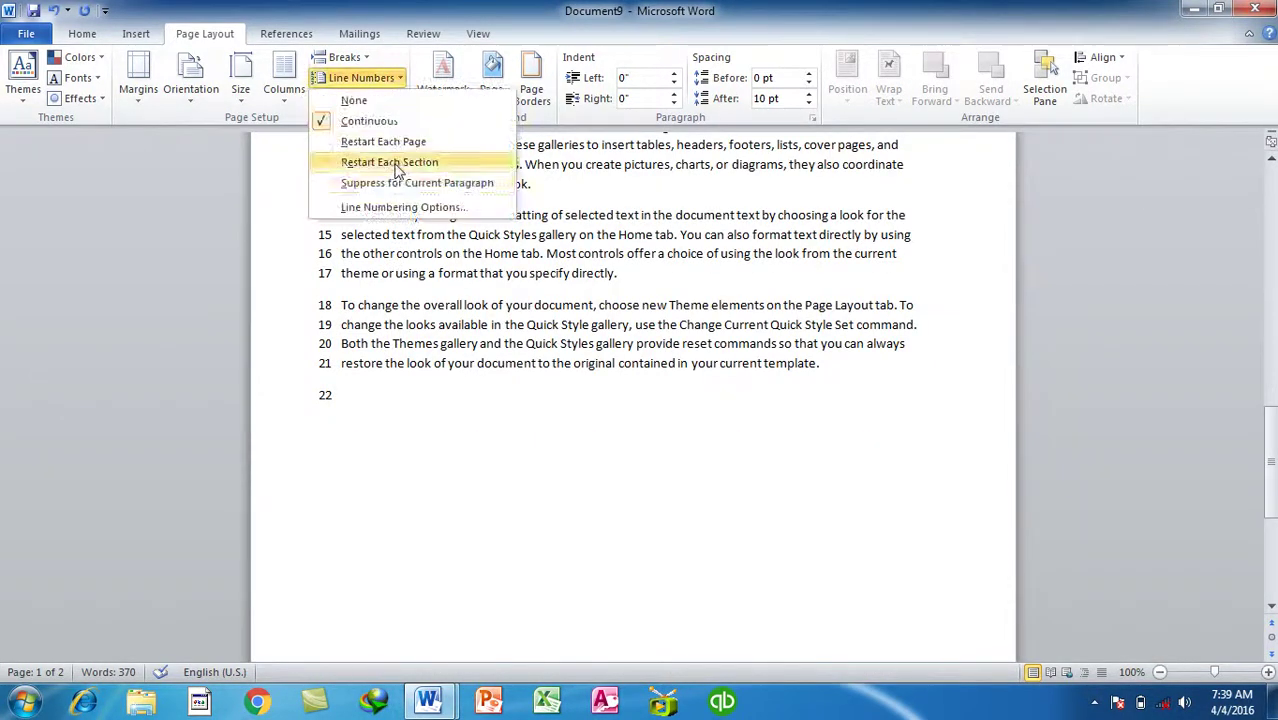
click(398, 183)
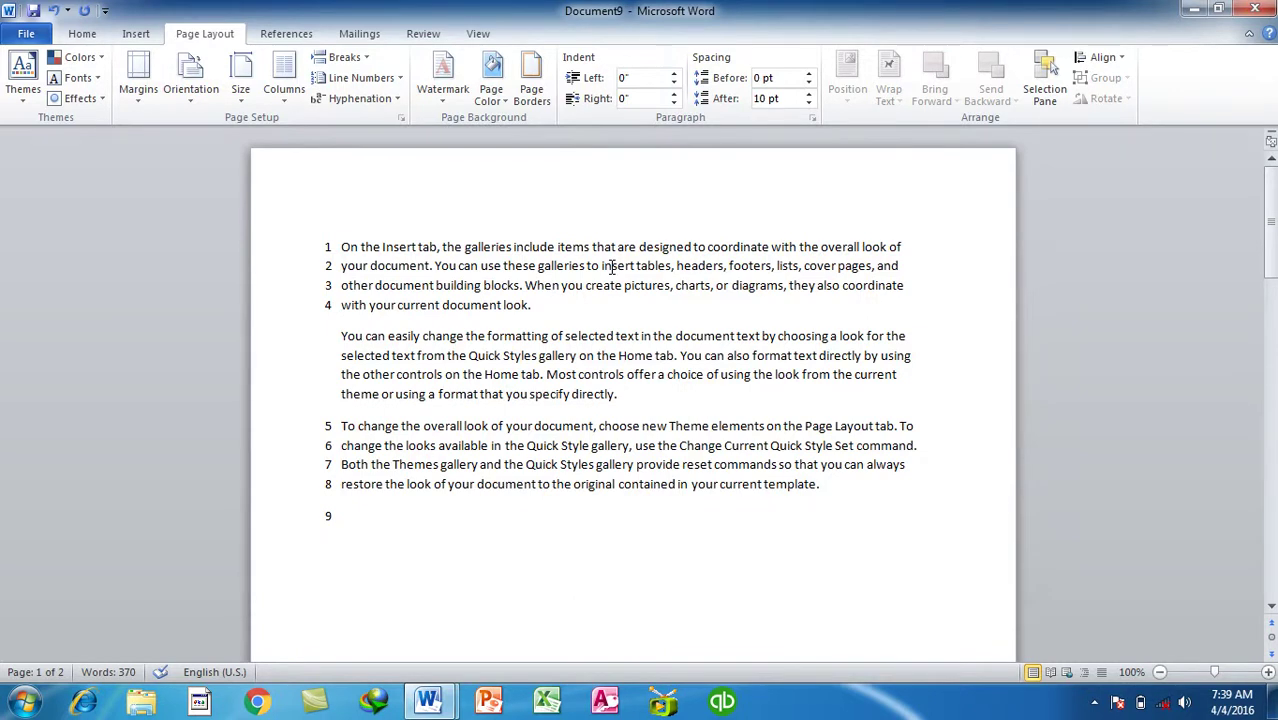
click(392, 92)
click(410, 232)
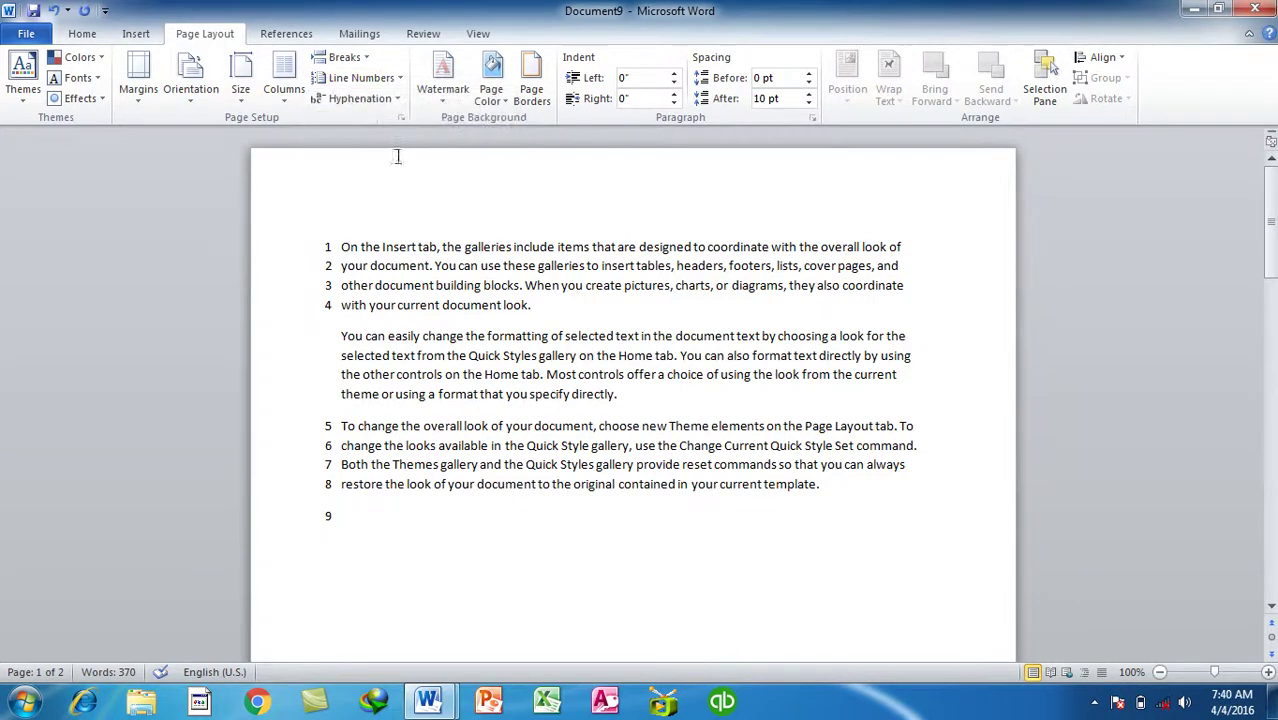